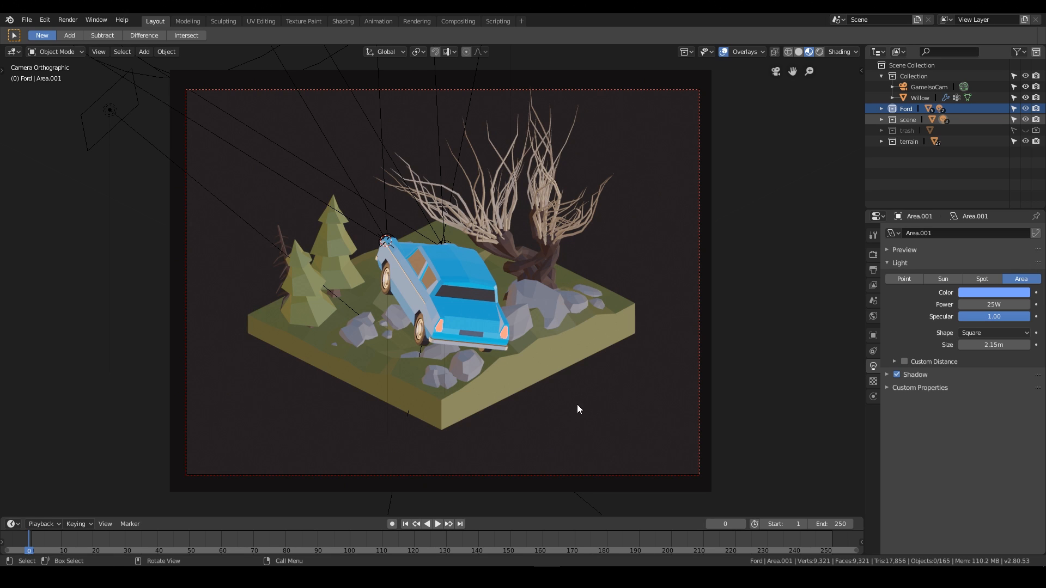
View the hp-willow.png reference render, then close the image viewer.
{"action": "mouse_move", "coordinate": [572, 578]}
{"action": "left_click", "coordinate": [572, 527]}
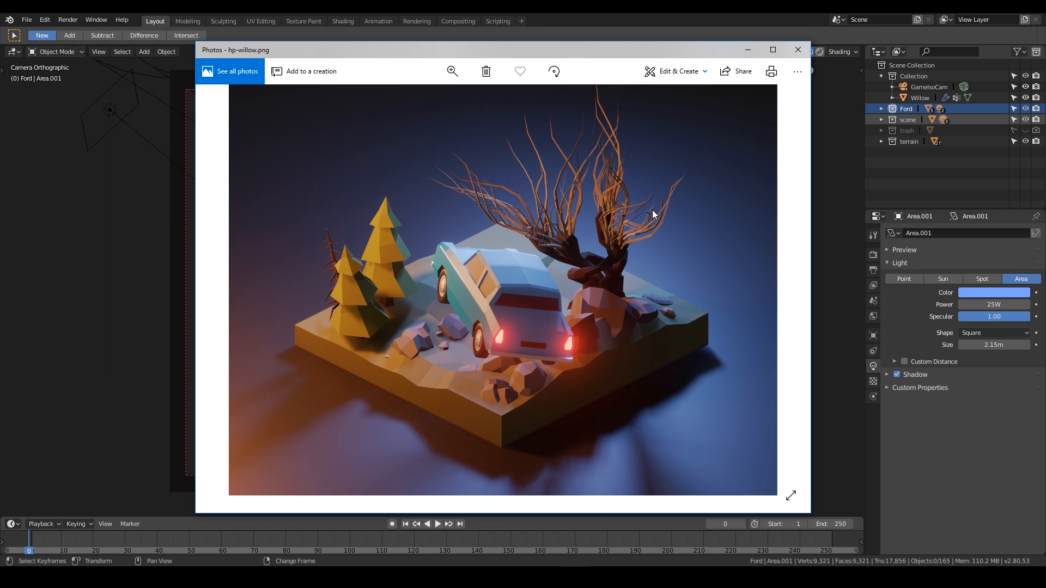
{"action": "left_click", "coordinate": [798, 50]}
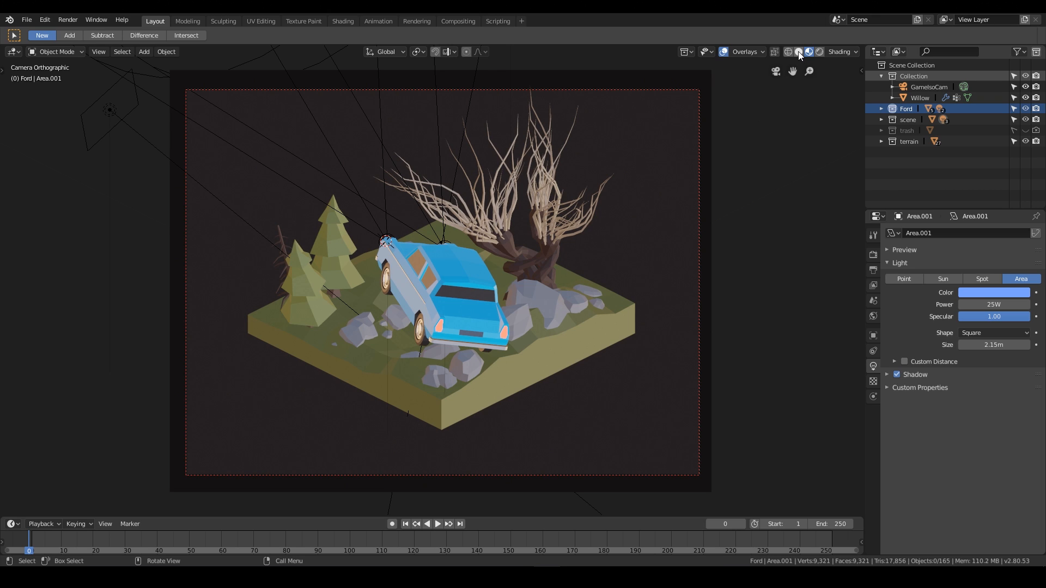
Start the Shortcut VUr key display overlay and hide the sidebar again.
{"action": "key", "text": "n"}
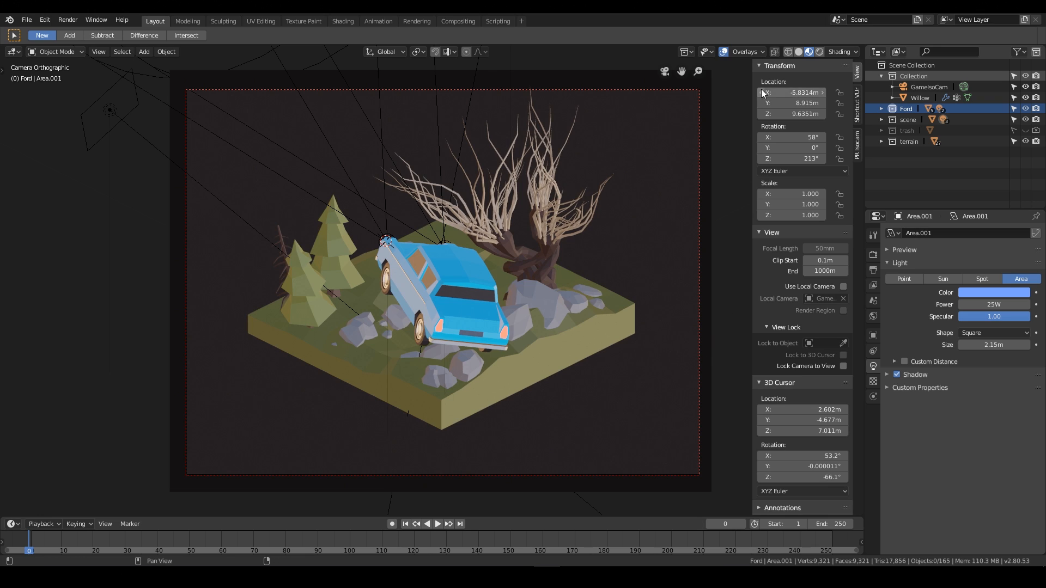
{"action": "left_click", "coordinate": [857, 111]}
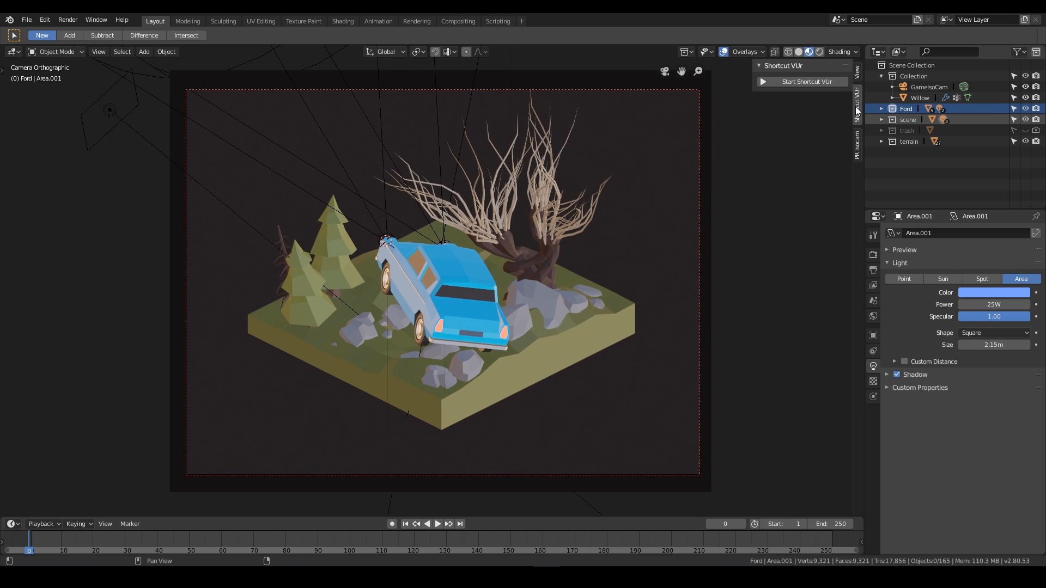
{"action": "left_click", "coordinate": [798, 83]}
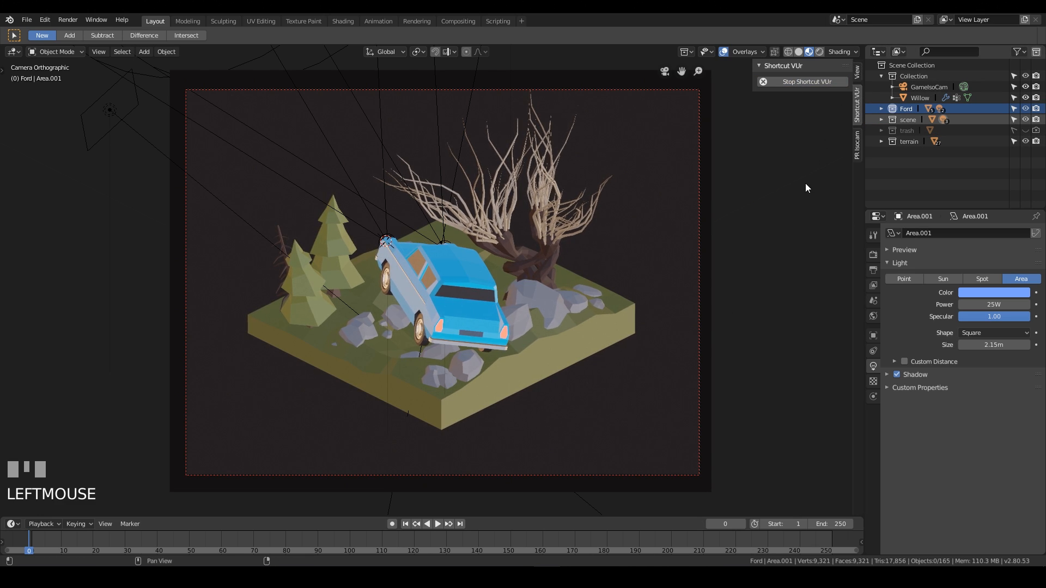
{"action": "key", "text": "n"}
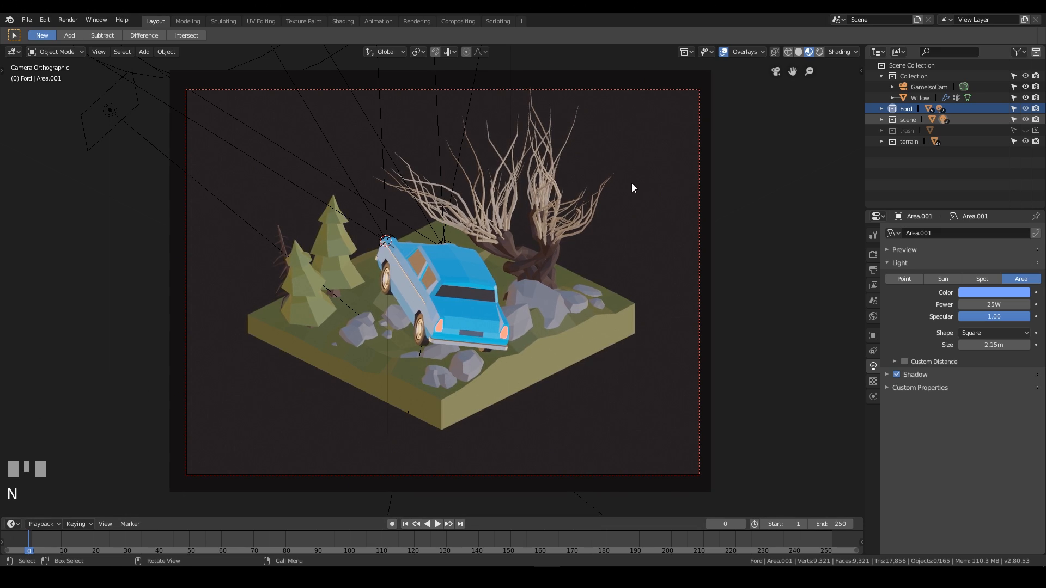
Orbit around the diorama and compare solid, material preview and rendered viewport shading.
{"action": "middle_click_drag", "start_coordinate": [621, 209], "coordinate": [794, 78]}
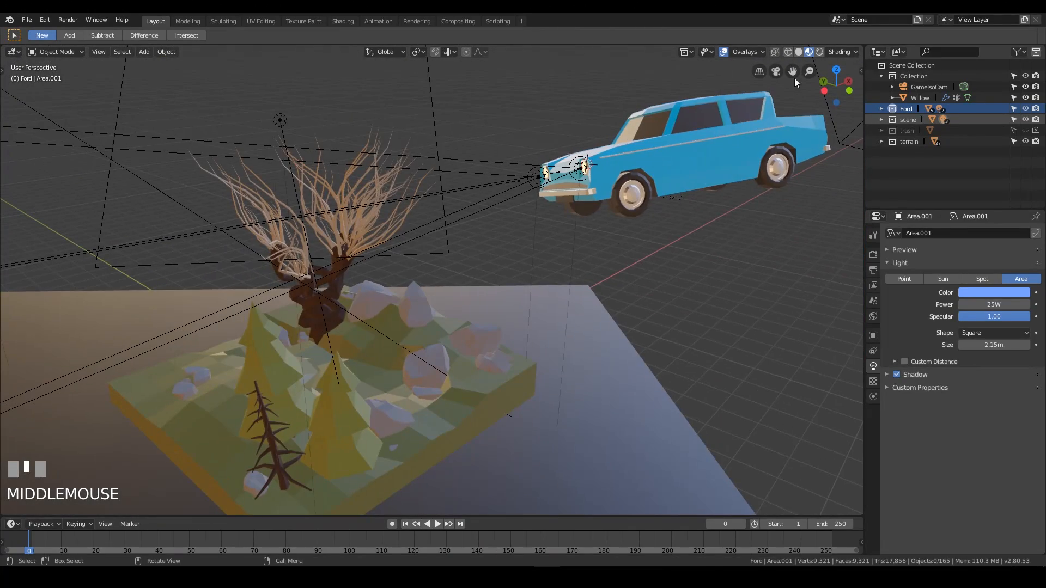
{"action": "left_click", "coordinate": [798, 52]}
{"action": "mouse_move", "coordinate": [735, 163]}
{"action": "middle_mouse_down"}
{"action": "mouse_move", "coordinate": [633, 349]}
{"action": "mouse_move", "coordinate": [331, 319]}
{"action": "mouse_move", "coordinate": [460, 329]}
{"action": "mouse_move", "coordinate": [735, 311]}
{"action": "middle_mouse_up"}
{"action": "left_click", "coordinate": [810, 52]}
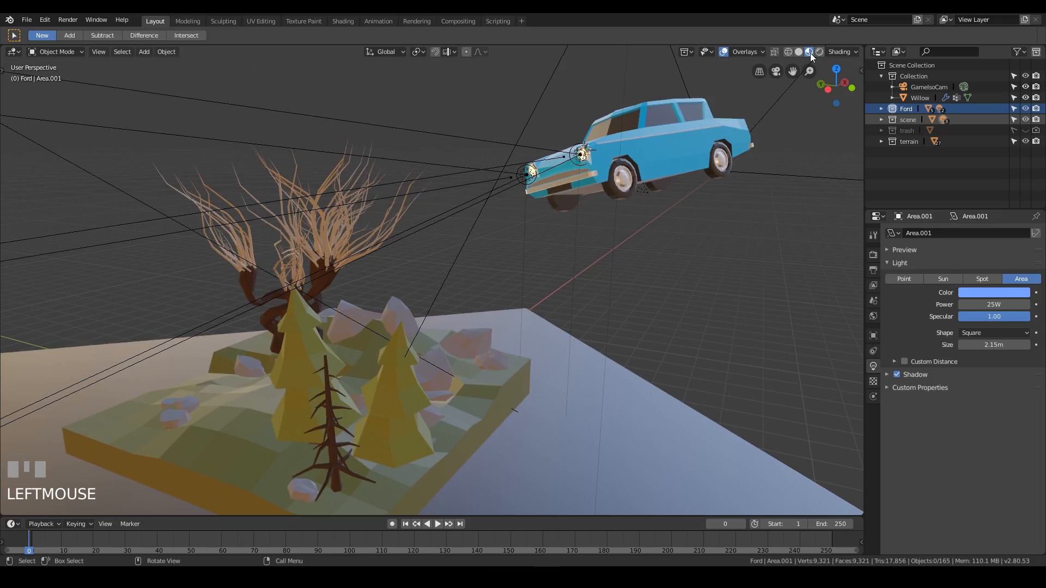
{"action": "left_click", "coordinate": [821, 52]}
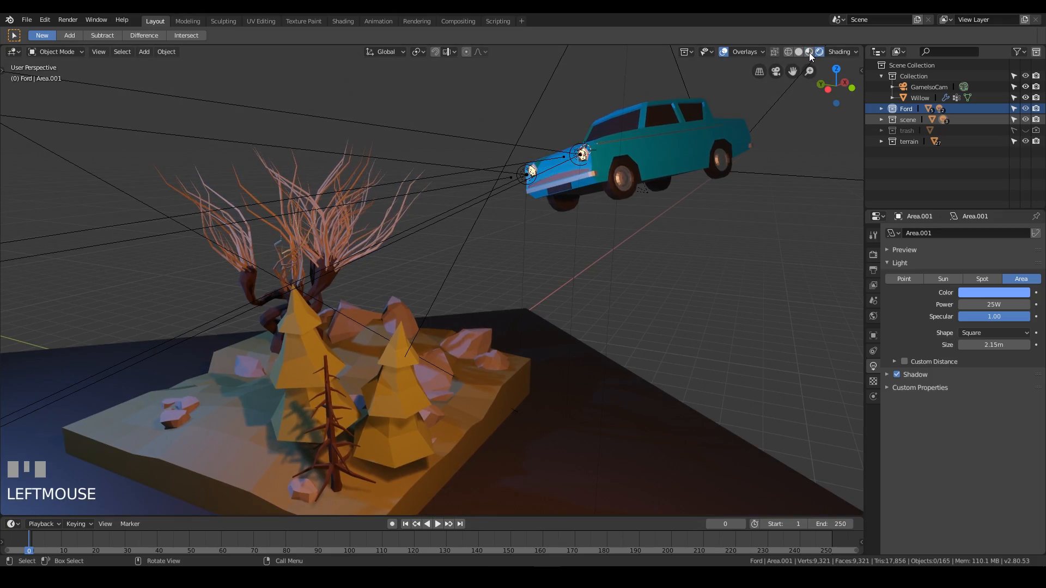
{"action": "left_click", "coordinate": [809, 53]}
{"action": "mouse_move", "coordinate": [493, 282]}
{"action": "middle_mouse_down"}
{"action": "mouse_move", "coordinate": [614, 205]}
{"action": "mouse_move", "coordinate": [525, 233]}
{"action": "mouse_move", "coordinate": [354, 239]}
{"action": "mouse_move", "coordinate": [384, 272]}
{"action": "mouse_move", "coordinate": [560, 269]}
{"action": "mouse_move", "coordinate": [456, 324]}
{"action": "mouse_move", "coordinate": [446, 240]}
{"action": "mouse_move", "coordinate": [527, 224]}
{"action": "mouse_move", "coordinate": [602, 181]}
{"action": "middle_mouse_up"}
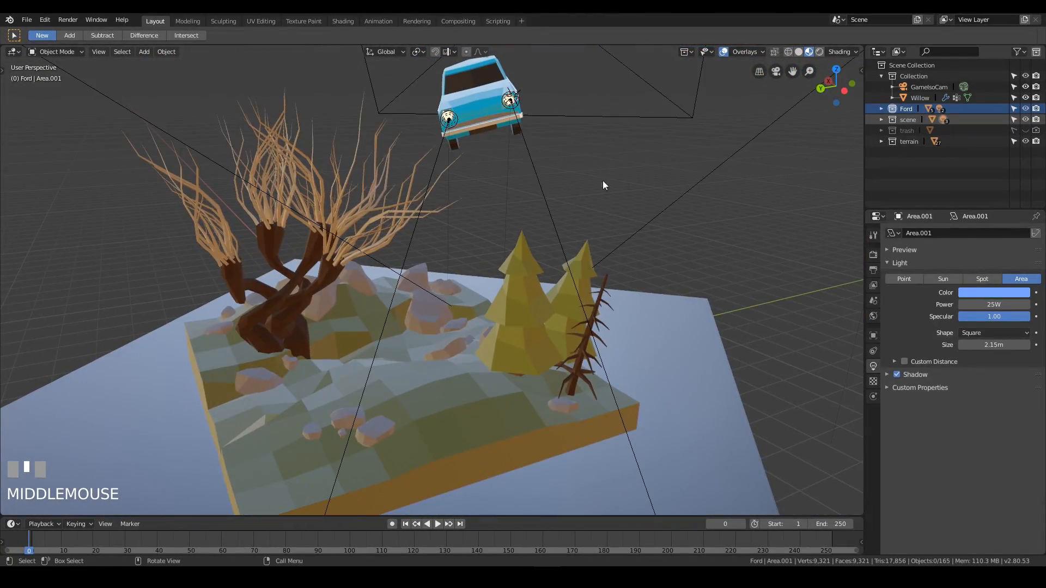
{"action": "left_click", "coordinate": [819, 51]}
{"action": "left_click", "coordinate": [810, 52]}
{"action": "left_click", "coordinate": [819, 54]}
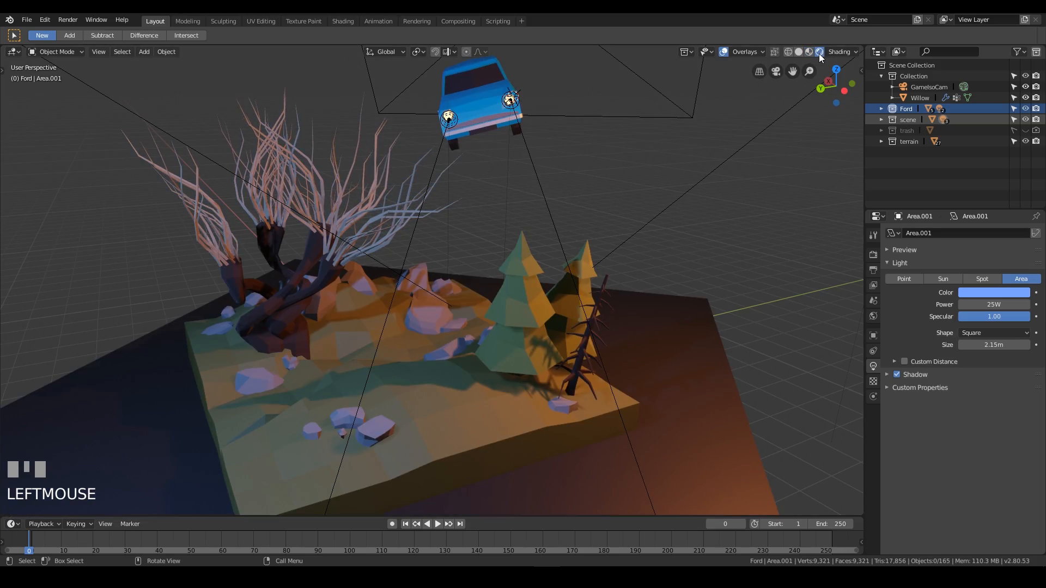
{"action": "middle_click_drag", "start_coordinate": [746, 195], "coordinate": [539, 239]}
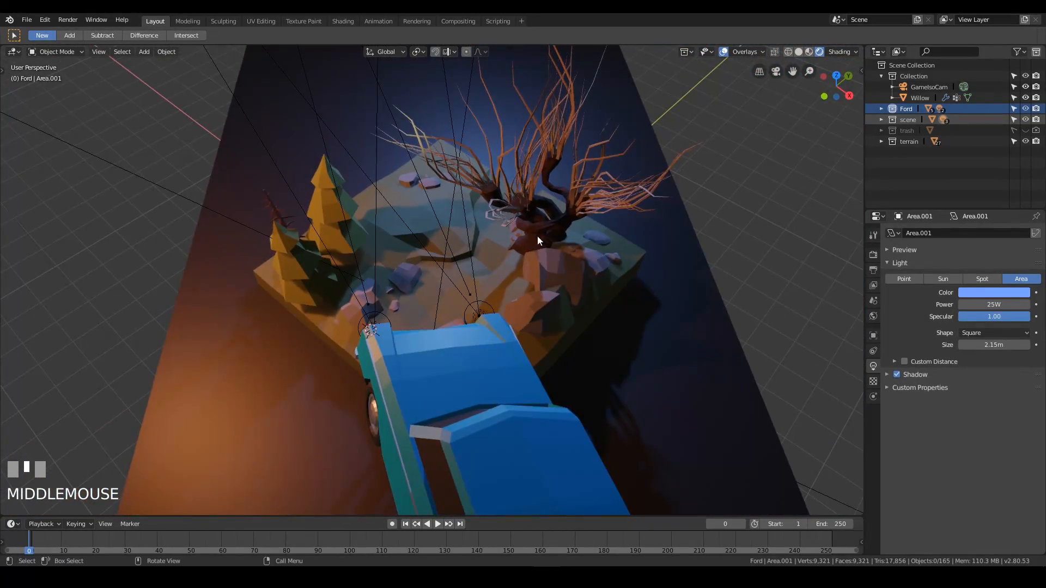
{"action": "middle_click_drag", "start_coordinate": [669, 203], "coordinate": [781, 37]}
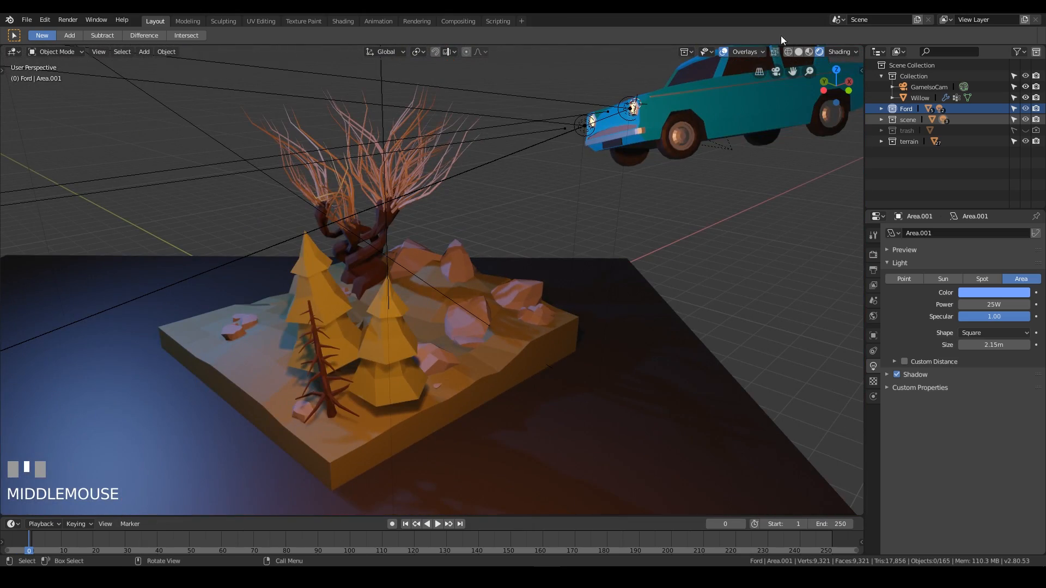
{"action": "left_click", "coordinate": [810, 52]}
{"action": "mouse_move", "coordinate": [456, 204]}
{"action": "middle_mouse_down"}
{"action": "mouse_move", "coordinate": [504, 215]}
{"action": "mouse_move", "coordinate": [850, 92]}
{"action": "middle_mouse_up"}
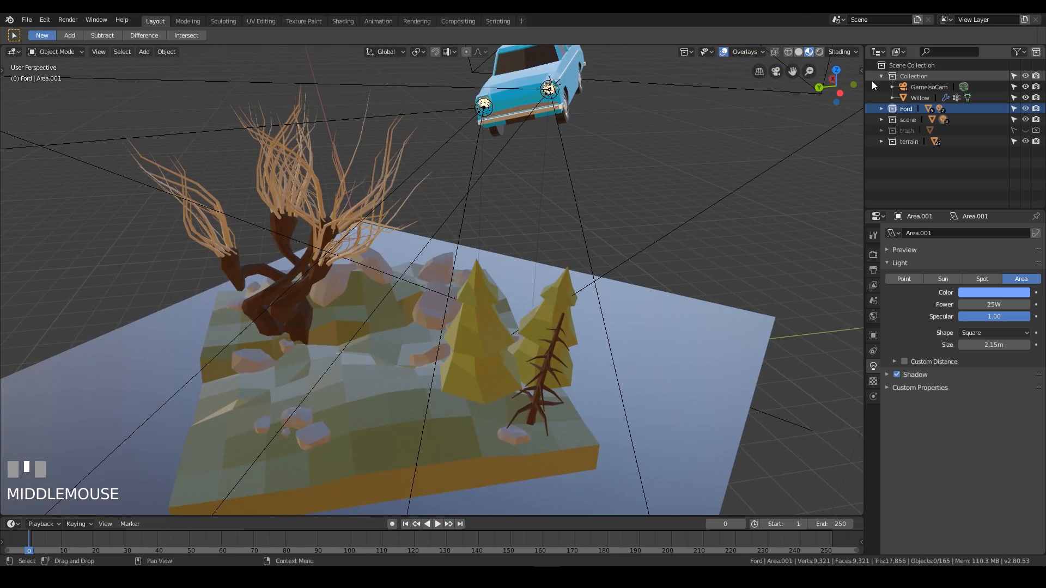
Choose a different HDRI and enable Scene Lights and Scene World for material preview shading.
{"action": "left_click", "coordinate": [839, 52]}
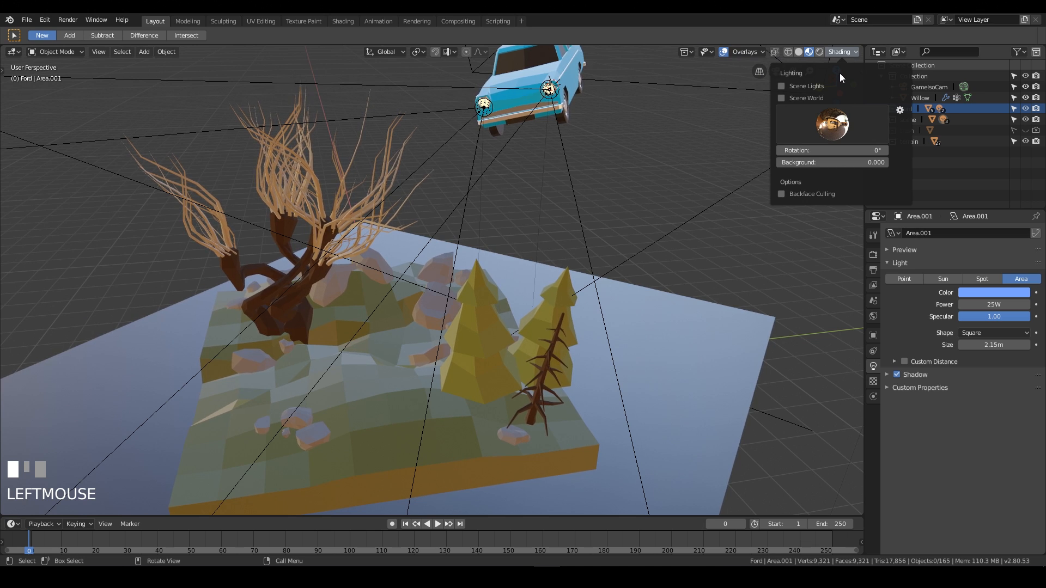
{"action": "left_click", "coordinate": [832, 124]}
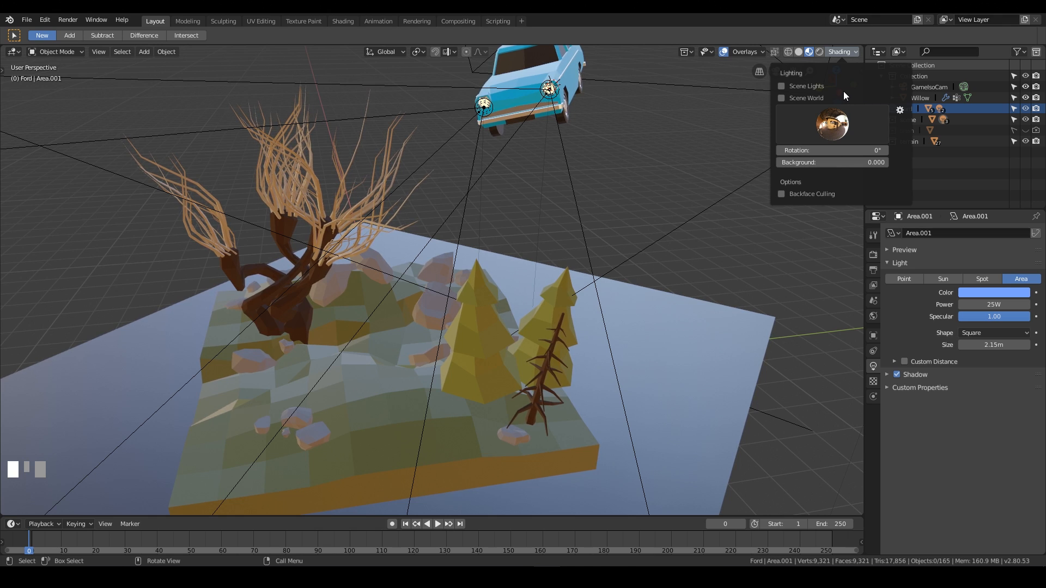
{"action": "left_click", "coordinate": [782, 87]}
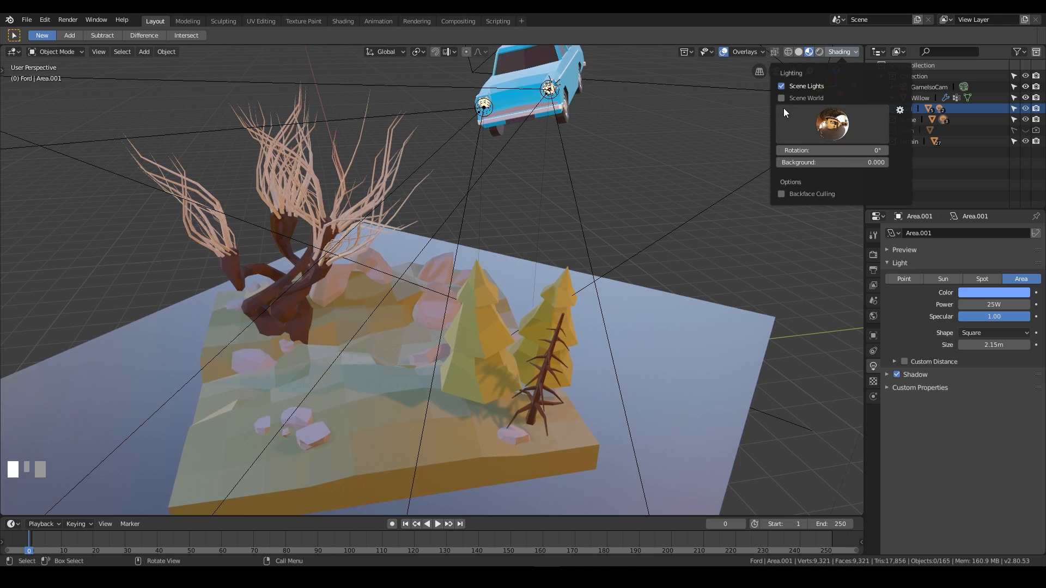
{"action": "left_click", "coordinate": [781, 98]}
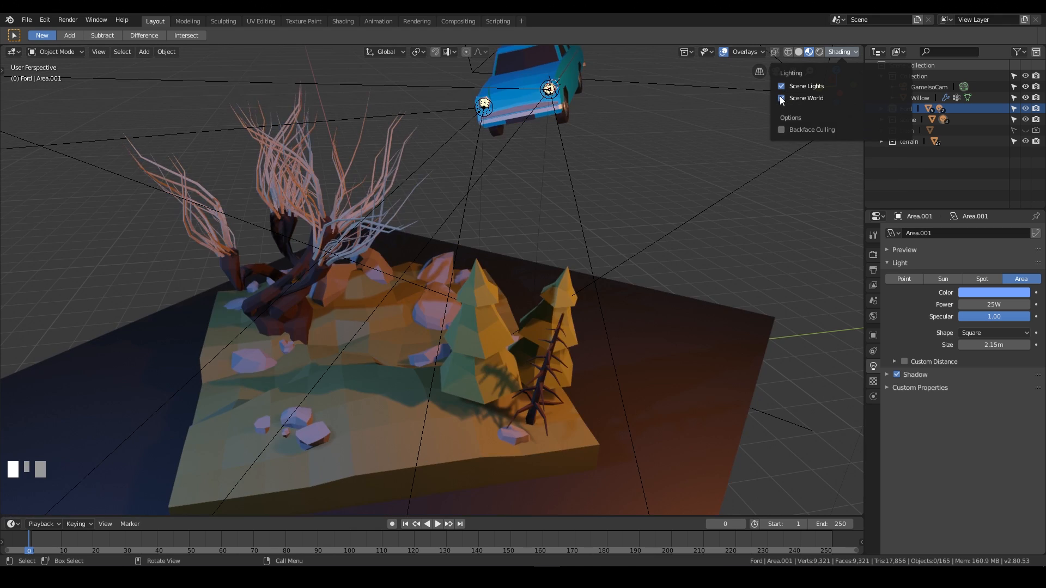
{"action": "left_click", "coordinate": [832, 36]}
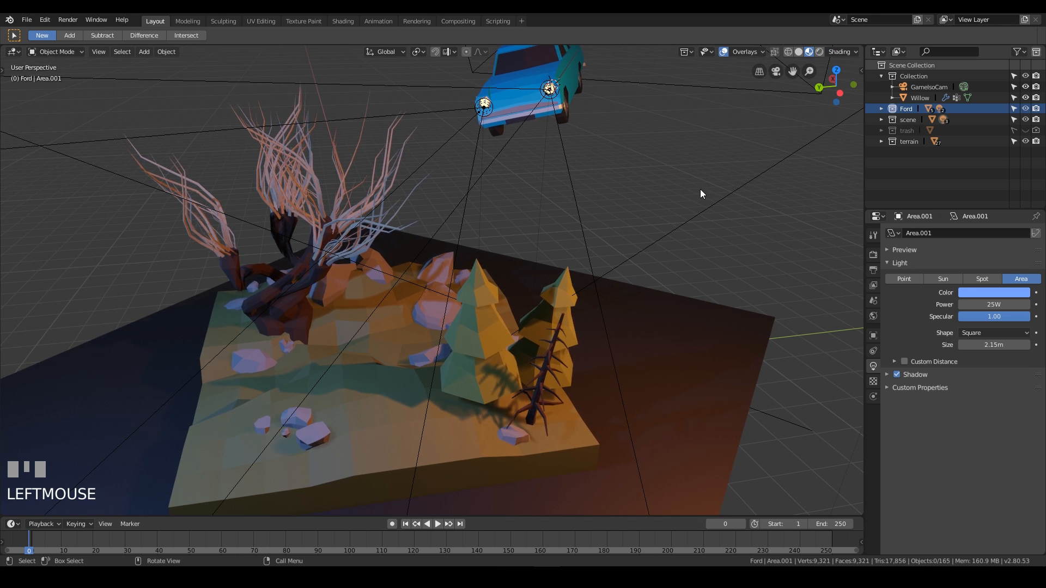
Enable Ambient Occlusion and Bloom in the Eevee render settings.
{"action": "key", "text": "shift+ctrl+alt+KP_Divide"}
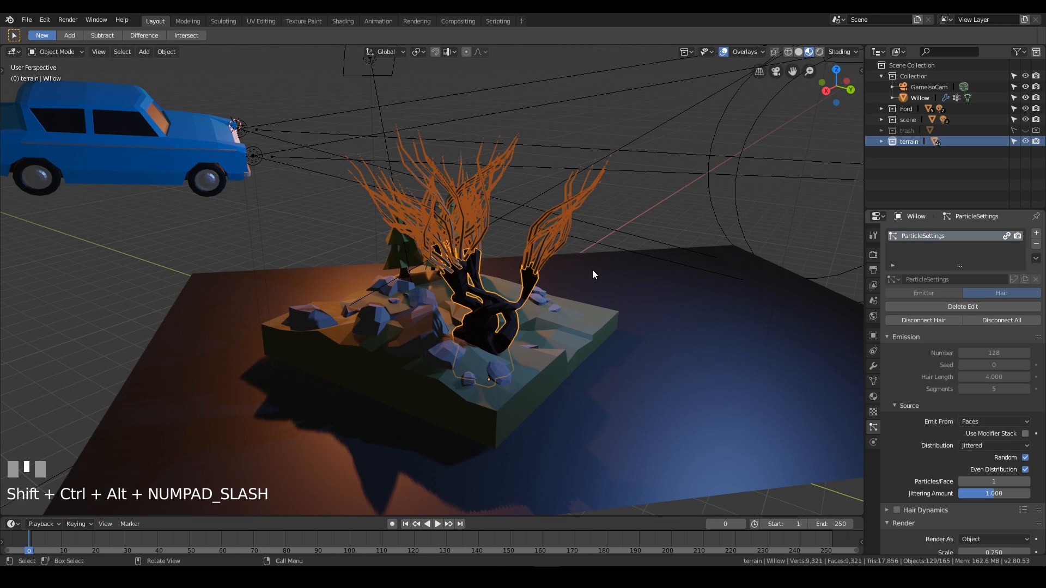
{"action": "middle_click_drag", "start_coordinate": [355, 305], "coordinate": [681, 302]}
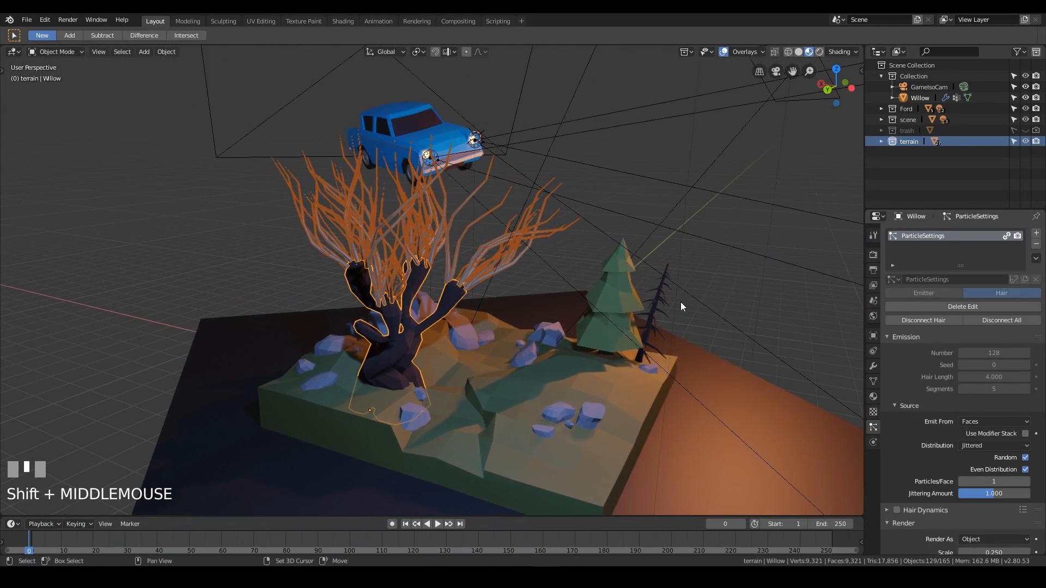
{"action": "left_click", "coordinate": [873, 254]}
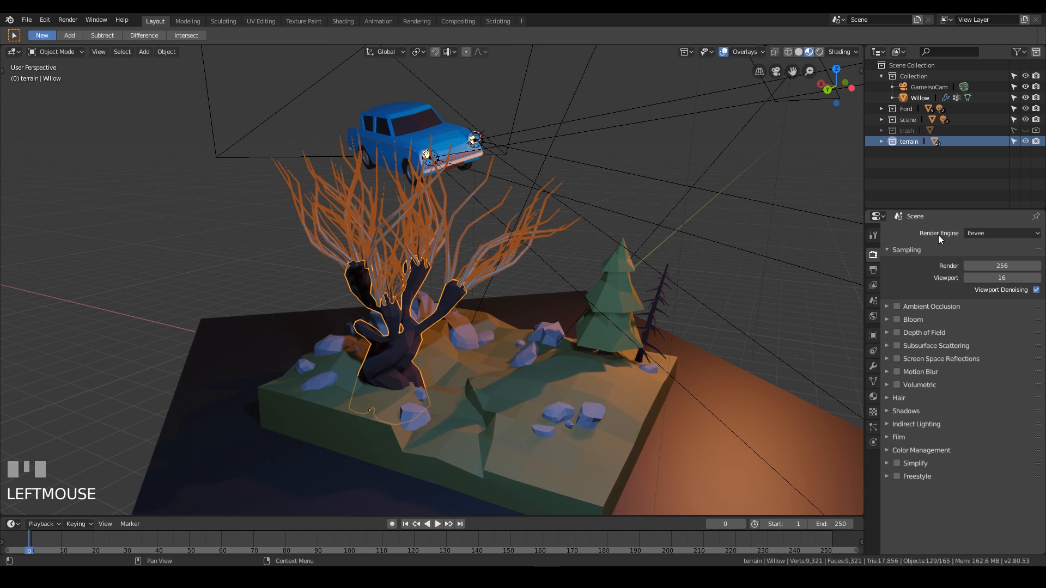
{"action": "left_click", "coordinate": [897, 306]}
{"action": "left_click", "coordinate": [887, 306]}
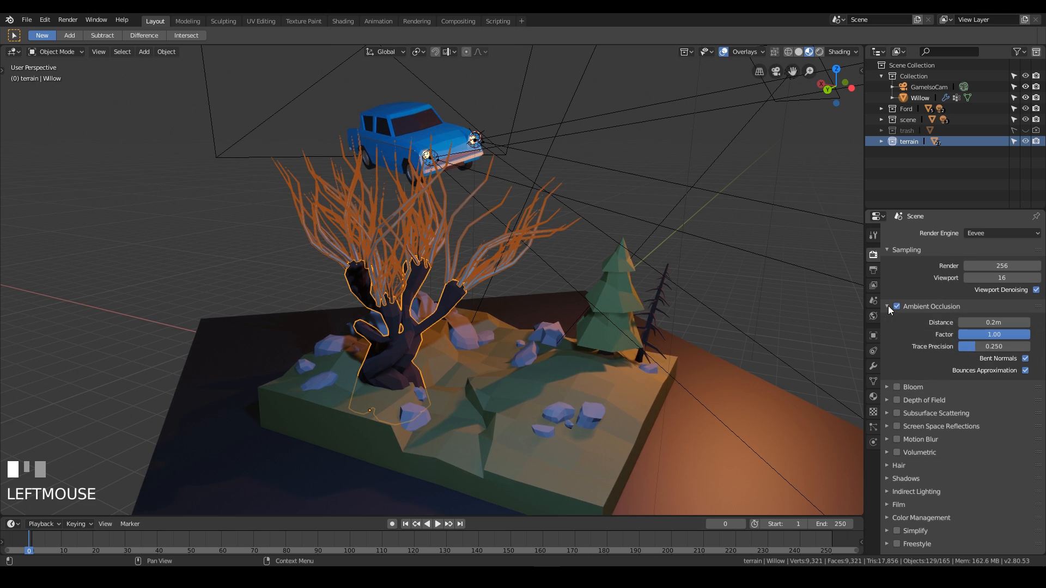
{"action": "left_click", "coordinate": [886, 306]}
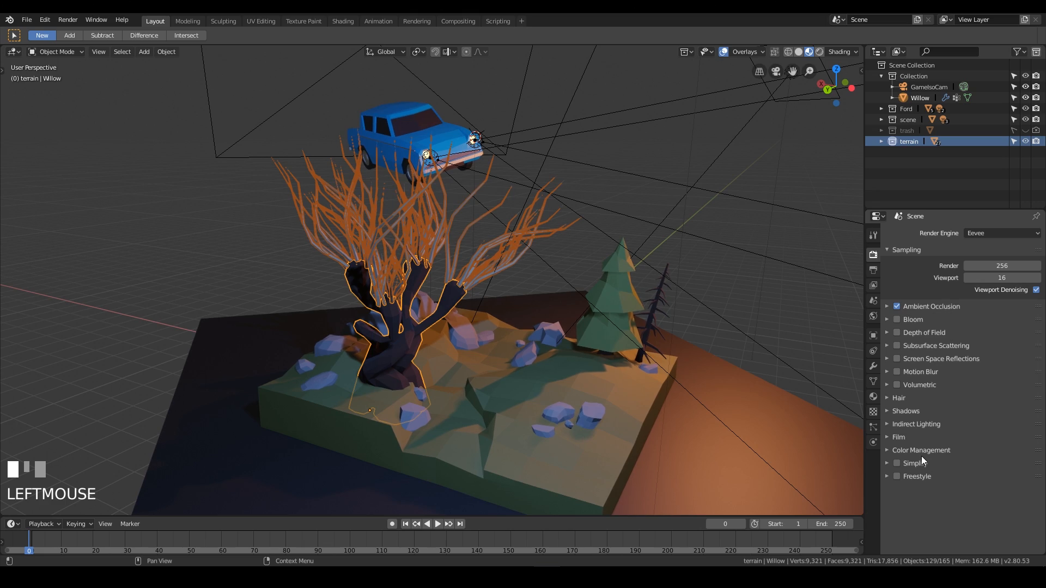
{"action": "left_click", "coordinate": [896, 319]}
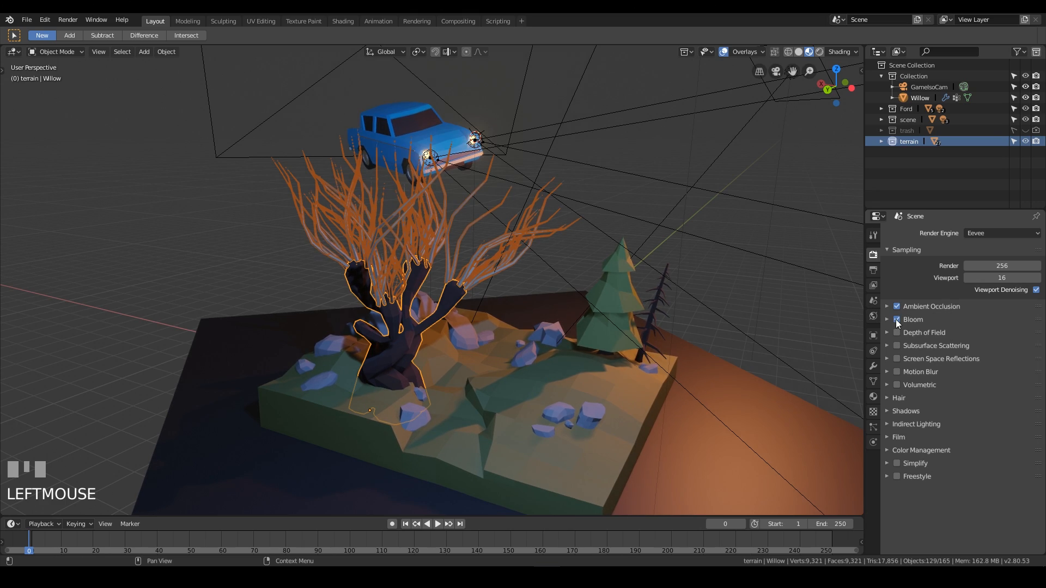
Orbit, zoom and pan around the diorama to inspect the ambient occlusion and bloom effect.
{"action": "middle_click_drag", "start_coordinate": [708, 278], "coordinate": [465, 228]}
{"action": "scroll", "coordinate": [482, 205], "scroll_direction": "down", "scroll_amount": 4}
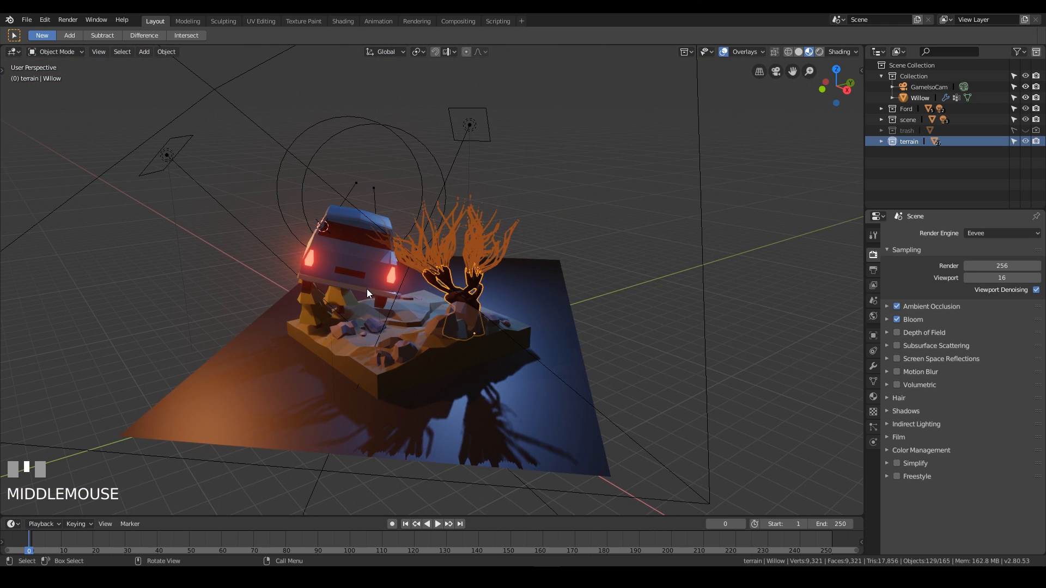
{"action": "middle_click_drag", "start_coordinate": [391, 278], "coordinate": [621, 185]}
{"action": "scroll", "coordinate": [620, 184], "scroll_direction": "down", "scroll_amount": 3}
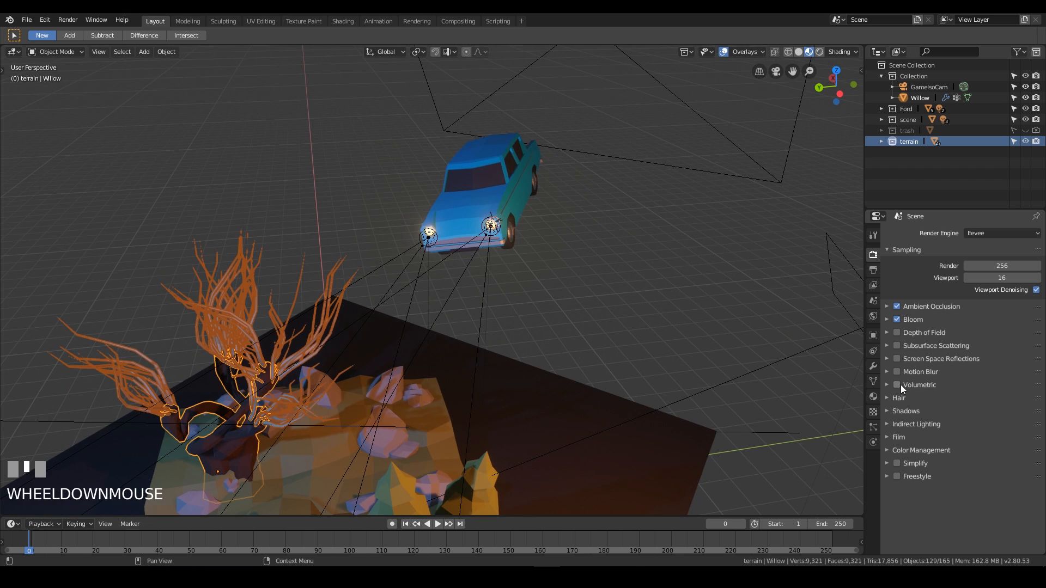
{"action": "middle_click_drag", "start_coordinate": [719, 434], "coordinate": [678, 192], "text": "shift"}
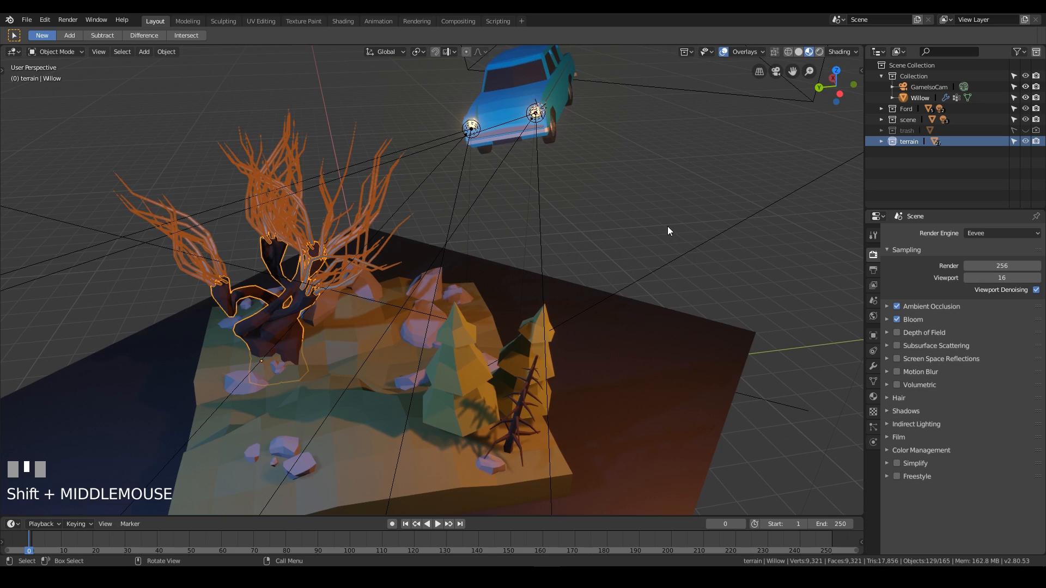
{"action": "middle_click_drag", "start_coordinate": [686, 265], "coordinate": [642, 258]}
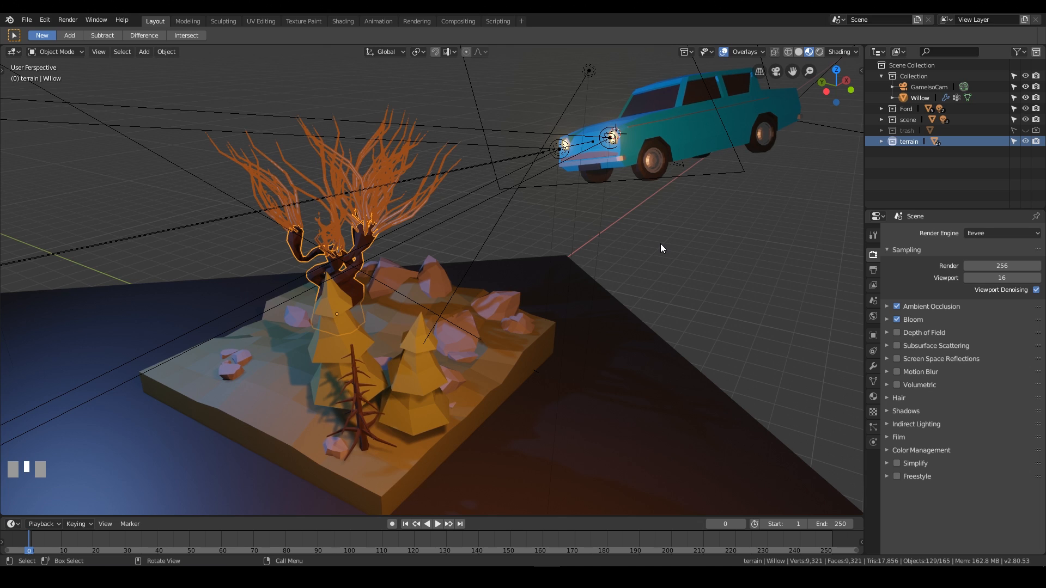
{"action": "left_click", "coordinate": [755, 272]}
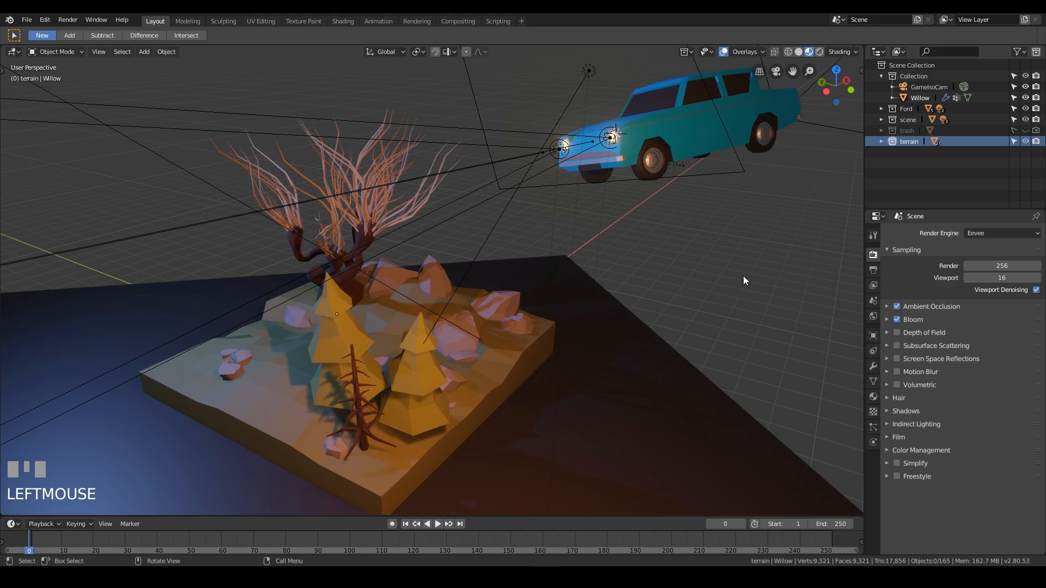
{"action": "middle_click_drag", "start_coordinate": [743, 275], "coordinate": [638, 221]}
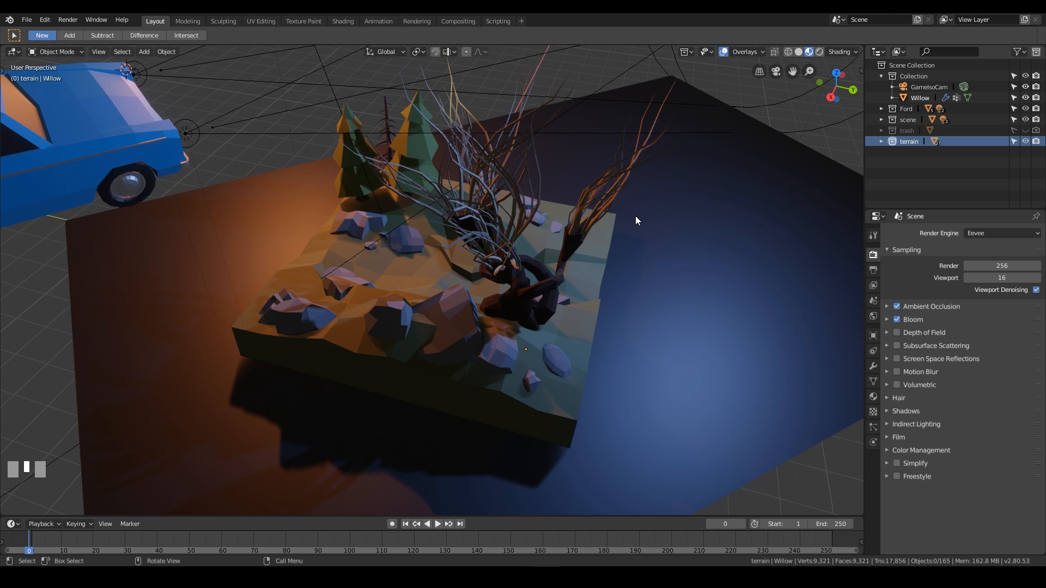
{"action": "key", "text": "shift+ctrl+alt+KP_Divide"}
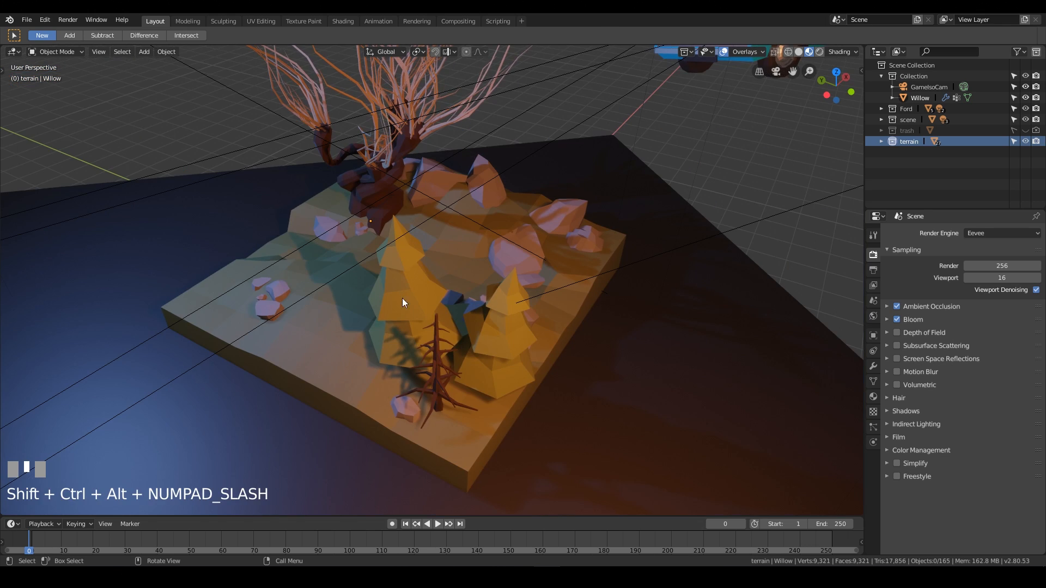
Add a Reflection Cubemap light probe, then undo the addition.
{"action": "key", "text": "shift+a"}
{"action": "mouse_move", "coordinate": [442, 248]}
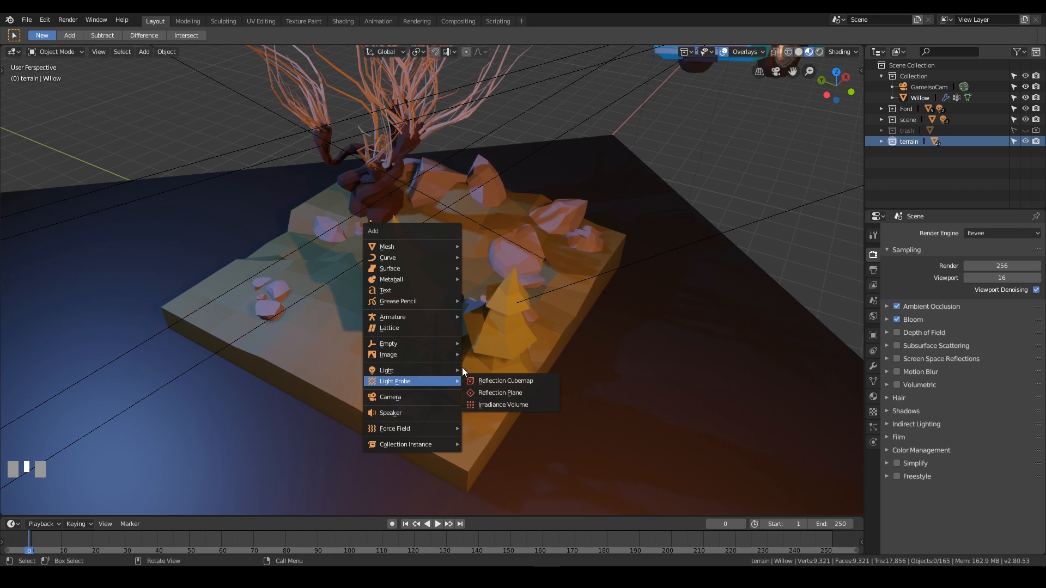
{"action": "left_click", "coordinate": [508, 381]}
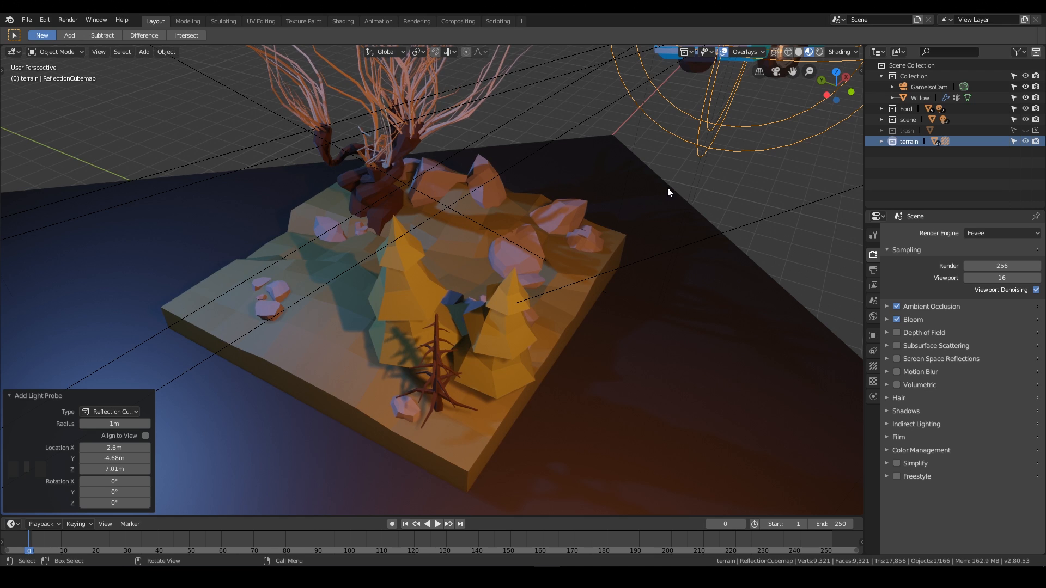
{"action": "scroll", "coordinate": [668, 187], "scroll_direction": "down", "scroll_amount": 6}
{"action": "key", "text": "ctrl+z"}
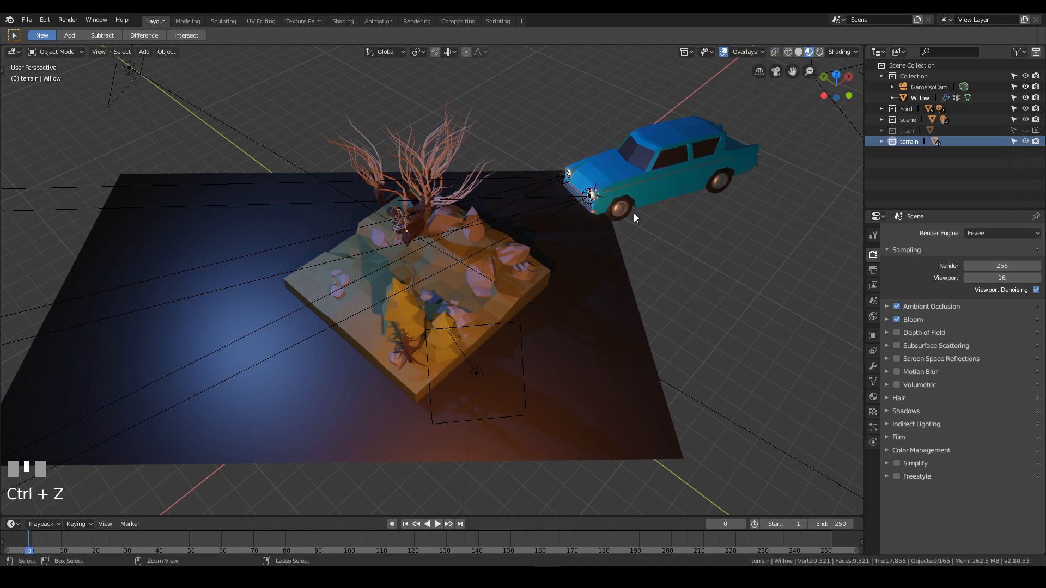
Add a Reflection Cubemap light probe at the world origin in the middle of the diorama.
{"action": "key", "text": "shift+c"}
{"action": "left_click", "coordinate": [436, 342]}
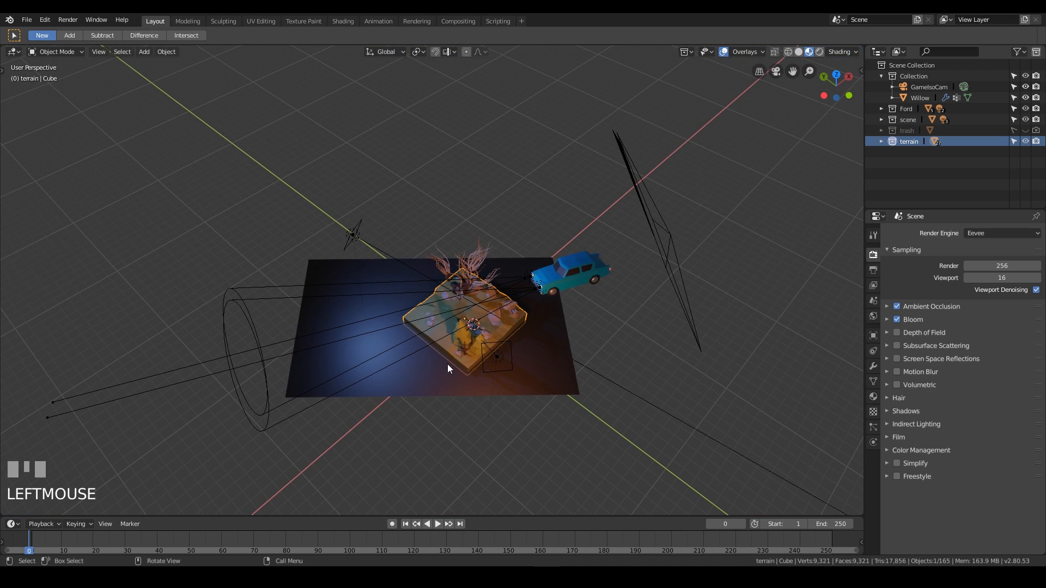
{"action": "key", "text": "KP_Multiply"}
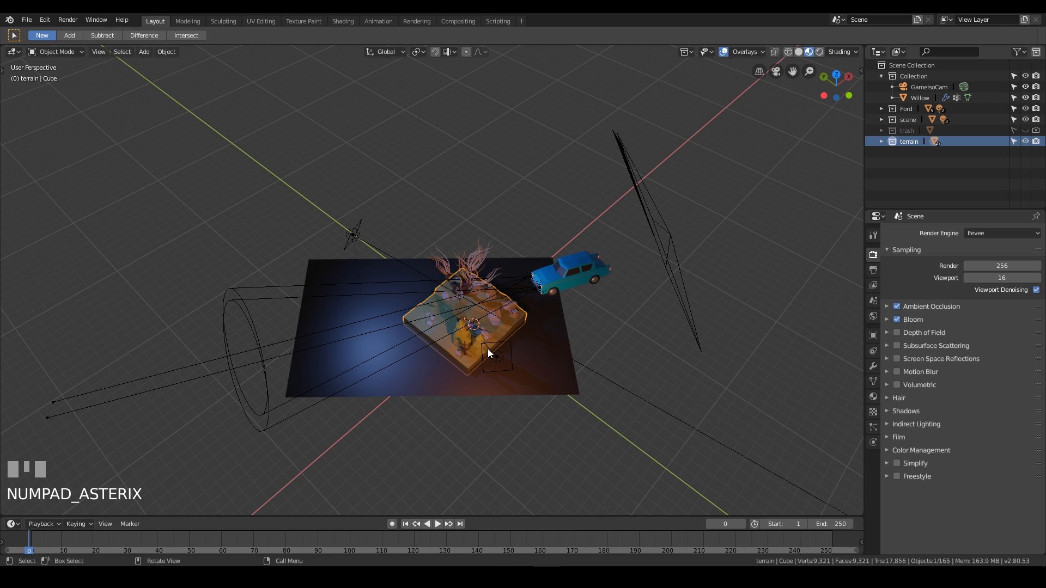
{"action": "key", "text": "KP_Decimal"}
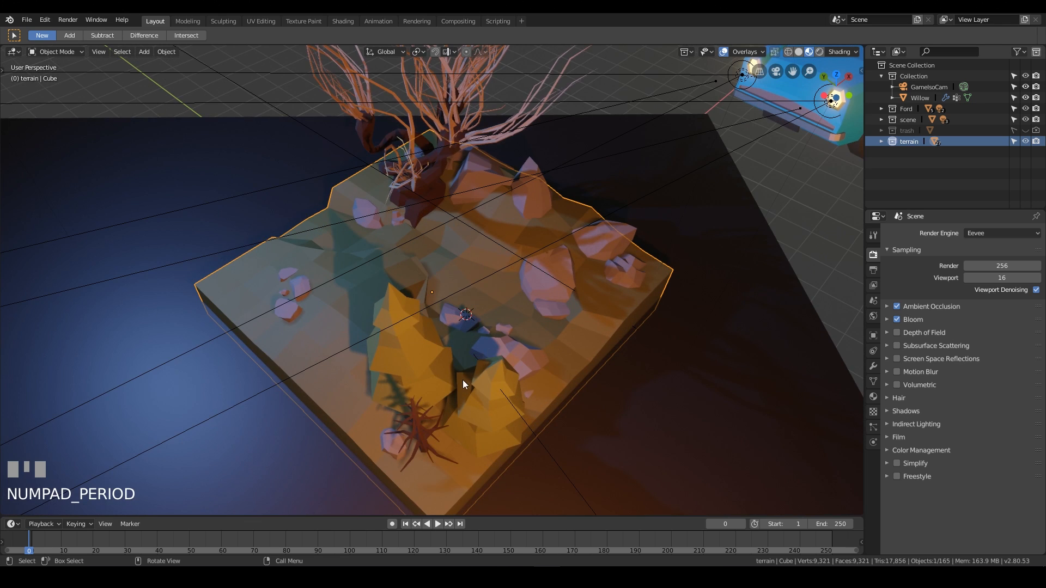
{"action": "middle_click_drag", "start_coordinate": [462, 381], "coordinate": [467, 304]}
{"action": "scroll", "coordinate": [567, 266], "scroll_direction": "down", "scroll_amount": 2}
{"action": "key", "text": "shift+a"}
{"action": "mouse_move", "coordinate": [514, 259]}
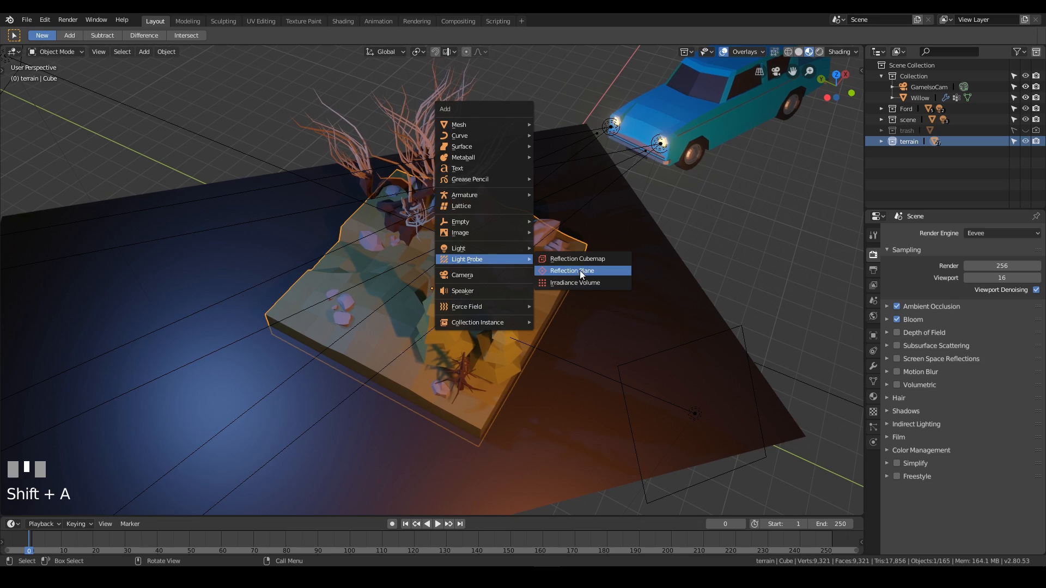
{"action": "left_click", "coordinate": [574, 257]}
{"action": "scroll", "coordinate": [703, 286], "scroll_direction": "down", "scroll_amount": 7}
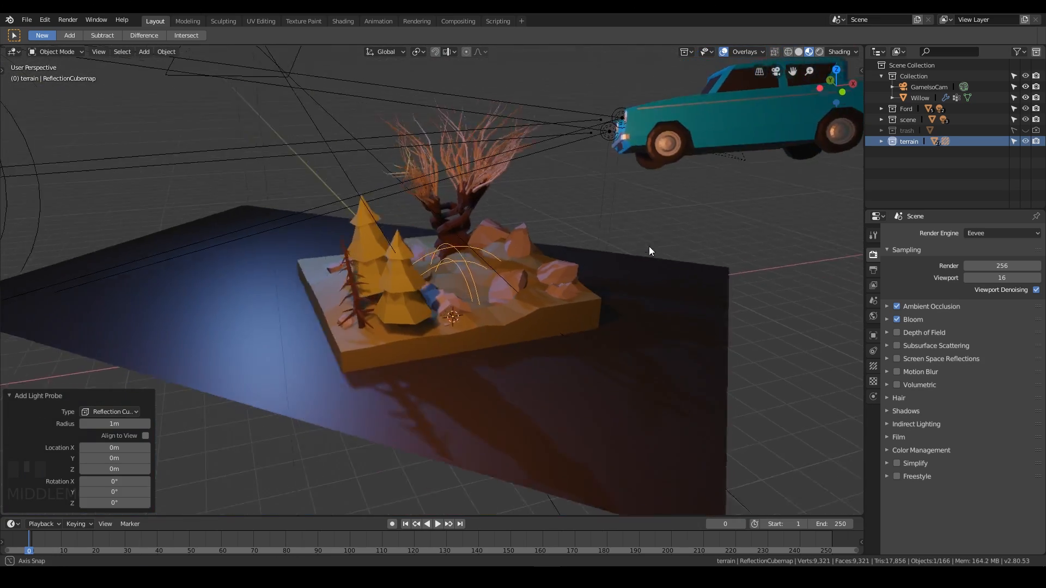
Scale the reflection cubemap up to about 7.025 so it encloses the whole diorama.
{"action": "key", "text": "KP_0"}
{"action": "key", "text": "s"}
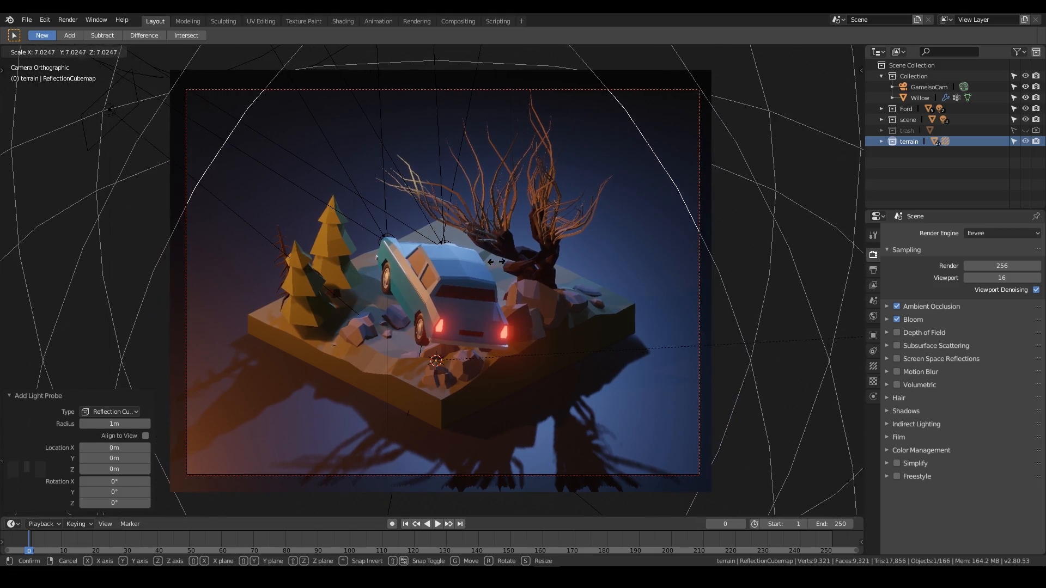
{"action": "left_click", "coordinate": [365, 262]}
{"action": "middle_click_drag", "start_coordinate": [365, 262], "coordinate": [562, 257]}
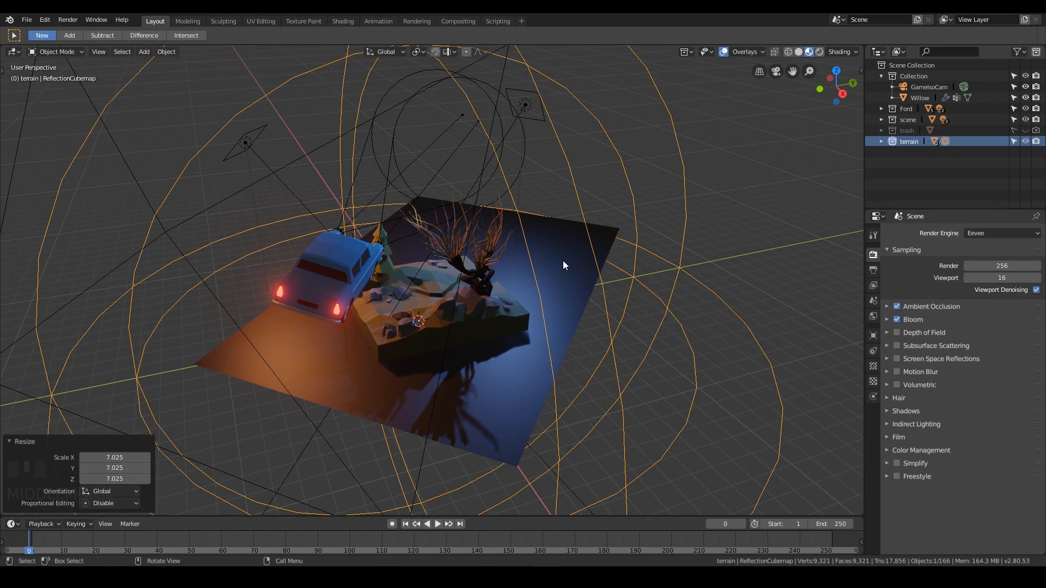
Add an Irradiance Volume light probe and scale it to about 7.8 around the diorama.
{"action": "key", "text": "KP_0"}
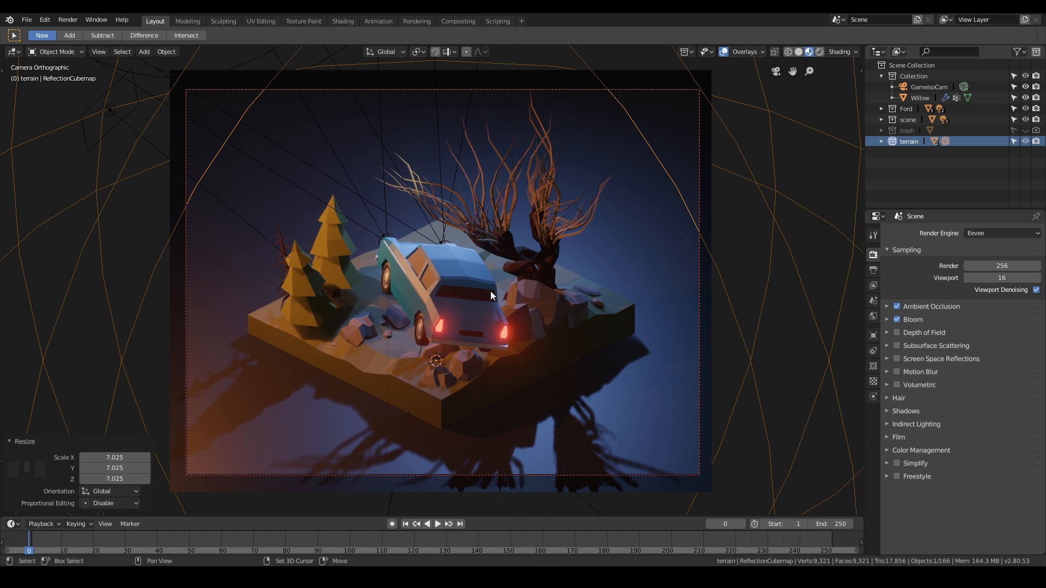
{"action": "key", "text": "shift+a"}
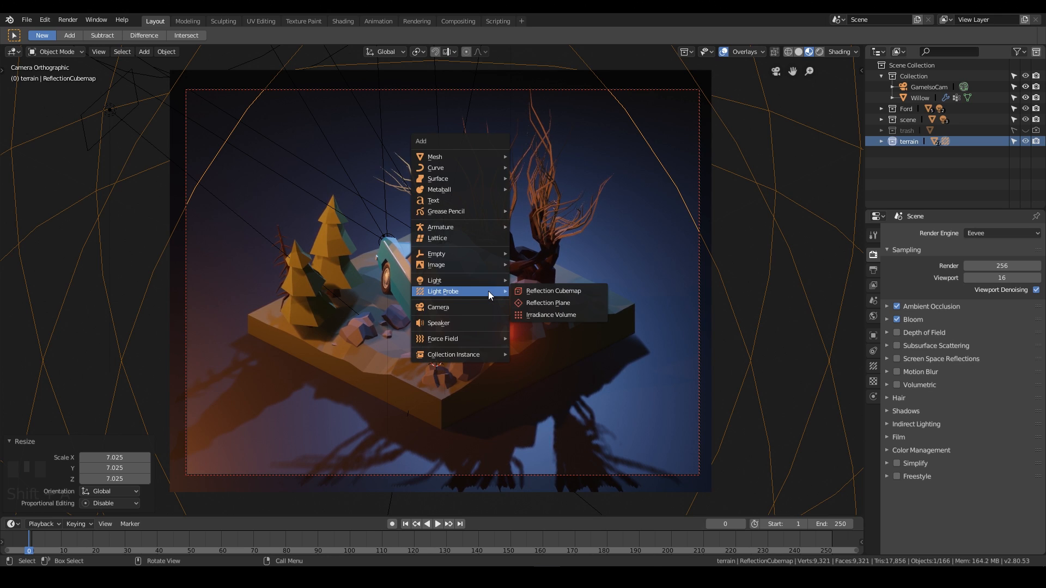
{"action": "left_click", "coordinate": [557, 316]}
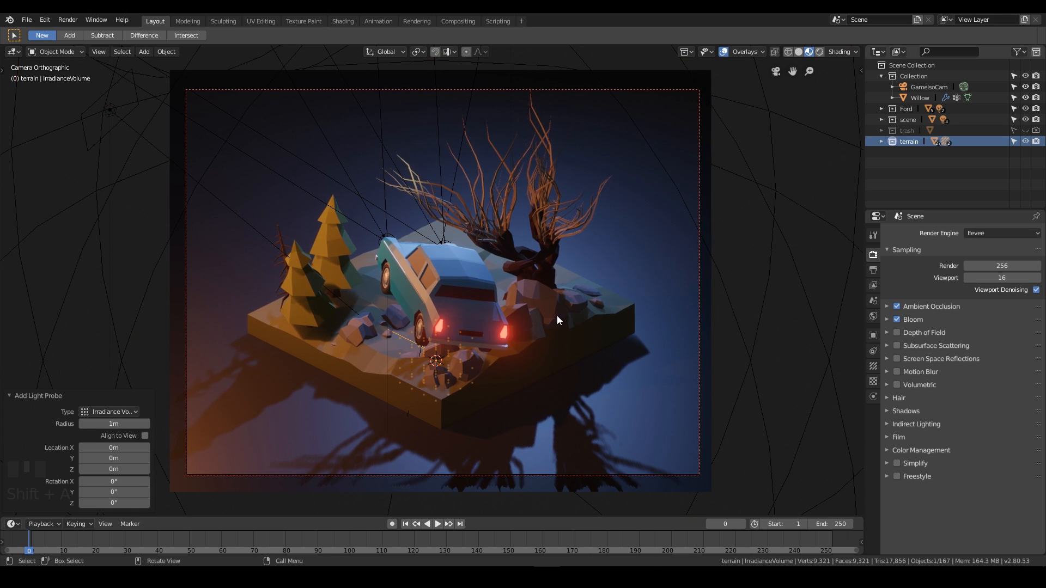
{"action": "scroll", "coordinate": [479, 319], "scroll_direction": "down", "scroll_amount": 3}
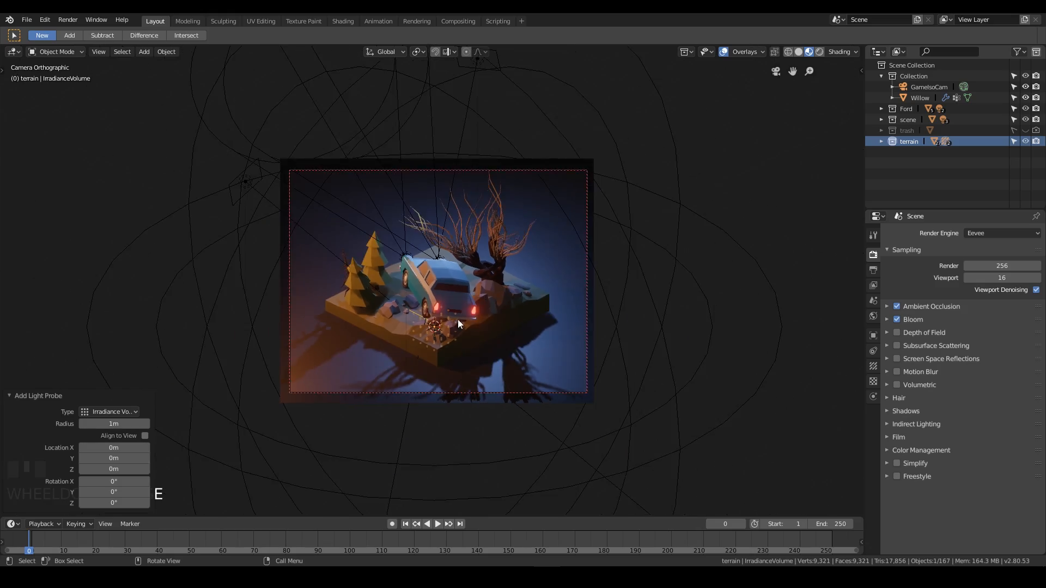
{"action": "mouse_move", "coordinate": [458, 319]}
{"action": "middle_mouse_down"}
{"action": "mouse_move", "coordinate": [502, 306]}
{"action": "mouse_move", "coordinate": [352, 315]}
{"action": "mouse_move", "coordinate": [449, 312]}
{"action": "mouse_move", "coordinate": [473, 326]}
{"action": "middle_mouse_up"}
{"action": "scroll", "coordinate": [472, 325], "scroll_direction": "down", "scroll_amount": 2}
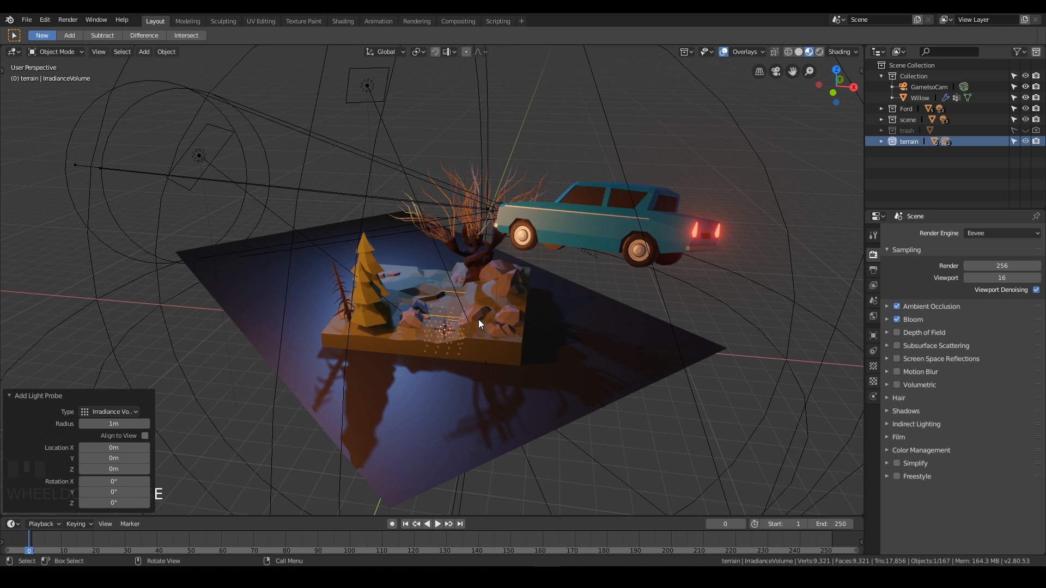
{"action": "key", "text": "s"}
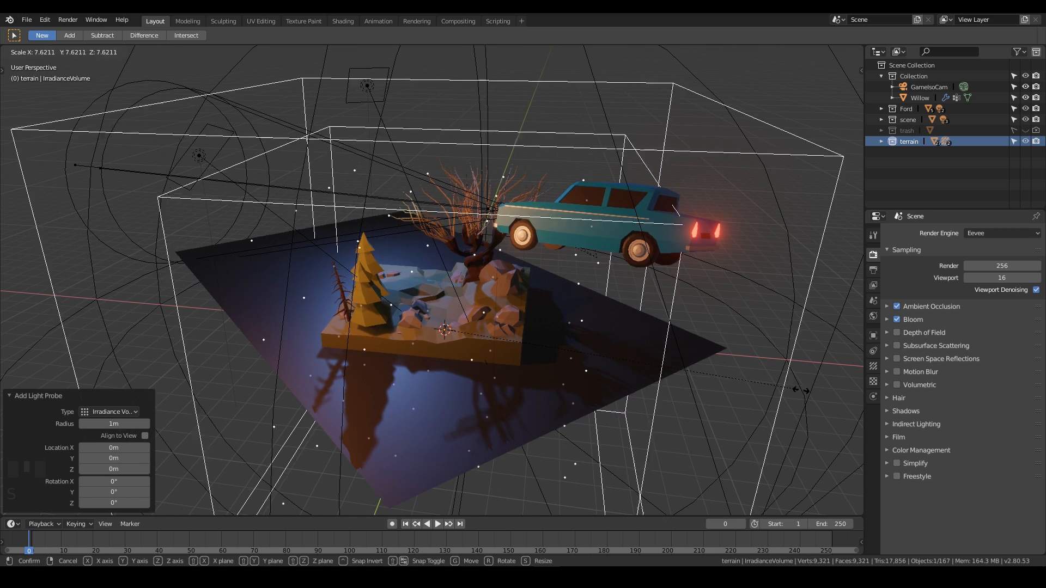
{"action": "left_click", "coordinate": [810, 412]}
{"action": "key", "text": "KP_0"}
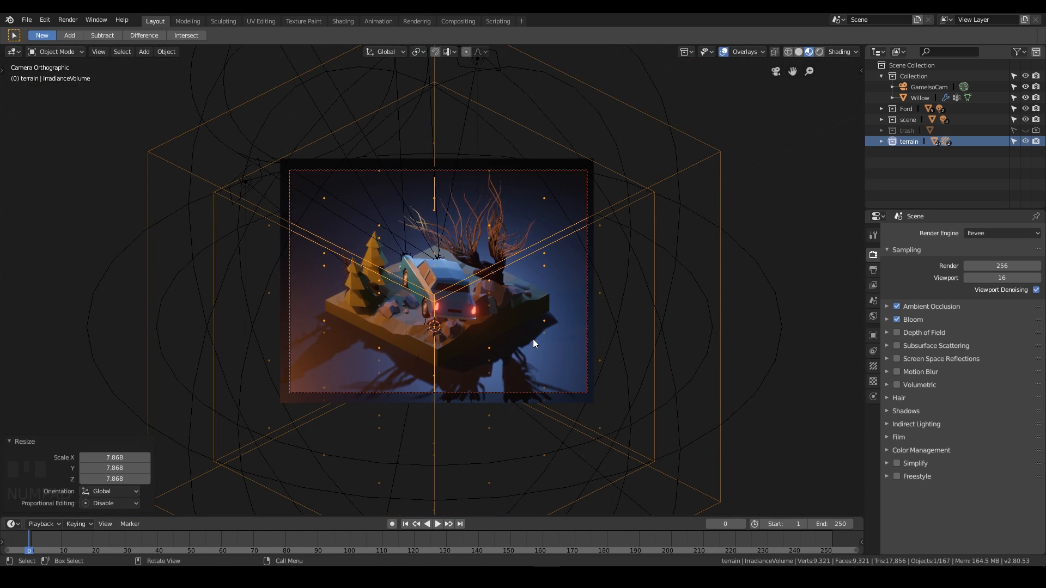
{"action": "key", "text": "s"}
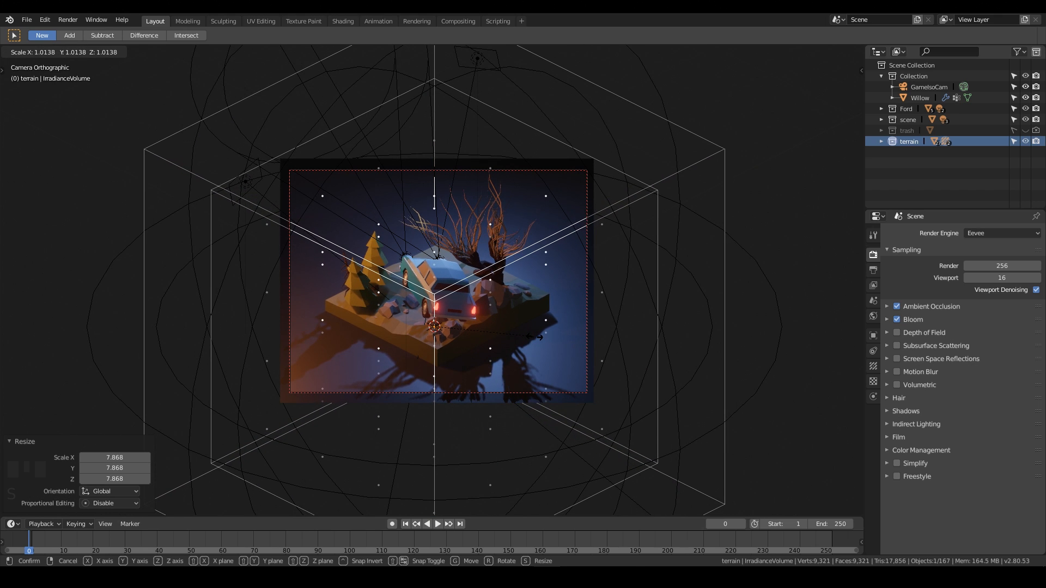
{"action": "left_click", "coordinate": [537, 337]}
Move the irradiance volume up 3.83 m along the Z axis.
{"action": "key", "text": "g"}
{"action": "key", "text": "z"}
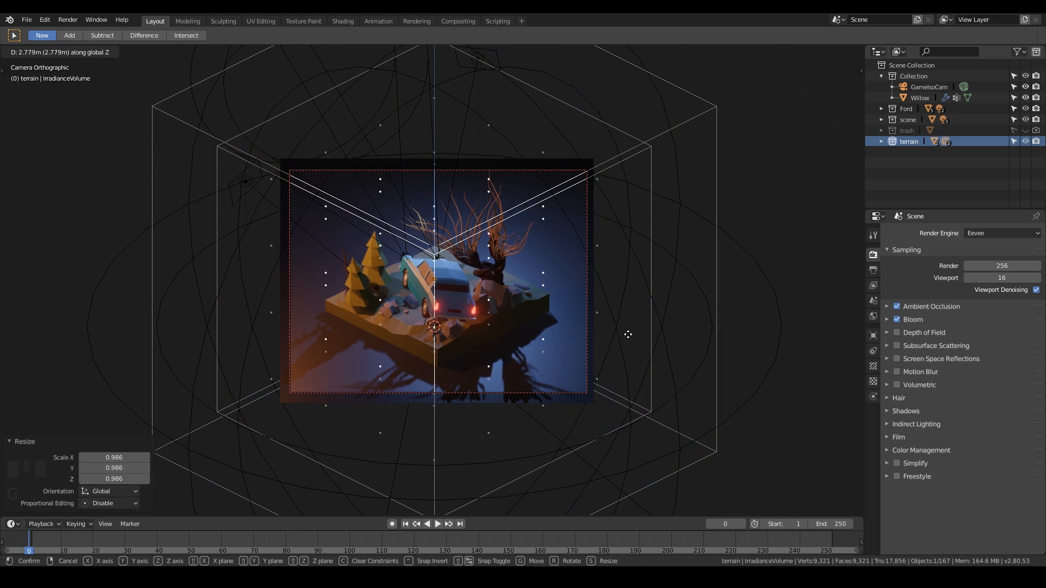
{"action": "left_click", "coordinate": [646, 313]}
{"action": "middle_click_drag", "start_coordinate": [354, 352], "coordinate": [635, 380]}
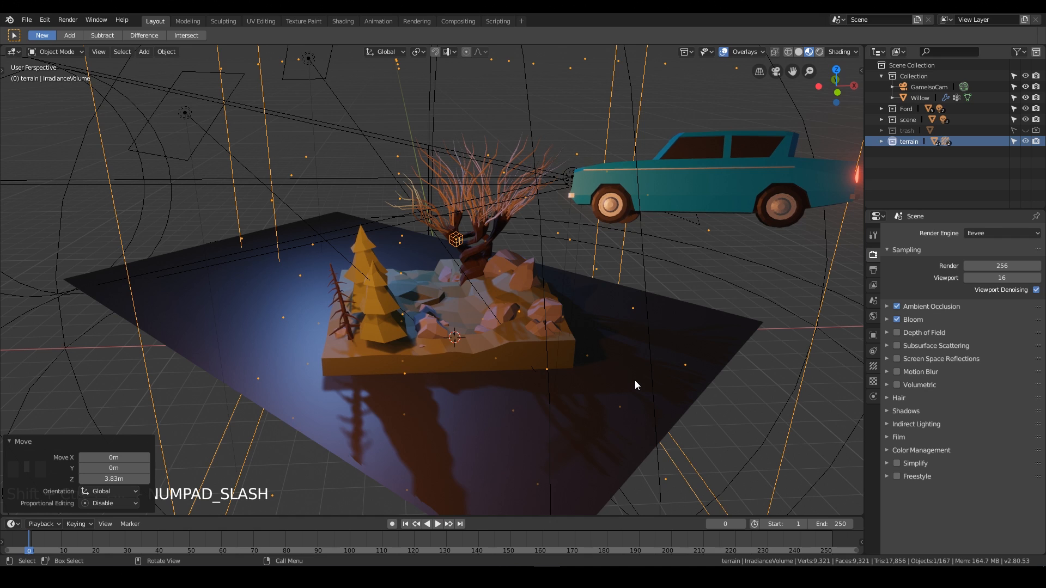
Enable Screen Space Reflections in the Eevee render settings.
{"action": "key", "text": "KP_0"}
{"action": "scroll", "coordinate": [659, 354], "scroll_direction": "up", "scroll_amount": 4}
{"action": "mouse_move", "coordinate": [682, 356]}
{"action": "middle_mouse_down", "text": "shift"}
{"action": "mouse_move", "coordinate": [714, 332]}
{"action": "mouse_move", "coordinate": [681, 361]}
{"action": "middle_mouse_up", "text": "shift"}
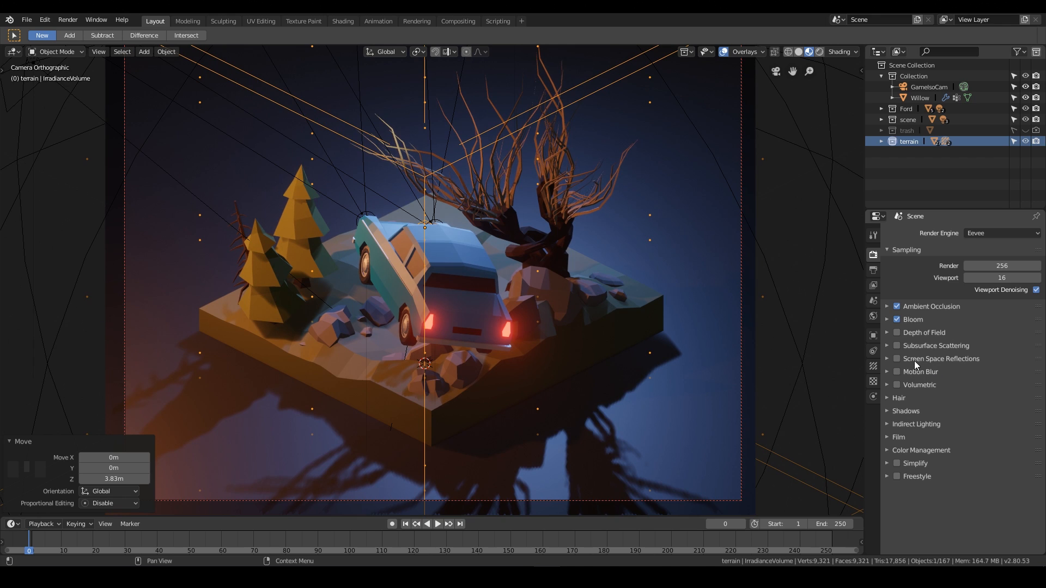
{"action": "left_click", "coordinate": [897, 358]}
Bake the indirect lighting for the light probes.
{"action": "left_click", "coordinate": [887, 423]}
{"action": "scroll", "coordinate": [956, 380], "scroll_direction": "down", "scroll_amount": 5}
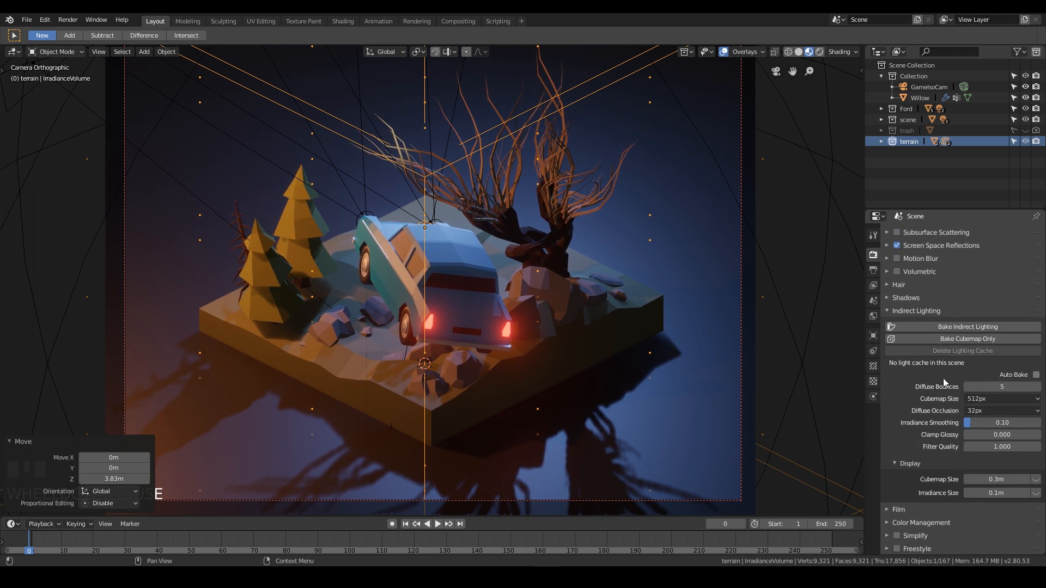
{"action": "left_click", "coordinate": [956, 327]}
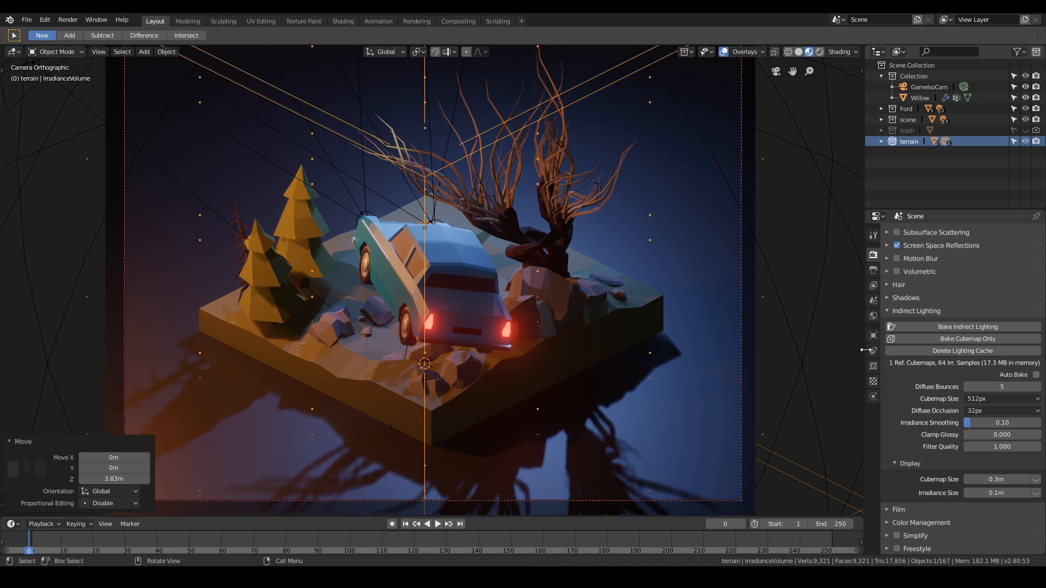
Enable Soft Shadows in the Eevee shadow settings.
{"action": "left_click", "coordinate": [887, 299]}
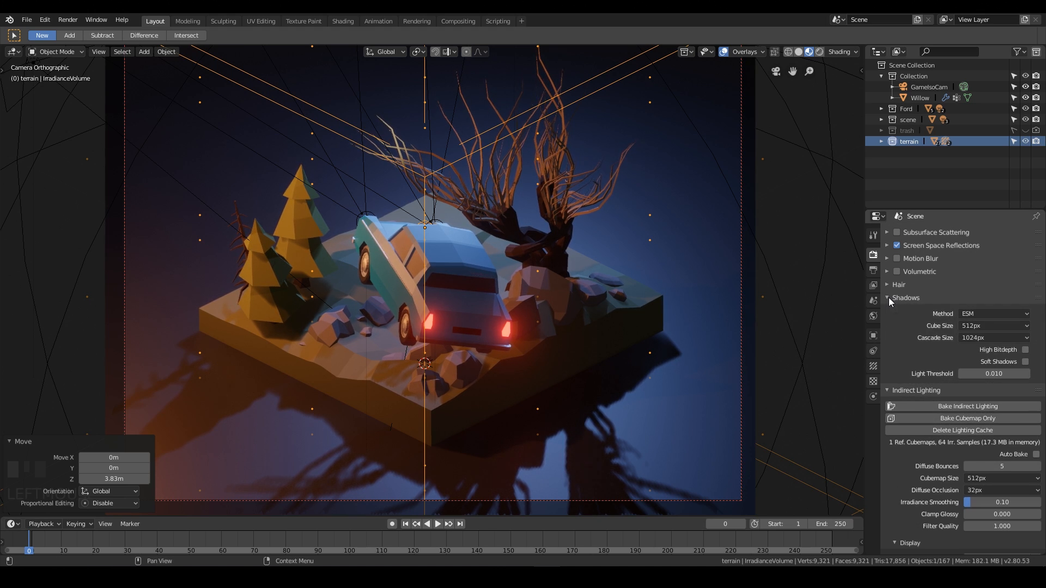
{"action": "left_click", "coordinate": [1026, 361]}
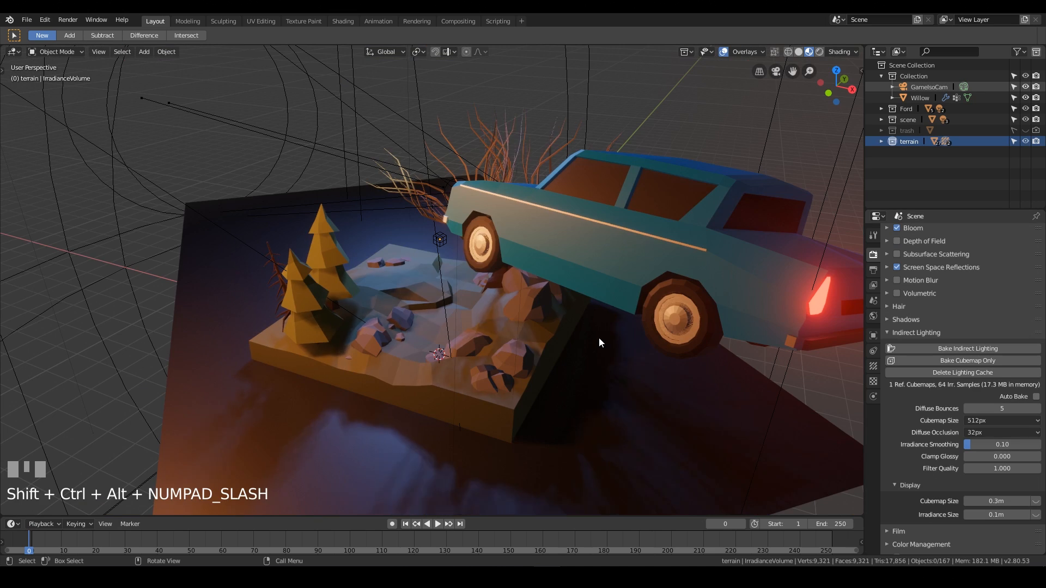
{"action": "key", "text": "ctrl+shift+alt+KP_Divide"}
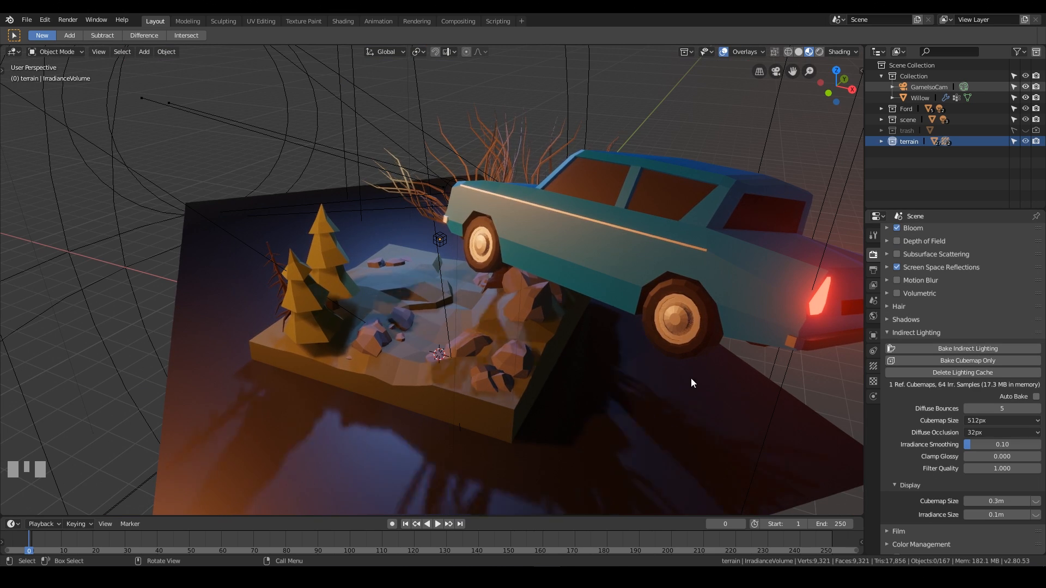
{"action": "key", "text": "ctrl+shift+alt+KP_Divide"}
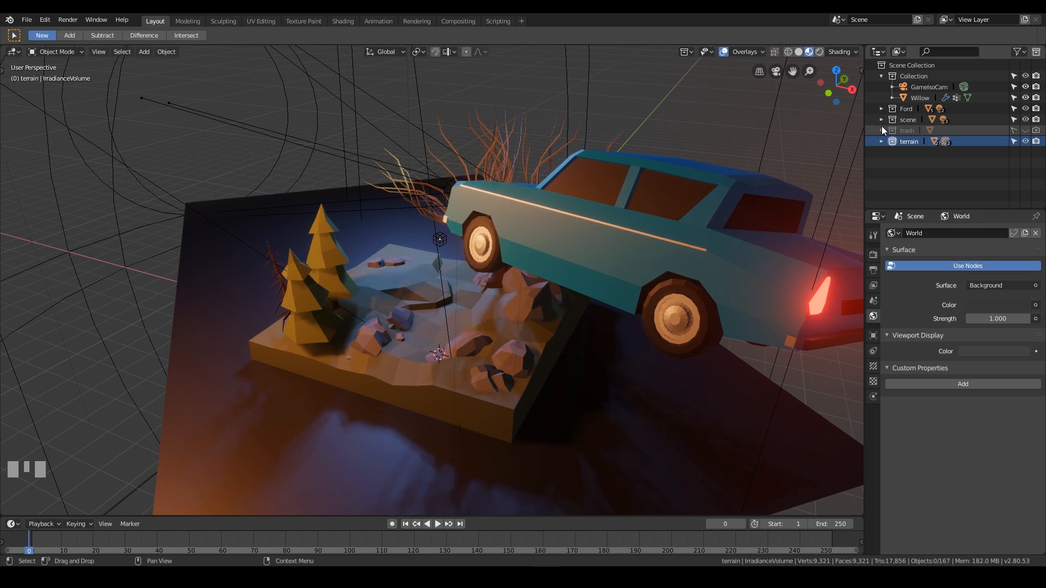
Add a cube mesh at the scene's center.
{"action": "key", "text": "shift+a"}
{"action": "mouse_move", "coordinate": [537, 195]}
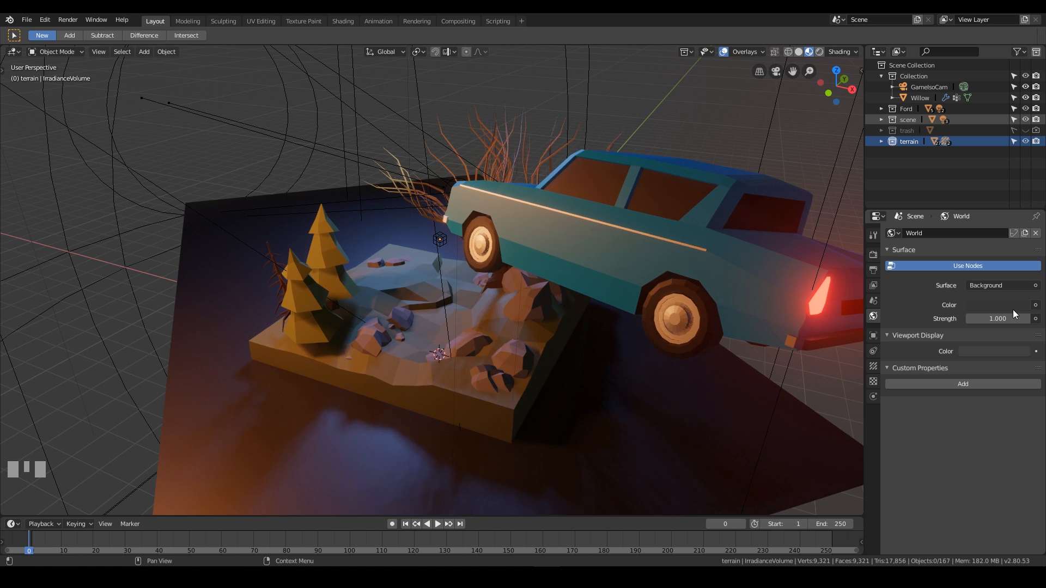
{"action": "key", "text": "shift+a"}
{"action": "mouse_move", "coordinate": [490, 289]}
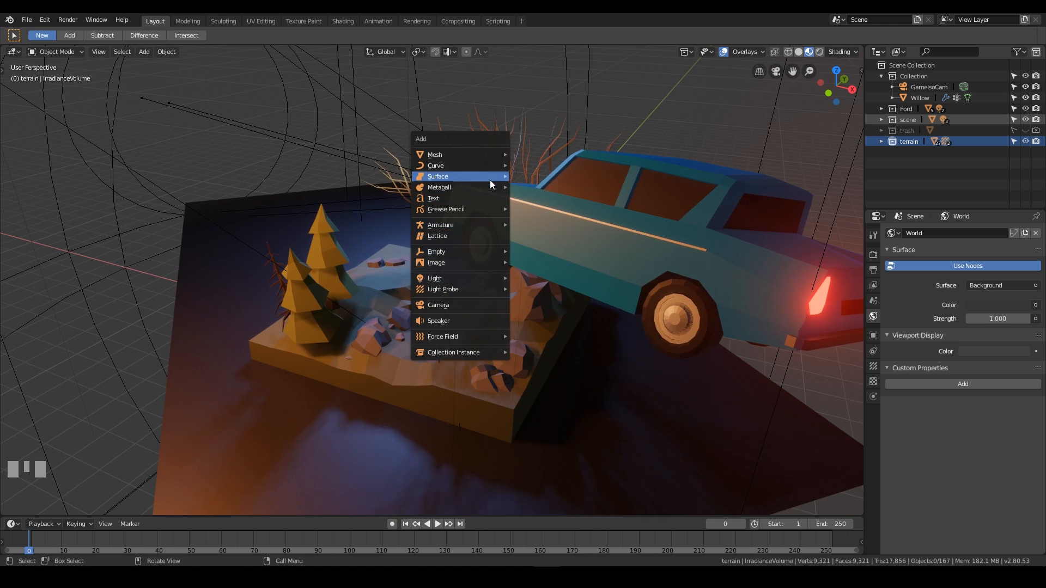
{"action": "mouse_move", "coordinate": [479, 153]}
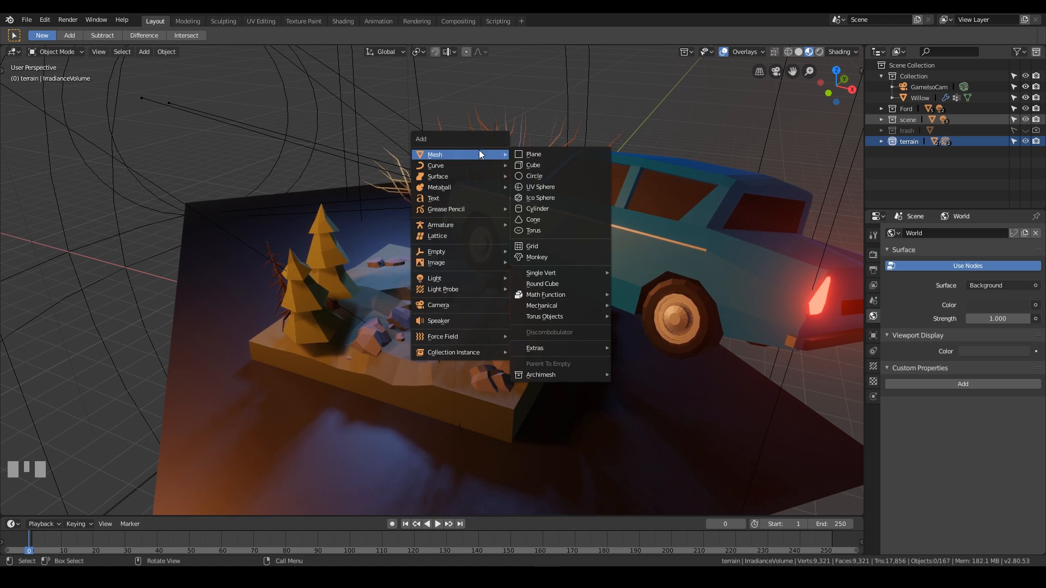
{"action": "left_click", "coordinate": [543, 167]}
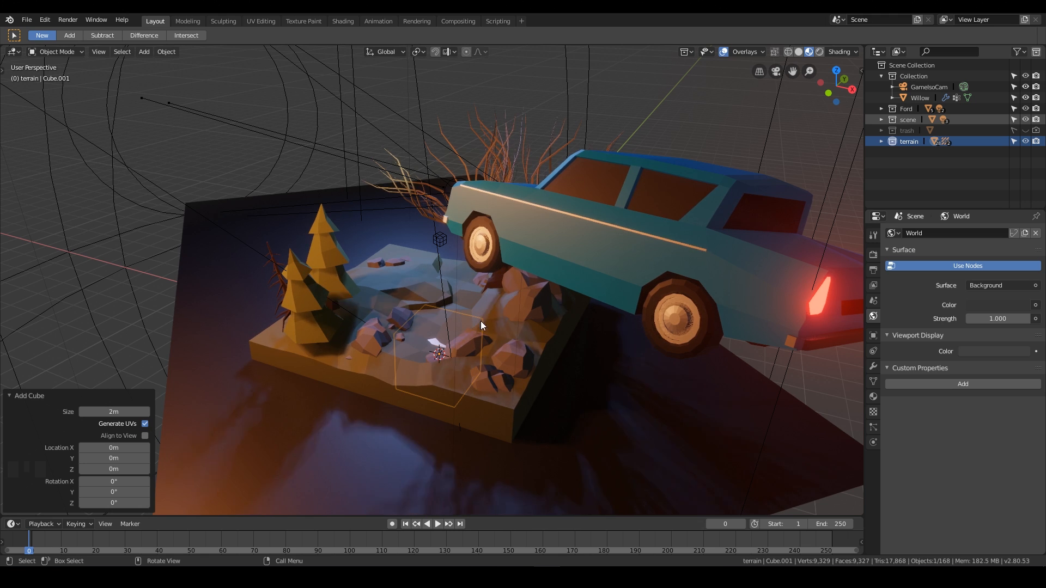
Scale the cube to about 9.1 so it surrounds the entire scene.
{"action": "key", "text": "s"}
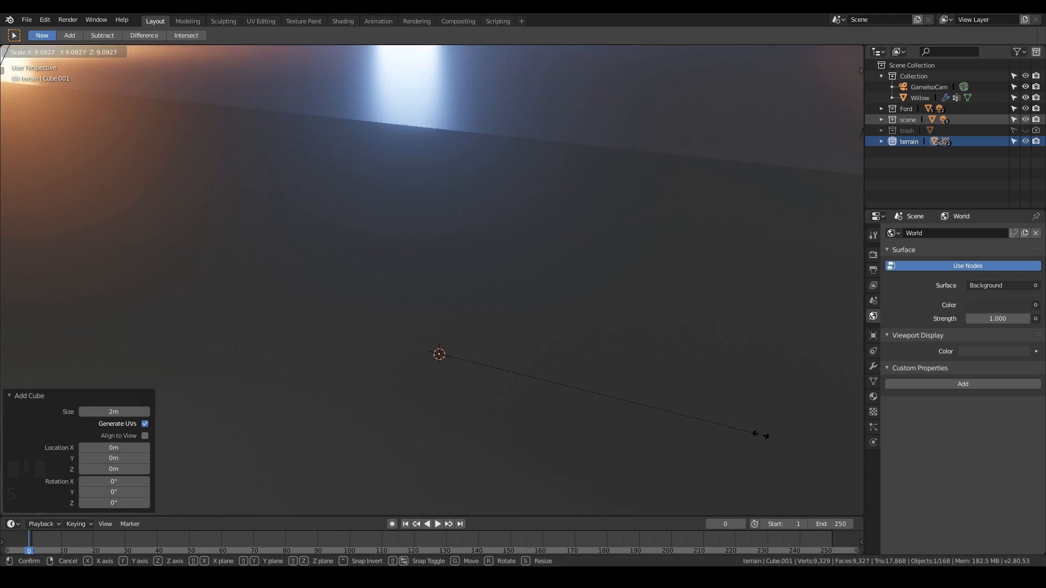
{"action": "left_click", "coordinate": [758, 436]}
{"action": "scroll", "coordinate": [697, 354], "scroll_direction": "down", "scroll_amount": 6}
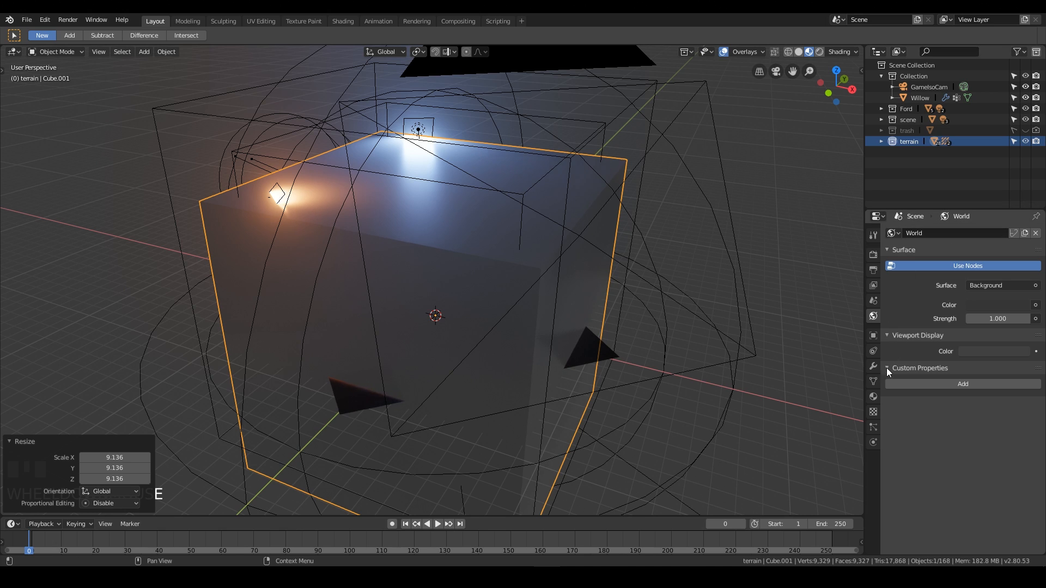
Give the cube a new material, remove its surface shader and set its volume to Volume Scatter.
{"action": "left_click", "coordinate": [873, 398]}
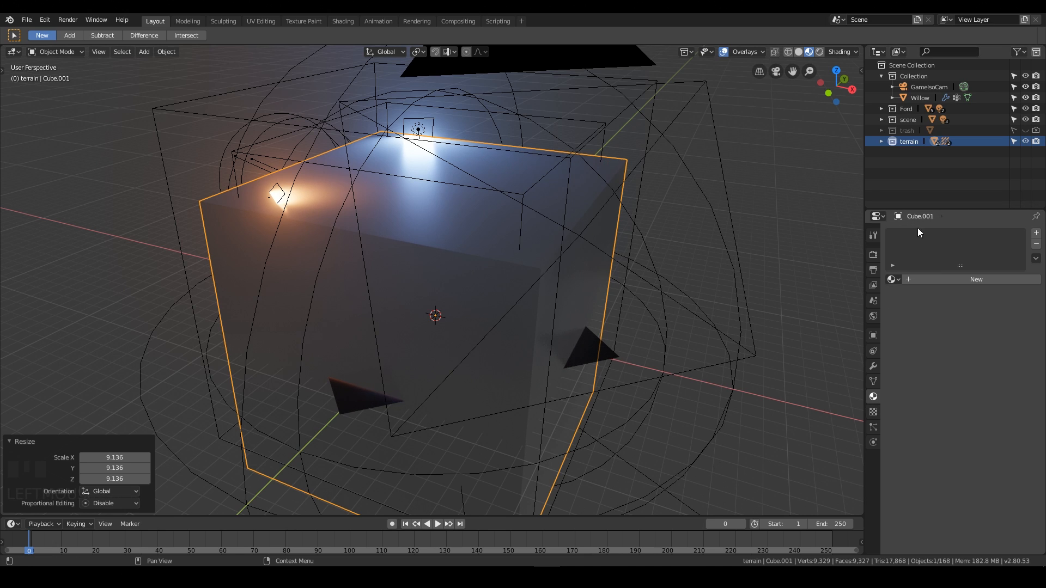
{"action": "left_click", "coordinate": [913, 278]}
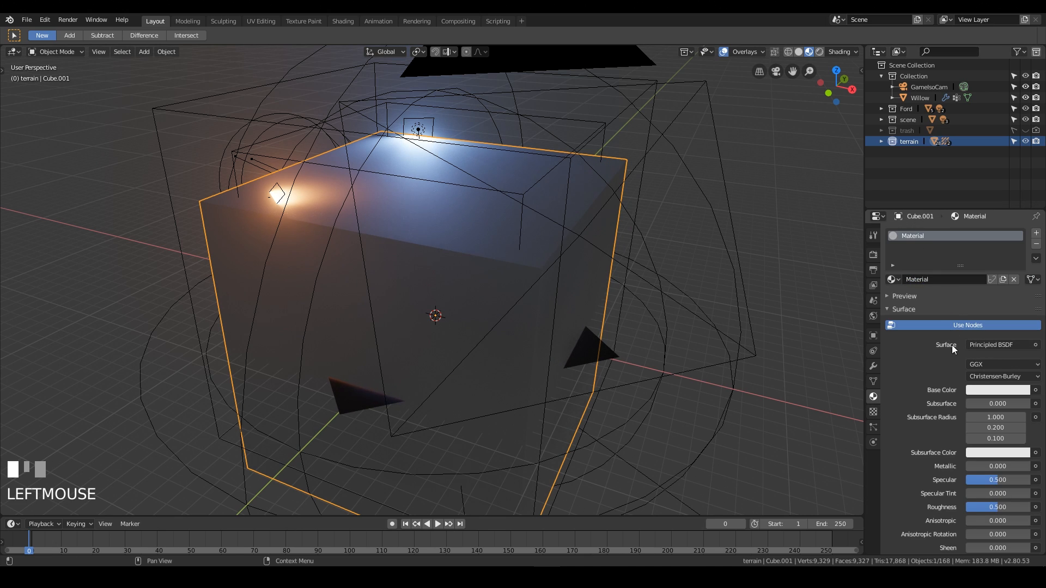
{"action": "left_click", "coordinate": [989, 343]}
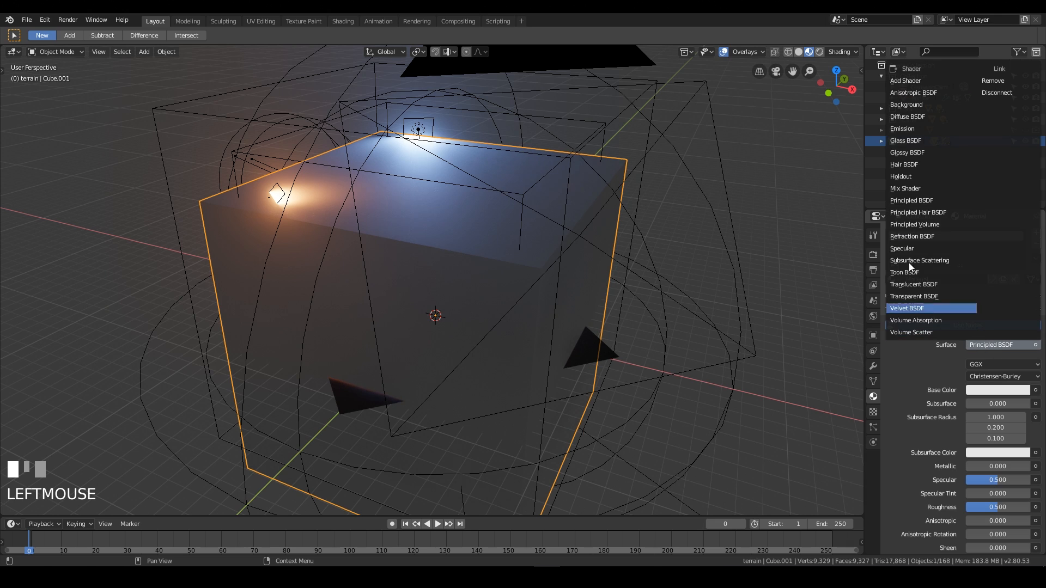
{"action": "left_click", "coordinate": [989, 77]}
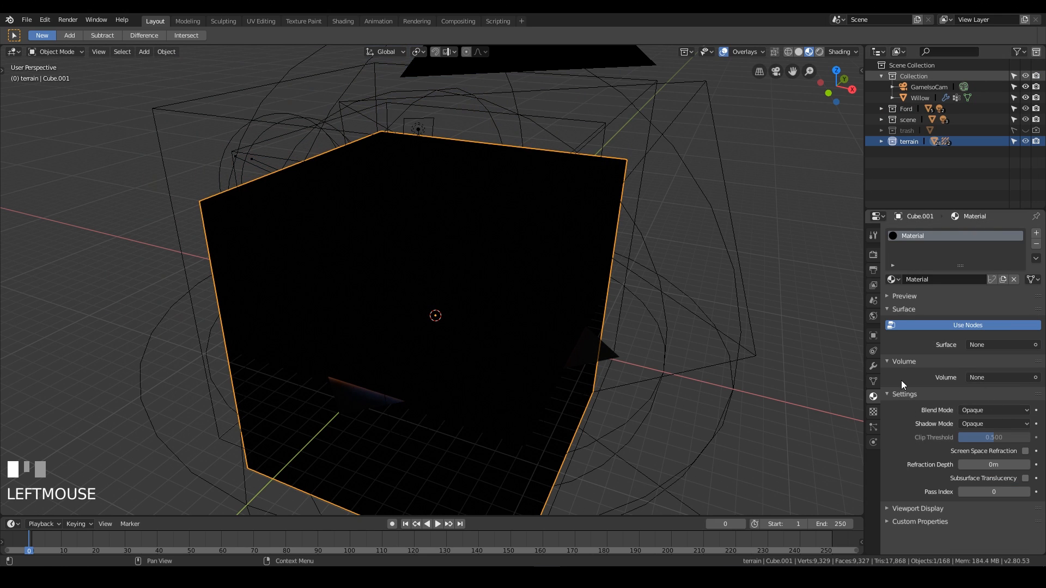
{"action": "left_click", "coordinate": [982, 378]}
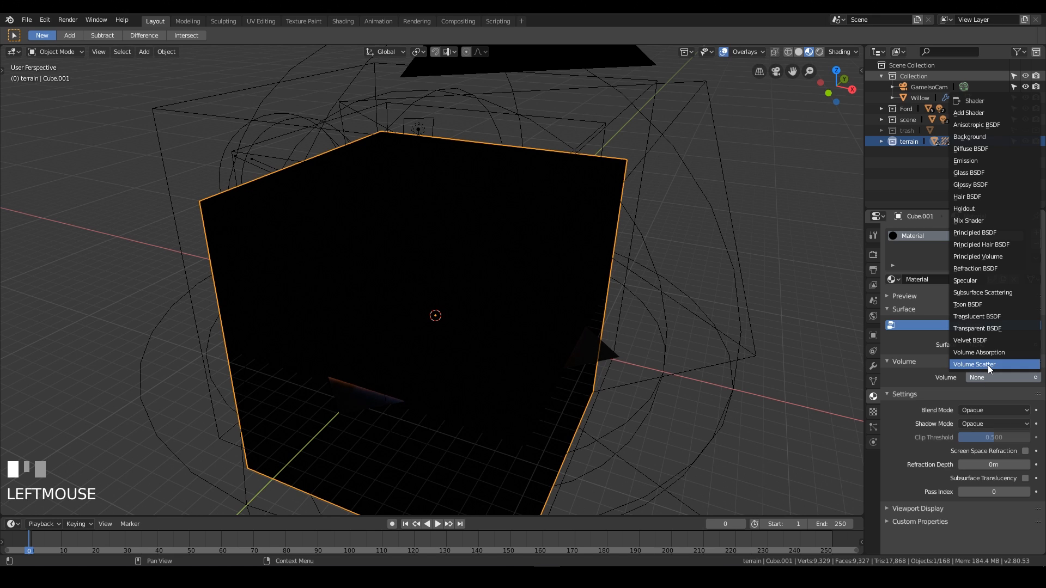
{"action": "left_click", "coordinate": [988, 365]}
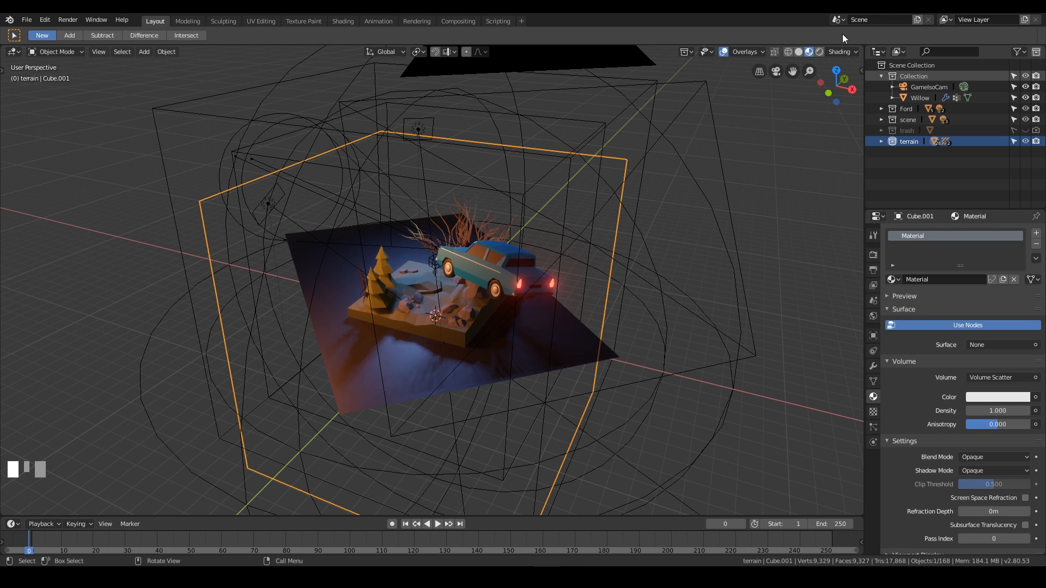
Enable Volumetrics in the render settings, turning on both Volumetric Lighting and Volumetric Shadows.
{"action": "left_click", "coordinate": [804, 49]}
{"action": "left_click", "coordinate": [810, 52]}
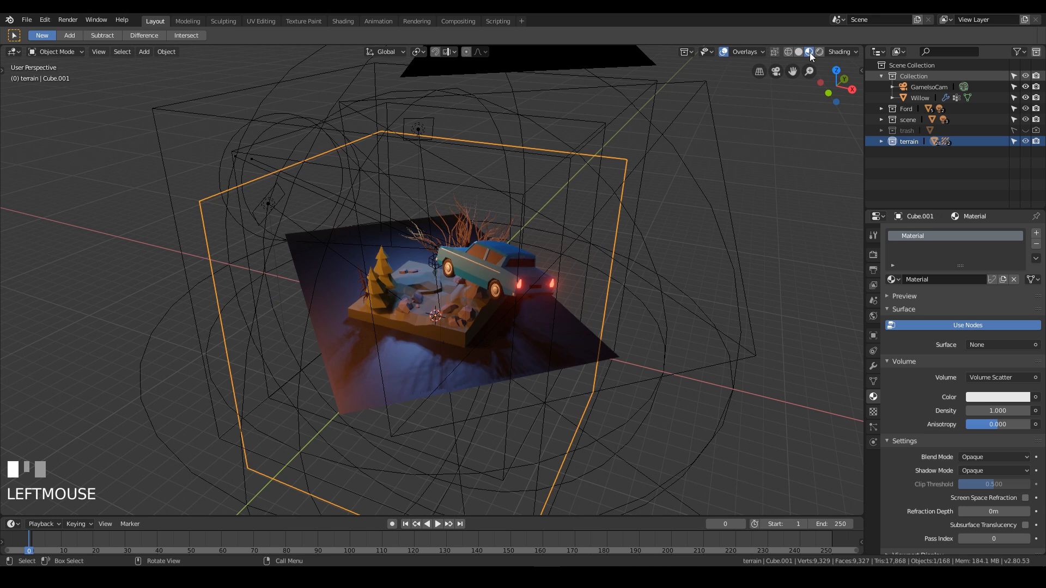
{"action": "left_click", "coordinate": [873, 255]}
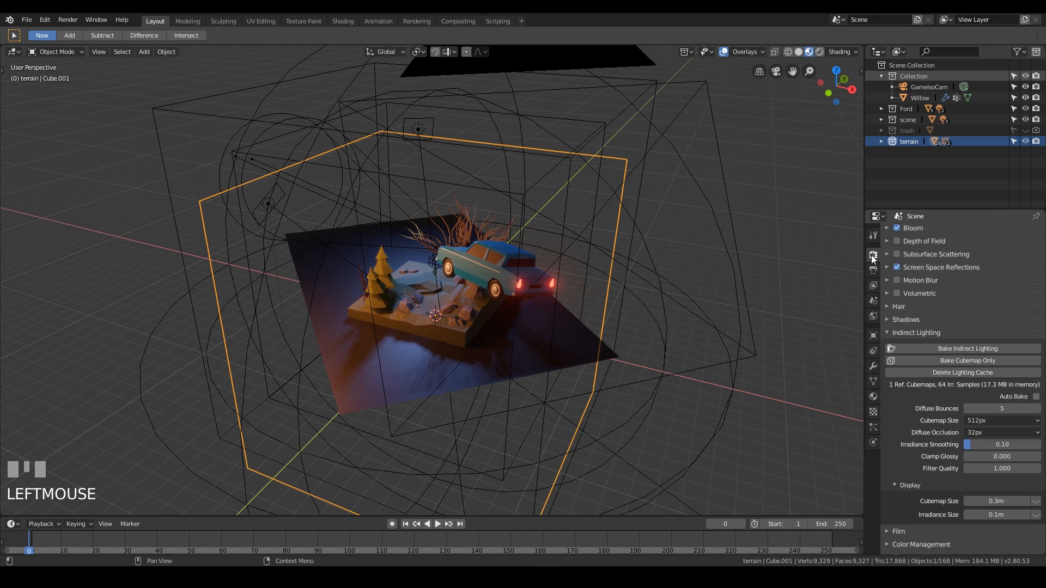
{"action": "scroll", "coordinate": [983, 316], "scroll_direction": "up", "scroll_amount": 3}
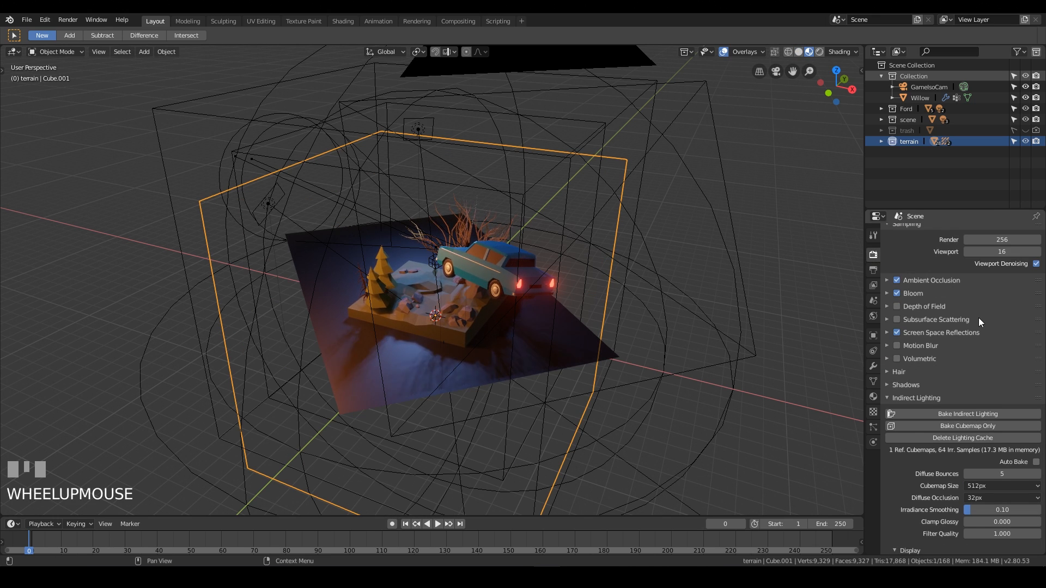
{"action": "left_click", "coordinate": [897, 358]}
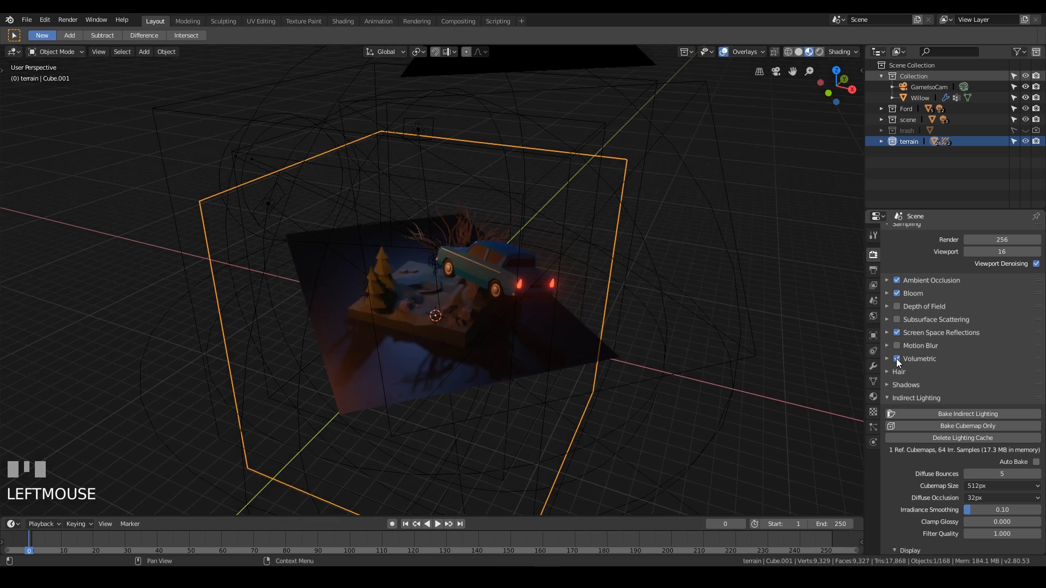
{"action": "left_click", "coordinate": [887, 359]}
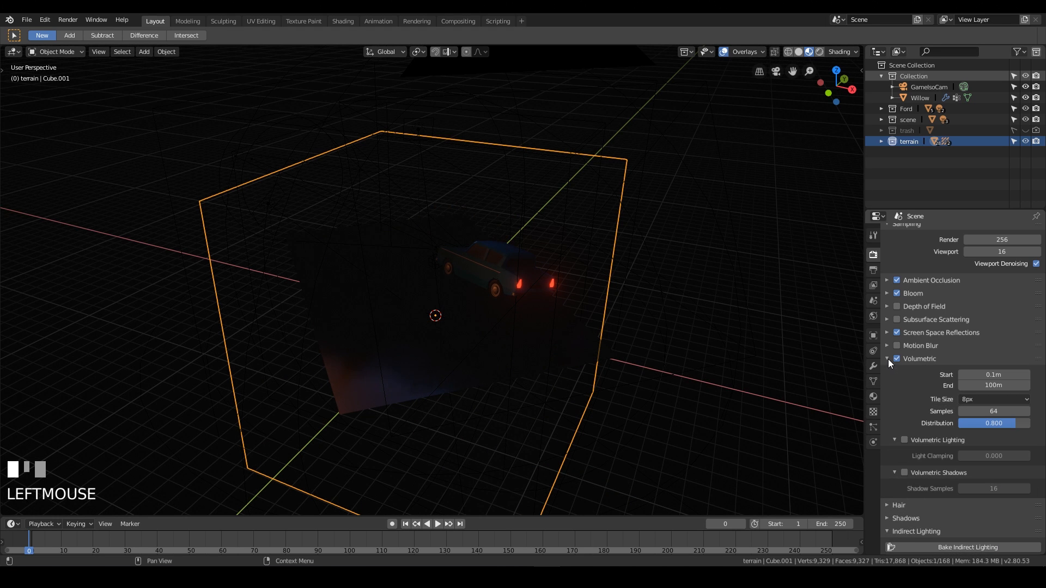
{"action": "left_click", "coordinate": [904, 440]}
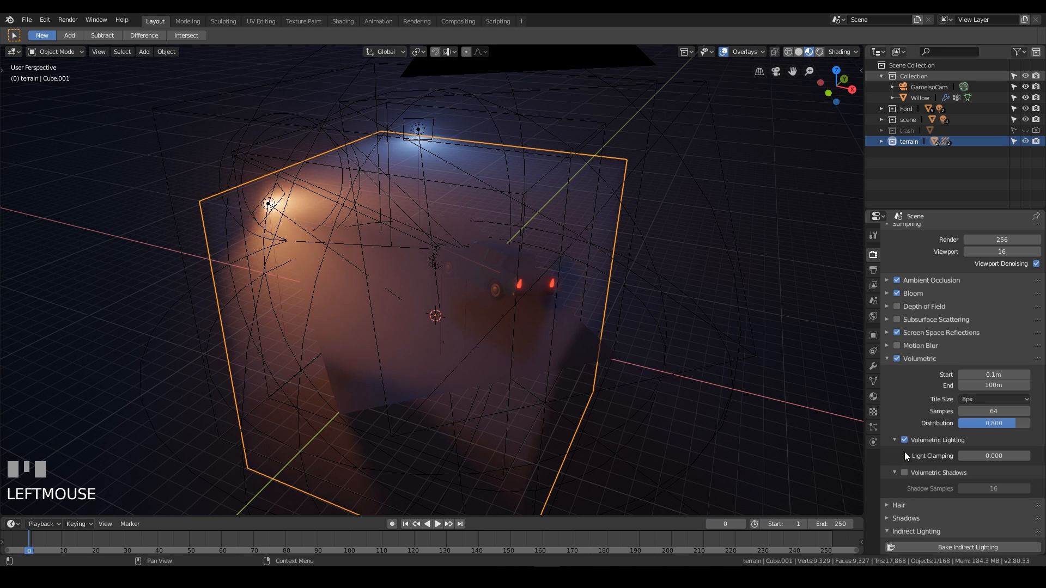
{"action": "left_click", "coordinate": [904, 472]}
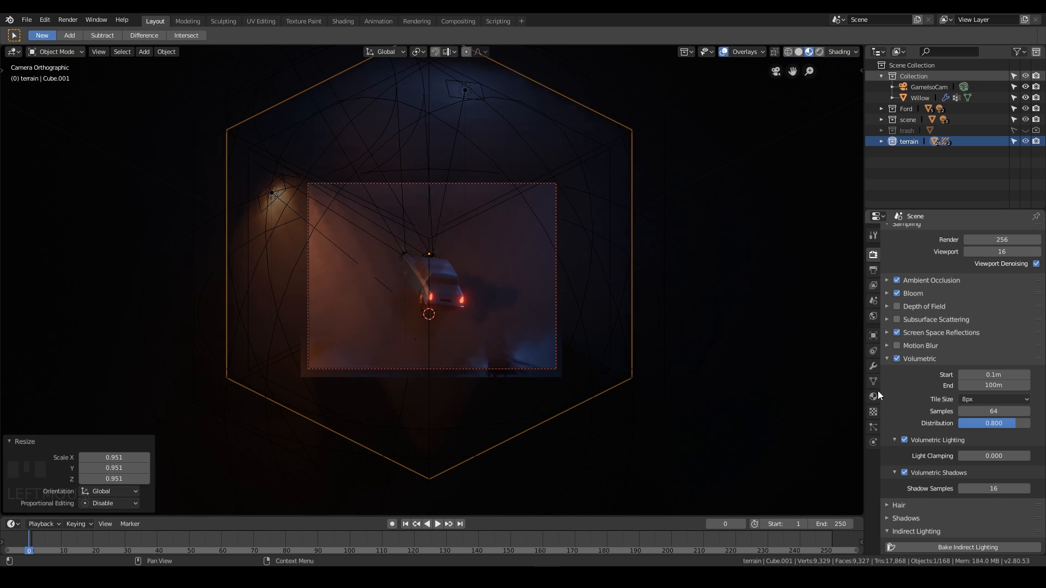
Set the cube's Volume Scatter density to 0.1.
{"action": "left_click", "coordinate": [873, 397]}
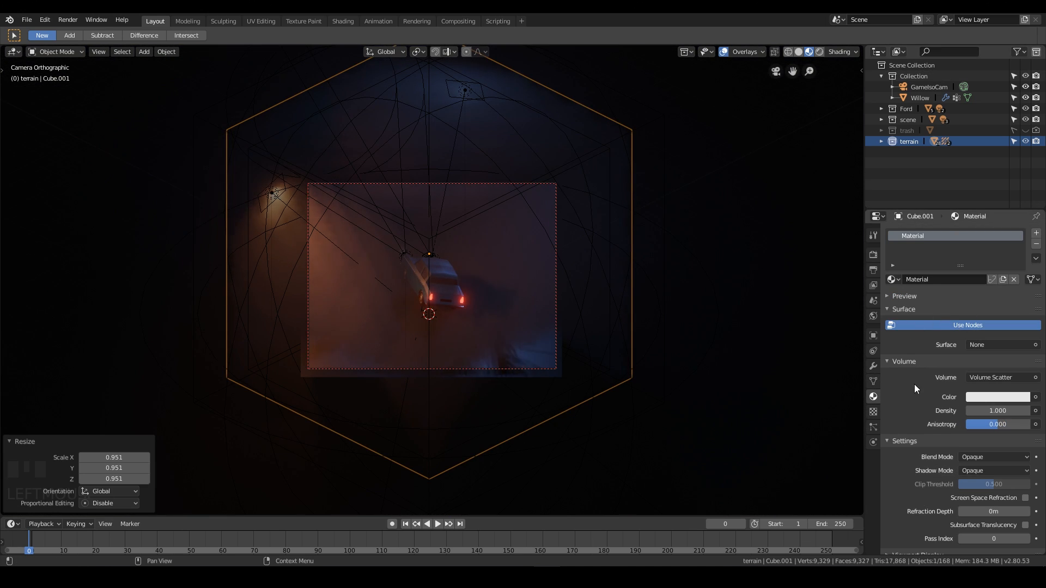
{"action": "double_click", "coordinate": [995, 411]}
{"action": "type", "text": ".1"}
{"action": "key", "text": "Return"}
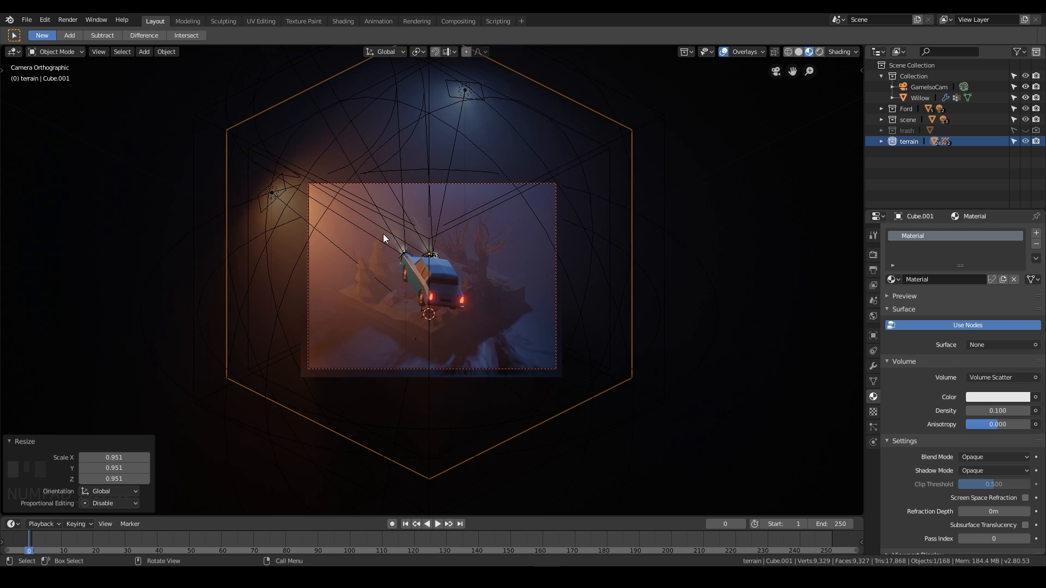
Lower the Volume Scatter density to 0.05.
{"action": "scroll", "coordinate": [478, 324], "scroll_direction": "up", "scroll_amount": 4}
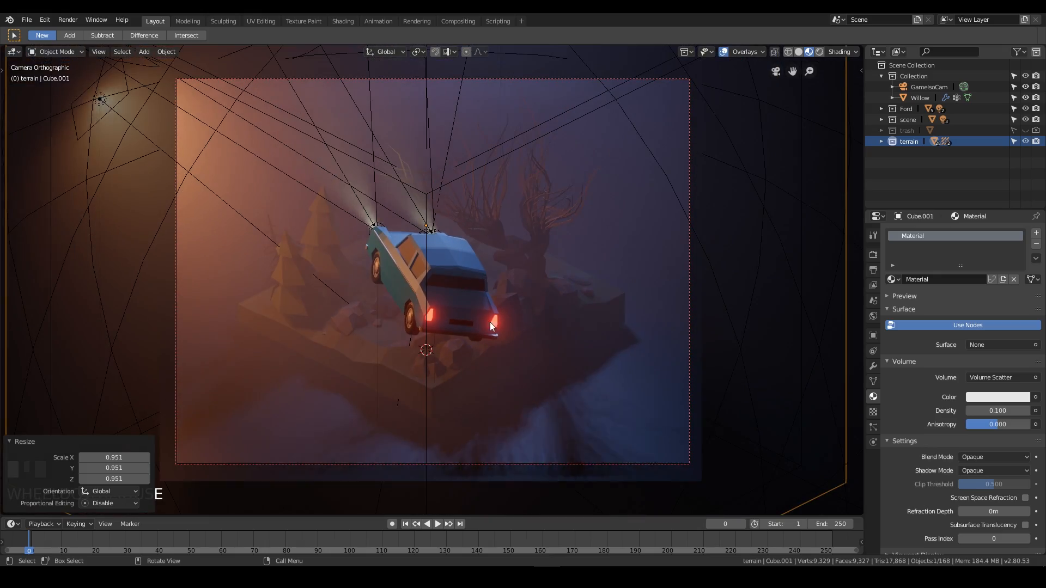
{"action": "left_click", "coordinate": [466, 254]}
{"action": "middle_click_drag", "start_coordinate": [391, 276], "coordinate": [537, 229]}
{"action": "scroll", "coordinate": [488, 269], "scroll_direction": "up", "scroll_amount": 4}
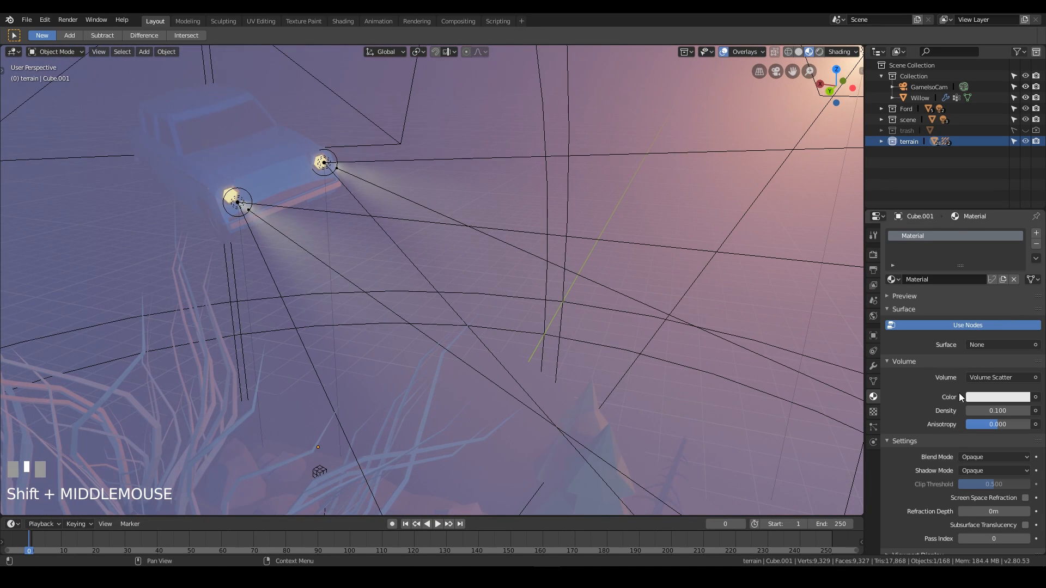
{"action": "left_click", "coordinate": [997, 409]}
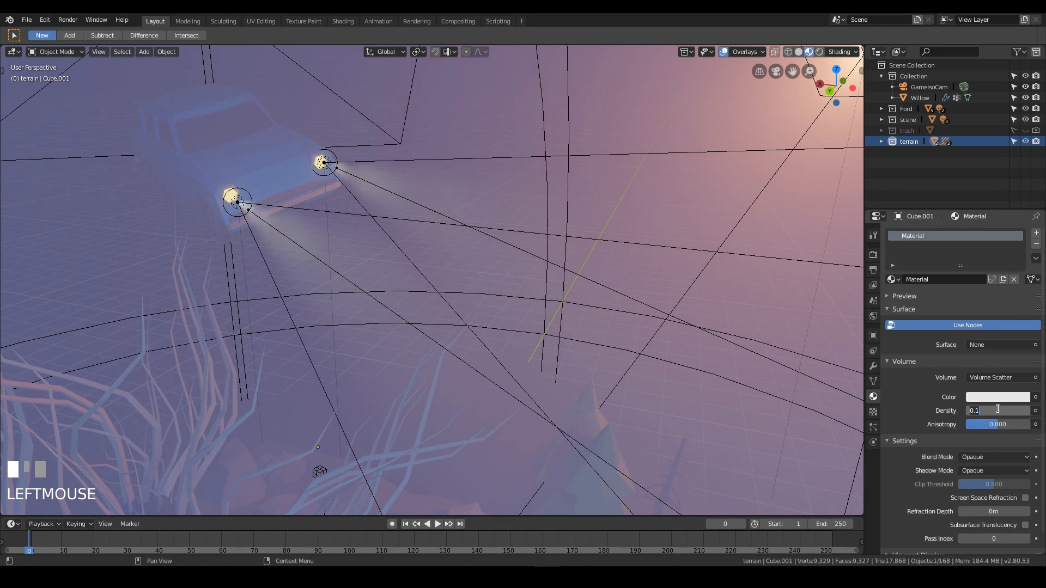
{"action": "key", "text": "BackSpace"}
{"action": "type", "text": ".05"}
{"action": "key", "text": "KP_Enter"}
{"action": "middle_click_drag", "start_coordinate": [468, 280], "coordinate": [439, 280]}
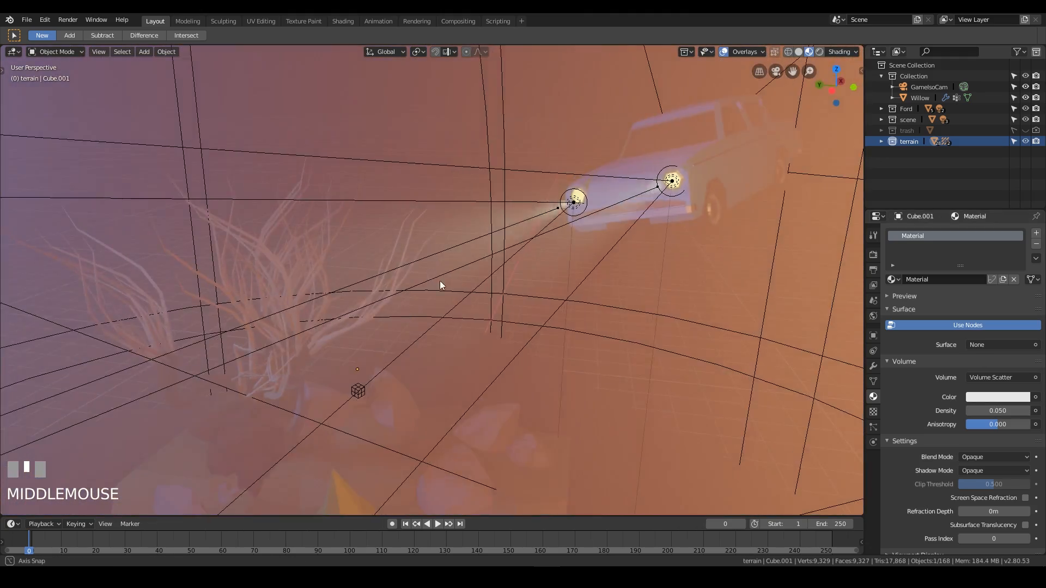
{"action": "scroll", "coordinate": [426, 326], "scroll_direction": "down", "scroll_amount": 2}
{"action": "middle_click_drag", "start_coordinate": [425, 322], "coordinate": [633, 346]}
{"action": "left_click", "coordinate": [873, 255]}
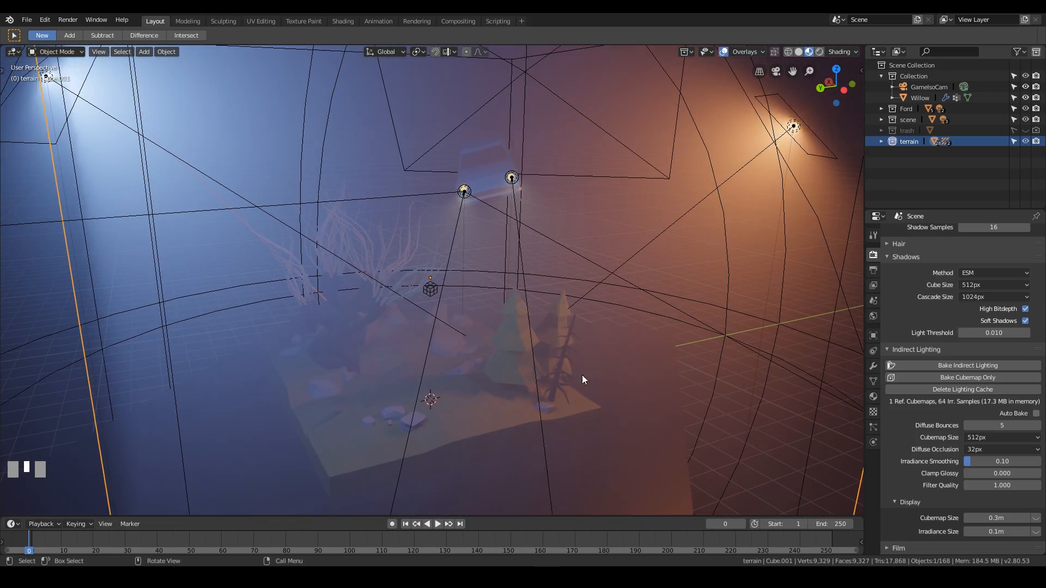
{"action": "middle_click_drag", "start_coordinate": [685, 243], "coordinate": [516, 195]}
{"action": "scroll", "coordinate": [455, 351], "scroll_direction": "up", "scroll_amount": 3}
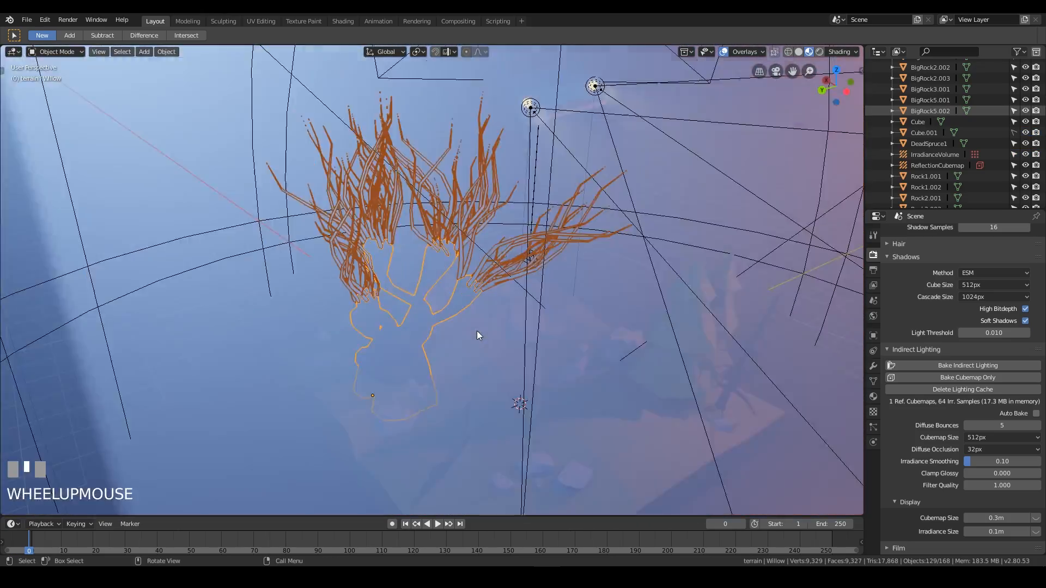
{"action": "scroll", "coordinate": [572, 247], "scroll_direction": "up", "scroll_amount": 2}
{"action": "middle_click_drag", "start_coordinate": [572, 247], "coordinate": [596, 362], "text": "shift"}
{"action": "key", "text": "Tab"}
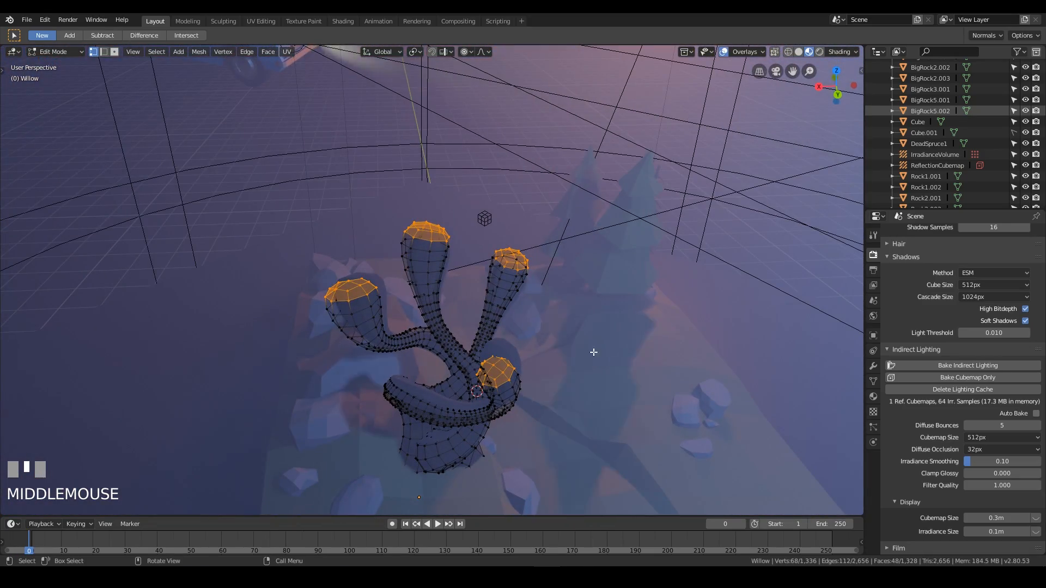
{"action": "key", "text": "g"}
{"action": "key", "text": "Escape"}
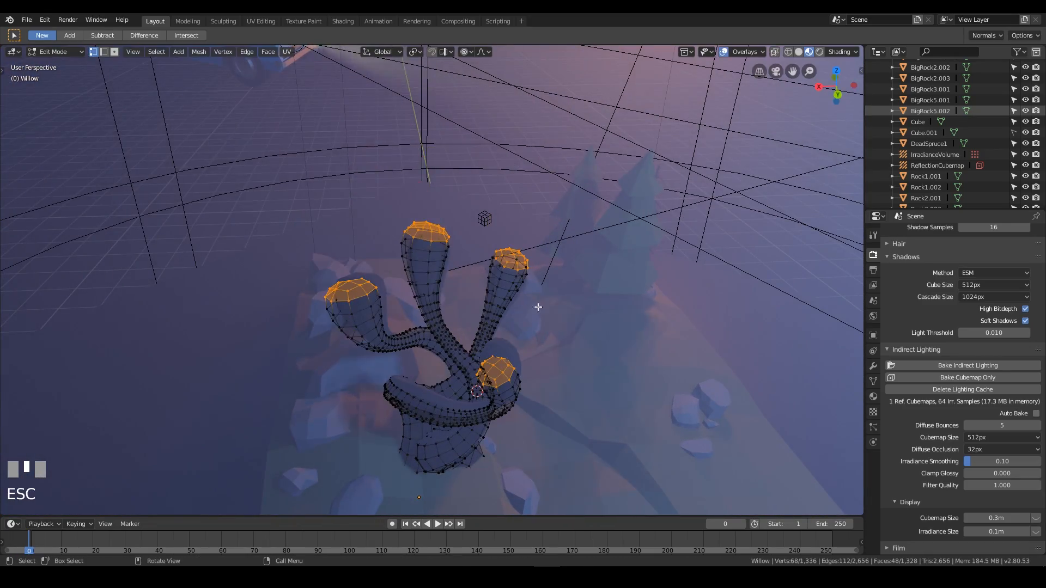
{"action": "middle_click_drag", "start_coordinate": [538, 307], "coordinate": [717, 330]}
{"action": "key", "text": "Tab"}
Render a test image from the camera view.
{"action": "scroll", "coordinate": [676, 304], "scroll_direction": "down", "scroll_amount": 3}
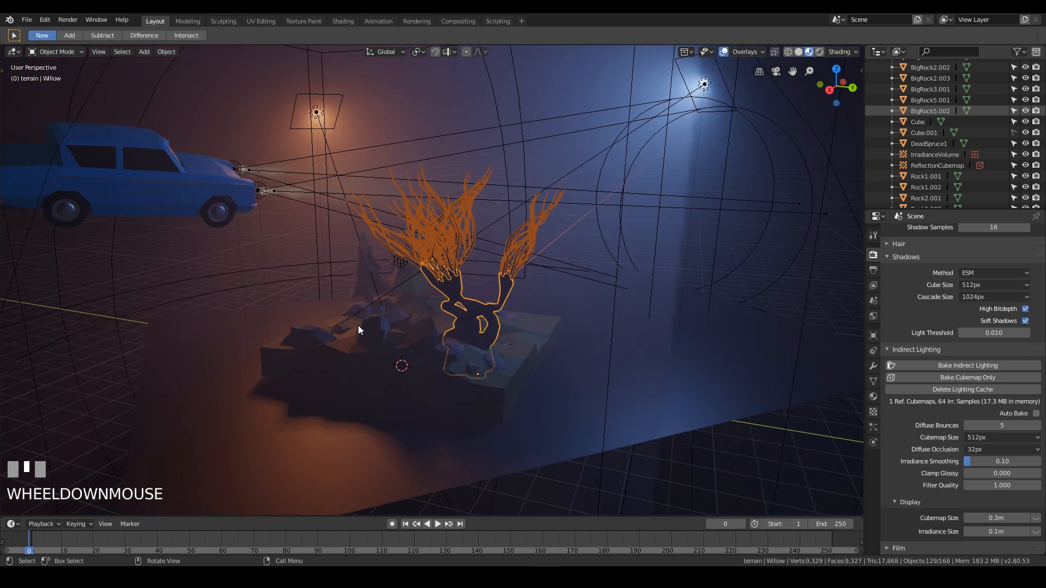
{"action": "middle_click_drag", "start_coordinate": [357, 325], "coordinate": [516, 330]}
{"action": "key", "text": "KP_0"}
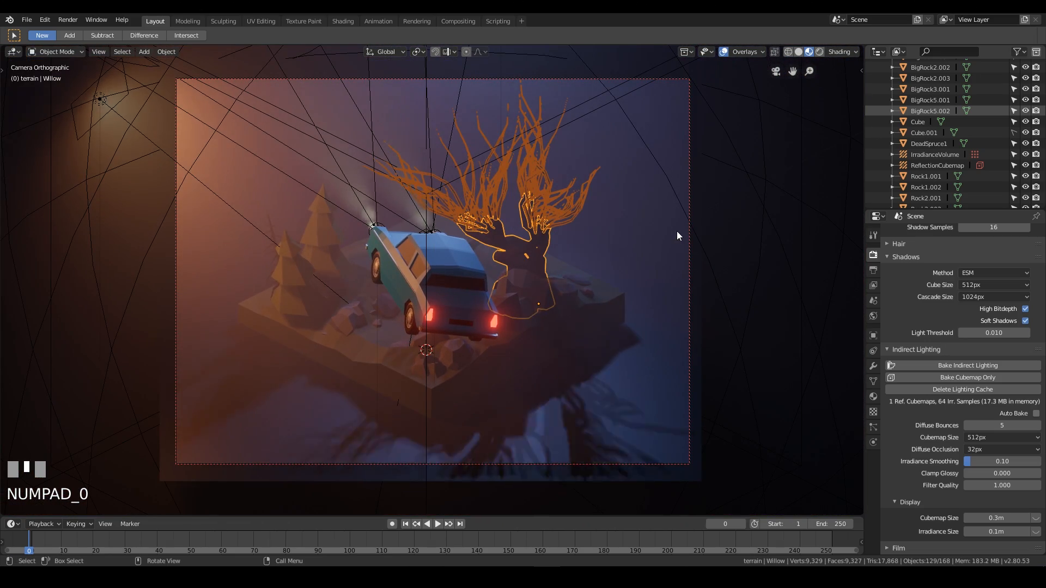
{"action": "key", "text": "F12"}
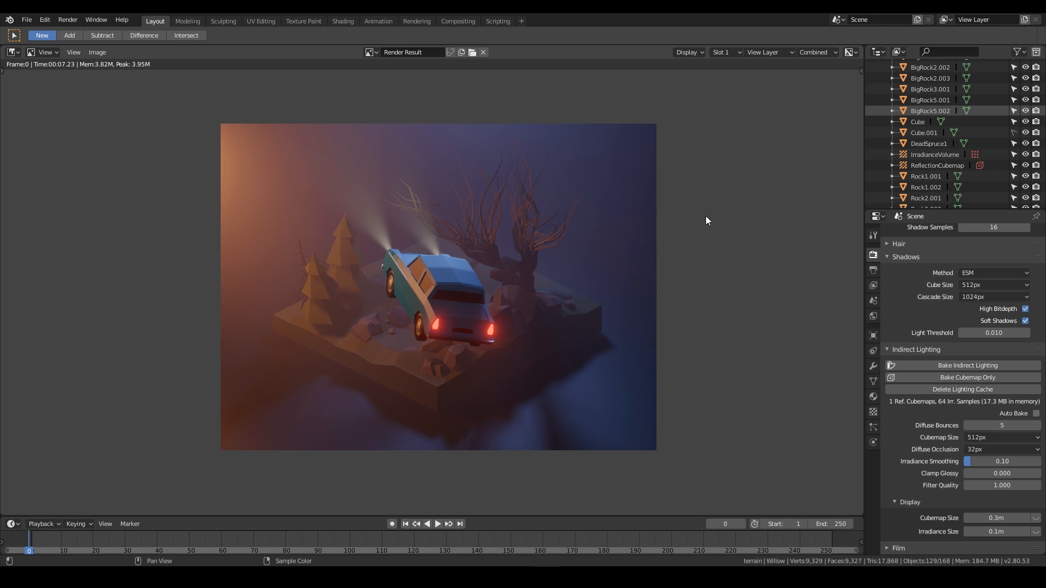
Inspect the rendered image up close and compare it with the reference image in the browser.
{"action": "scroll", "coordinate": [737, 246], "scroll_direction": "up", "scroll_amount": 4}
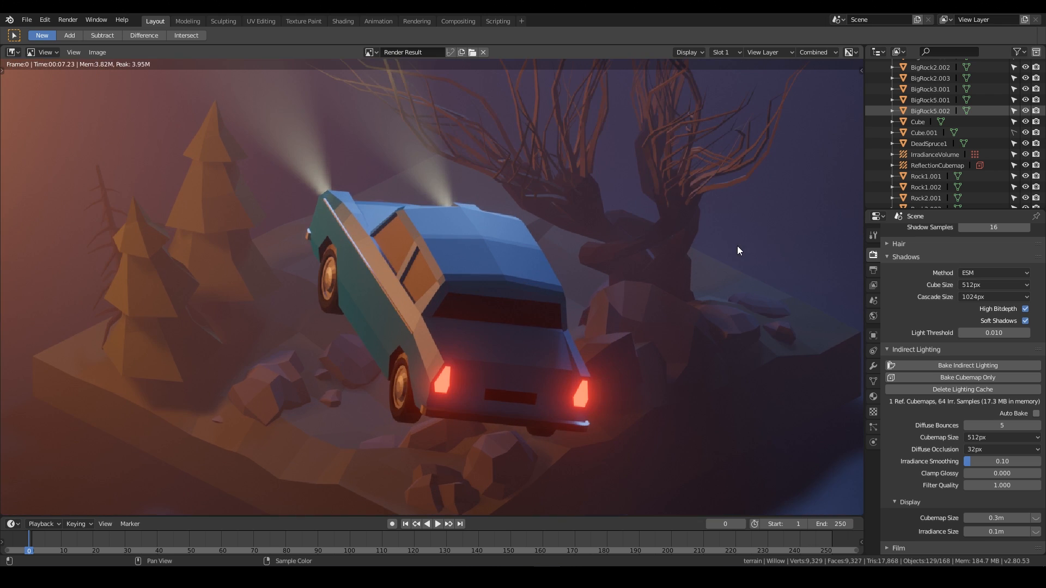
{"action": "scroll", "coordinate": [737, 246], "scroll_direction": "down", "scroll_amount": 4}
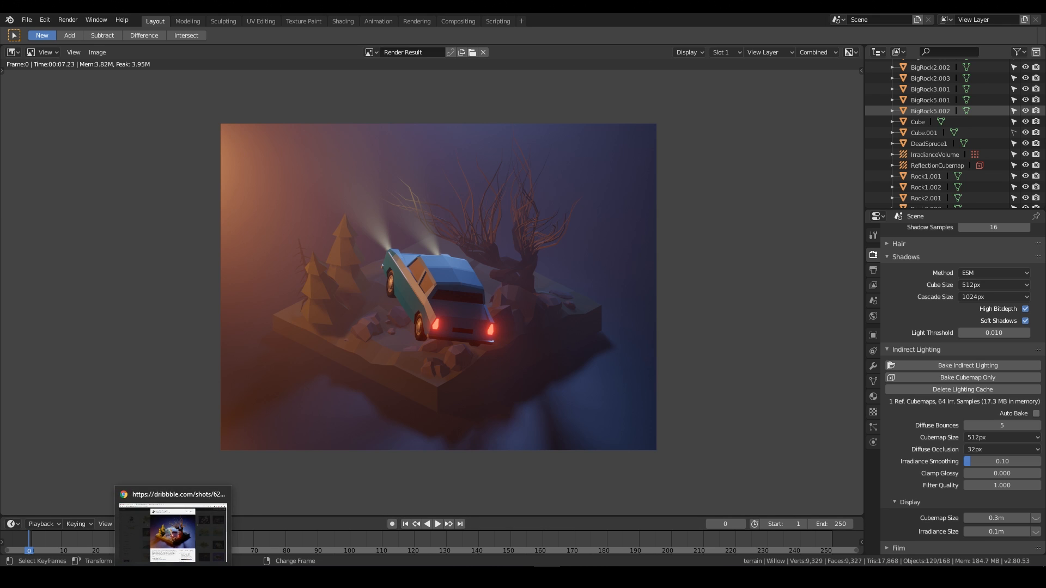
{"action": "left_click", "coordinate": [175, 524]}
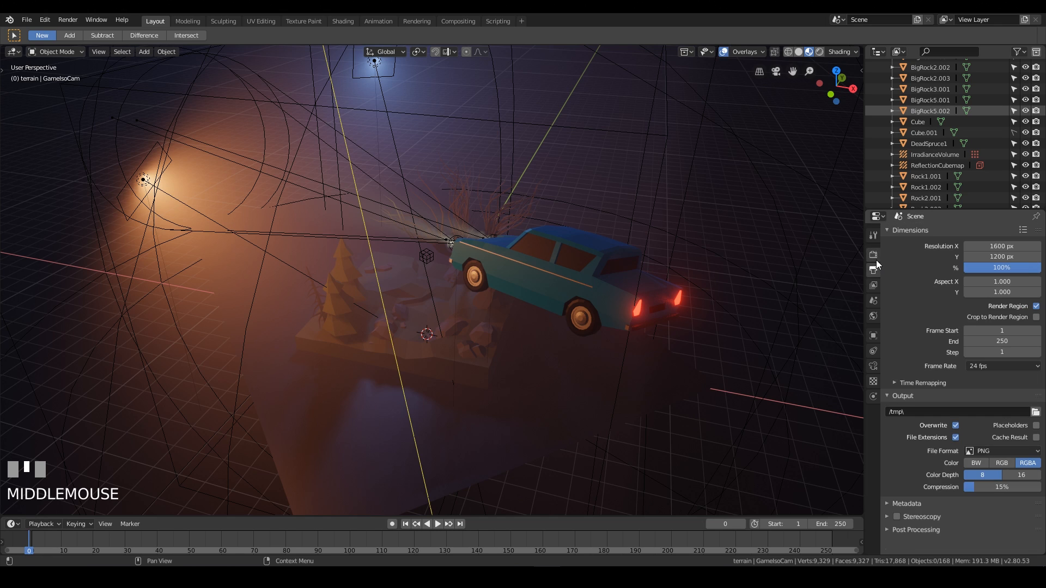
In Color Management, set Look to Medium High Contrast and Exposure to 1.0.
{"action": "scroll", "coordinate": [943, 437], "scroll_direction": "down", "scroll_amount": 2}
{"action": "left_click", "coordinate": [928, 522]}
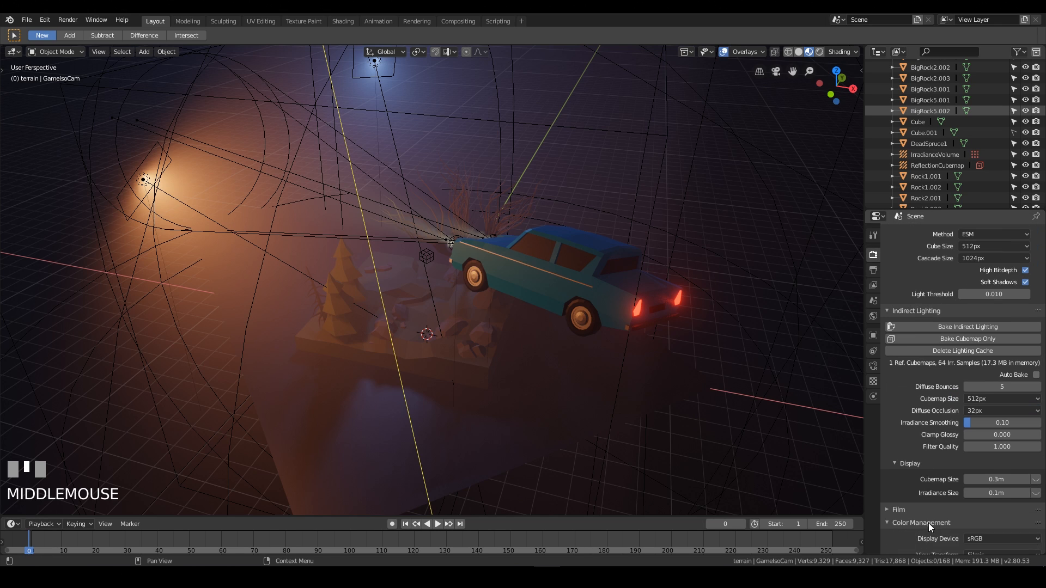
{"action": "scroll", "coordinate": [920, 436], "scroll_direction": "down", "scroll_amount": 5}
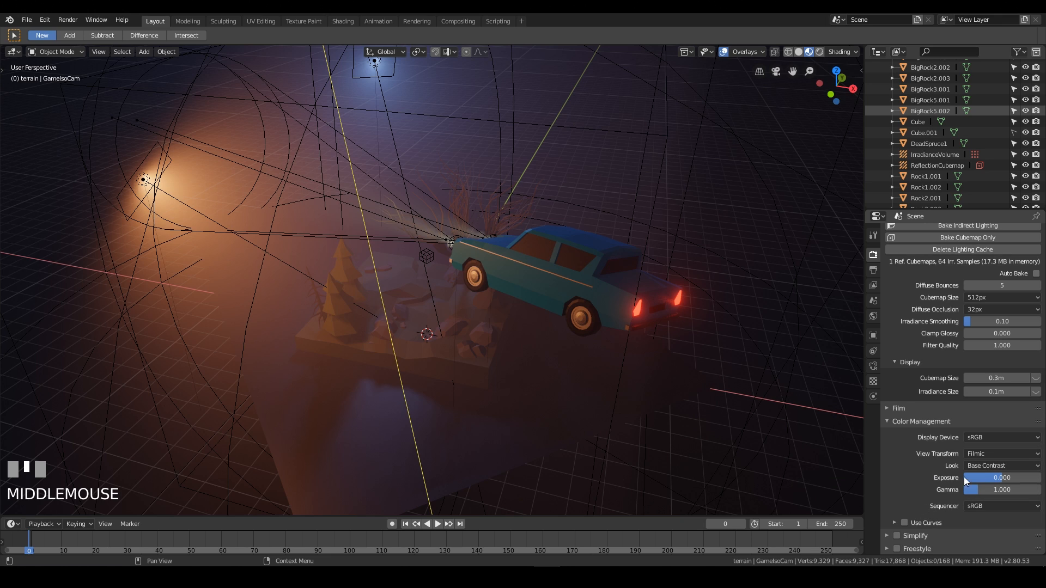
{"action": "left_click", "coordinate": [995, 466]}
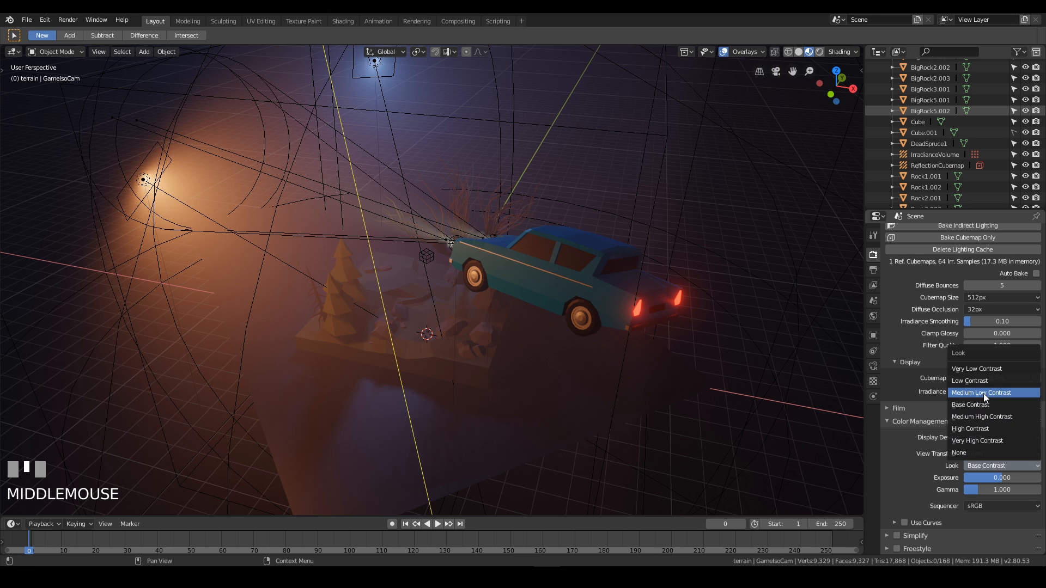
{"action": "left_click", "coordinate": [982, 393]}
{"action": "left_click", "coordinate": [992, 462]}
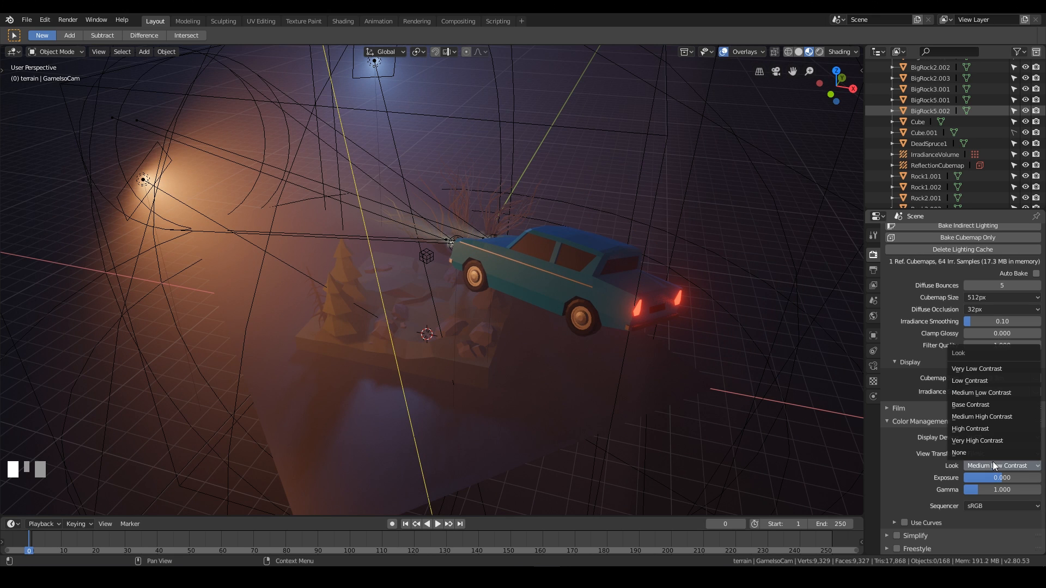
{"action": "left_click", "coordinate": [983, 417]}
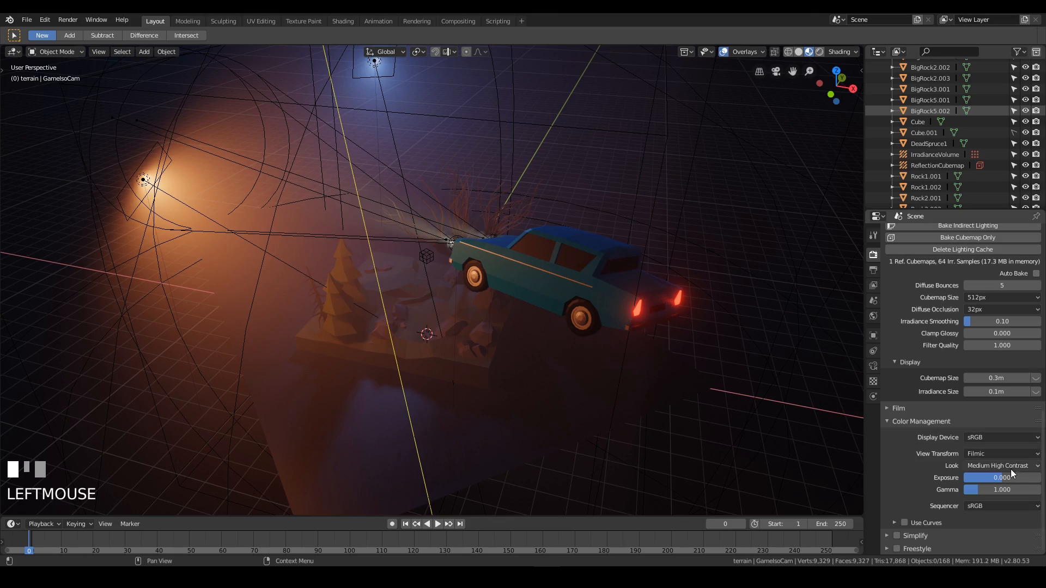
{"action": "left_click_drag", "start_coordinate": [1012, 475], "coordinate": [1001, 477]}
Select the volume cube and switch the viewport to solid shading.
{"action": "middle_click_drag", "start_coordinate": [424, 283], "coordinate": [550, 272]}
{"action": "scroll", "coordinate": [548, 295], "scroll_direction": "down", "scroll_amount": 2}
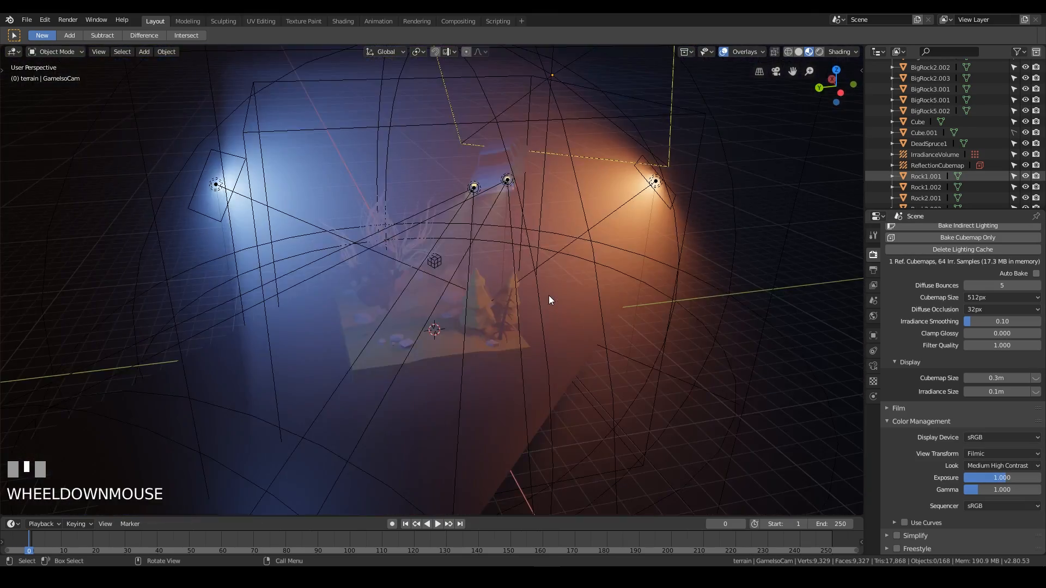
{"action": "scroll", "coordinate": [525, 220], "scroll_direction": "up", "scroll_amount": 3}
{"action": "mouse_move", "coordinate": [489, 252]}
{"action": "middle_mouse_down", "text": "shift"}
{"action": "mouse_move", "coordinate": [575, 226]}
{"action": "mouse_move", "coordinate": [500, 236]}
{"action": "middle_mouse_up", "text": "shift"}
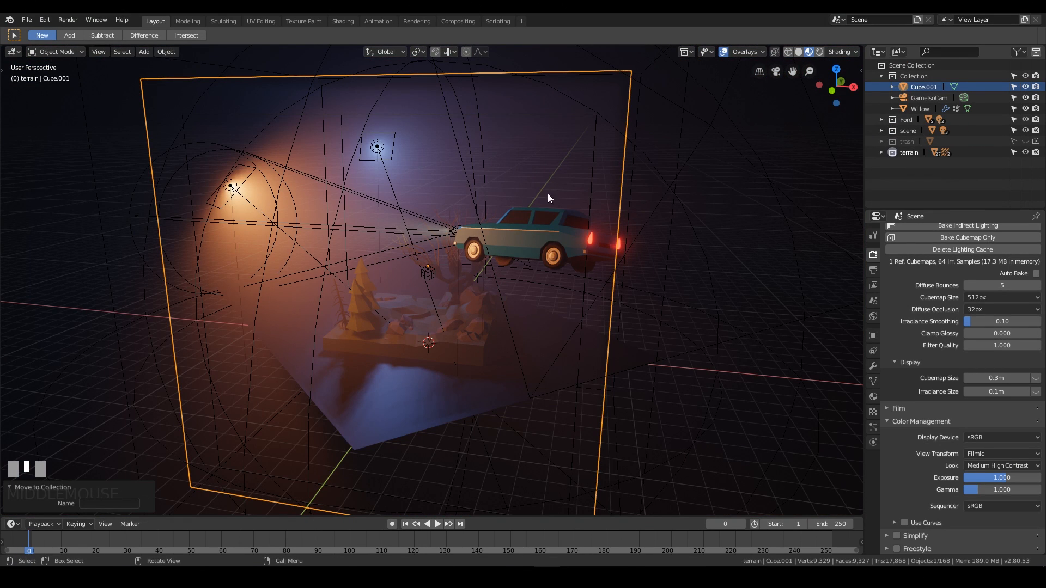
{"action": "left_click", "coordinate": [799, 53]}
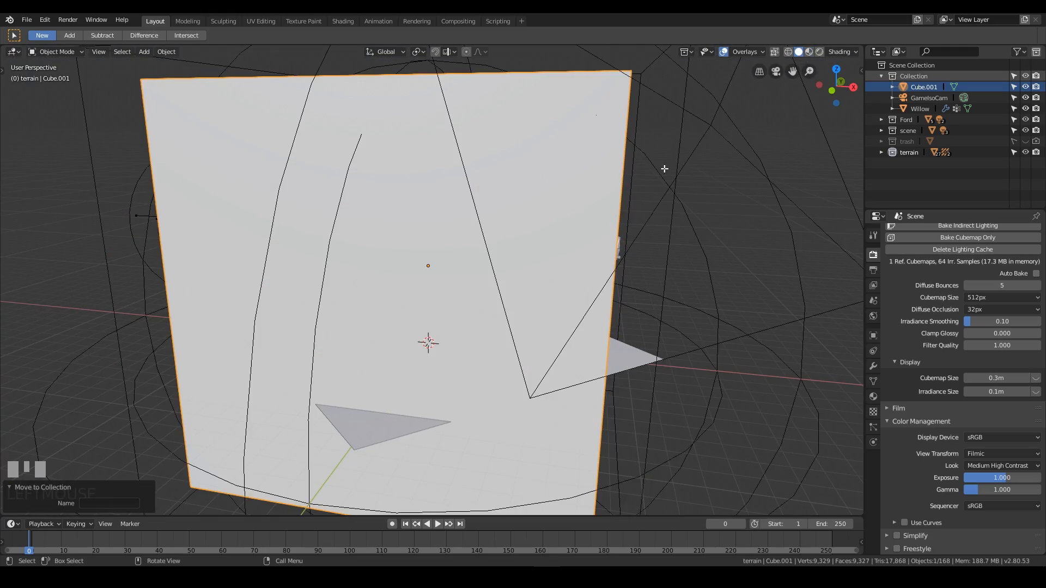
{"action": "middle_click_drag", "start_coordinate": [353, 286], "coordinate": [548, 292]}
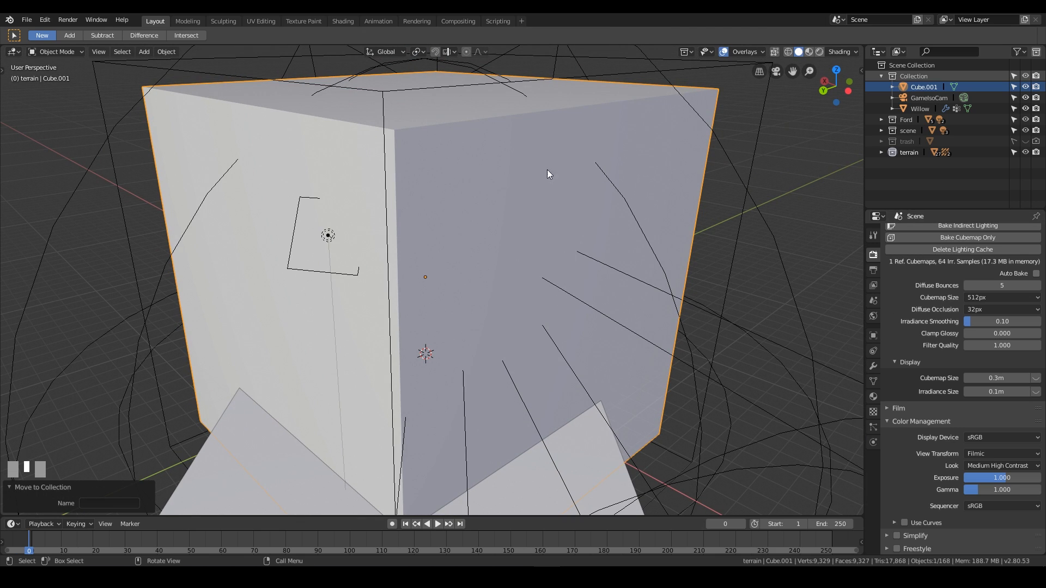
Set the volume cube's viewport display to Wire.
{"action": "left_click", "coordinate": [873, 336]}
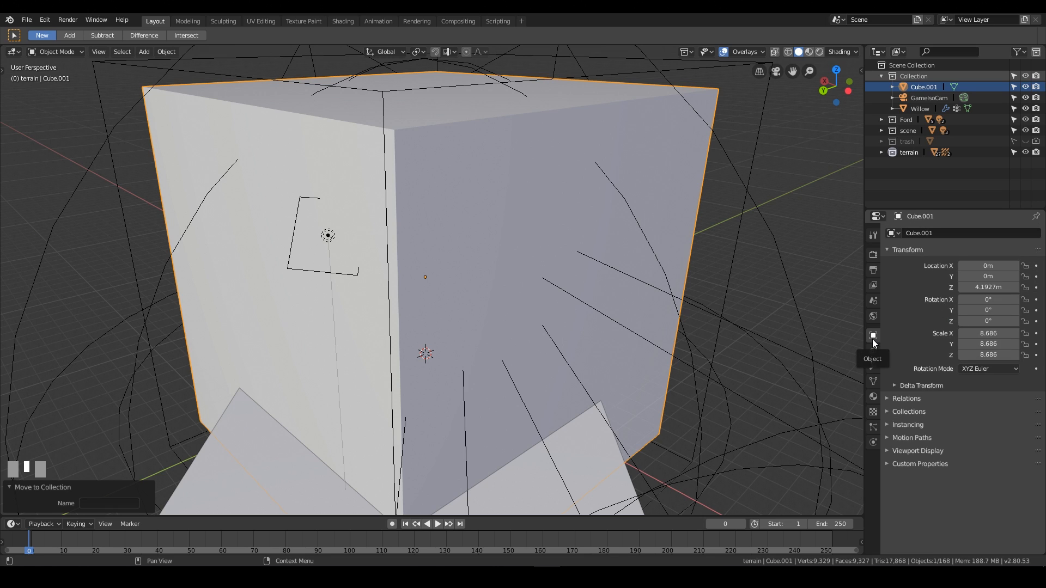
{"action": "left_click", "coordinate": [926, 449]}
{"action": "scroll", "coordinate": [958, 436], "scroll_direction": "down", "scroll_amount": 1}
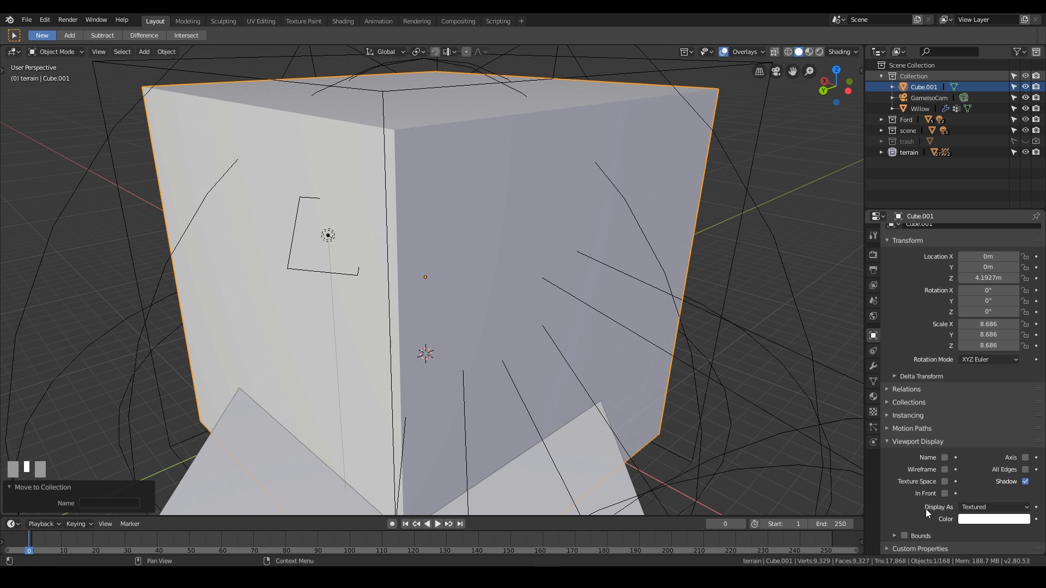
{"action": "left_click", "coordinate": [994, 505]}
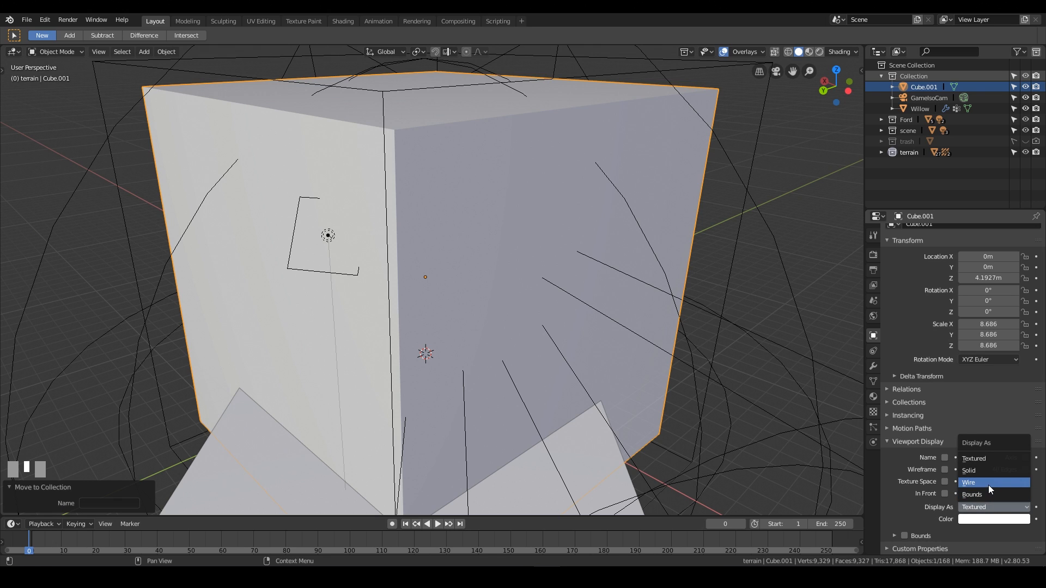
{"action": "left_click", "coordinate": [987, 484]}
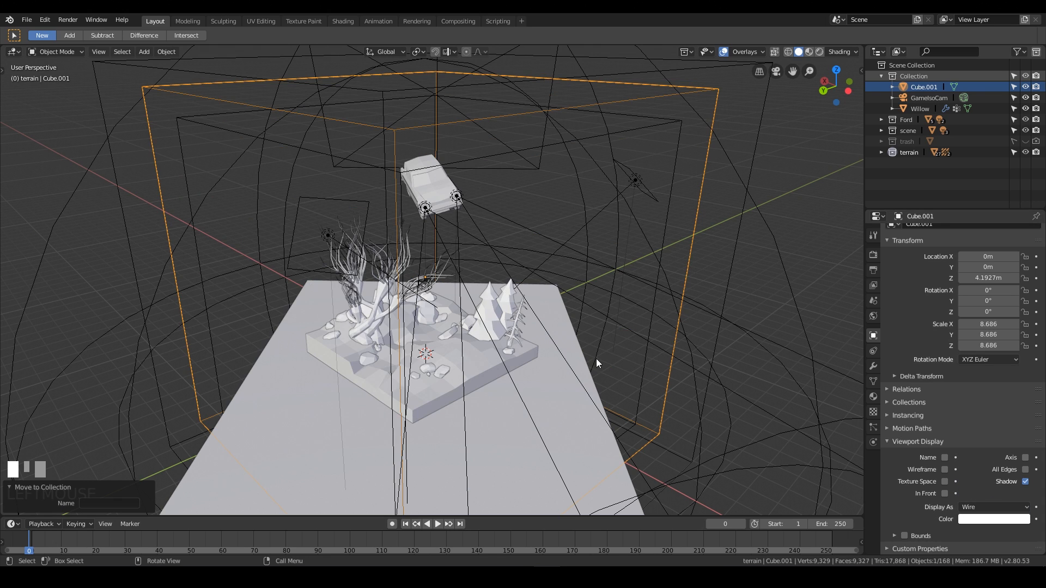
Disable selection for the volume cube in the outliner.
{"action": "left_click", "coordinate": [1013, 86]}
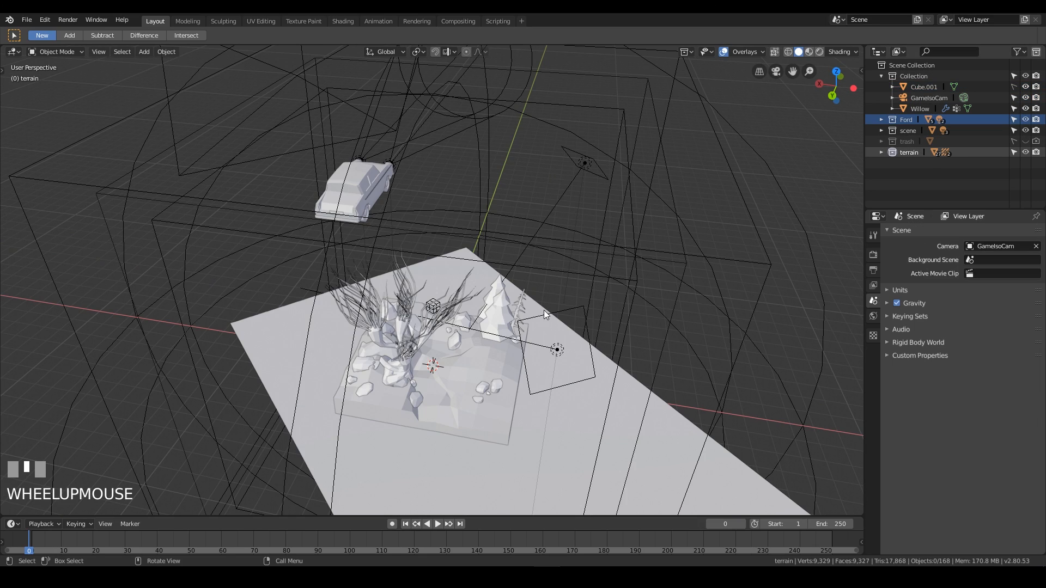
{"action": "middle_click_drag", "start_coordinate": [502, 288], "coordinate": [505, 286]}
{"action": "middle_click_drag", "start_coordinate": [505, 286], "coordinate": [508, 287]}
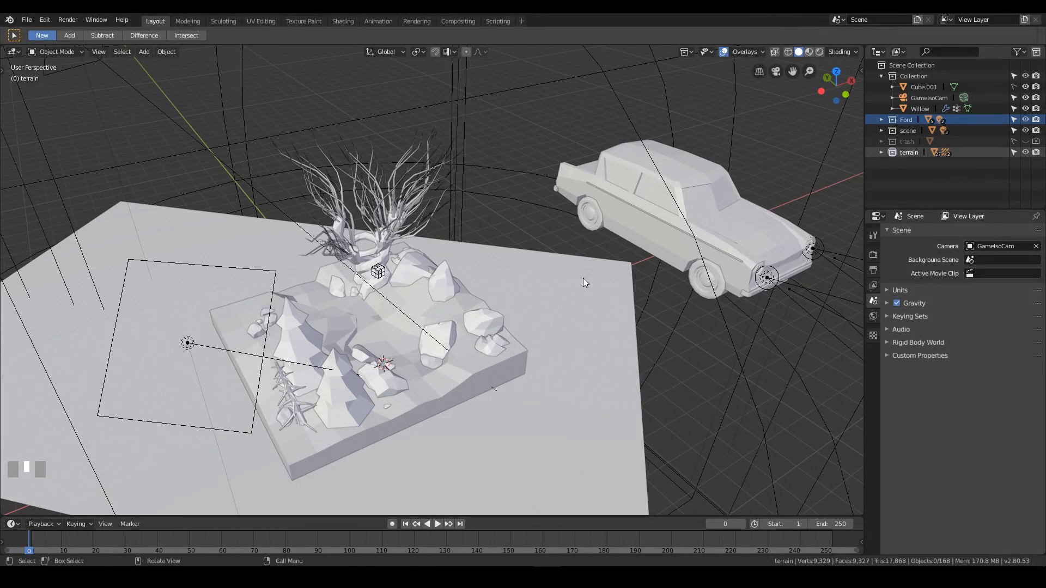
Select the car body object Vert inside the Ford collection.
{"action": "left_click", "coordinate": [675, 160]}
{"action": "middle_click_drag", "start_coordinate": [685, 161], "coordinate": [725, 177]}
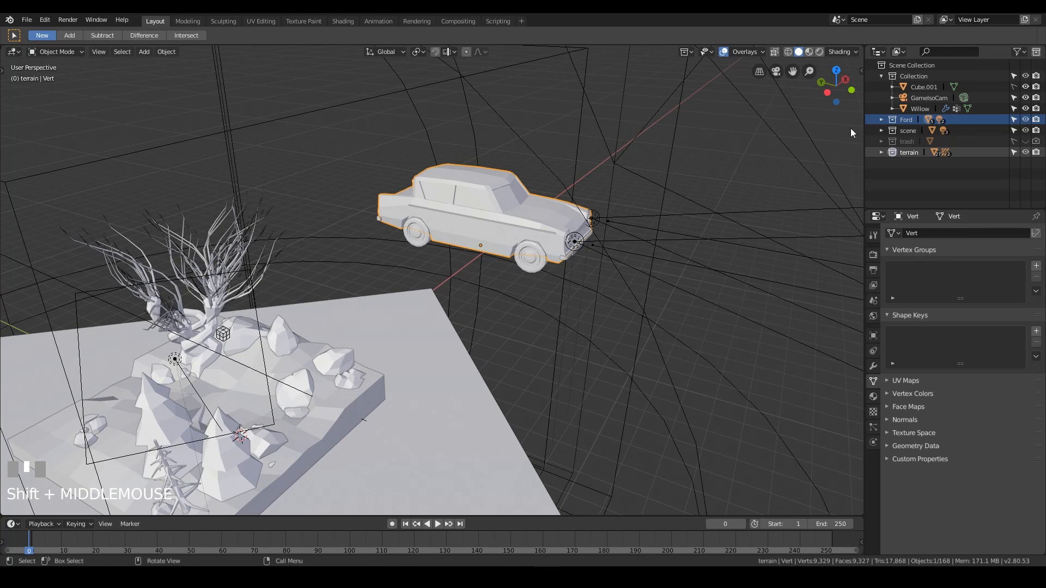
{"action": "left_click", "coordinate": [897, 121]}
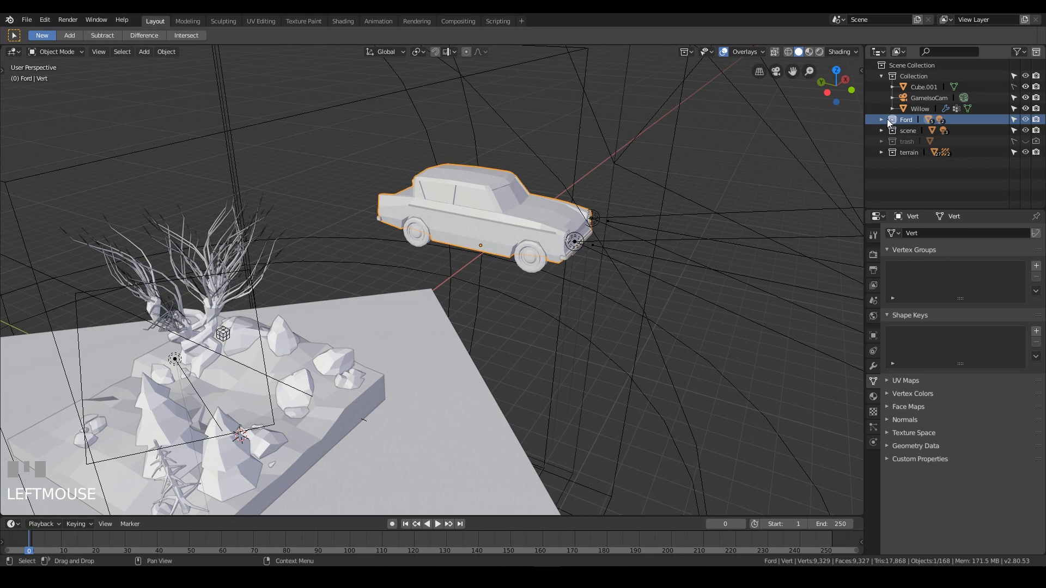
{"action": "left_click", "coordinate": [881, 120]}
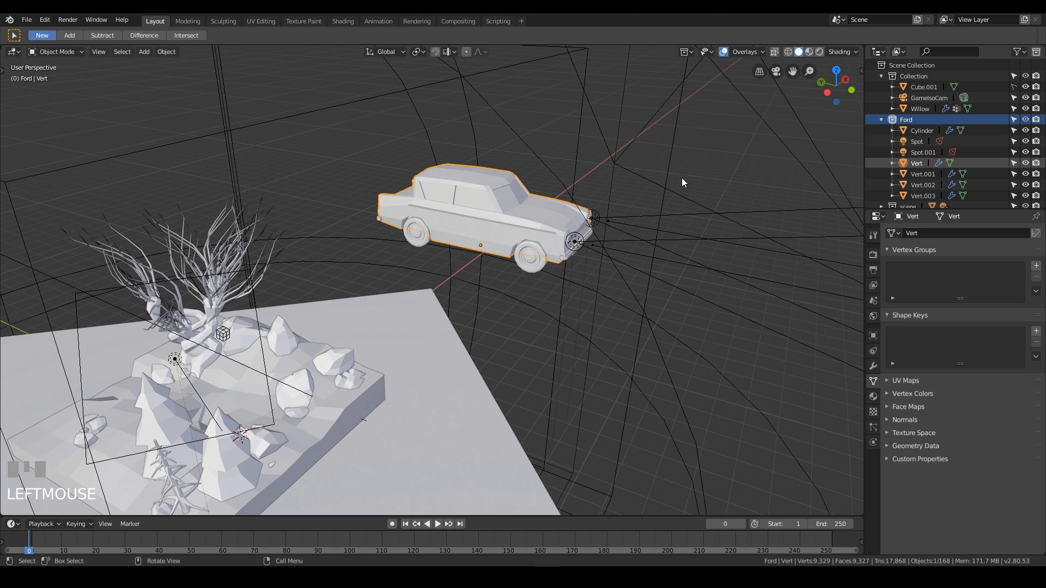
{"action": "left_click", "coordinate": [913, 162]}
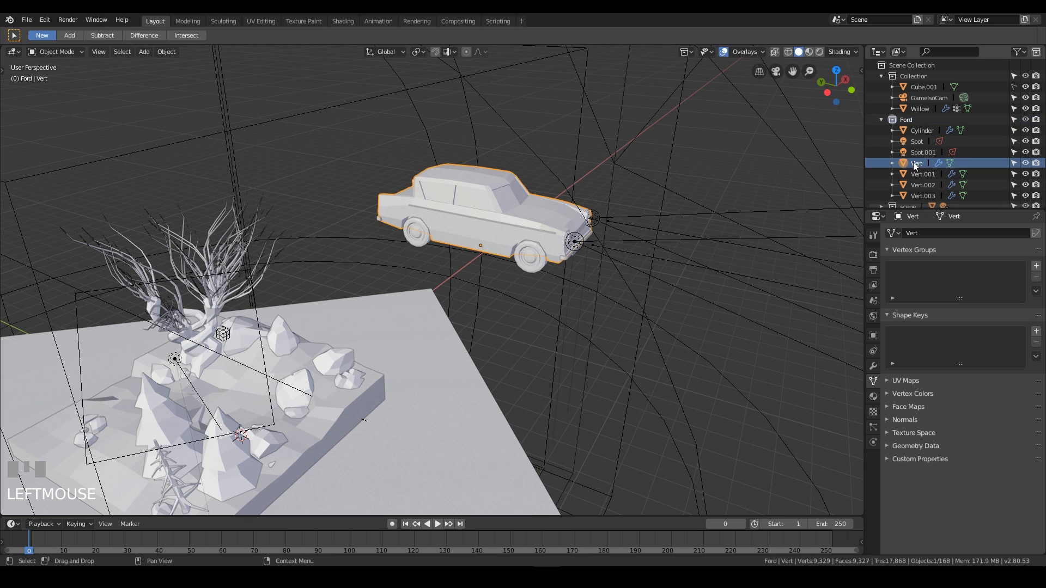
{"action": "left_click", "coordinate": [891, 163]}
{"action": "left_click", "coordinate": [891, 164]}
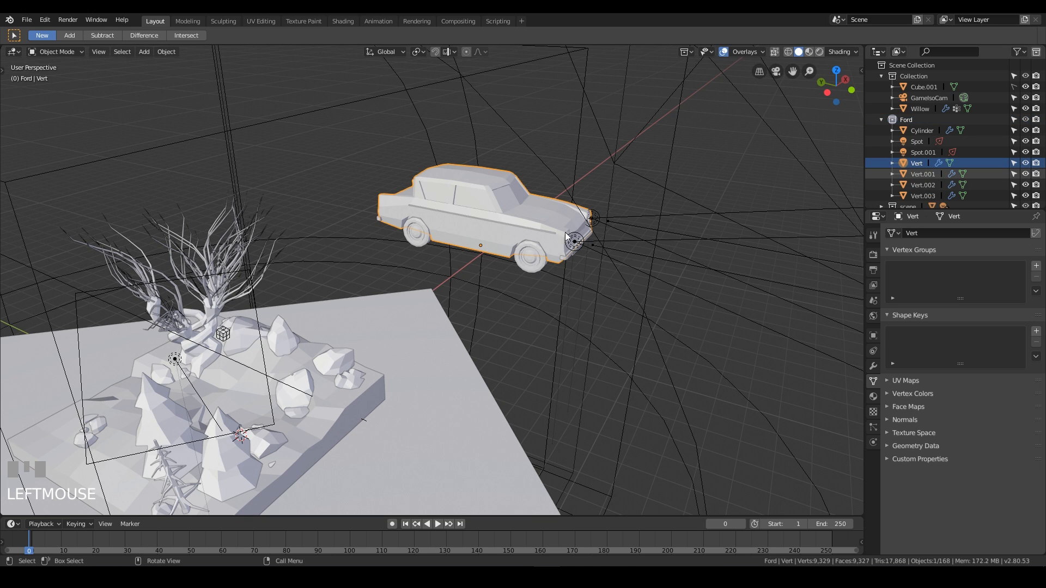
{"action": "left_click", "coordinate": [517, 226]}
{"action": "left_click", "coordinate": [525, 231]}
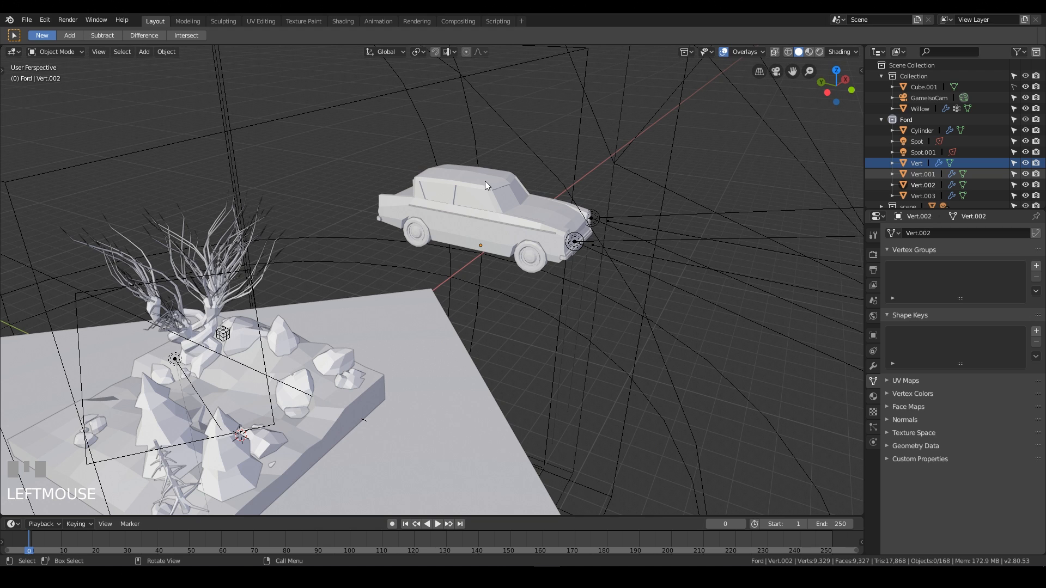
{"action": "left_click", "coordinate": [479, 197]}
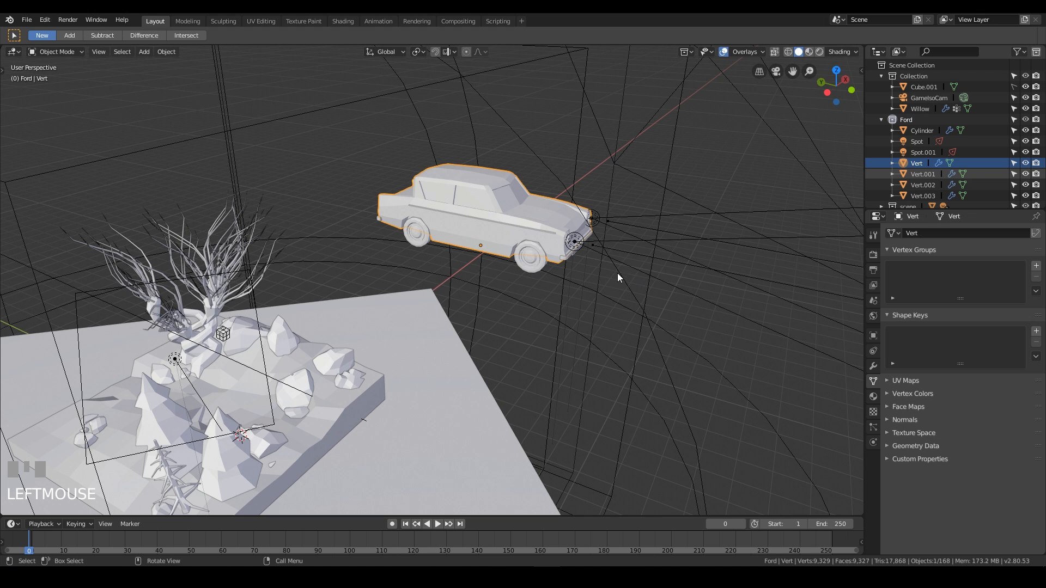
{"action": "key", "text": "g"}
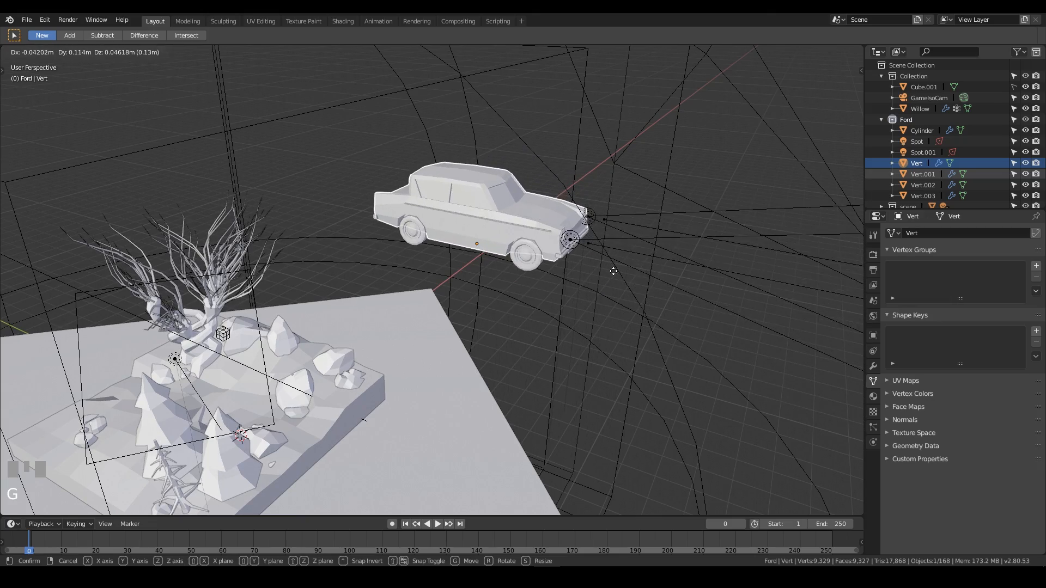
{"action": "left_click", "coordinate": [580, 280]}
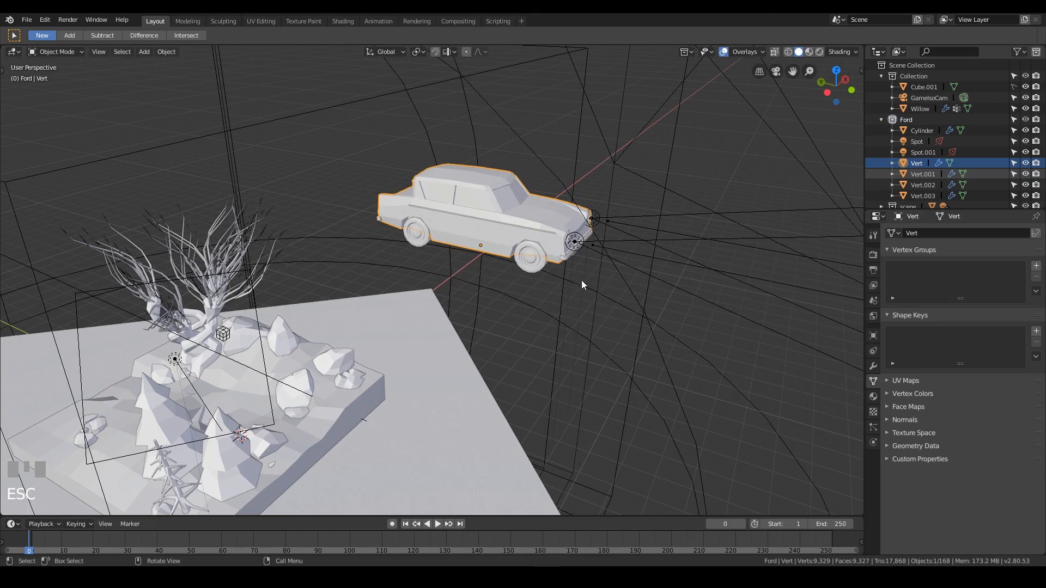
Hide the scene and terrain collections from the viewport.
{"action": "middle_click_drag", "start_coordinate": [580, 280], "coordinate": [705, 240]}
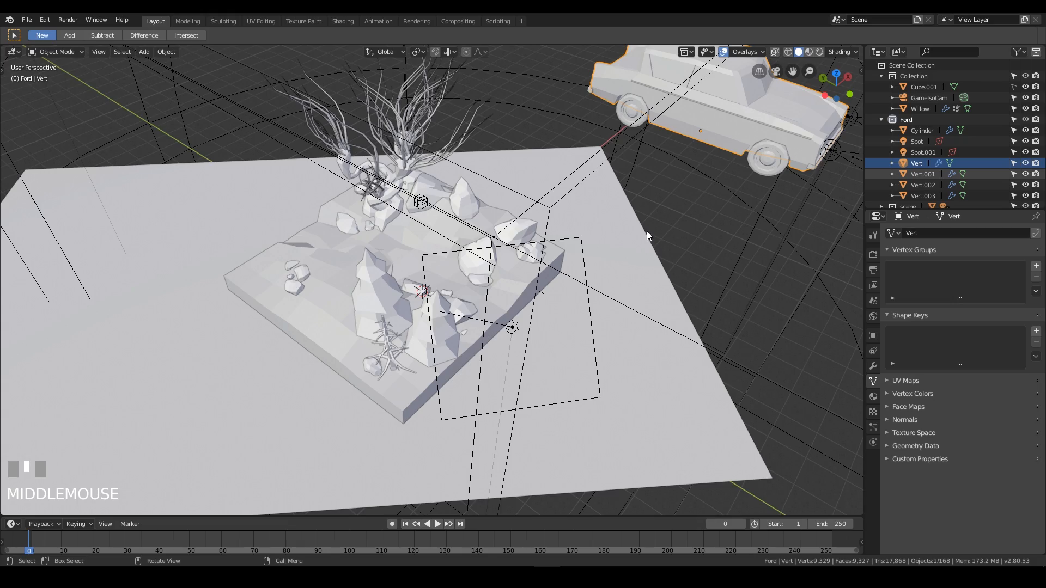
{"action": "middle_click_drag", "start_coordinate": [647, 235], "coordinate": [658, 191], "text": "shift"}
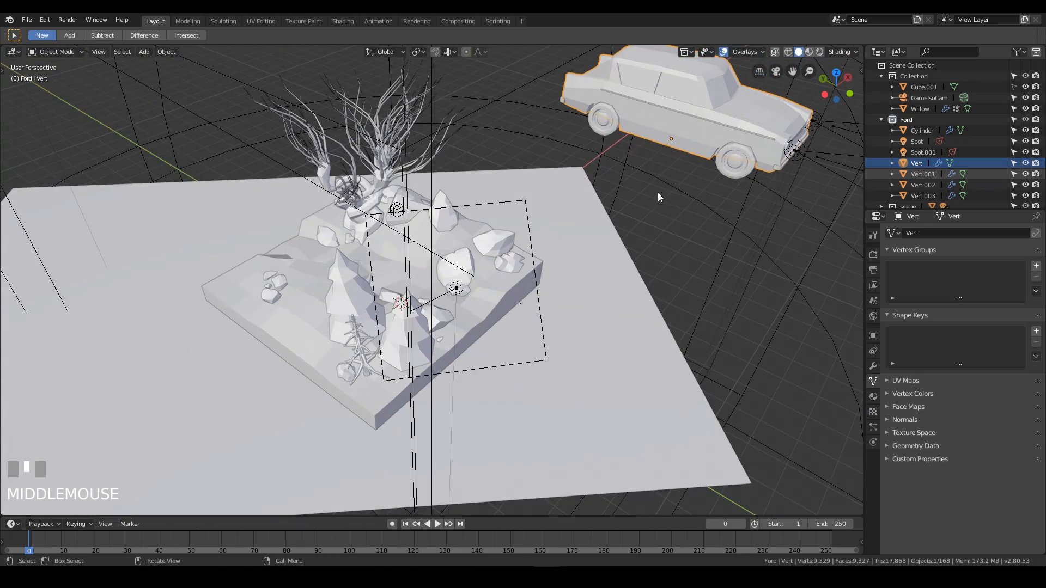
{"action": "left_click", "coordinate": [880, 120]}
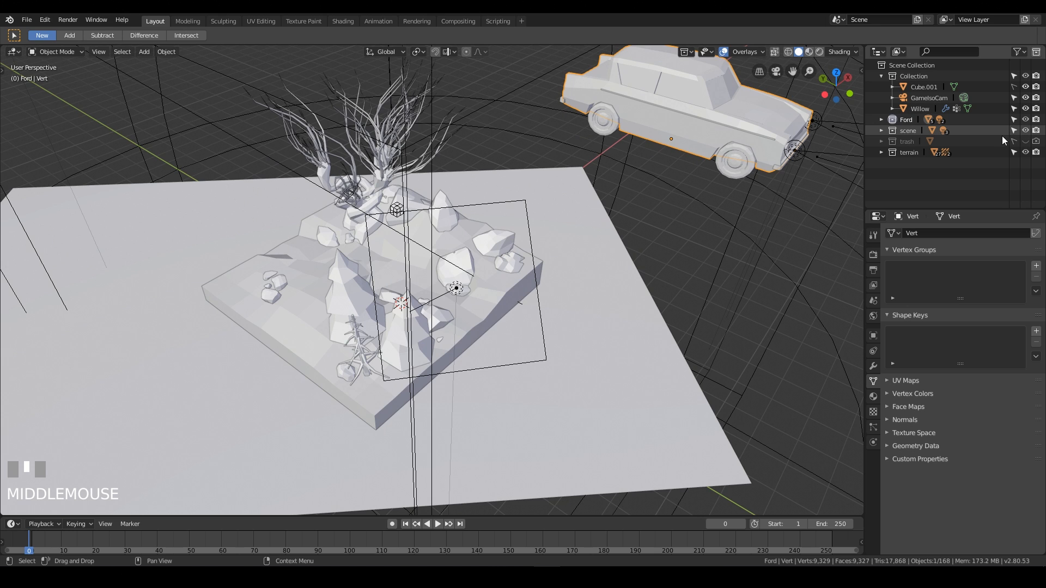
{"action": "left_click", "coordinate": [1025, 130]}
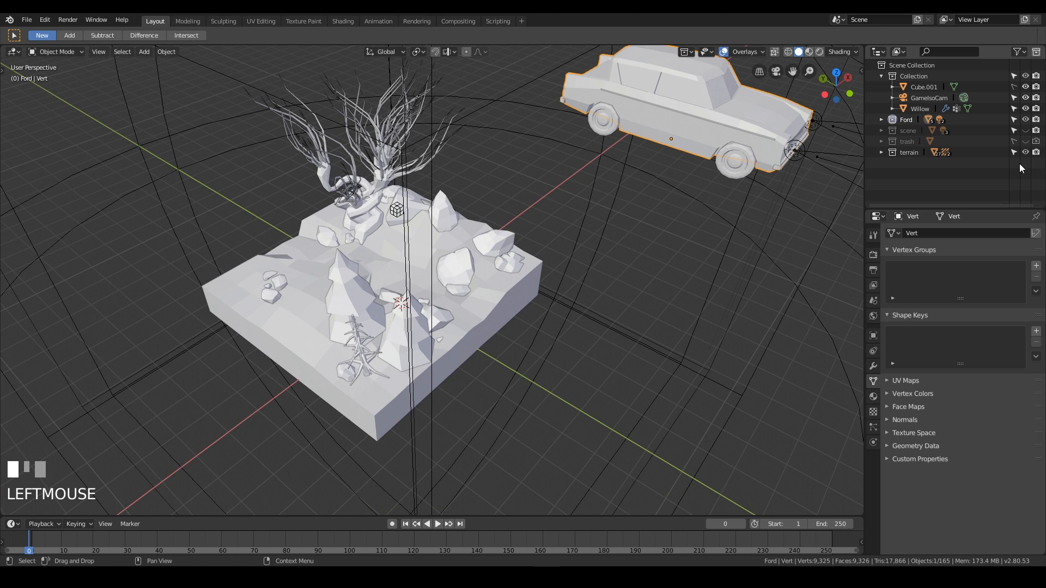
{"action": "left_click", "coordinate": [1025, 153]}
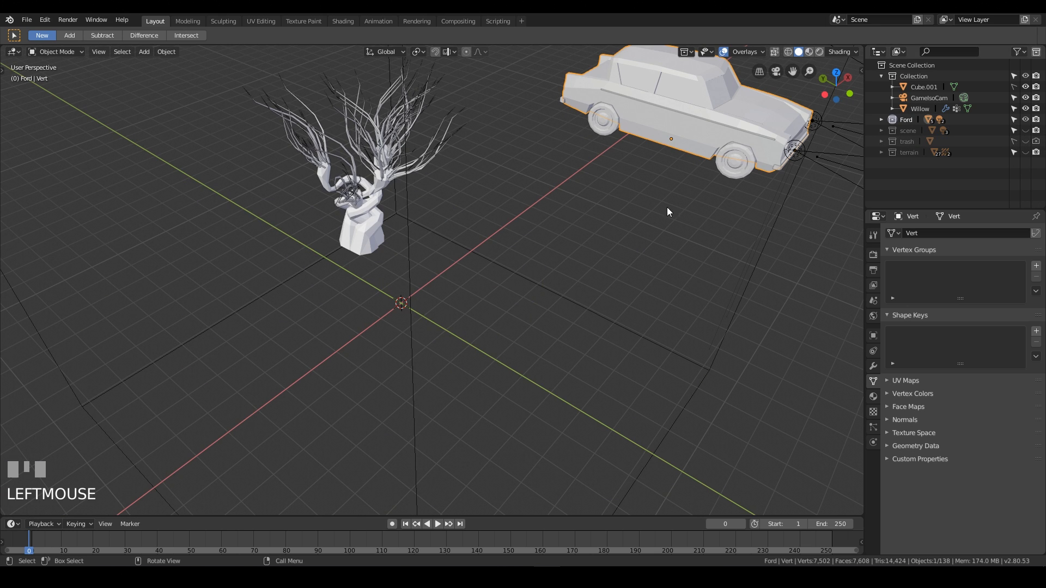
Clear the car body's rotation and location.
{"action": "middle_click_drag", "start_coordinate": [653, 185], "coordinate": [606, 212], "text": "shift"}
{"action": "left_click", "coordinate": [719, 163]}
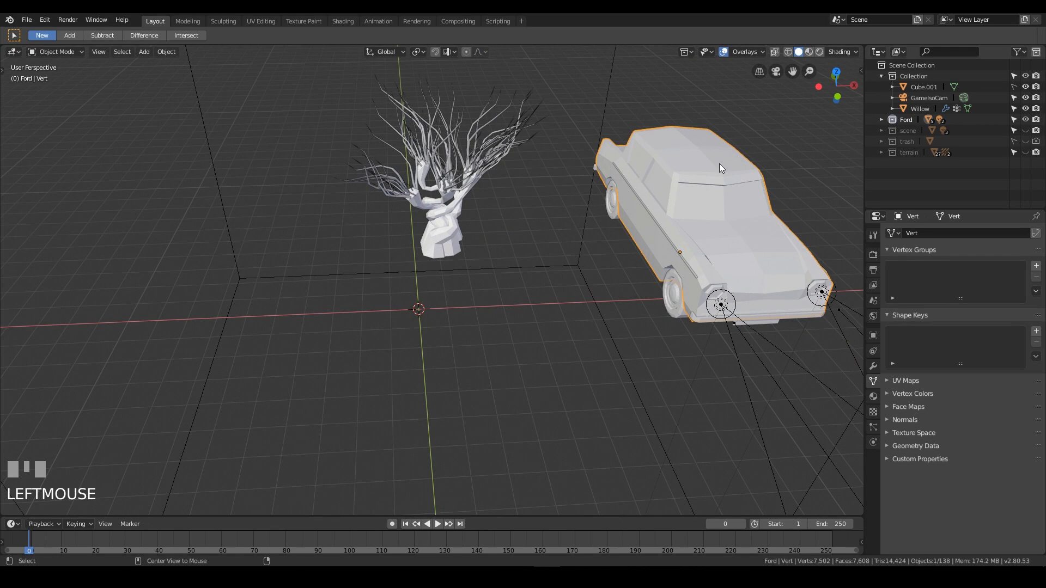
{"action": "key", "text": "alt+r"}
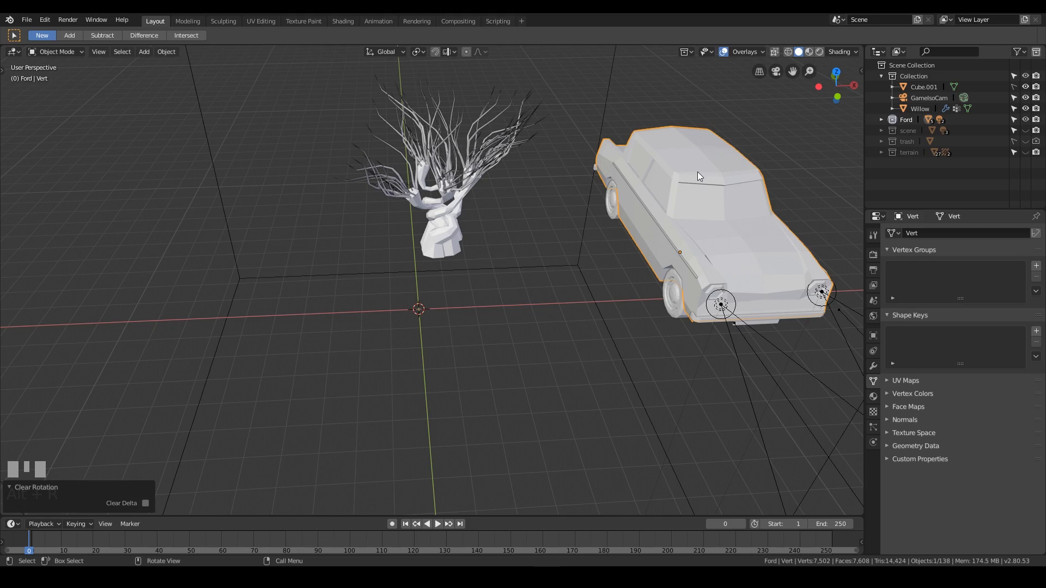
{"action": "key", "text": "alt+g"}
{"action": "middle_click_drag", "start_coordinate": [697, 171], "coordinate": [564, 315]}
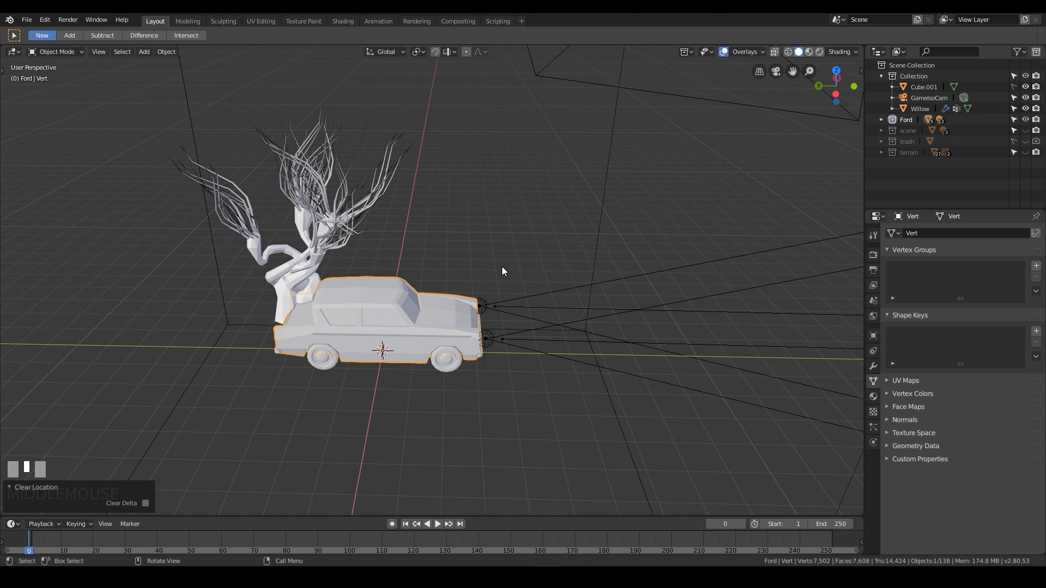
Add a Bezier curve and scale it up about 6.5 times in Edit Mode.
{"action": "key", "text": "shift+a"}
{"action": "mouse_move", "coordinate": [498, 258]}
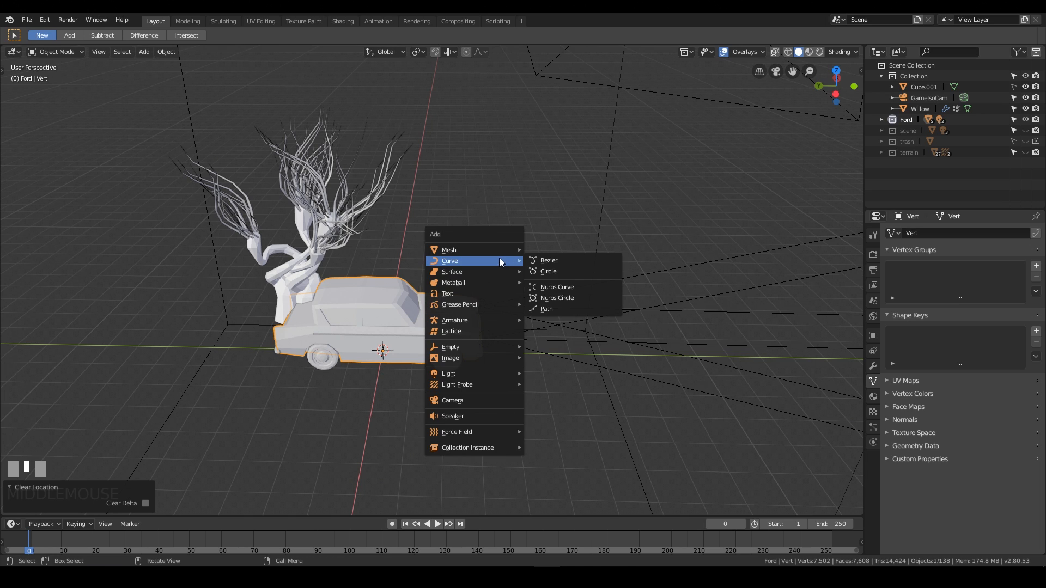
{"action": "left_click", "coordinate": [568, 261]}
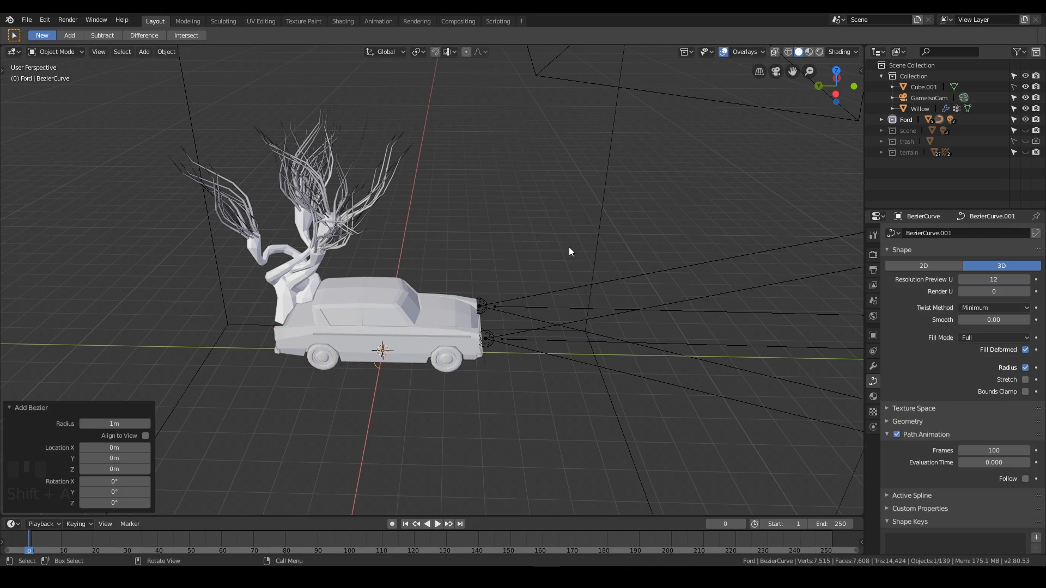
{"action": "middle_click_drag", "start_coordinate": [568, 252], "coordinate": [544, 254]}
{"action": "key", "text": "Tab"}
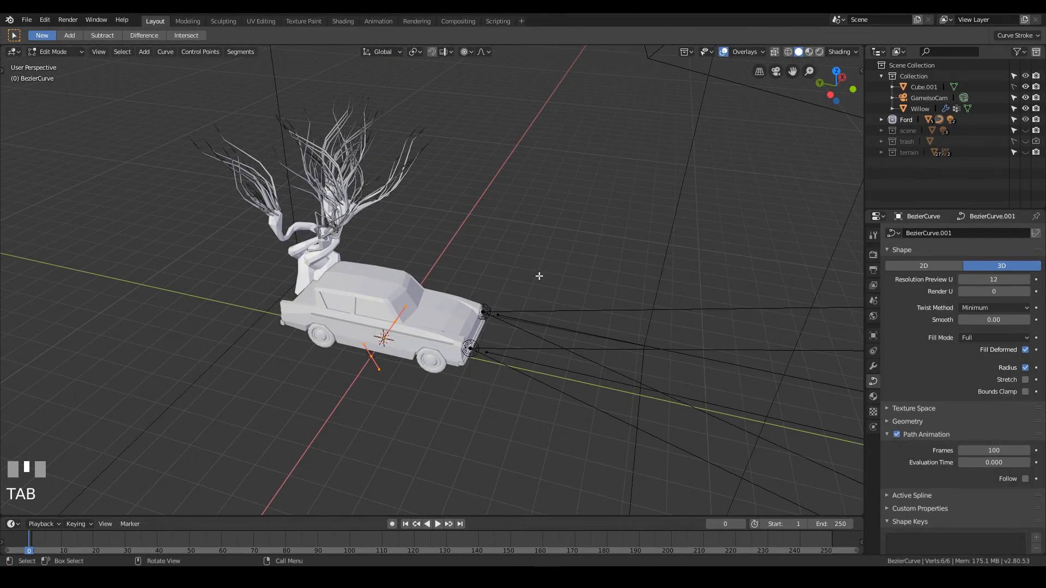
{"action": "key", "text": "s"}
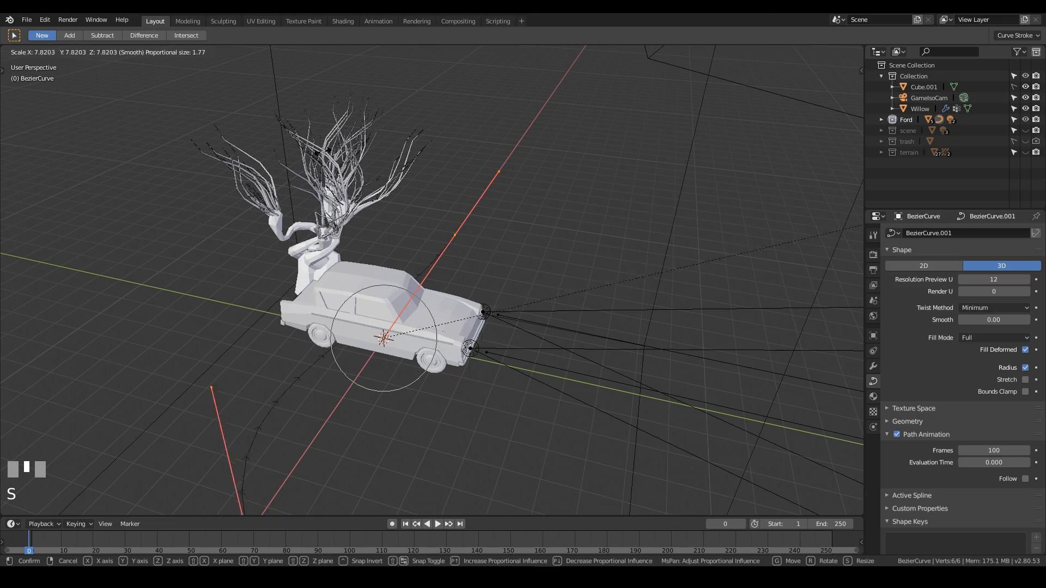
{"action": "left_click", "coordinate": [198, 277]}
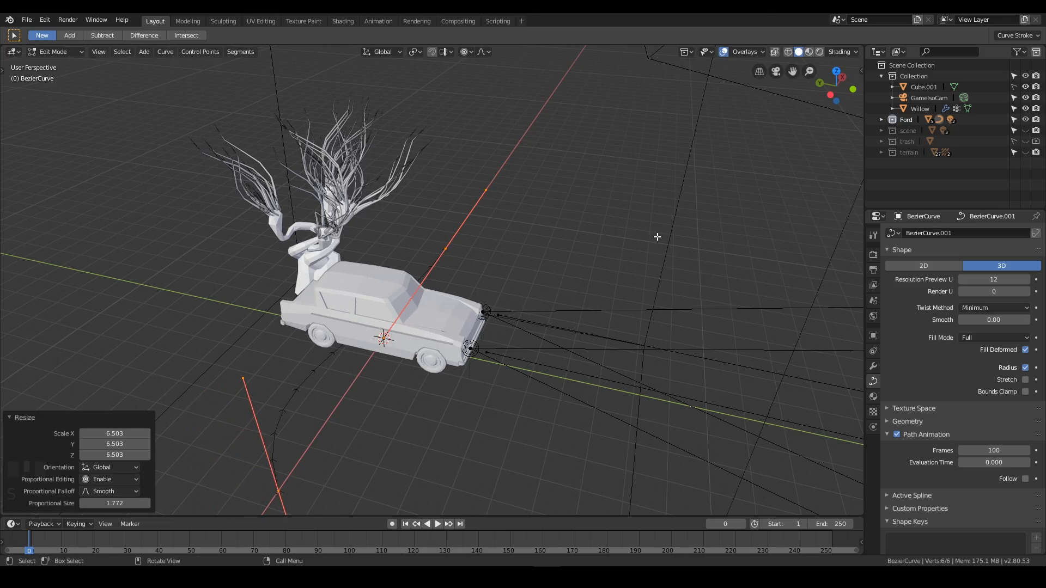
Move the curve's end control point about 6.5 m along X onto the car's centre.
{"action": "middle_click_drag", "start_coordinate": [657, 237], "coordinate": [500, 311]}
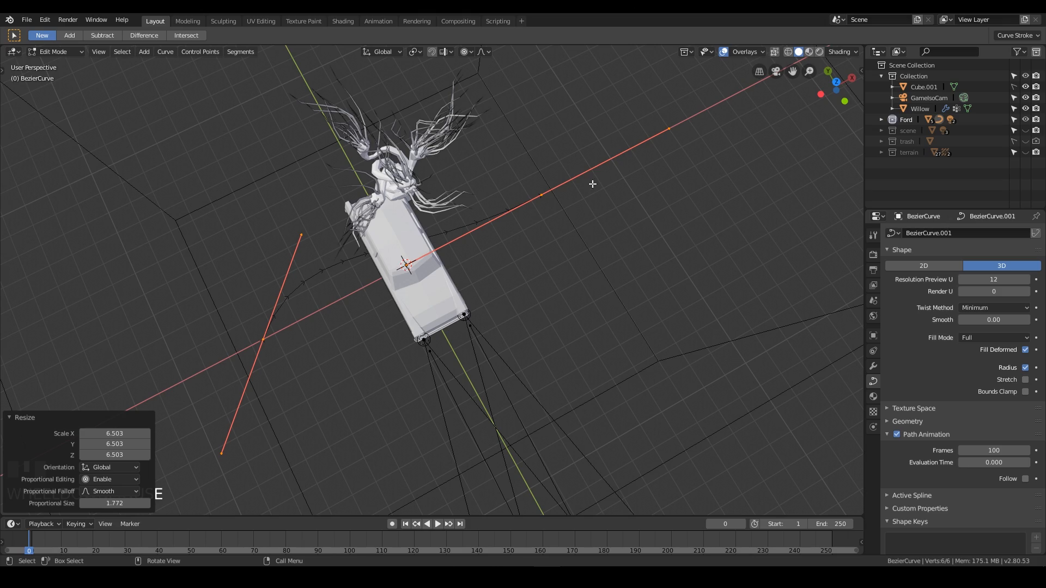
{"action": "middle_click_drag", "start_coordinate": [459, 269], "coordinate": [579, 243]}
{"action": "left_click", "coordinate": [559, 227]}
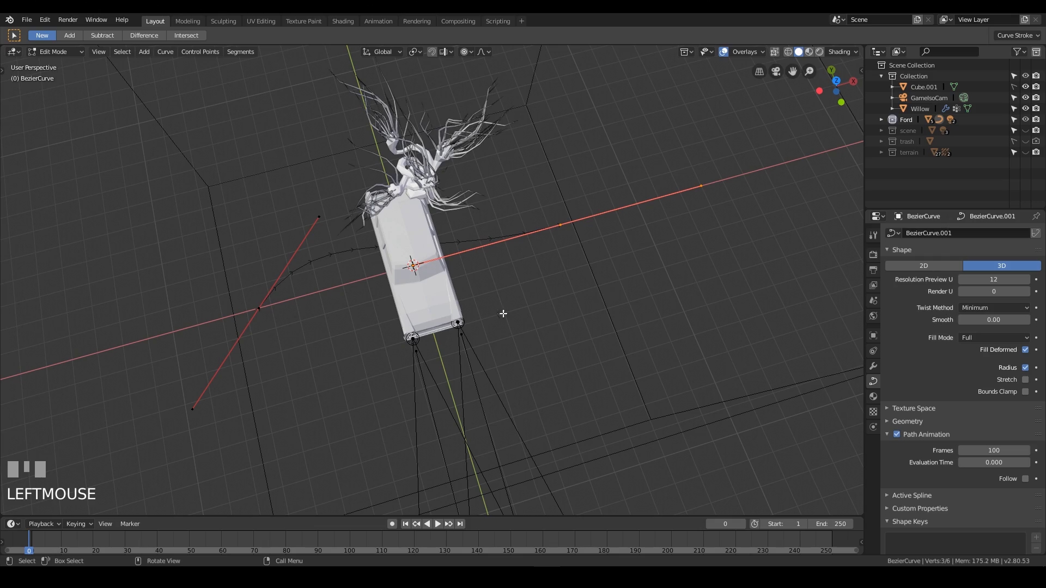
{"action": "middle_click_drag", "start_coordinate": [423, 261], "coordinate": [594, 235]}
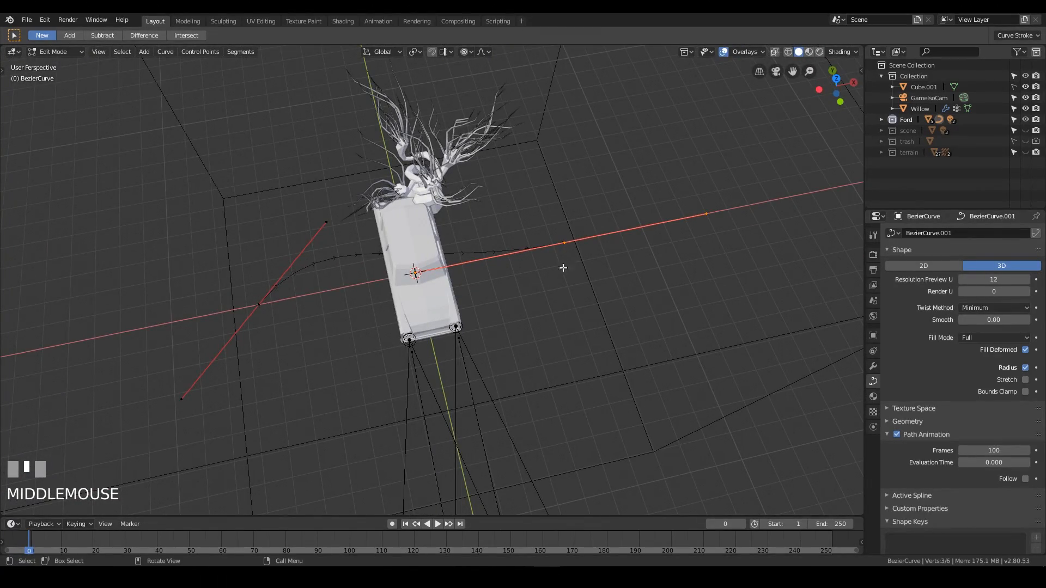
{"action": "left_click", "coordinate": [564, 244]}
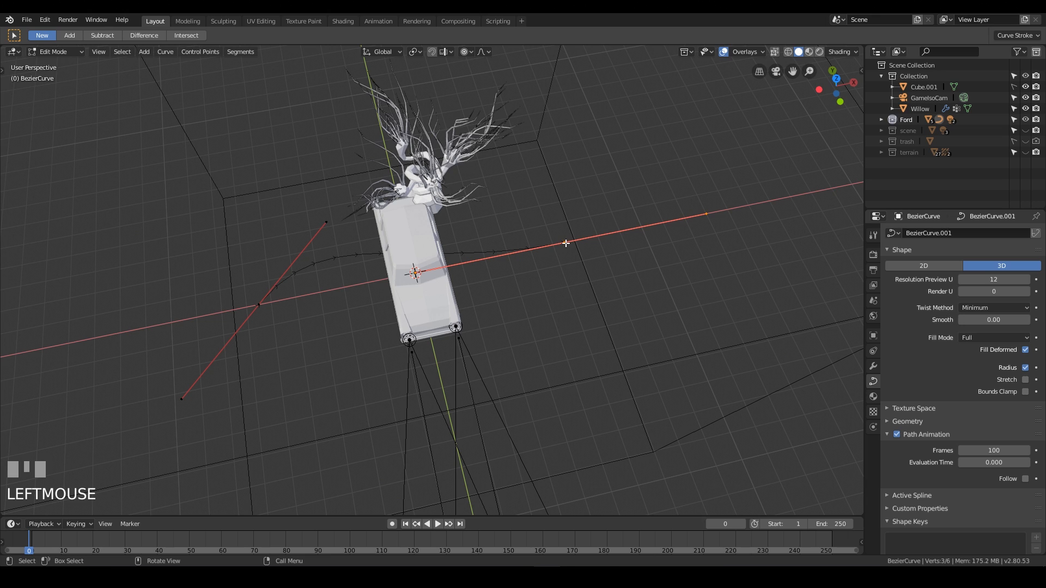
{"action": "left_click", "coordinate": [310, 292]}
{"action": "left_click", "coordinate": [561, 243]}
{"action": "key", "text": "KP_7"}
{"action": "scroll", "coordinate": [657, 291], "scroll_direction": "up", "scroll_amount": 2}
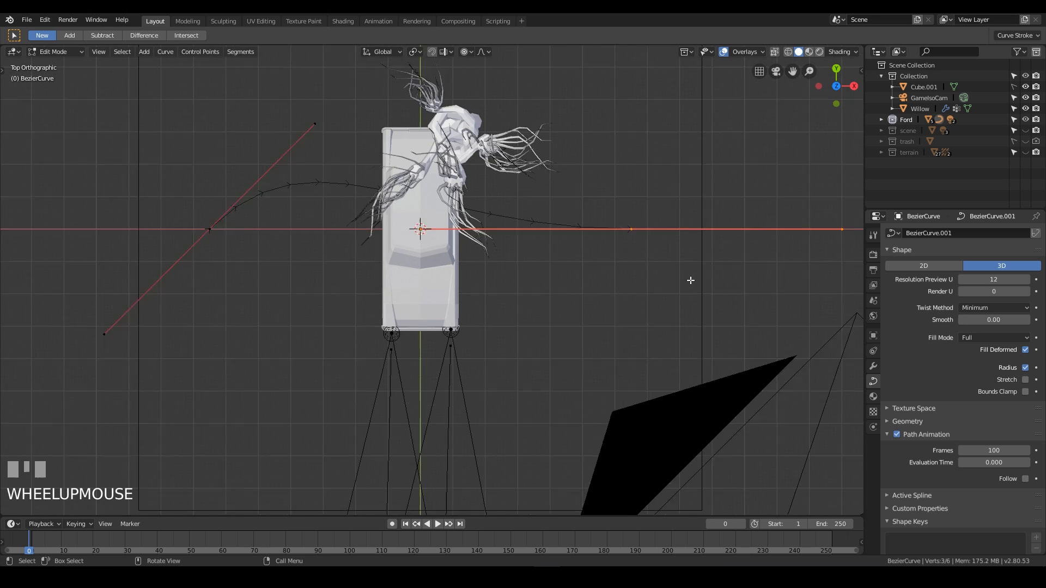
{"action": "left_click_drag", "start_coordinate": [643, 158], "coordinate": [745, 338]}
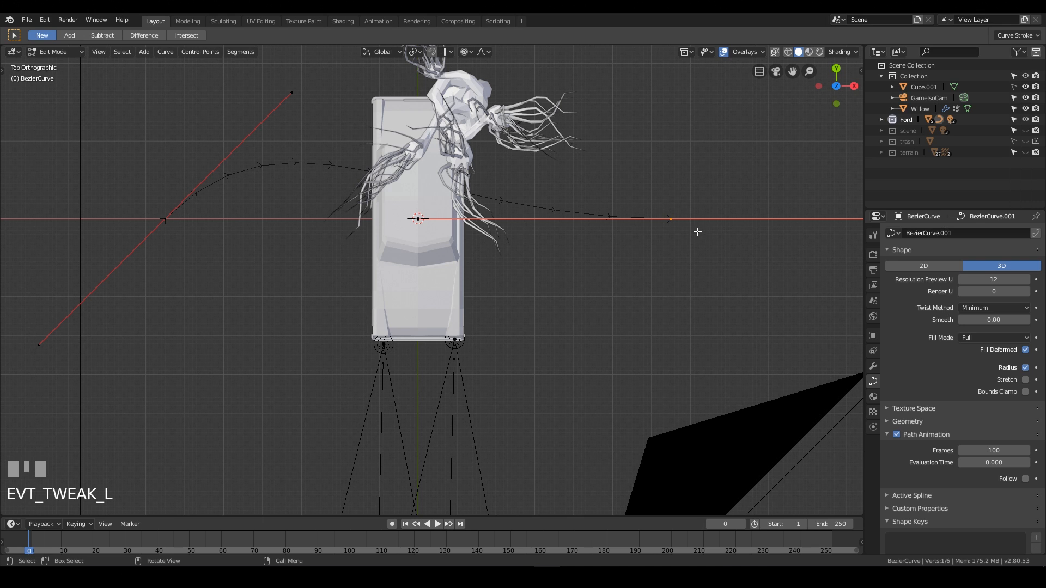
{"action": "key", "text": "g"}
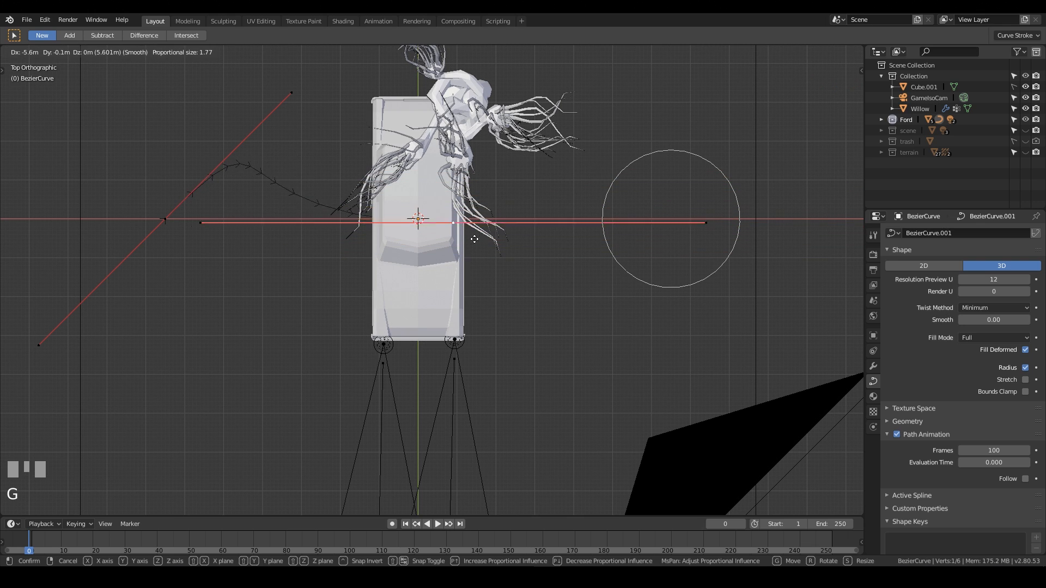
{"action": "left_click", "coordinate": [444, 232]}
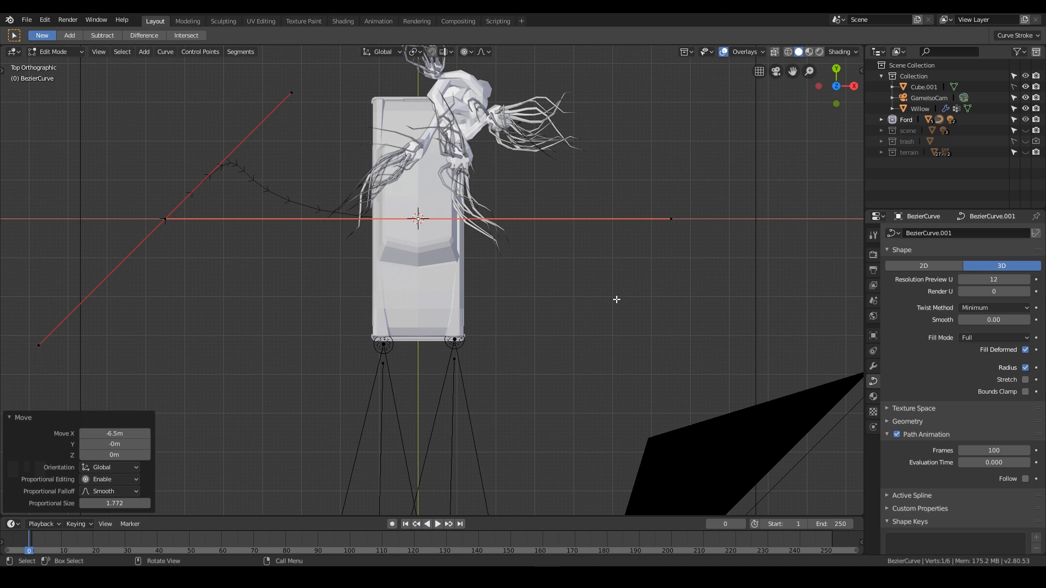
Rotate the selected control point by -90 degrees.
{"action": "type", "text": "r90"}
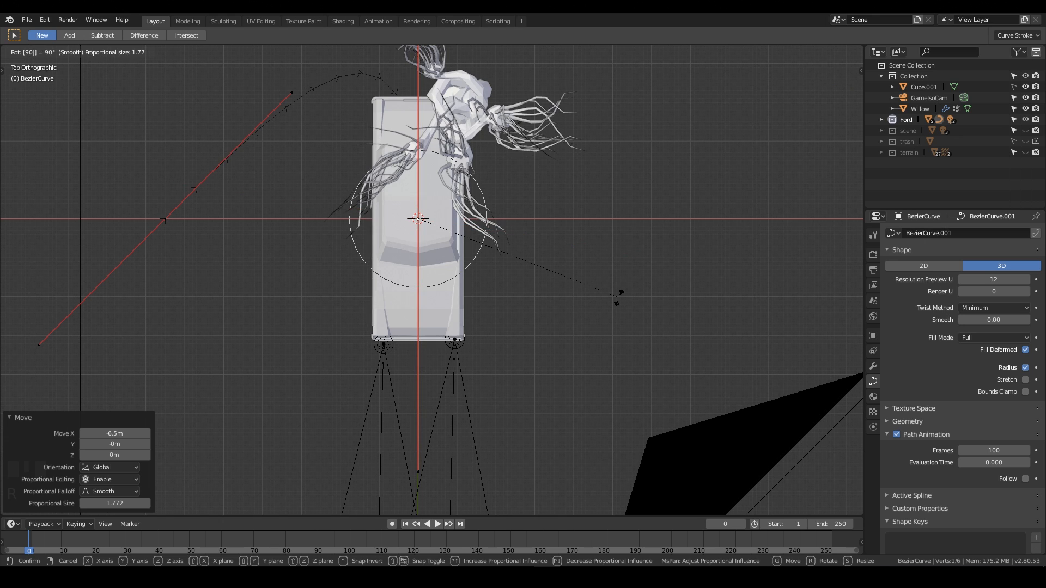
{"action": "key", "text": "minus"}
{"action": "key", "text": "Return"}
Move the curve's other end point on the ground plane about 13.8 m in X and -20.8 m in Y.
{"action": "scroll", "coordinate": [693, 247], "scroll_direction": "down", "scroll_amount": 4}
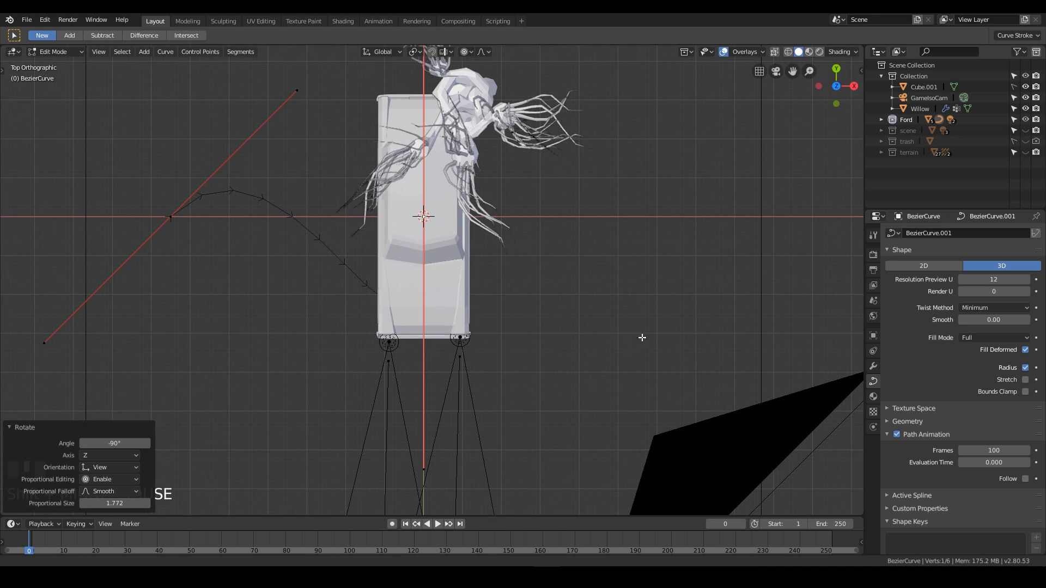
{"action": "middle_click_drag", "start_coordinate": [493, 342], "coordinate": [419, 317]}
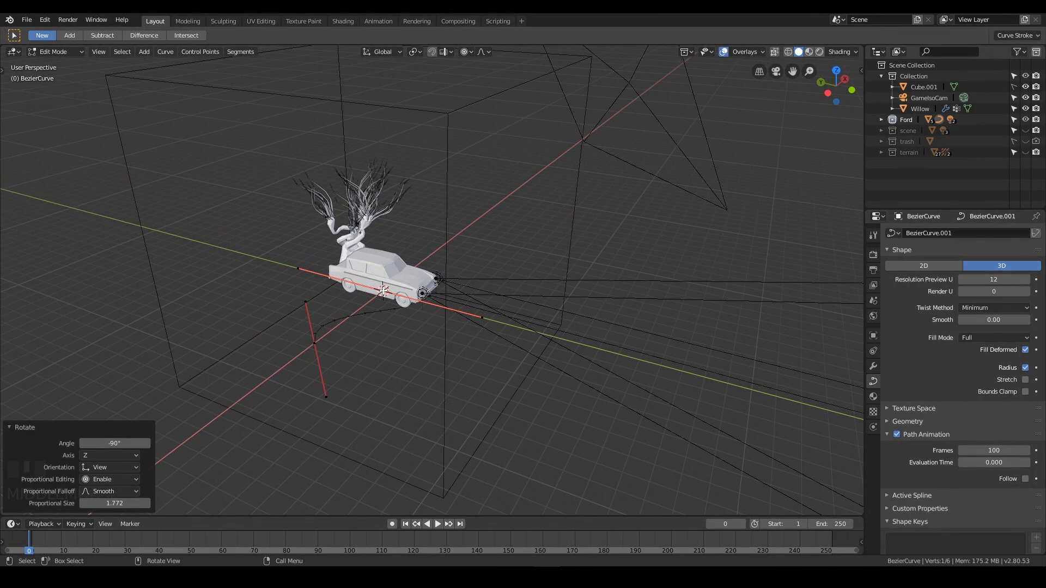
{"action": "left_click", "coordinate": [313, 345]}
{"action": "key", "text": "g"}
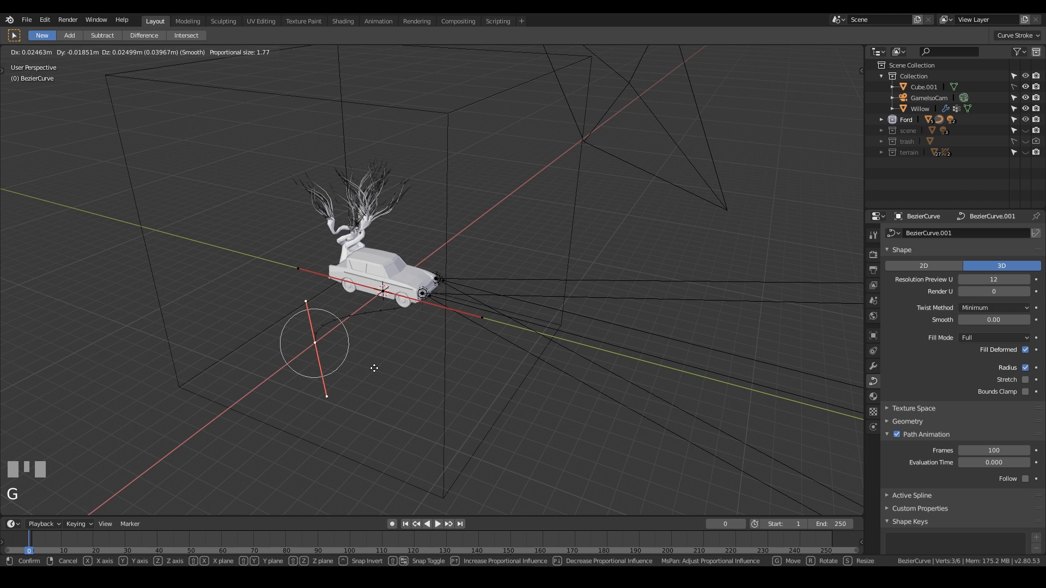
{"action": "key", "text": "Escape"}
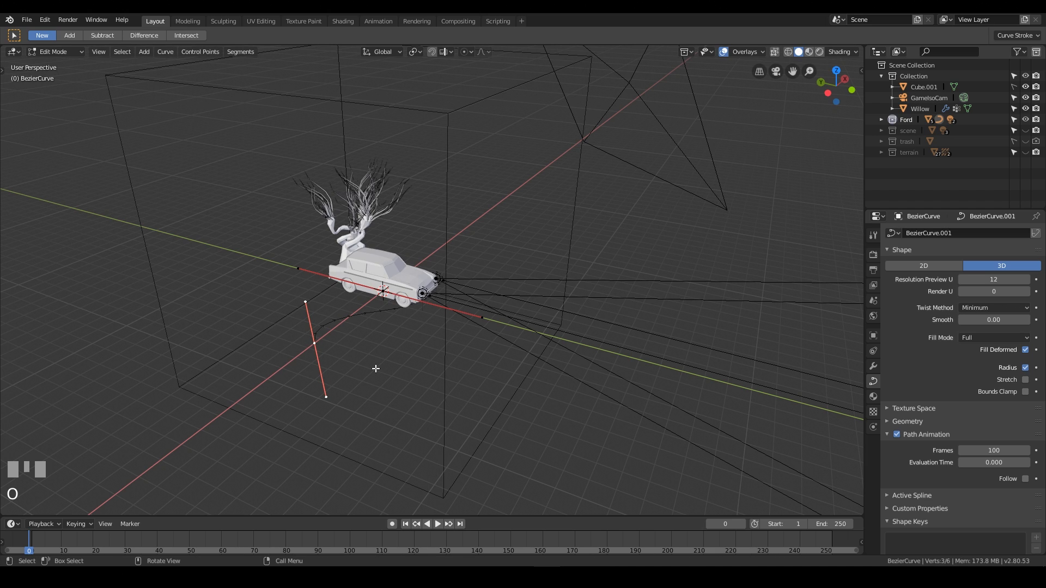
{"action": "key", "text": "g"}
{"action": "key", "text": "shift+z"}
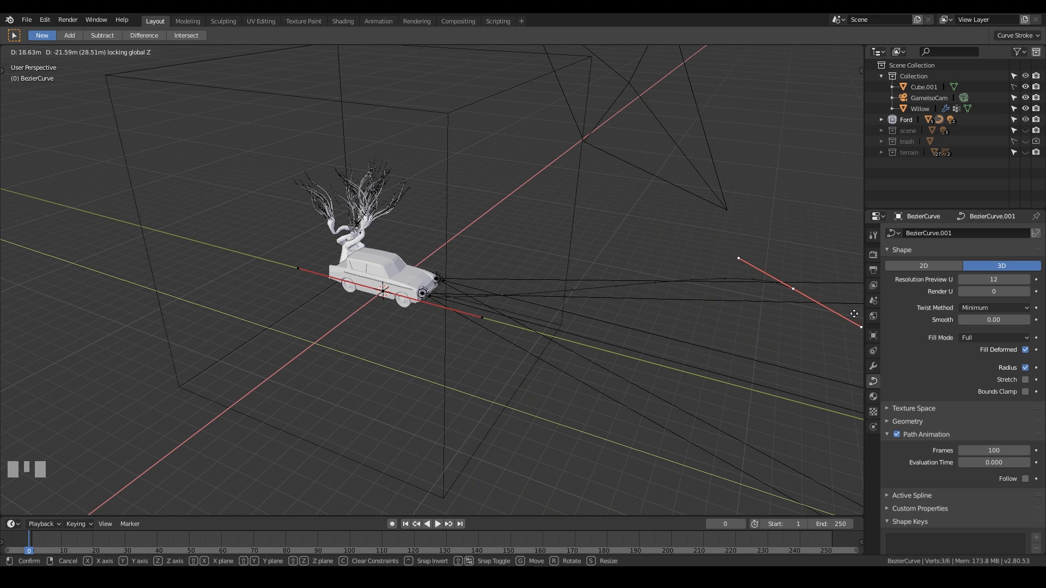
{"action": "left_click", "coordinate": [826, 344]}
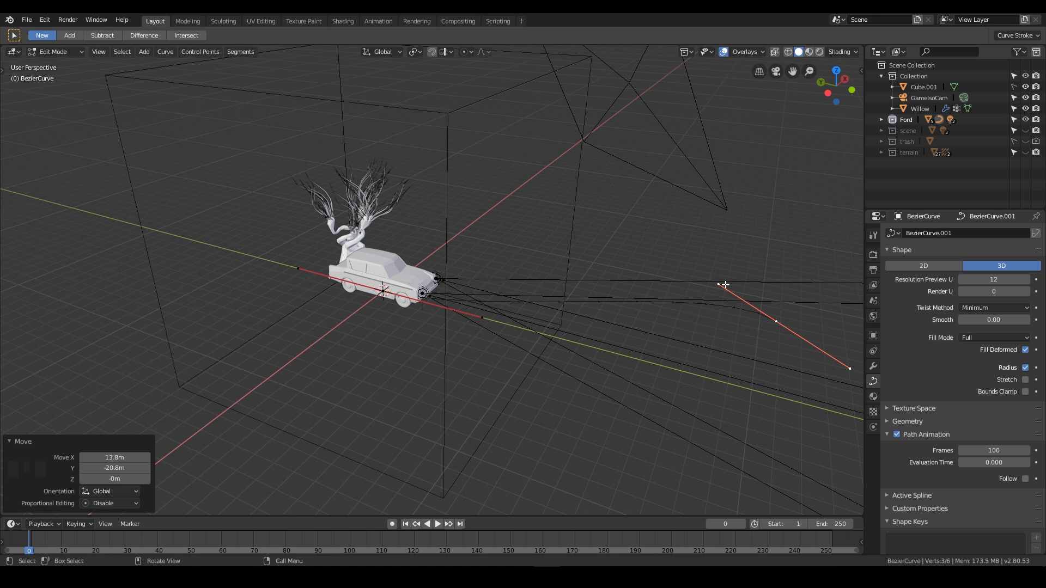
Move that end point's handle on the ground plane to reshape the curve, then leave Edit Mode.
{"action": "left_click", "coordinate": [722, 284]}
{"action": "key", "text": "g"}
{"action": "key", "text": "shift+z"}
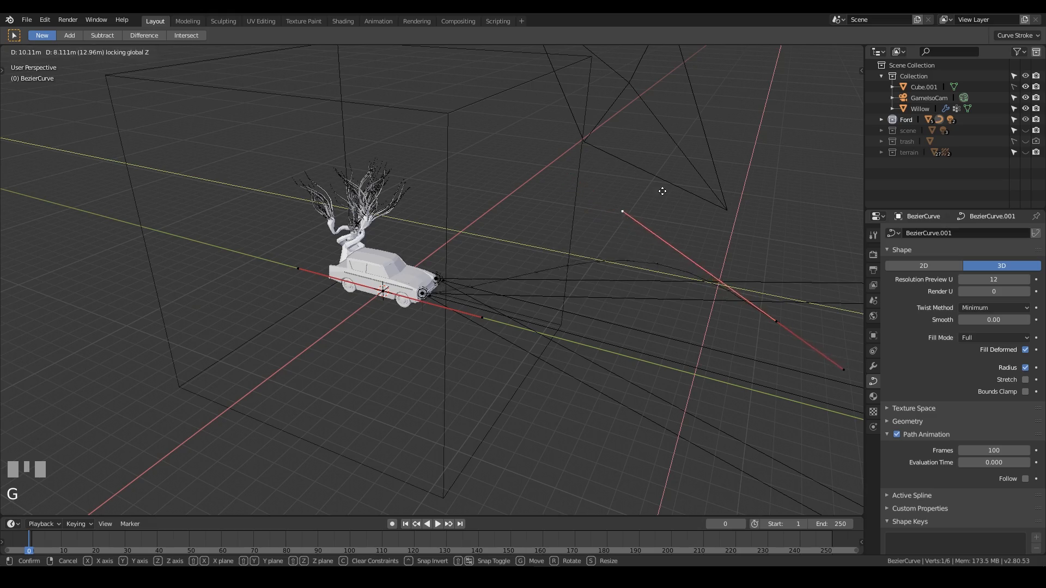
{"action": "left_click", "coordinate": [656, 235]}
{"action": "middle_click_drag", "start_coordinate": [656, 235], "coordinate": [716, 247]}
{"action": "key", "text": "Tab"}
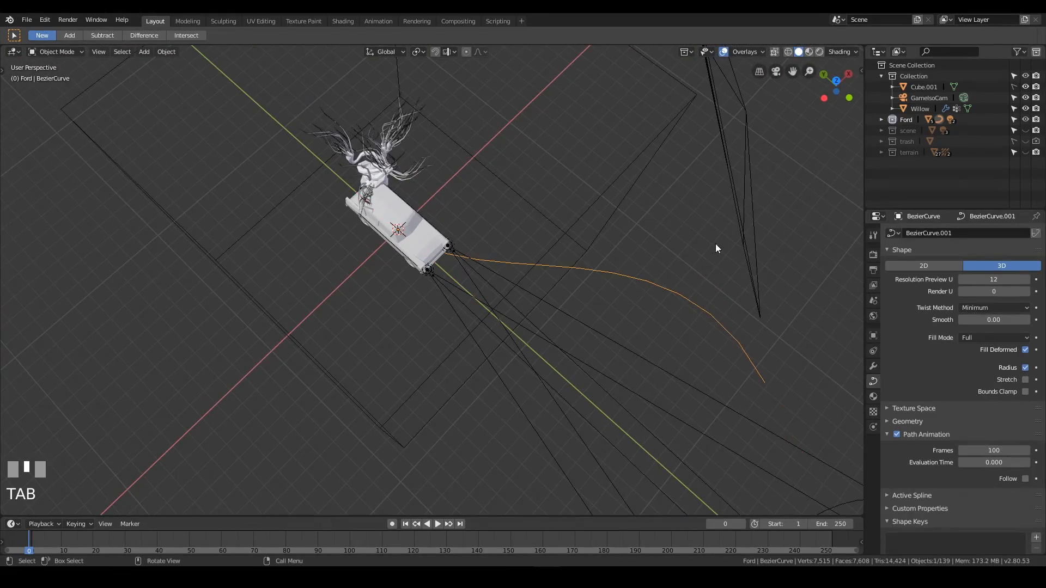
Parent the car body Vert to the Bezier curve using Follow Path.
{"action": "middle_click_drag", "start_coordinate": [612, 370], "coordinate": [708, 210]}
{"action": "scroll", "coordinate": [338, 312], "scroll_direction": "up", "scroll_amount": 3}
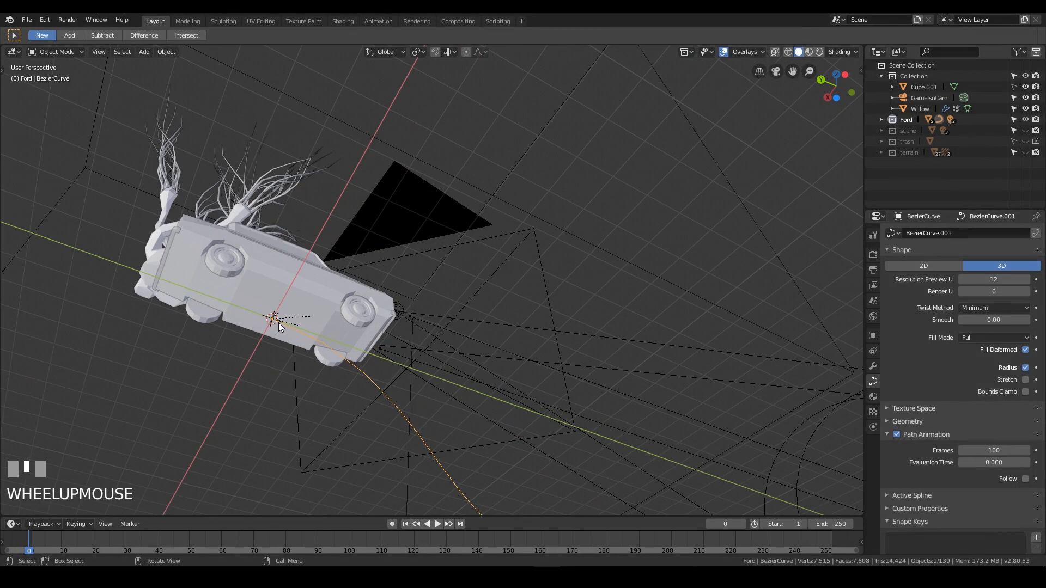
{"action": "middle_click_drag", "start_coordinate": [277, 316], "coordinate": [294, 329]}
{"action": "key", "text": "Tab"}
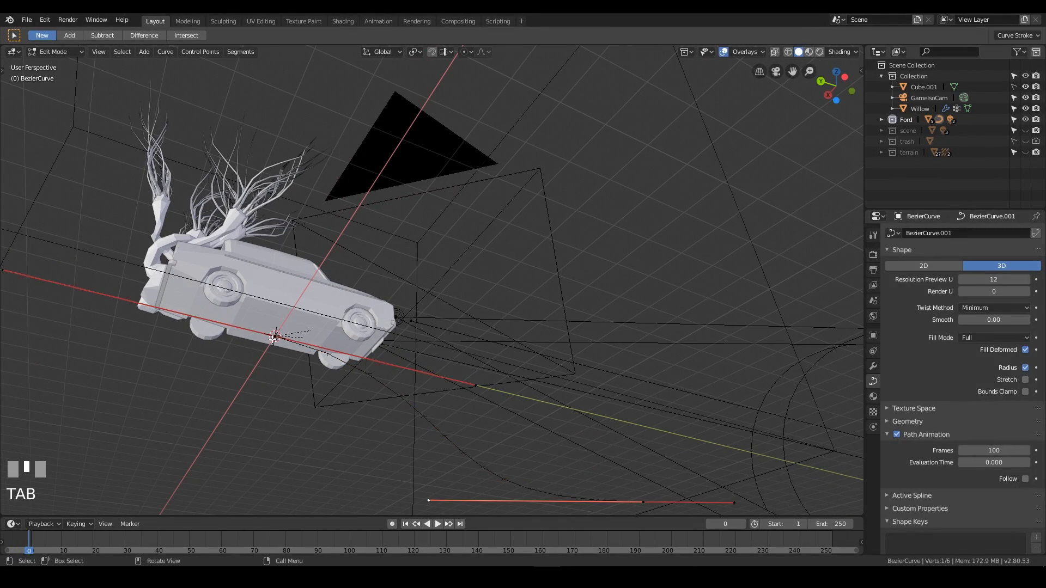
{"action": "left_click", "coordinate": [277, 336]}
{"action": "key", "text": "Tab"}
{"action": "middle_click_drag", "start_coordinate": [534, 355], "coordinate": [508, 333]}
{"action": "left_click", "coordinate": [316, 341]}
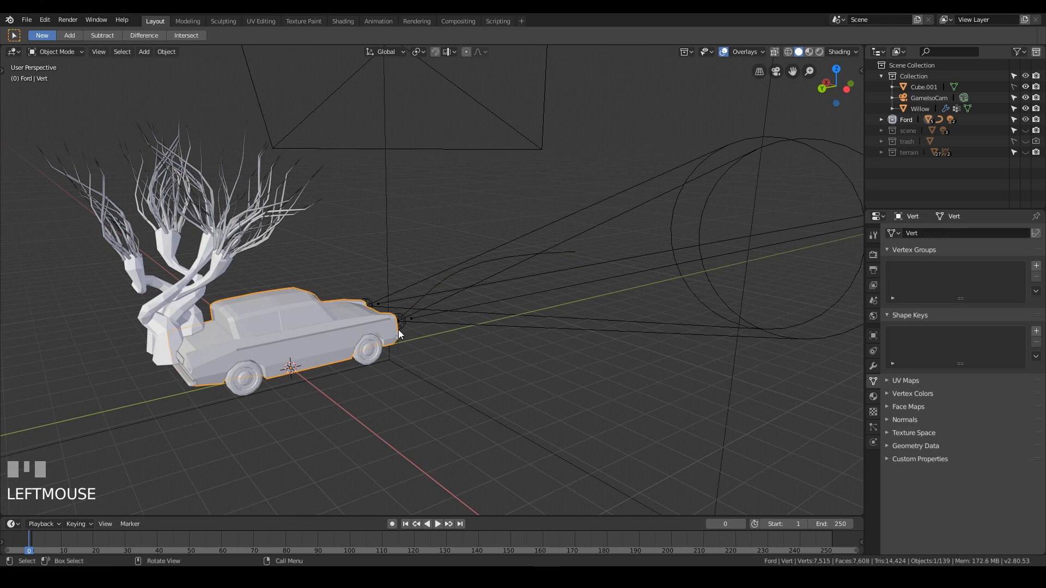
{"action": "middle_click_drag", "start_coordinate": [451, 319], "coordinate": [476, 220]}
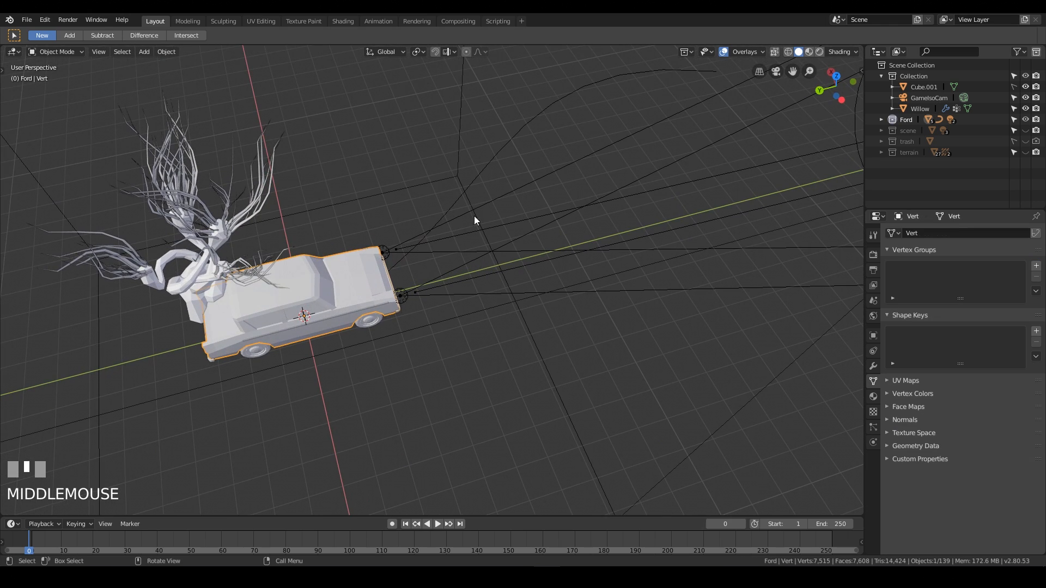
{"action": "left_click", "coordinate": [477, 179], "text": "shift"}
{"action": "middle_click_drag", "start_coordinate": [492, 184], "coordinate": [456, 190], "text": "shift"}
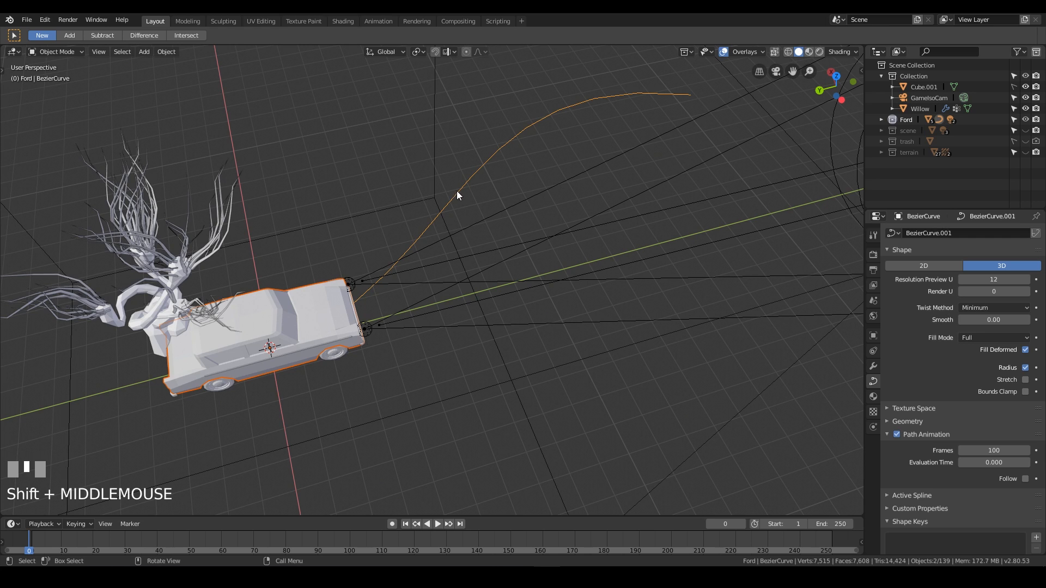
{"action": "middle_click_drag", "start_coordinate": [565, 276], "coordinate": [573, 253]}
{"action": "key", "text": "ctrl+p"}
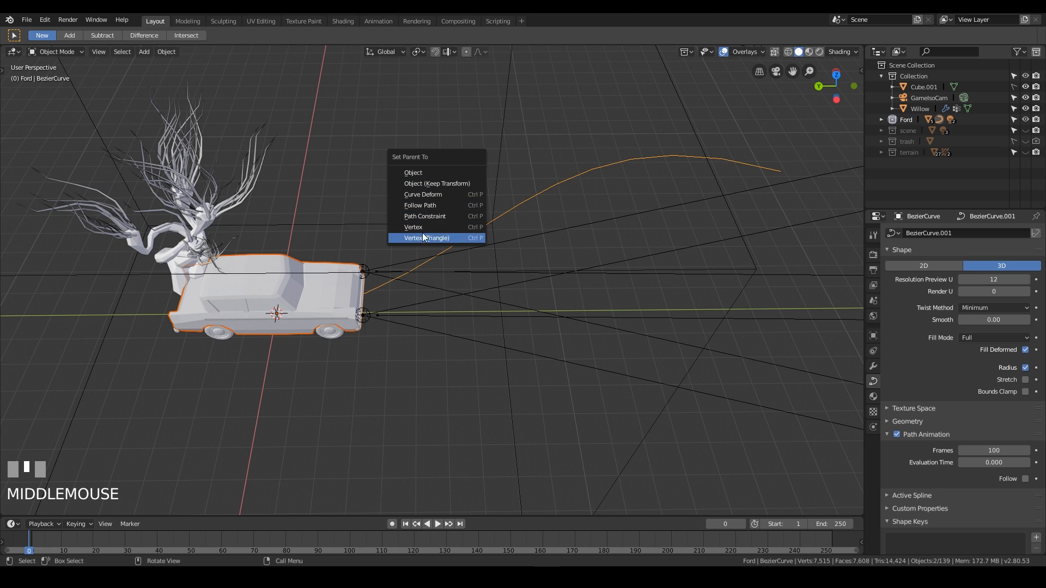
{"action": "left_click", "coordinate": [441, 205]}
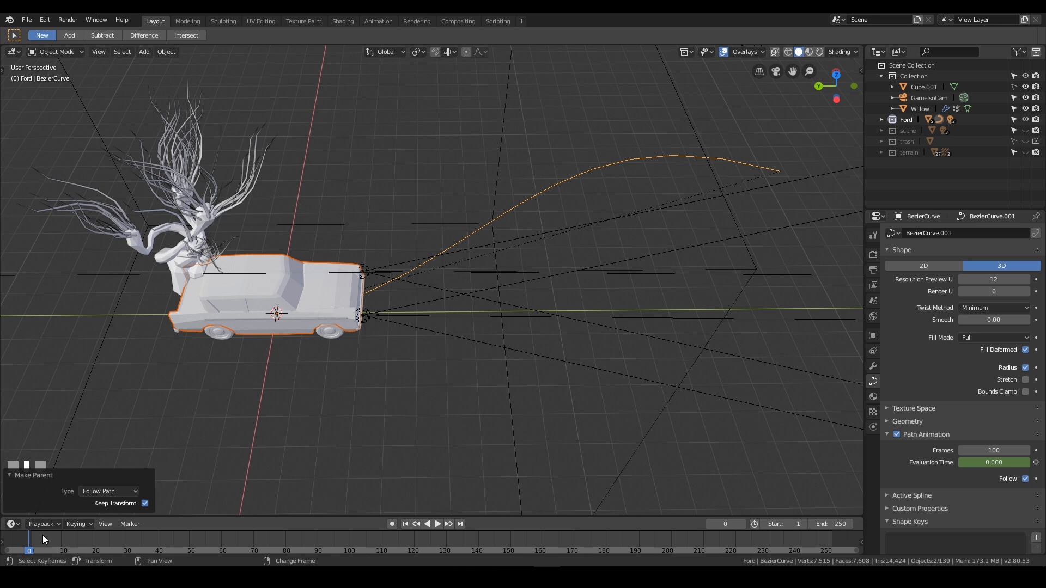
Play and scrub the timeline to preview the car following the path, returning to frame 0.
{"action": "key", "text": "space"}
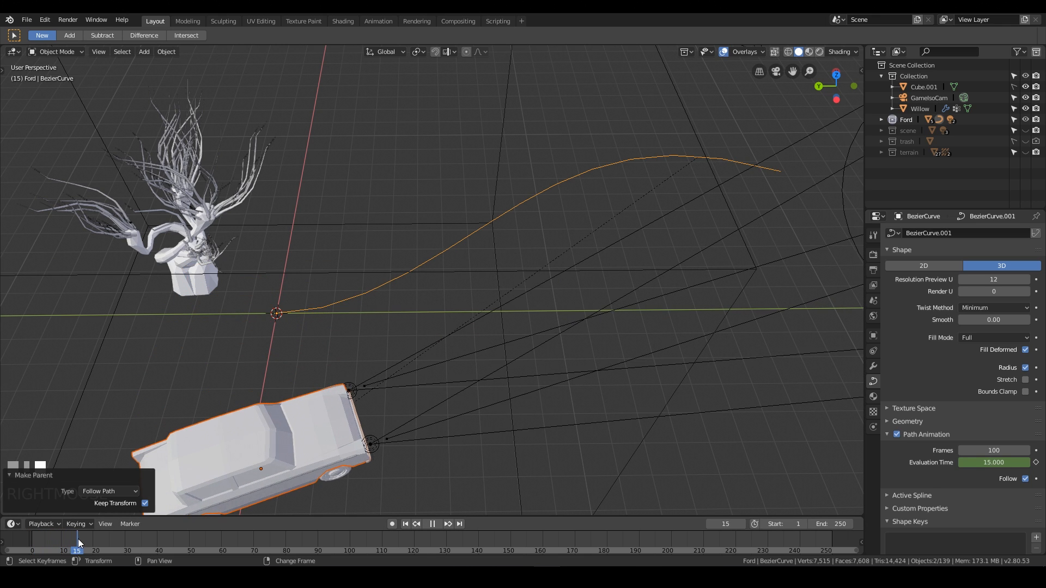
{"action": "scroll", "coordinate": [244, 407], "scroll_direction": "down", "scroll_amount": 6}
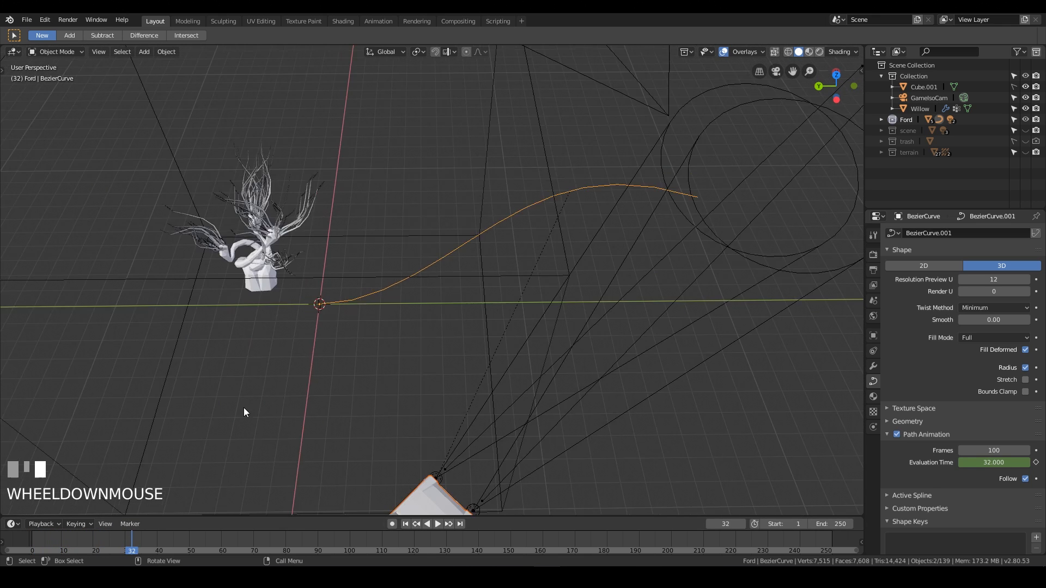
{"action": "right_click", "coordinate": [145, 539]}
{"action": "right_click_drag", "start_coordinate": [145, 537], "coordinate": [28, 545]}
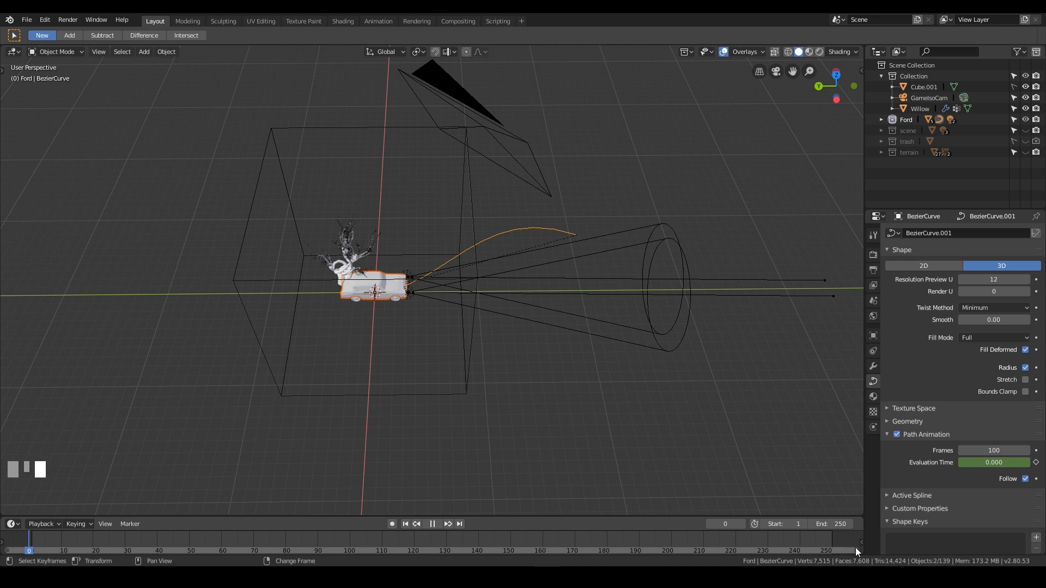
{"action": "right_click_drag", "start_coordinate": [136, 548], "coordinate": [108, 537]}
{"action": "scroll", "coordinate": [583, 295], "scroll_direction": "up", "scroll_amount": 5}
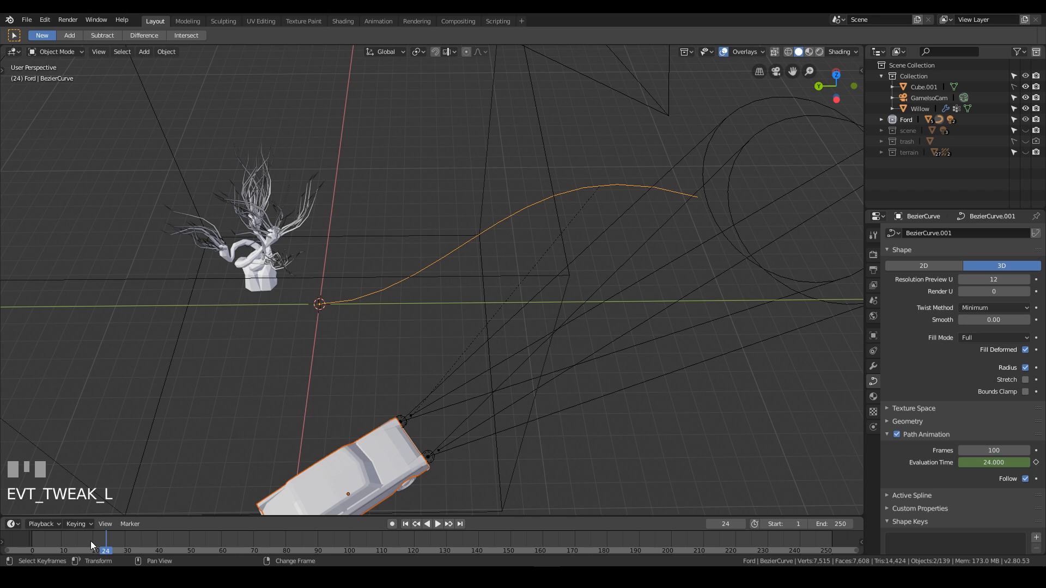
{"action": "right_click_drag", "start_coordinate": [91, 541], "coordinate": [23, 534]}
Move the curve's start point at the car about -24.4 m in Y and -12.3 m in Z.
{"action": "key", "text": "Tab"}
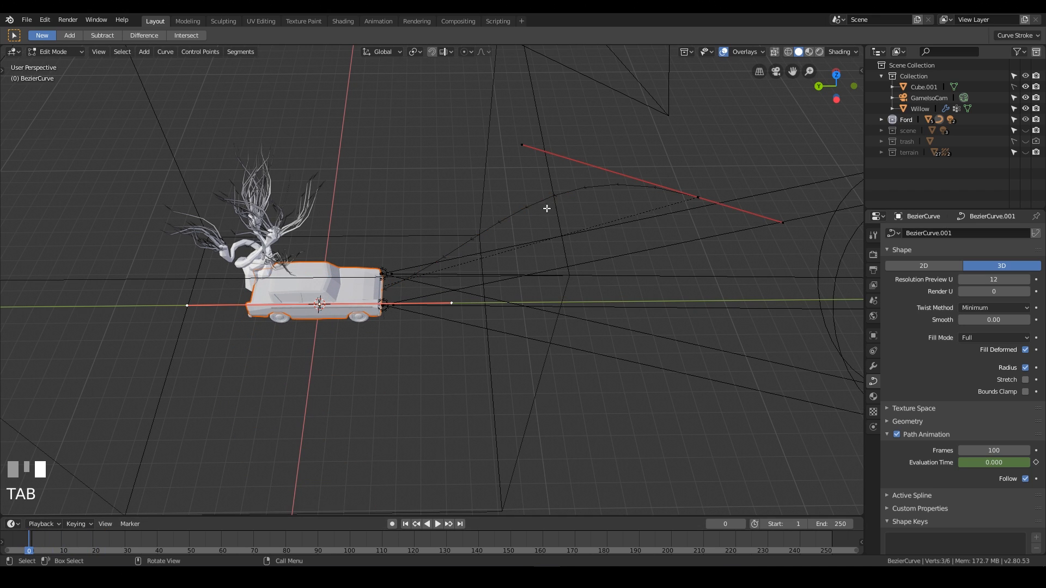
{"action": "right_click", "coordinate": [314, 304]}
{"action": "left_click", "coordinate": [321, 305]}
{"action": "left_click_drag", "start_coordinate": [309, 293], "coordinate": [357, 362]}
{"action": "key", "text": "g"}
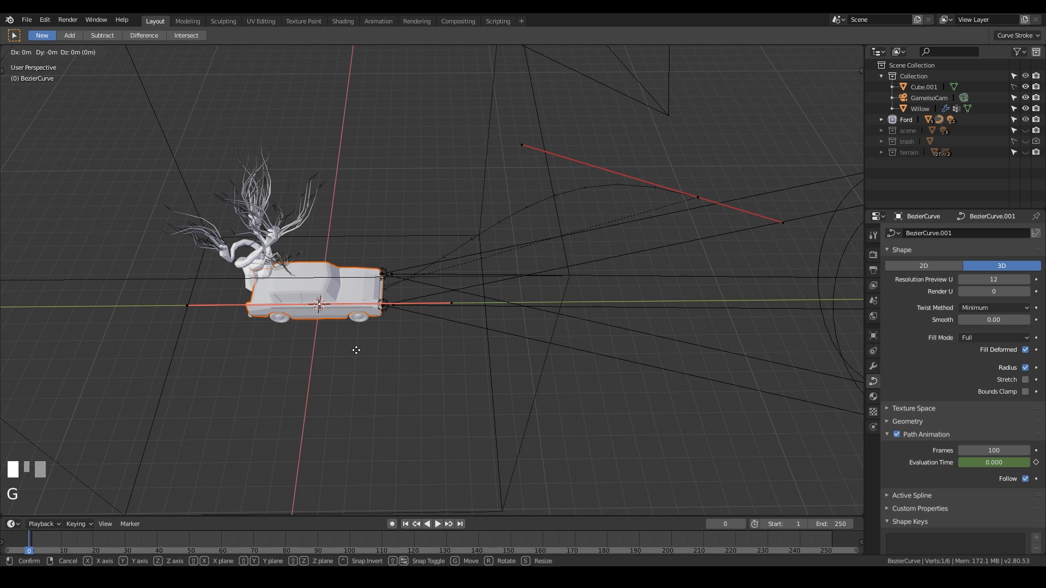
{"action": "key", "text": "shift+x"}
{"action": "left_click", "coordinate": [757, 457]}
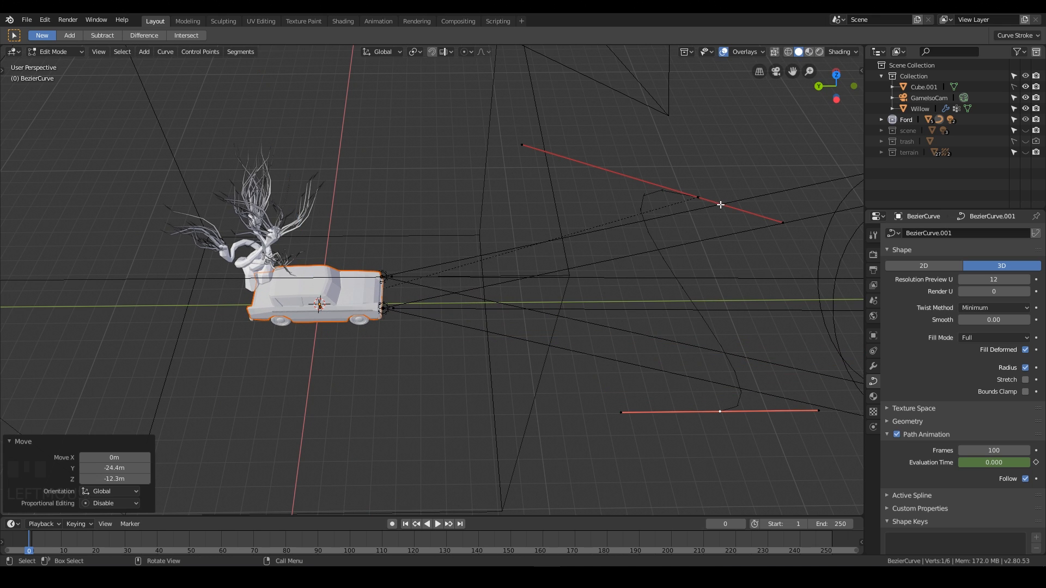
{"action": "left_click", "coordinate": [698, 201]}
{"action": "key", "text": "g"}
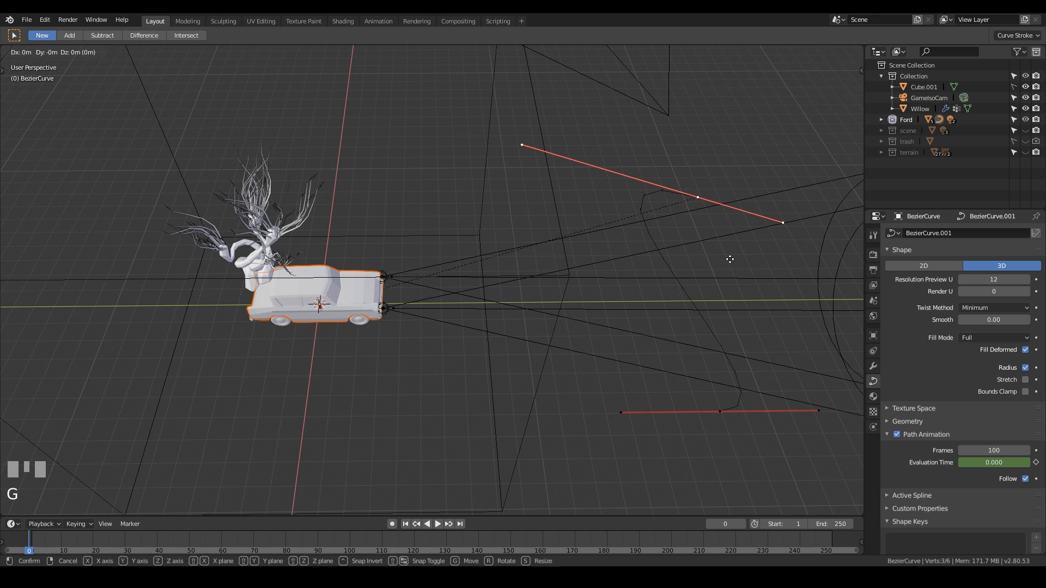
{"action": "key", "text": "shift+z"}
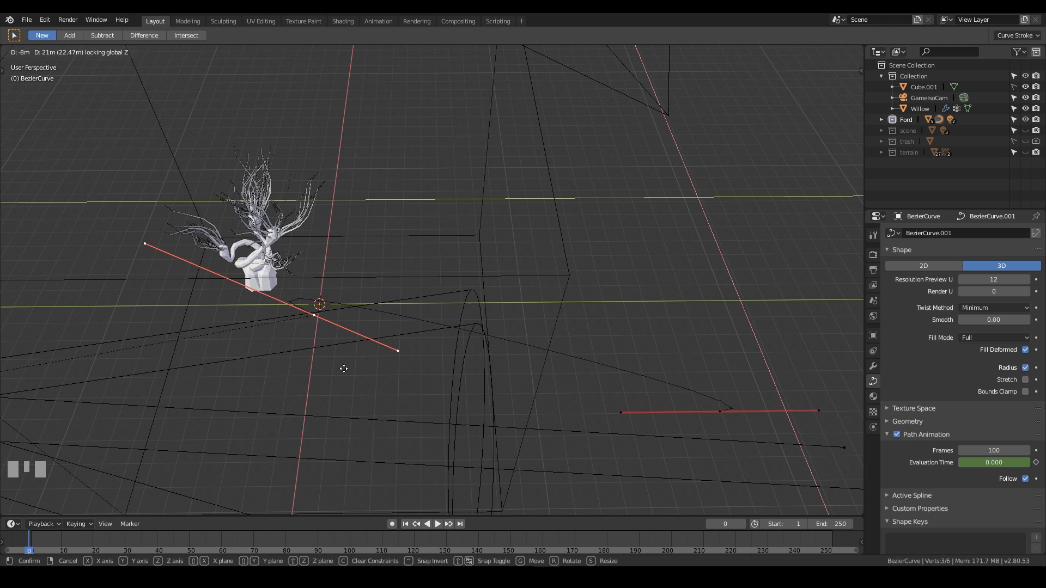
{"action": "key", "text": "Escape"}
In top view, move the selected curve point about -7.3 m in X and 20.8 m in Y.
{"action": "key", "text": "KP_7"}
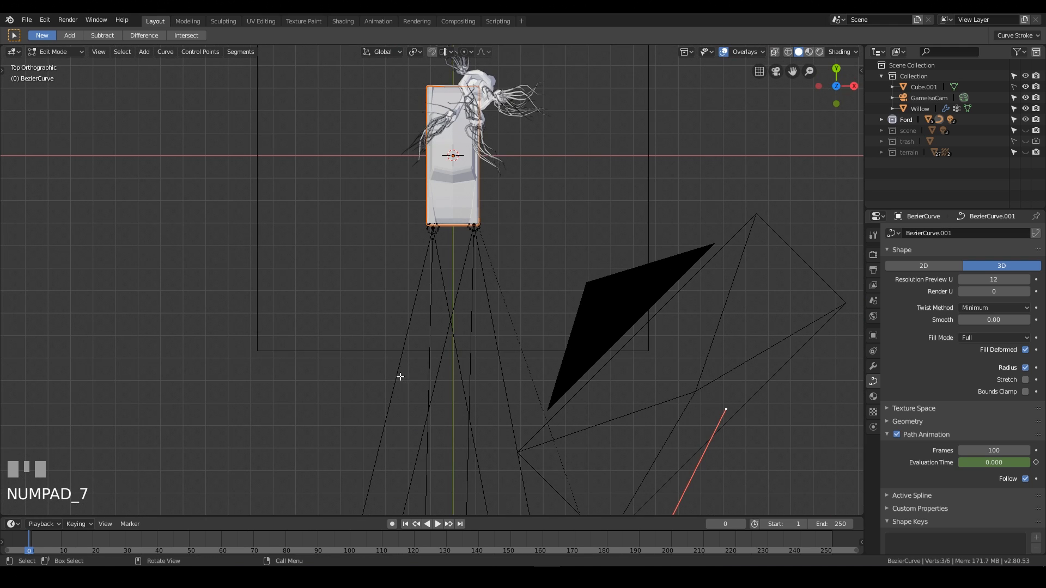
{"action": "key", "text": "g"}
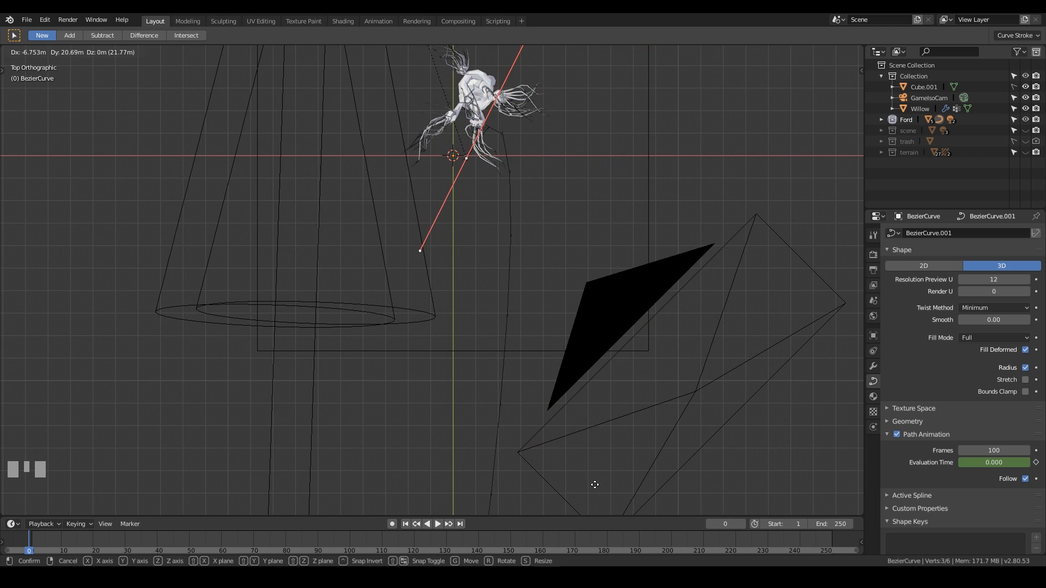
{"action": "left_click", "coordinate": [582, 481]}
{"action": "scroll", "coordinate": [622, 241], "scroll_direction": "up", "scroll_amount": 6}
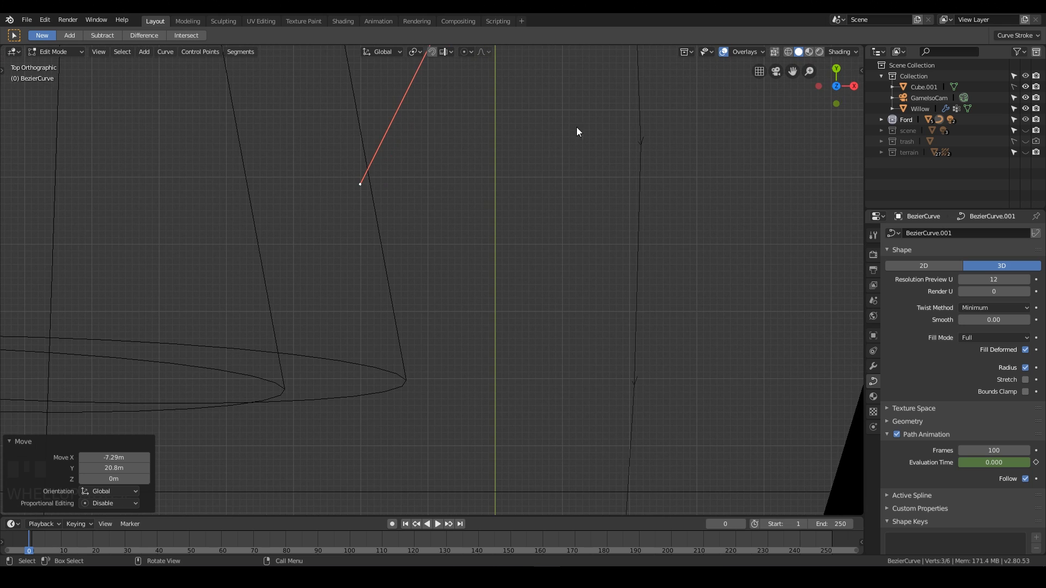
Set the selected control point's X and Y location to 0 m in the sidebar's Transform fields.
{"action": "middle_click_drag", "start_coordinate": [641, 84], "coordinate": [564, 415], "text": "shift"}
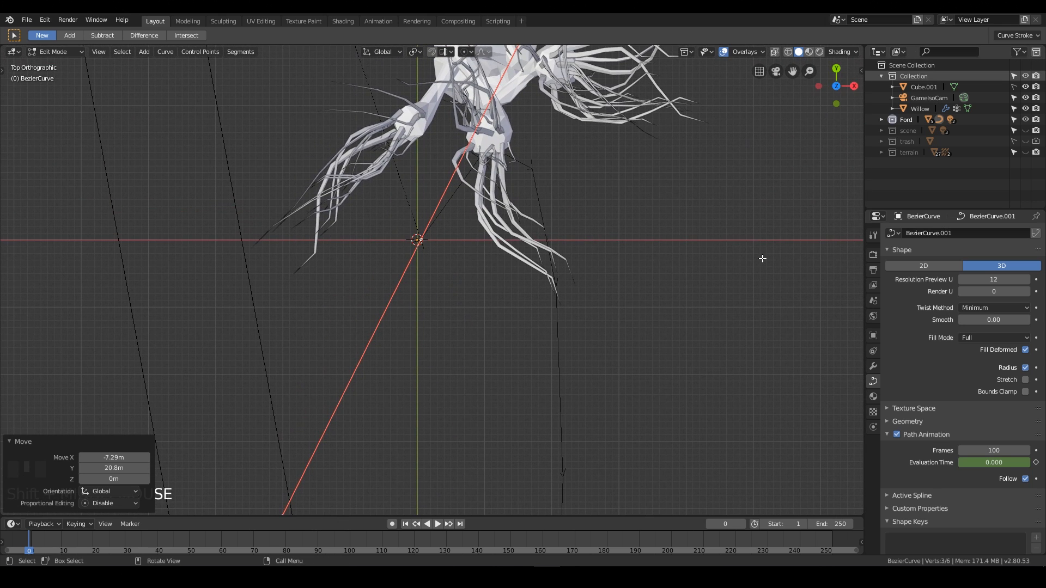
{"action": "key", "text": "n"}
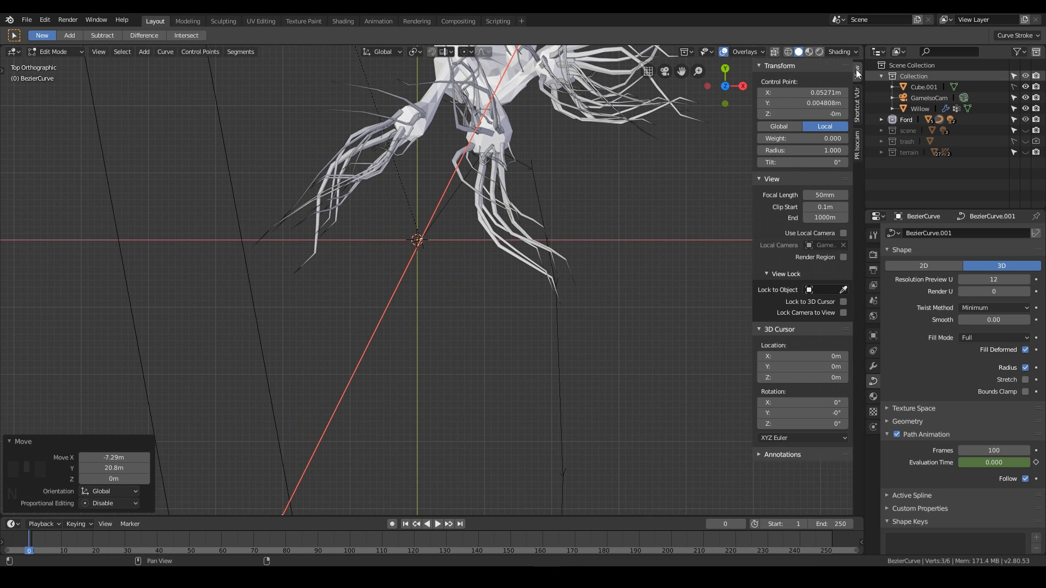
{"action": "left_click", "coordinate": [839, 93]}
{"action": "type", "text": "0"}
{"action": "left_click", "coordinate": [842, 105]}
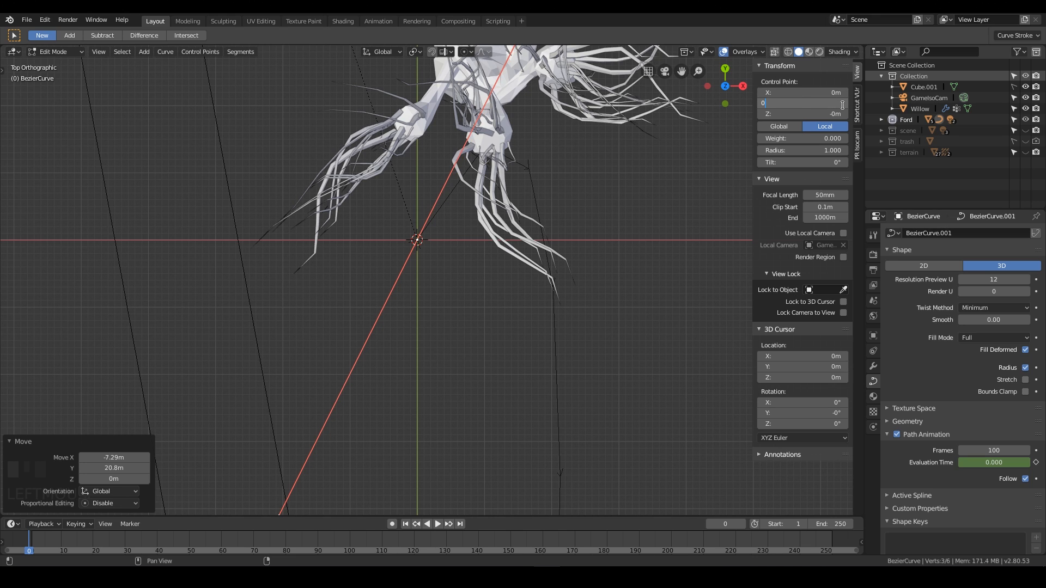
{"action": "type", "text": "0"}
{"action": "key", "text": "Return"}
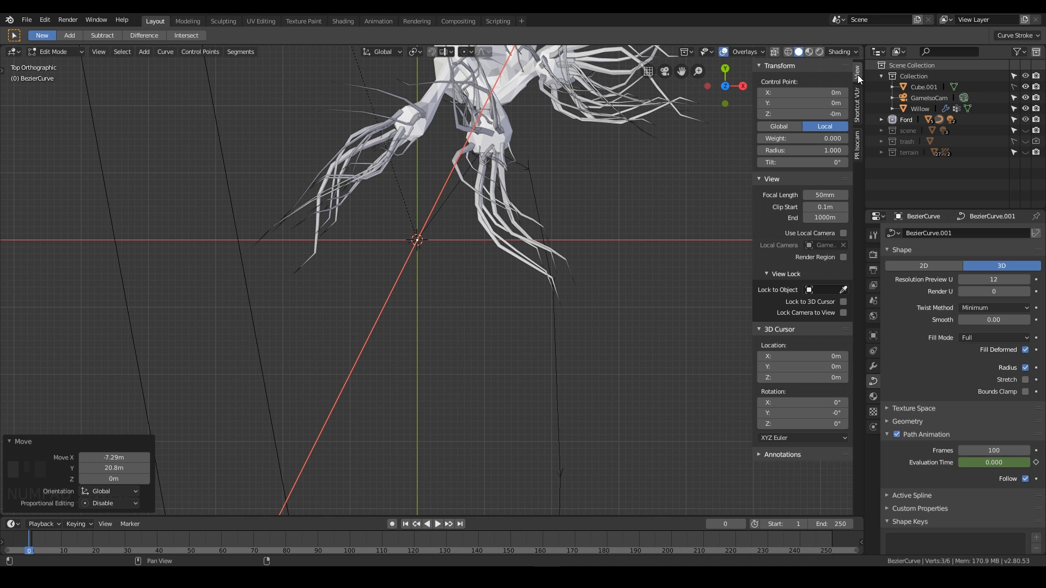
{"action": "scroll", "coordinate": [559, 243], "scroll_direction": "down", "scroll_amount": 5}
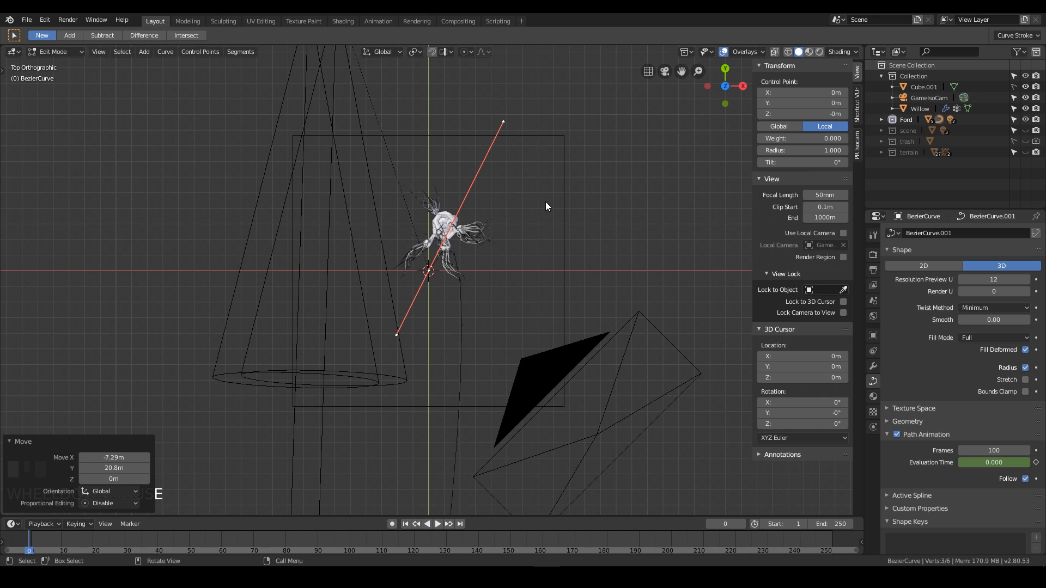
Rotate the control point's handle around it, then leave Edit Mode.
{"action": "key", "text": "r"}
{"action": "left_click", "coordinate": [507, 417]}
{"action": "middle_click_drag", "start_coordinate": [606, 328], "coordinate": [403, 204], "text": "shift"}
{"action": "key", "text": "Tab"}
Select the car body and clear its parent.
{"action": "left_click", "coordinate": [591, 223]}
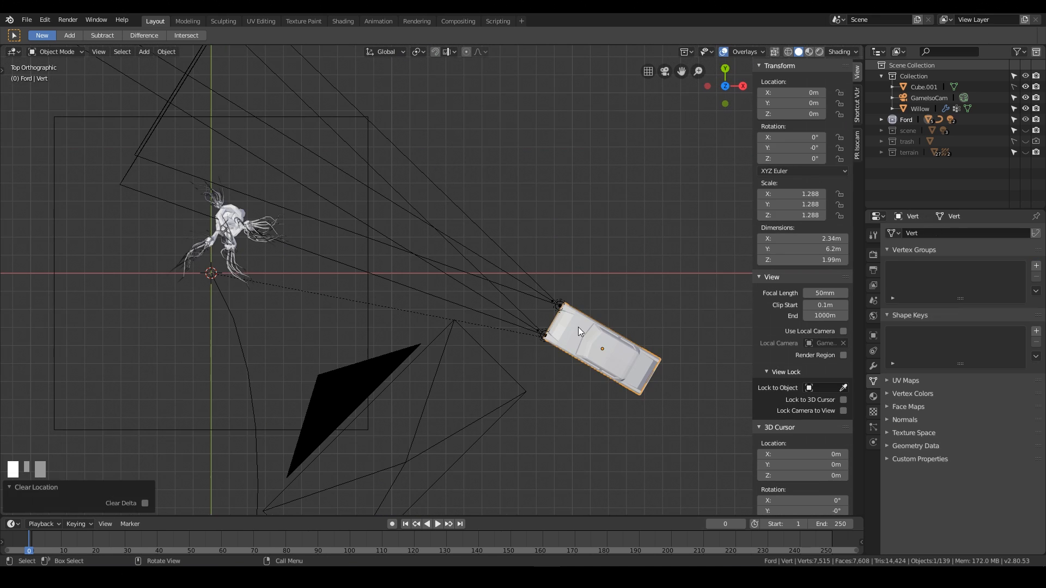
{"action": "left_click", "coordinate": [578, 330]}
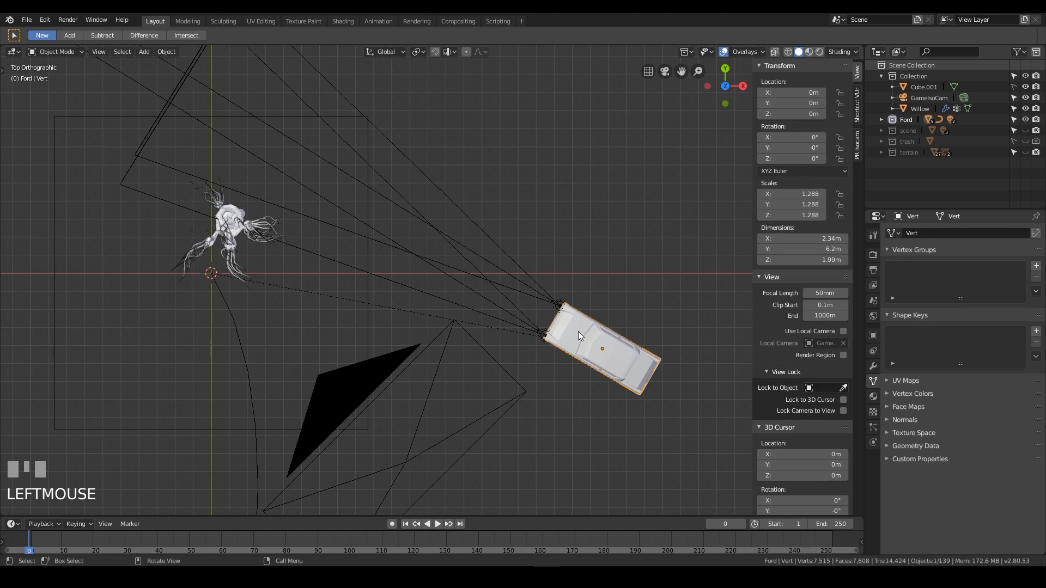
{"action": "key", "text": "alt+p"}
{"action": "left_click", "coordinate": [546, 353]}
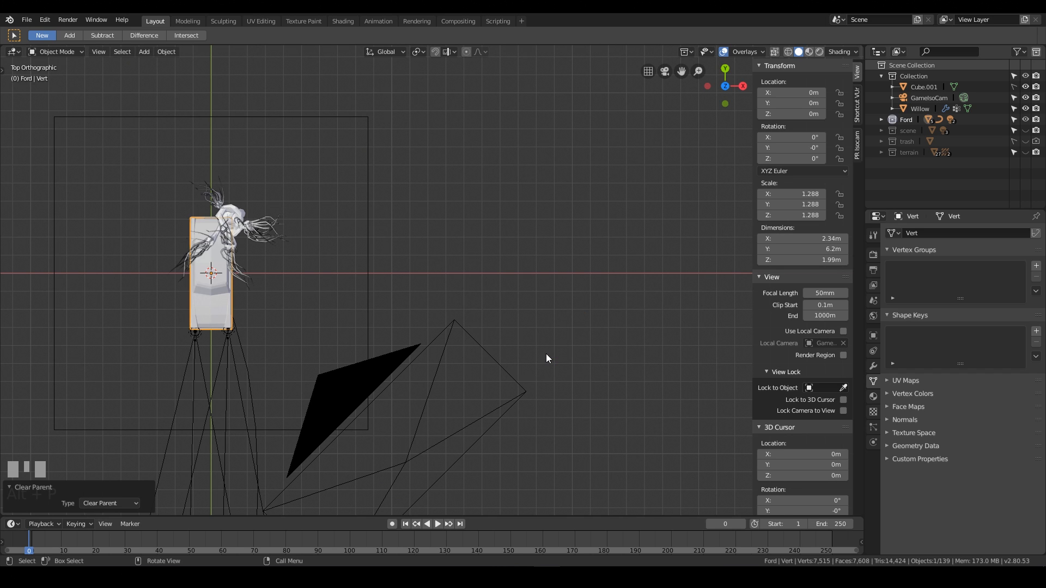
Select the curve's far end point in Edit Mode and set its Z location to 0 m.
{"action": "middle_click_drag", "start_coordinate": [258, 422], "coordinate": [370, 289]}
{"action": "middle_click_drag", "start_coordinate": [441, 228], "coordinate": [587, 379]}
{"action": "left_click", "coordinate": [589, 371]}
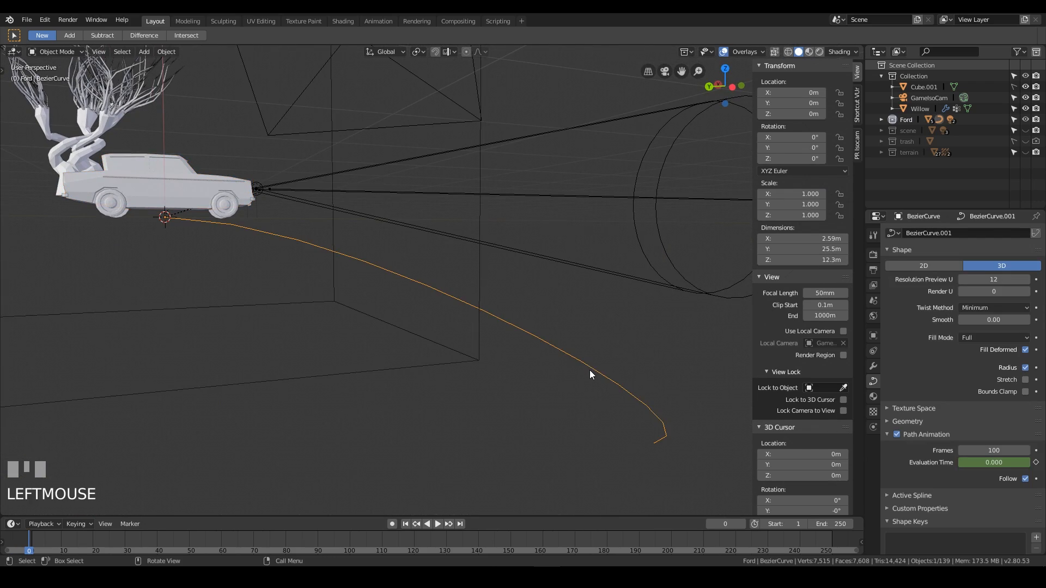
{"action": "key", "text": "Tab"}
{"action": "left_click", "coordinate": [653, 444]}
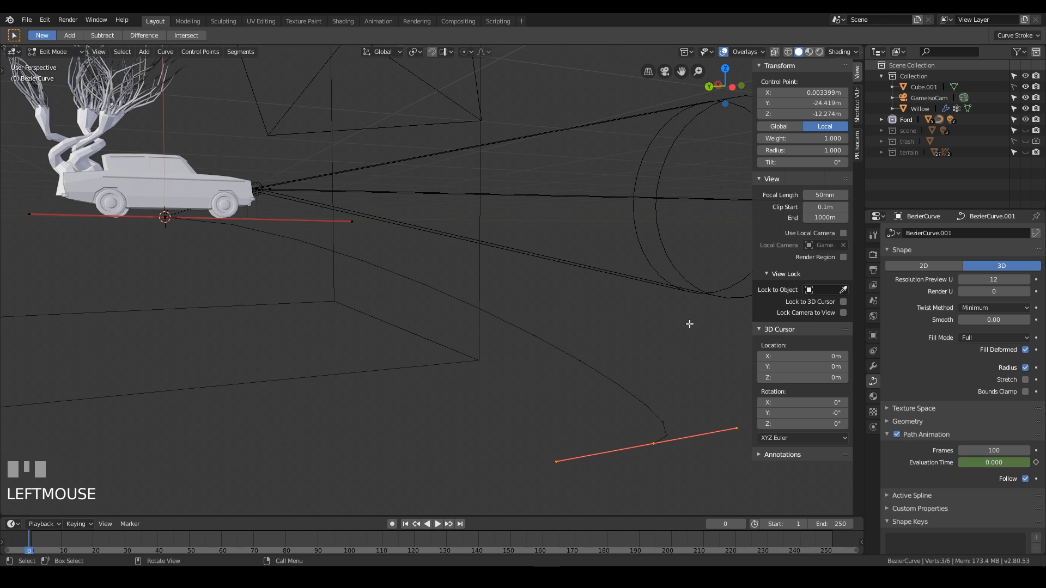
{"action": "left_click", "coordinate": [824, 113]}
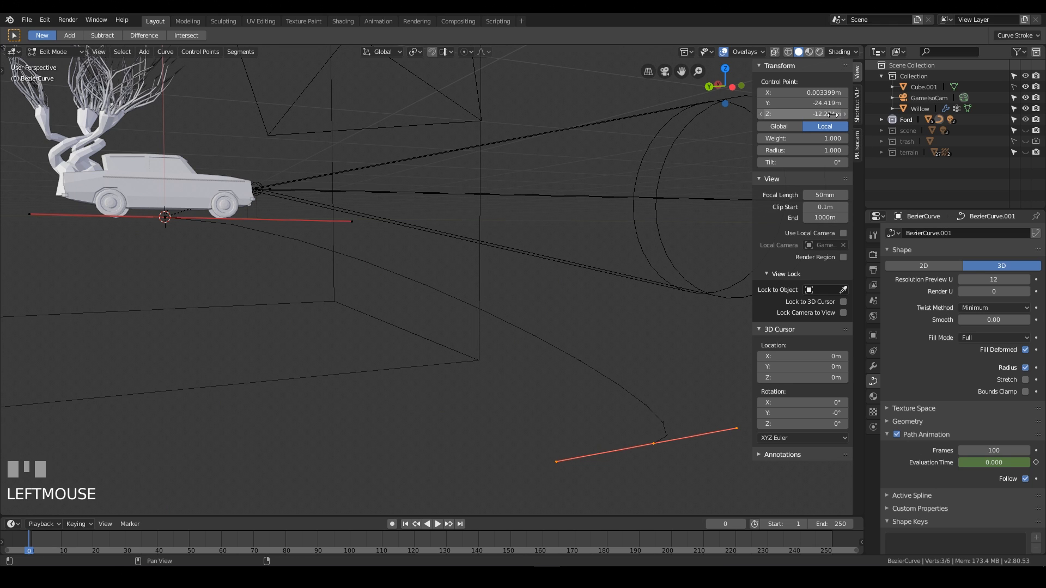
{"action": "left_click", "coordinate": [824, 113]}
{"action": "type", "text": "0"}
{"action": "key", "text": "KP_Enter"}
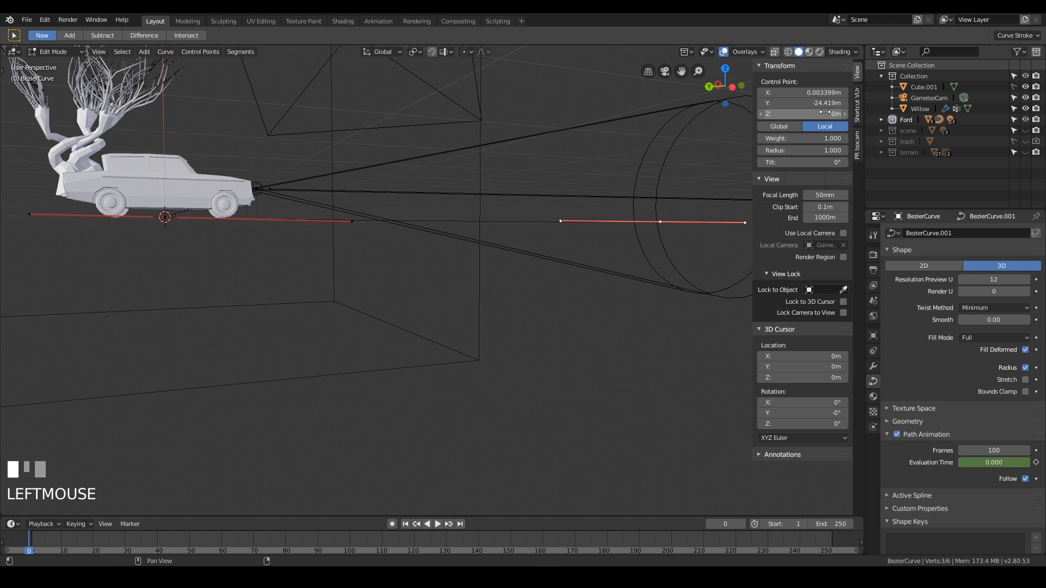
Rotate that end point's handle 209° about Z and move it about -2.5 m X, 1.6 m Y on the ground.
{"action": "middle_click_drag", "start_coordinate": [414, 229], "coordinate": [664, 420]}
{"action": "key", "text": "r"}
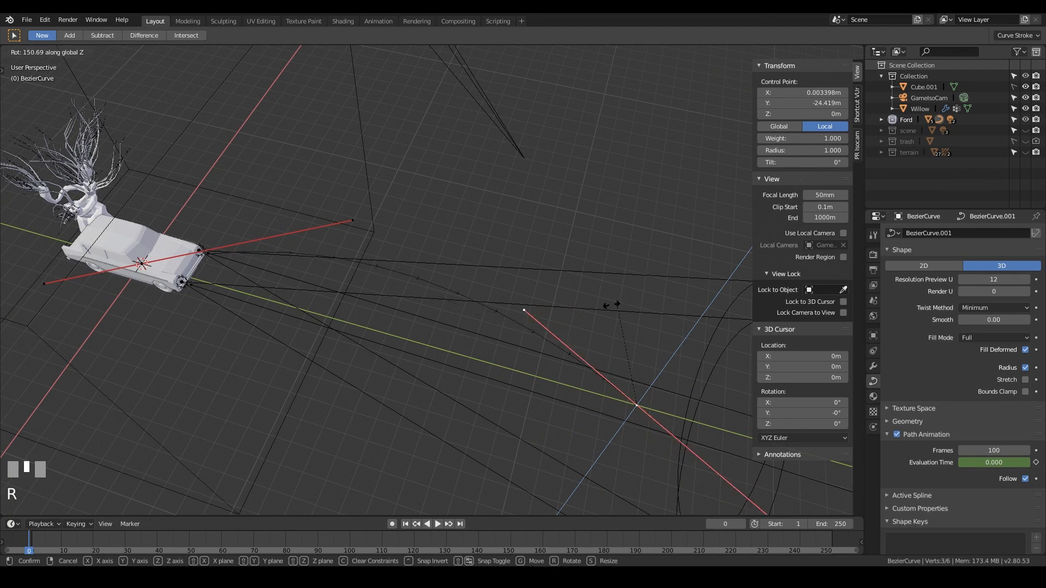
{"action": "left_click", "coordinate": [545, 371]}
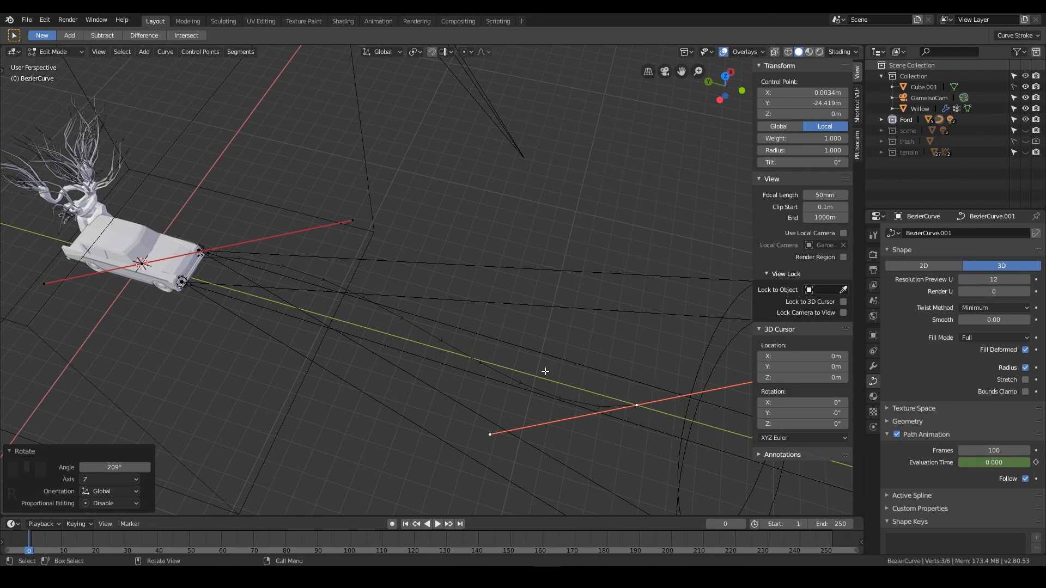
{"action": "key", "text": "g"}
{"action": "key", "text": "shift+z"}
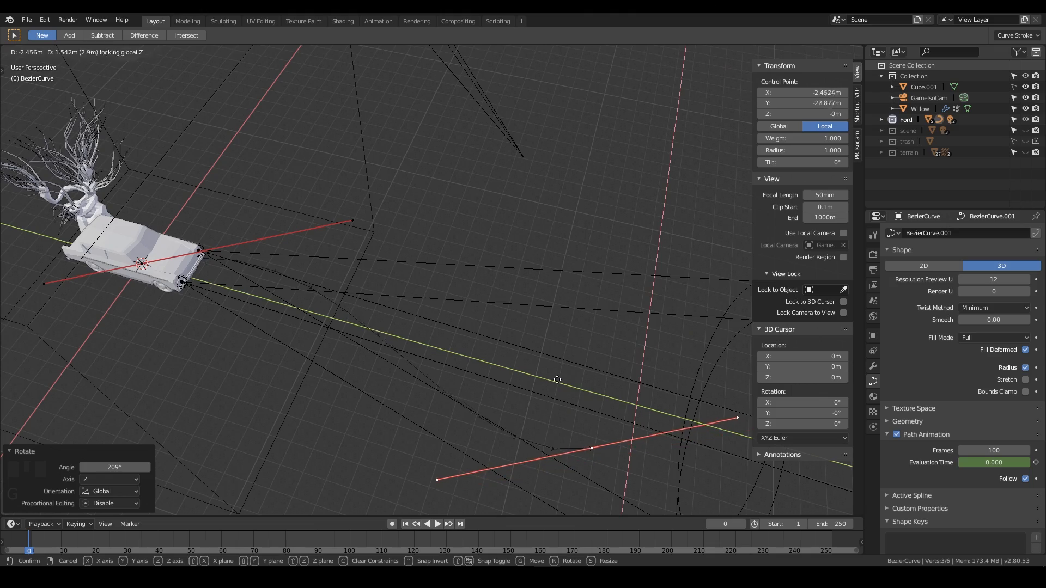
{"action": "left_click", "coordinate": [564, 477]}
{"action": "middle_click_drag", "start_coordinate": [566, 479], "coordinate": [528, 321], "text": "shift"}
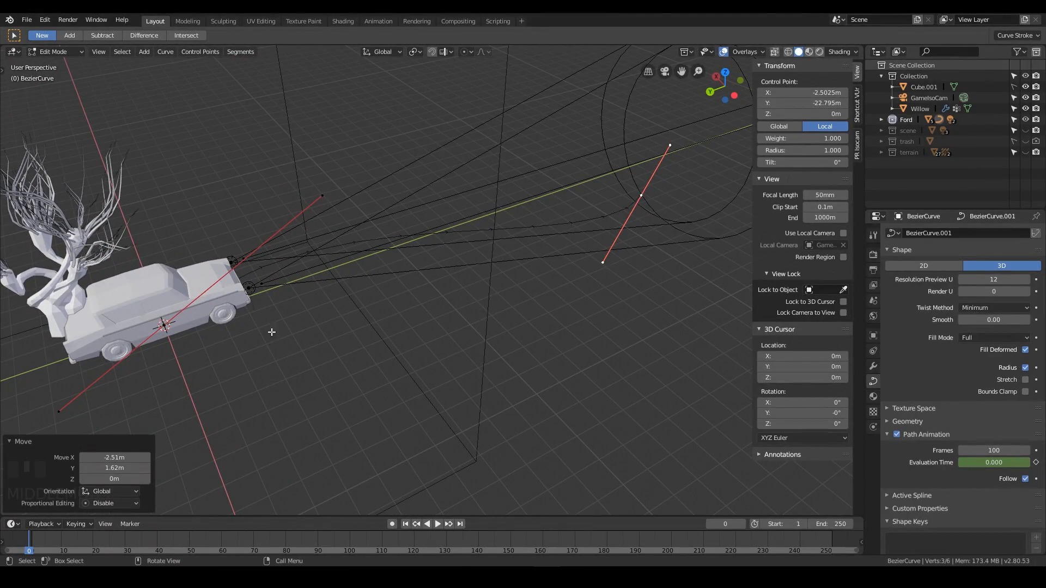
In top view, select the curve point at the car and rotate its handle -20° about Z.
{"action": "left_click", "coordinate": [321, 195]}
{"action": "key", "text": "KP_7"}
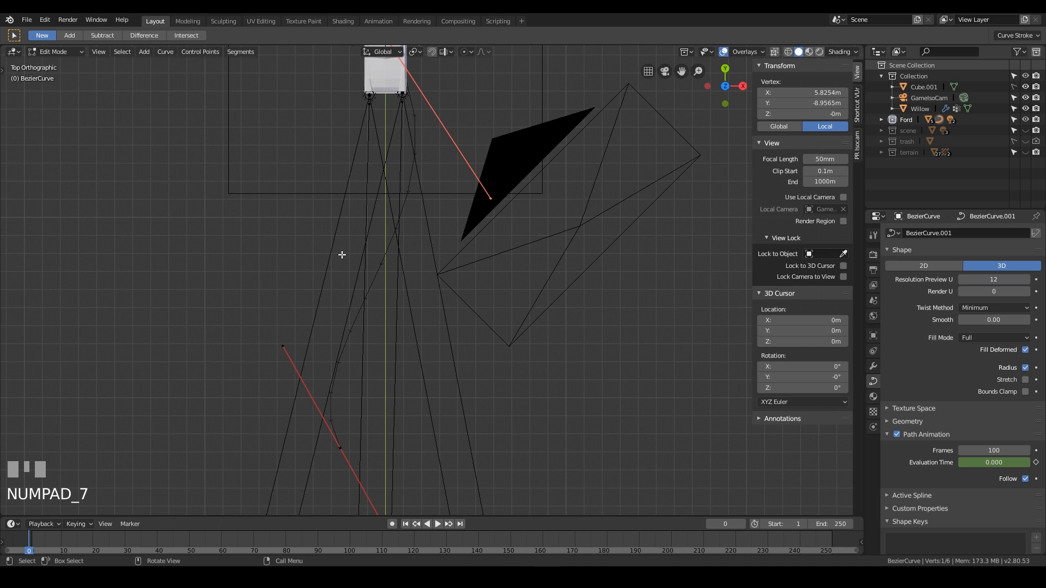
{"action": "middle_click_drag", "start_coordinate": [506, 97], "coordinate": [506, 315], "text": "shift"}
{"action": "left_click", "coordinate": [392, 220]}
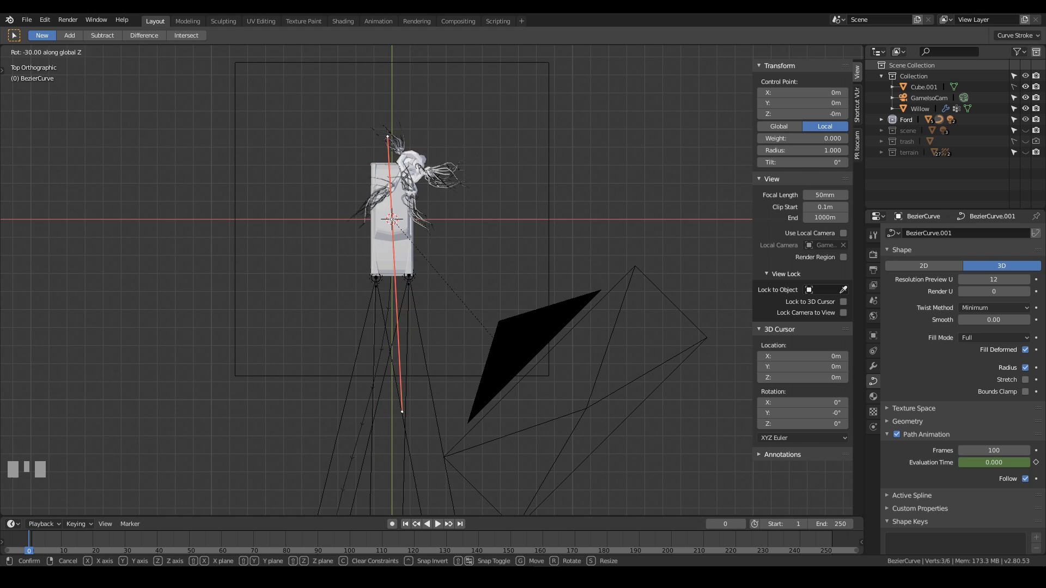
{"action": "key", "text": "Return"}
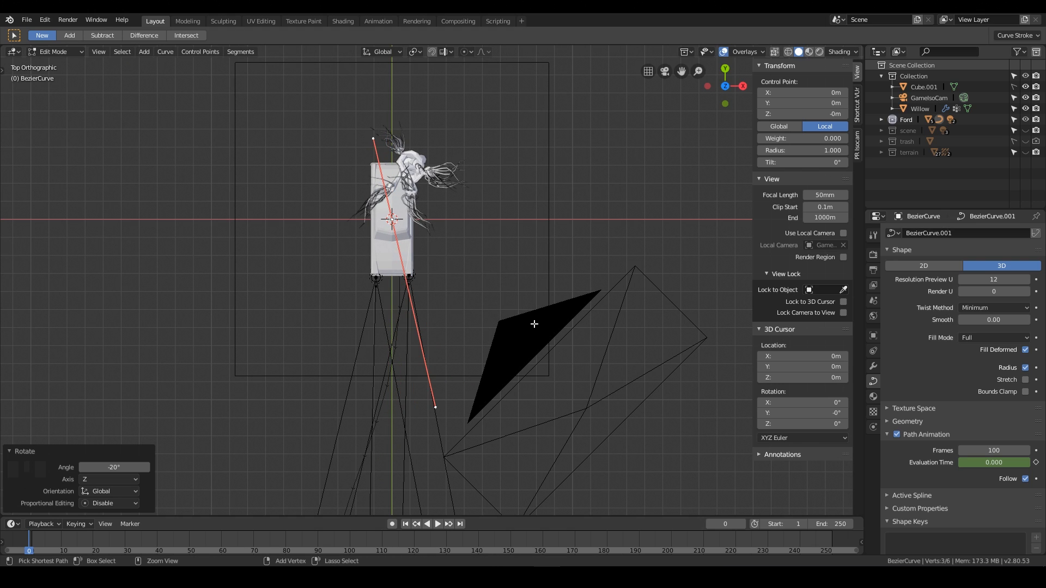
Rotate the handle at the car about 12° to align with the car body, then leave Edit Mode.
{"action": "scroll", "coordinate": [425, 325], "scroll_direction": "up", "scroll_amount": 5}
{"action": "scroll", "coordinate": [429, 231], "scroll_direction": "up", "scroll_amount": 3}
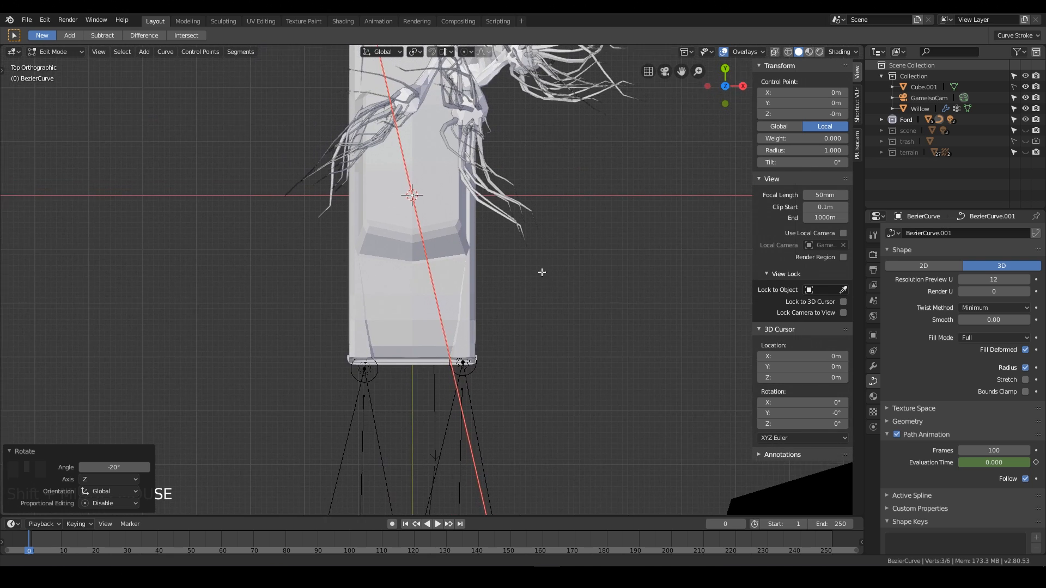
{"action": "key", "text": "r"}
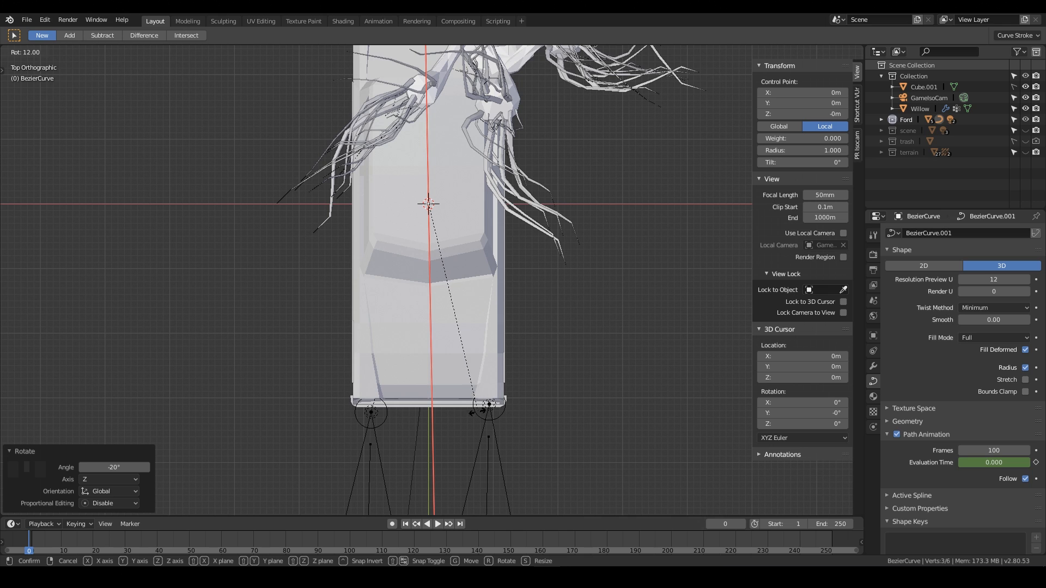
{"action": "left_click", "coordinate": [423, 429]}
{"action": "middle_click_drag", "start_coordinate": [489, 403], "coordinate": [553, 431]}
{"action": "key", "text": "Tab"}
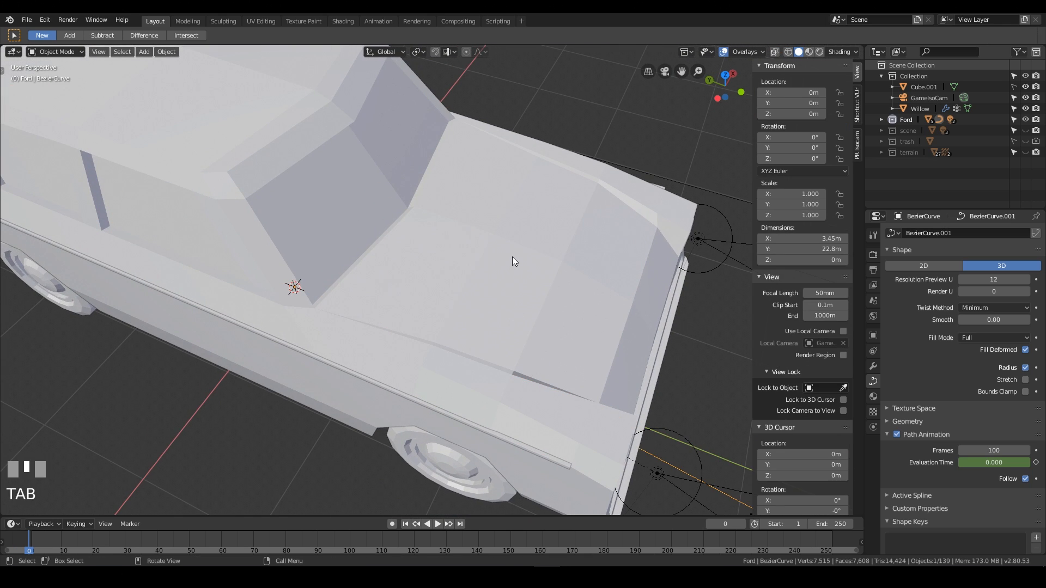
Select the car and the curve, and parent the car to the curve with Follow Path.
{"action": "left_click", "coordinate": [513, 256]}
{"action": "key", "text": "KP_Decimal"}
{"action": "middle_click_drag", "start_coordinate": [513, 256], "coordinate": [516, 231]}
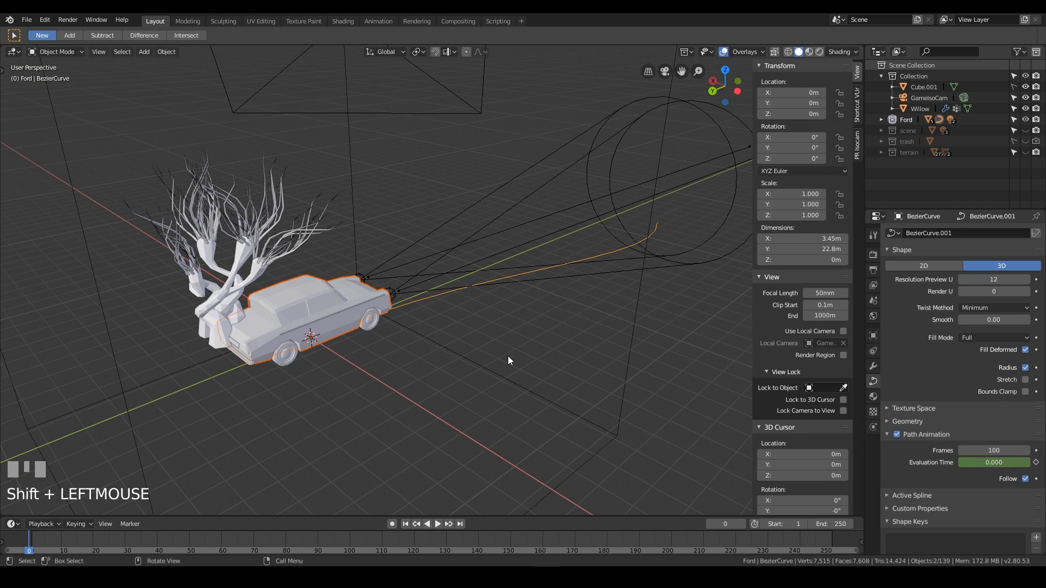
{"action": "key", "text": "ctrl+p"}
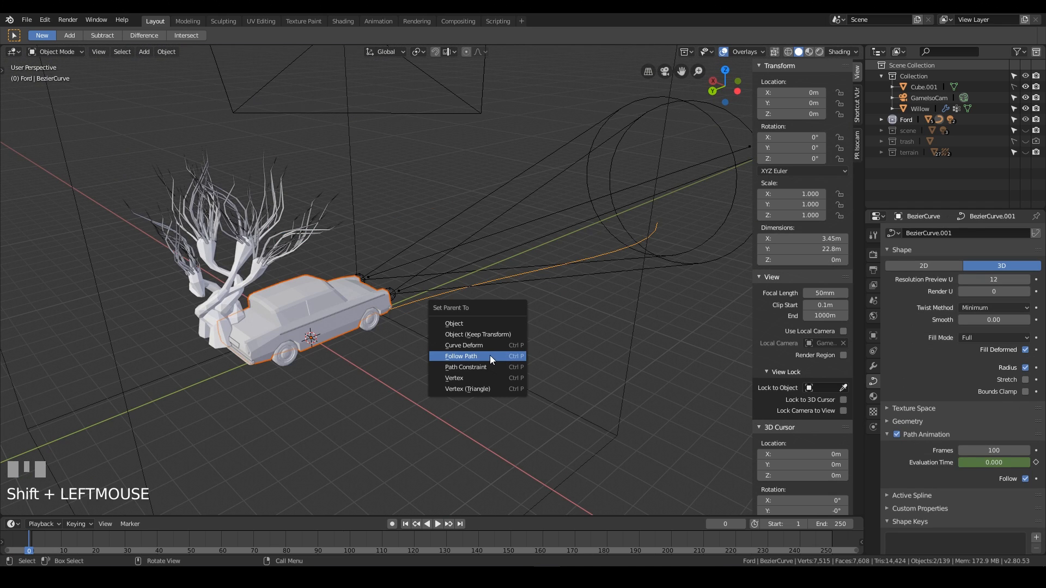
{"action": "left_click", "coordinate": [489, 355]}
Scrub the timeline to preview the car following the path.
{"action": "right_click", "coordinate": [42, 547]}
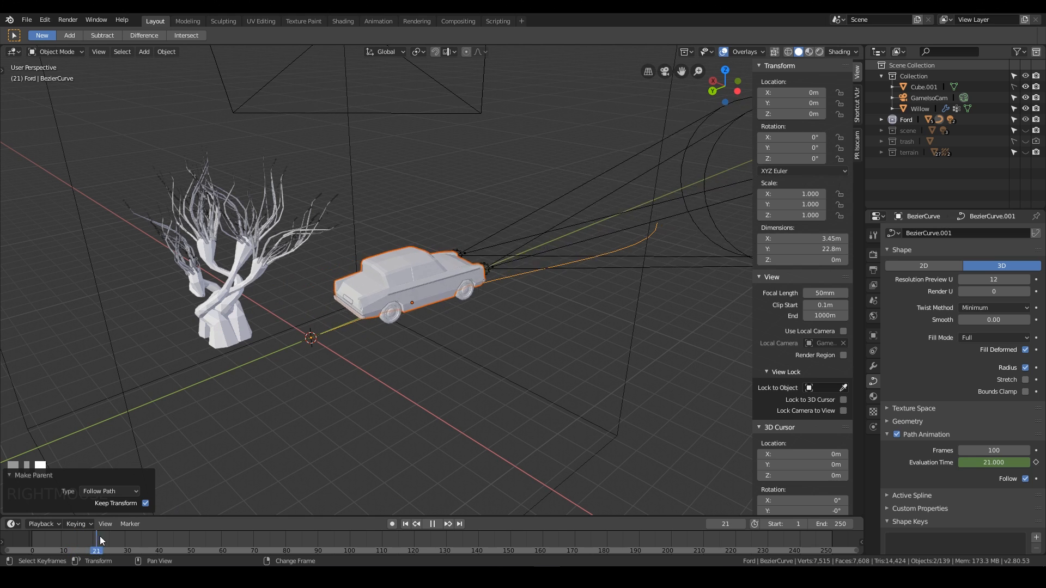
{"action": "right_click_drag", "start_coordinate": [227, 551], "coordinate": [423, 546]}
{"action": "right_click_drag", "start_coordinate": [286, 539], "coordinate": [48, 544]}
{"action": "key", "text": "space"}
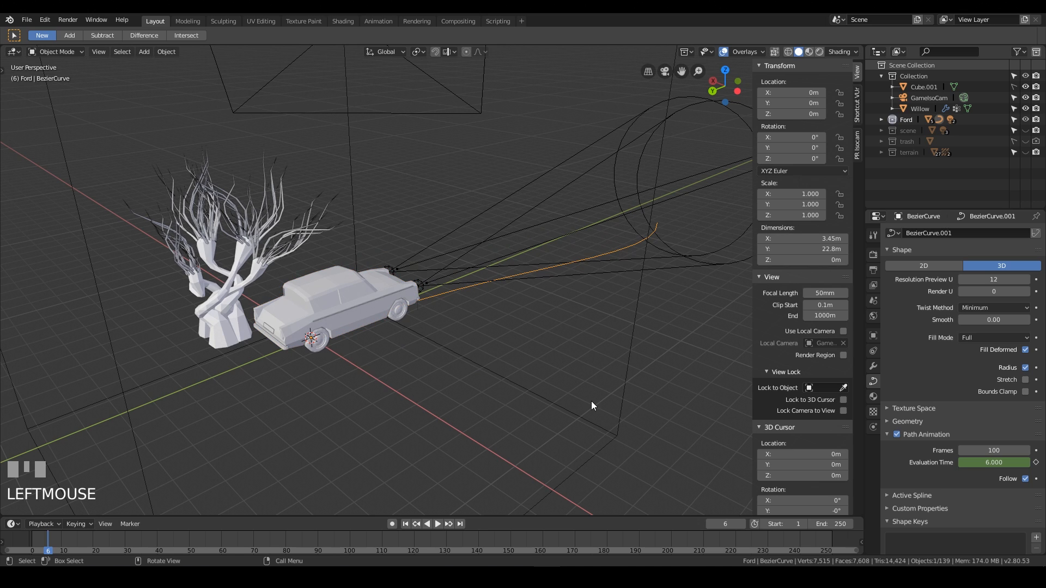
Try moving the car about 1.1 m in X and Y, then undo the move.
{"action": "key", "text": "g"}
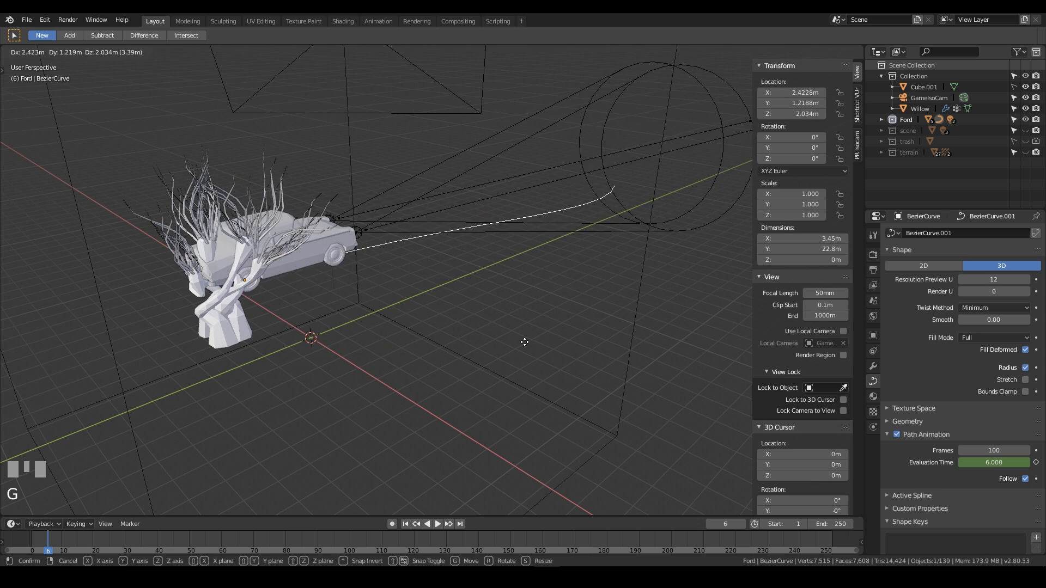
{"action": "left_click", "coordinate": [580, 323]}
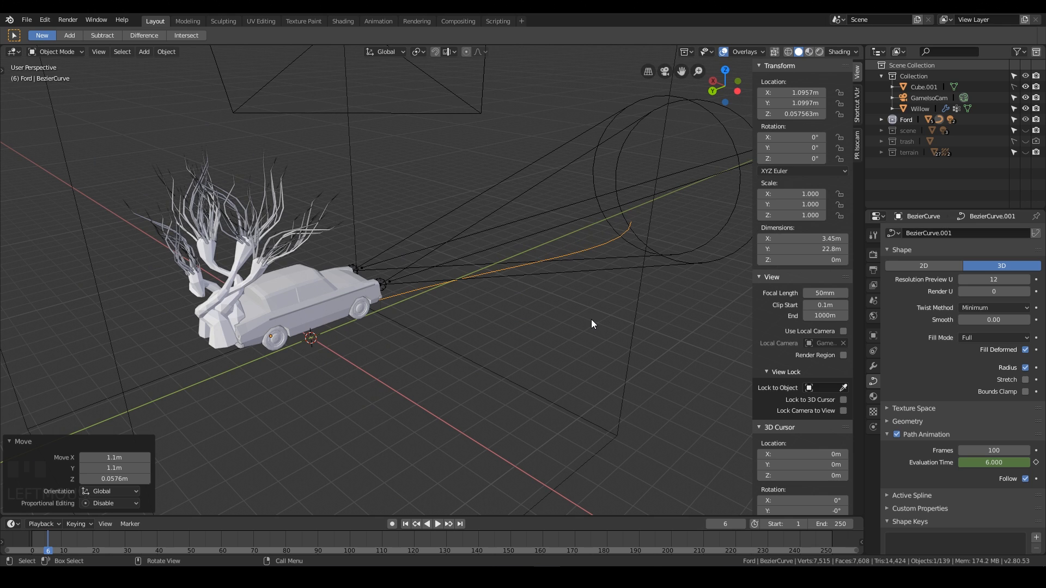
{"action": "key", "text": "KP_7"}
{"action": "scroll", "coordinate": [577, 290], "scroll_direction": "down", "scroll_amount": 5}
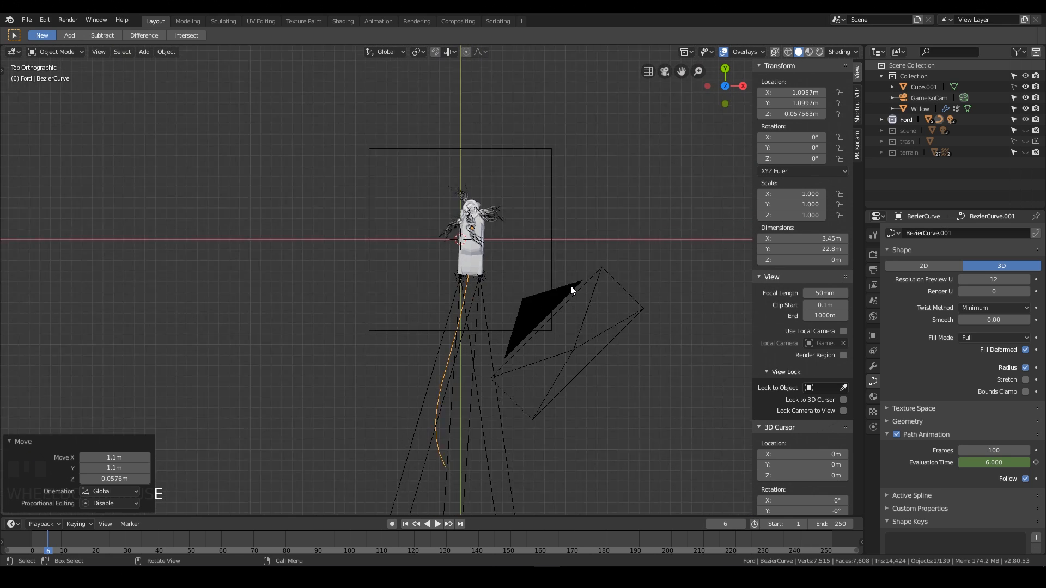
{"action": "scroll", "coordinate": [575, 293], "scroll_direction": "down", "scroll_amount": 1}
{"action": "key", "text": "ctrl+z"}
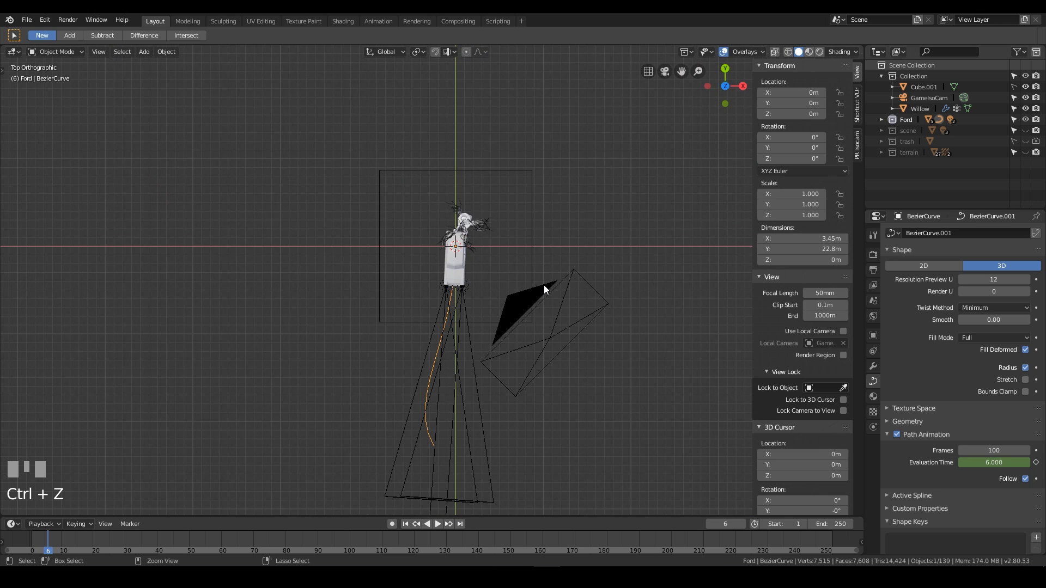
Move the car about -8.5 m in X and 20.1 m in Y onto the path, and check it through the camera.
{"action": "key", "text": "g"}
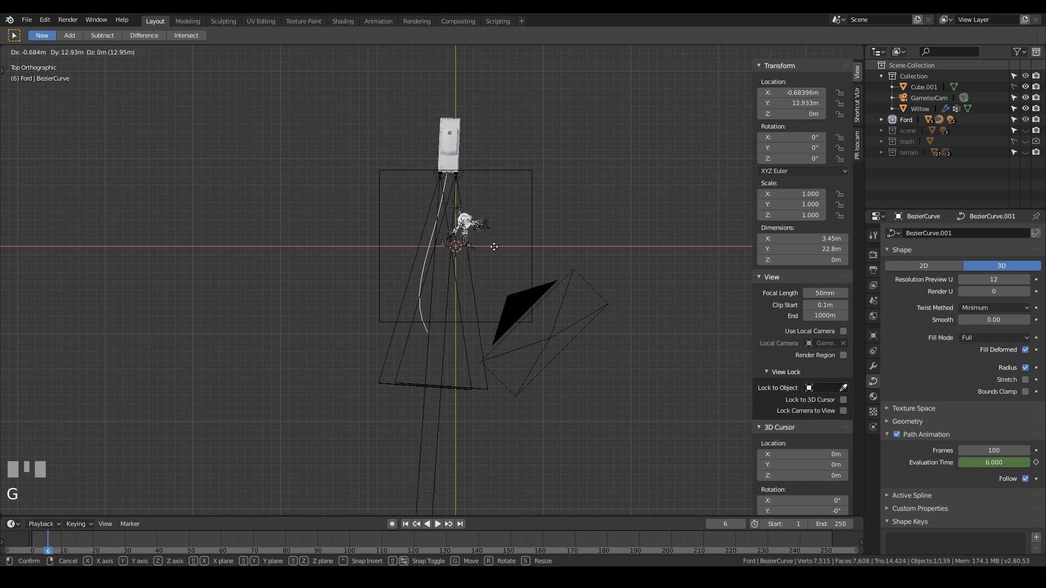
{"action": "left_click", "coordinate": [449, 225]}
{"action": "key", "text": "KP_0"}
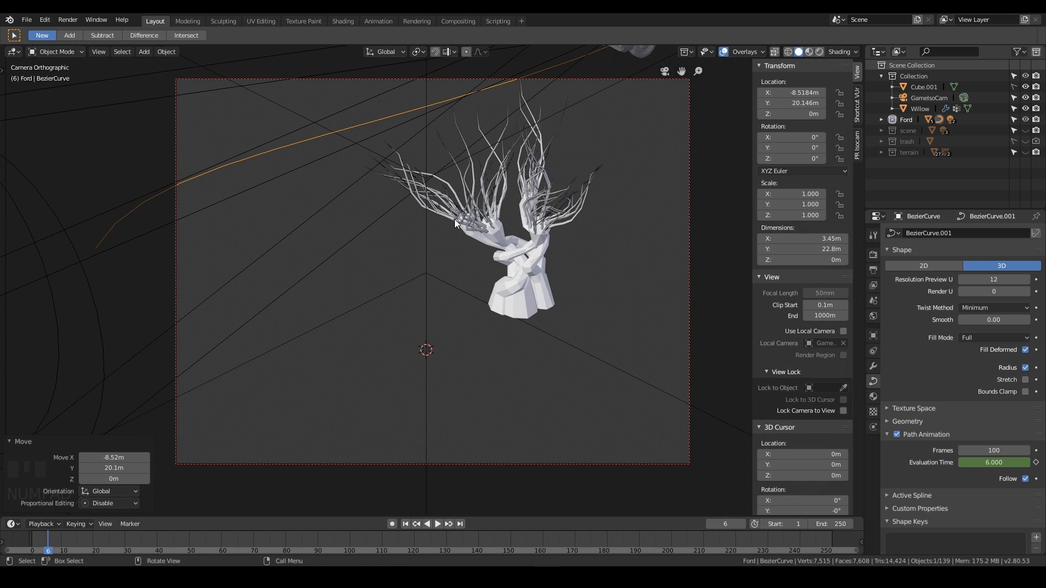
{"action": "scroll", "coordinate": [460, 181], "scroll_direction": "down", "scroll_amount": 3}
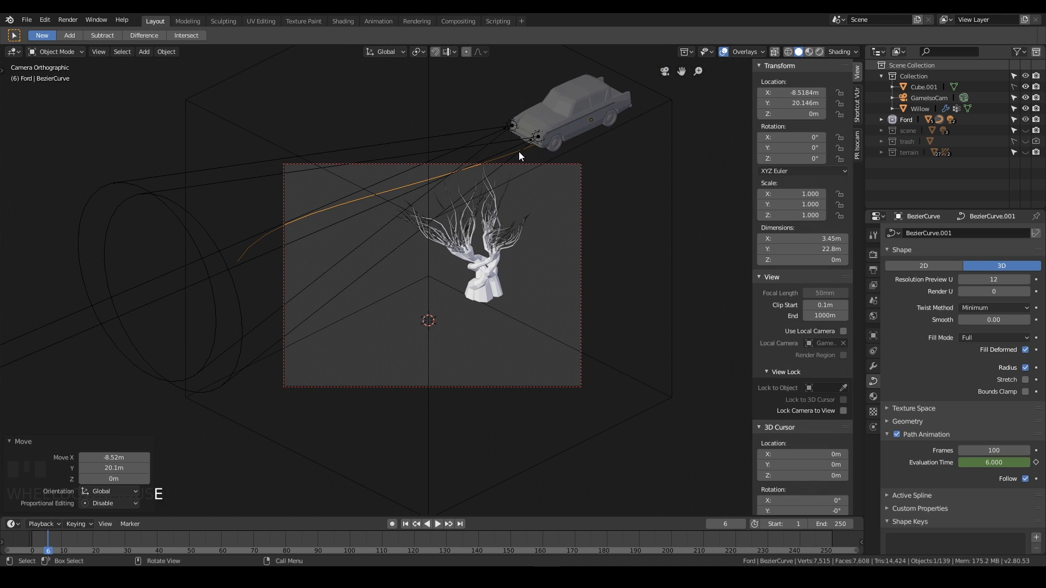
Edit the path curve in top view and move its end control point about 27 m in X and -19 m in Y.
{"action": "left_click", "coordinate": [404, 187]}
{"action": "key", "text": "Tab"}
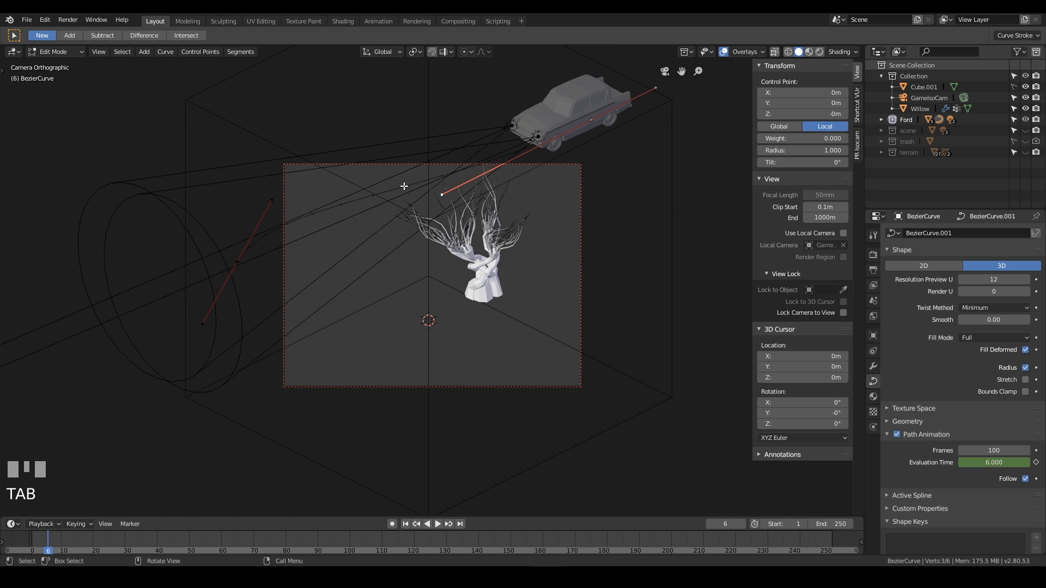
{"action": "key", "text": "KP_7"}
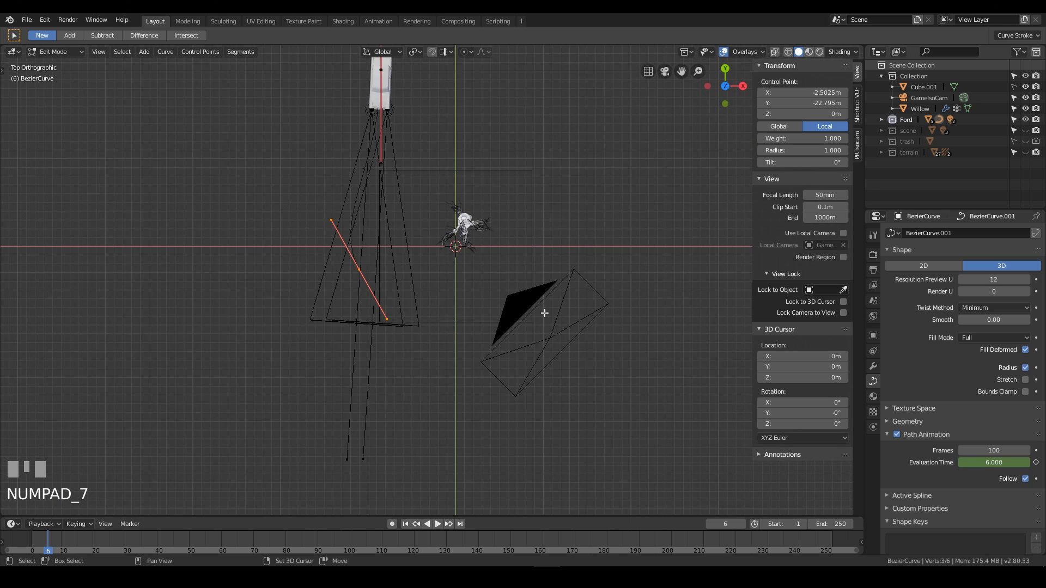
{"action": "middle_click_drag", "start_coordinate": [544, 312], "coordinate": [454, 266], "text": "shift"}
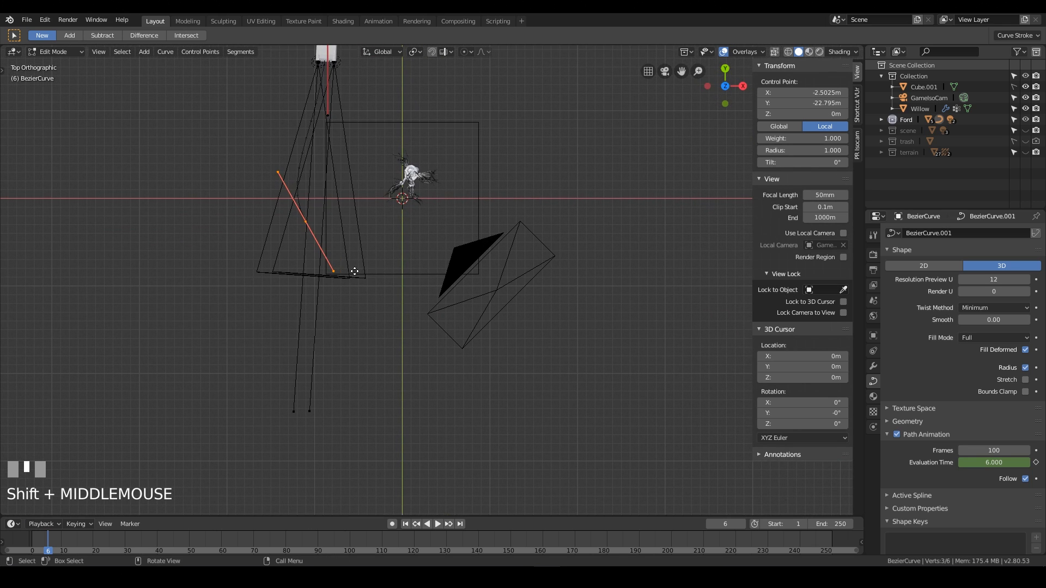
{"action": "key", "text": "g"}
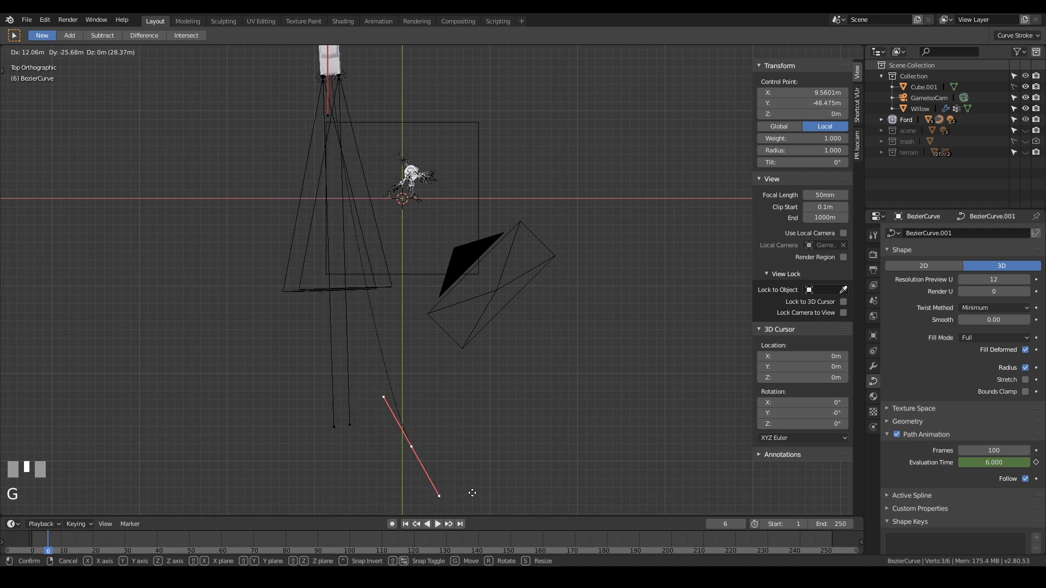
{"action": "left_click", "coordinate": [591, 437]}
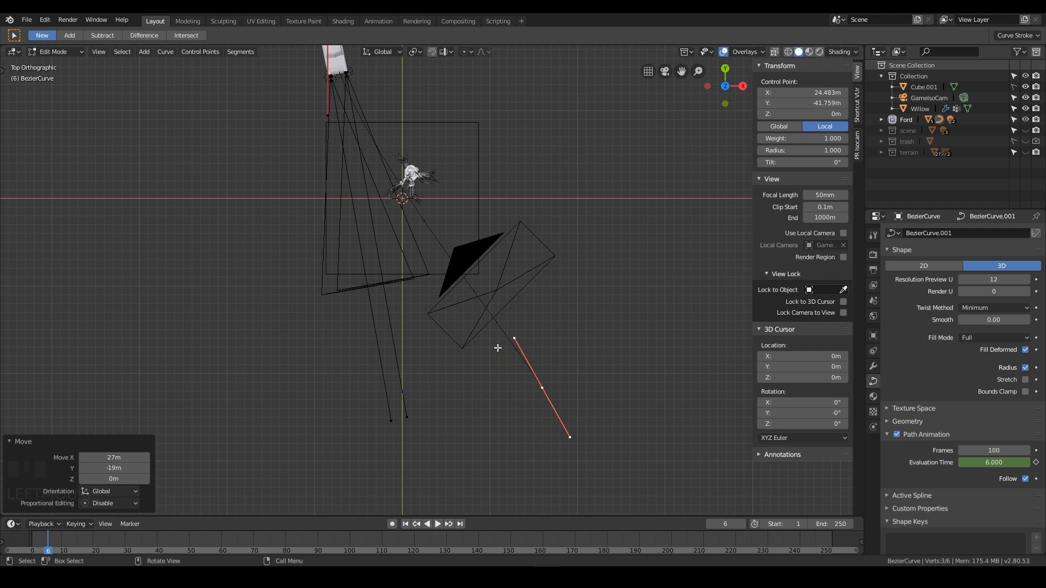
Move the curve's handle vertices to reshape the path around the diorama.
{"action": "left_click", "coordinate": [512, 335]}
{"action": "key", "text": "g"}
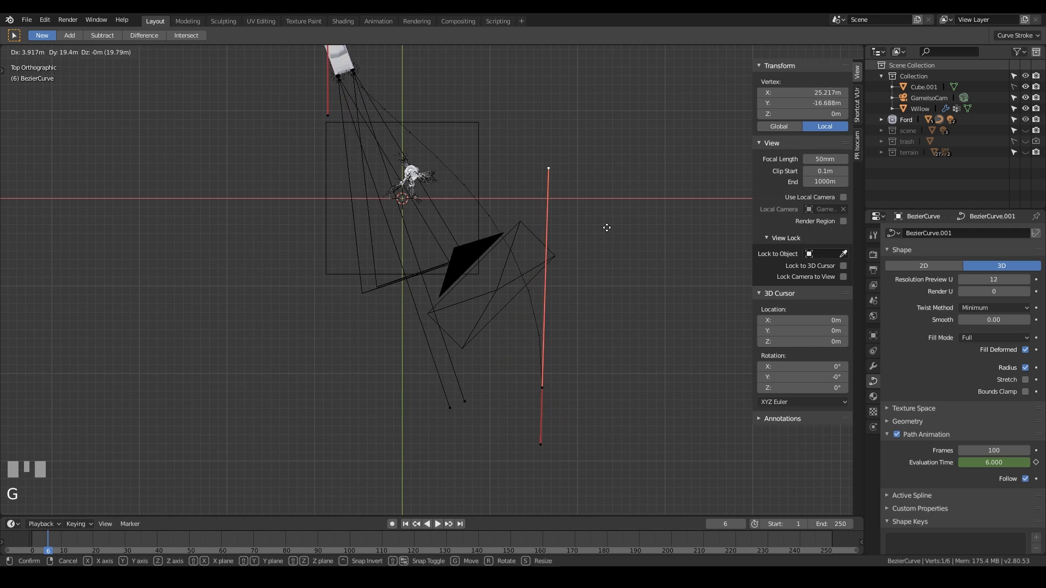
{"action": "left_click", "coordinate": [598, 279]}
{"action": "left_click", "coordinate": [331, 123]}
{"action": "key", "text": "g"}
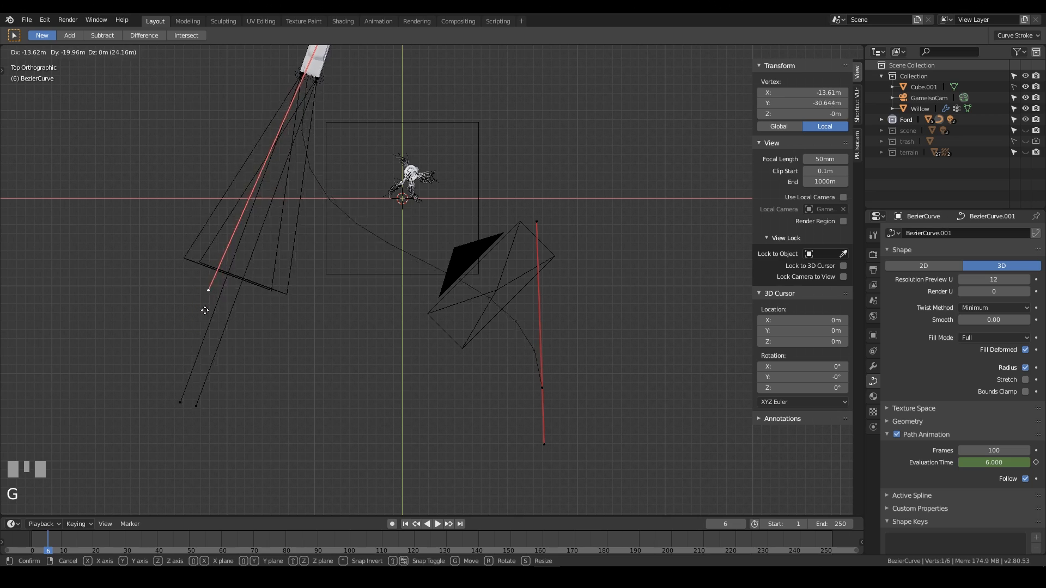
{"action": "left_click", "coordinate": [224, 295]}
Move another path point about 1.87 m in X and 2.8 m in Y.
{"action": "middle_click_drag", "start_coordinate": [360, 157], "coordinate": [581, 257], "text": "shift"}
{"action": "key", "text": "g"}
{"action": "left_click", "coordinate": [377, 275]}
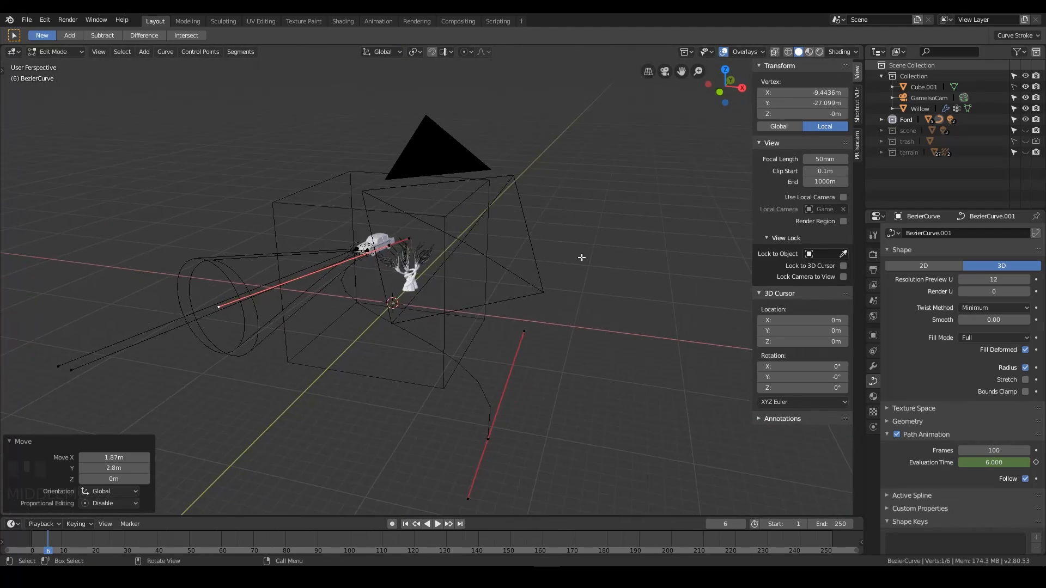
Scrub the timeline to preview the car on the edited path through the camera.
{"action": "key", "text": "KP_0"}
{"action": "left_click_drag", "start_coordinate": [122, 538], "coordinate": [140, 538]}
{"action": "right_click_drag", "start_coordinate": [140, 538], "coordinate": [47, 542]}
{"action": "middle_click_drag", "start_coordinate": [275, 349], "coordinate": [336, 337]}
{"action": "scroll", "coordinate": [467, 330], "scroll_direction": "down", "scroll_amount": 3}
{"action": "key", "text": "KP_0"}
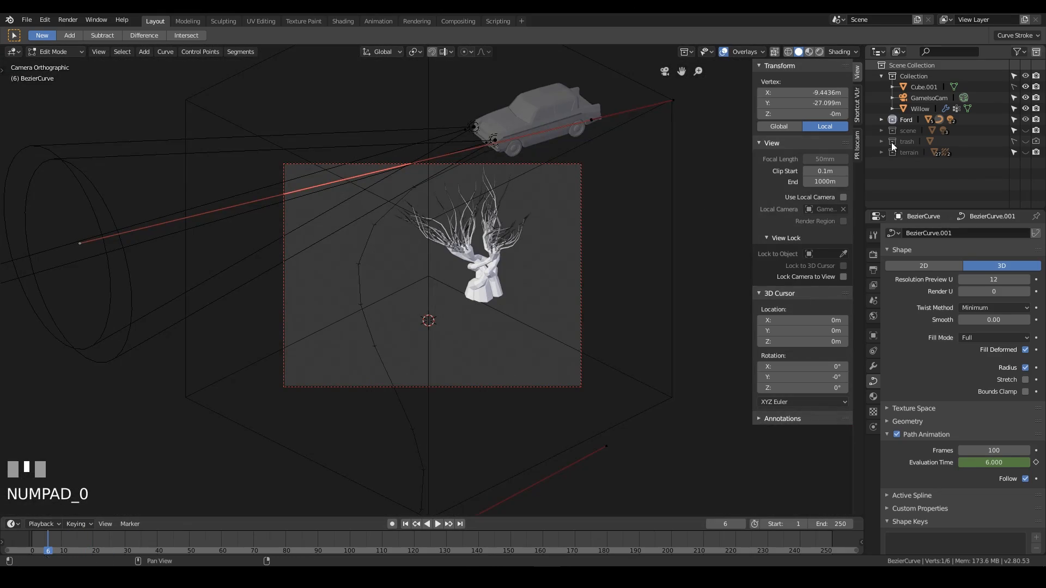
Unhide the terrain and scene objects in the viewport.
{"action": "left_click", "coordinate": [1024, 152]}
{"action": "left_click", "coordinate": [1024, 130]}
{"action": "middle_click_drag", "start_coordinate": [354, 234], "coordinate": [518, 245]}
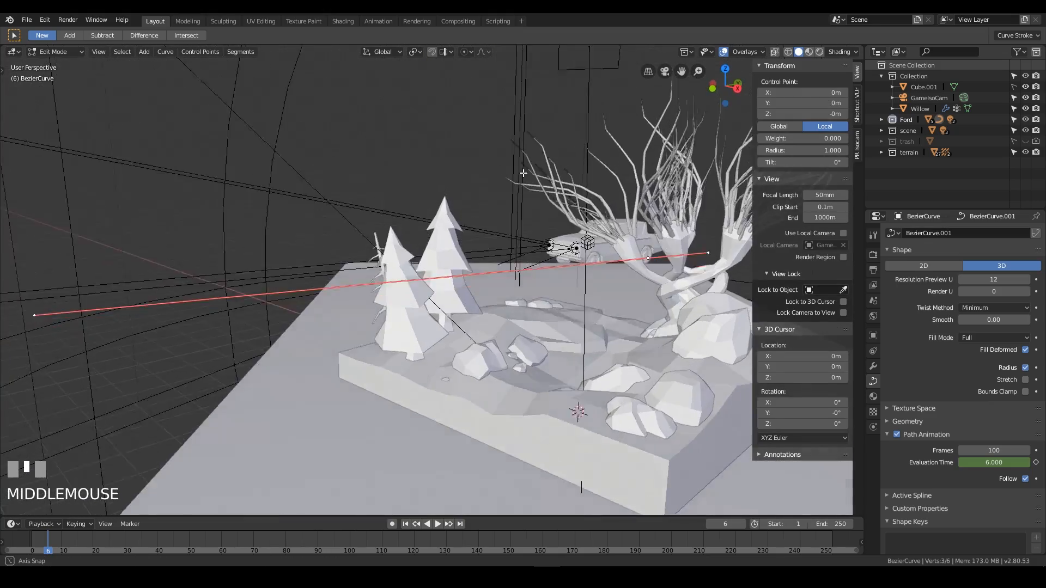
{"action": "scroll", "coordinate": [518, 245], "scroll_direction": "down", "scroll_amount": 2}
Move path control points across the diorama, the last one about -9.76 m in X and 13.9 m in Y without Z.
{"action": "key", "text": "g"}
{"action": "left_click", "coordinate": [610, 279]}
{"action": "scroll", "coordinate": [544, 356], "scroll_direction": "down", "scroll_amount": 3}
{"action": "middle_click_drag", "start_coordinate": [610, 279], "coordinate": [654, 332]}
{"action": "left_click", "coordinate": [710, 390]}
{"action": "key", "text": "g"}
{"action": "key", "text": "shift+z"}
{"action": "left_click", "coordinate": [381, 320]}
In camera view, raise and reposition path control points so the curve passes above the diorama.
{"action": "key", "text": "KP_0"}
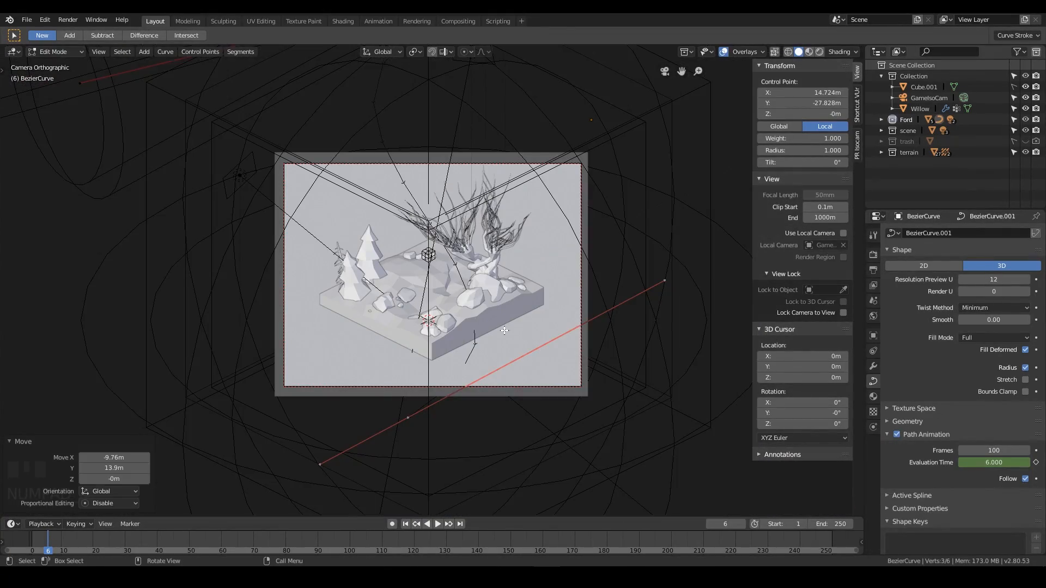
{"action": "key", "text": "g"}
{"action": "left_click", "coordinate": [460, 402]}
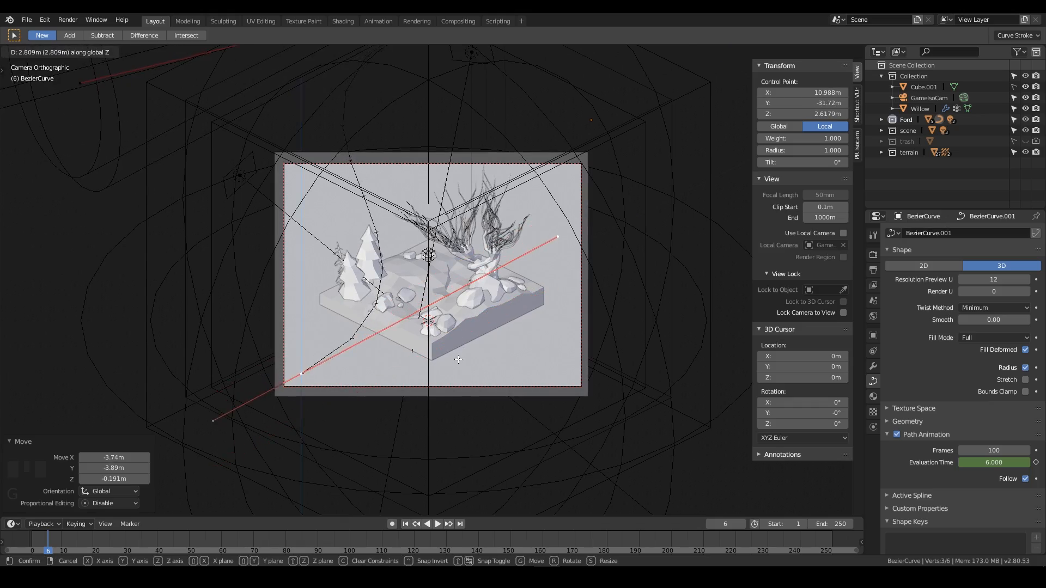
{"action": "middle_click_drag", "start_coordinate": [459, 402], "coordinate": [431, 521], "text": "shift"}
{"action": "left_click", "coordinate": [532, 187]}
{"action": "key", "text": "g"}
{"action": "key", "text": "shift+z"}
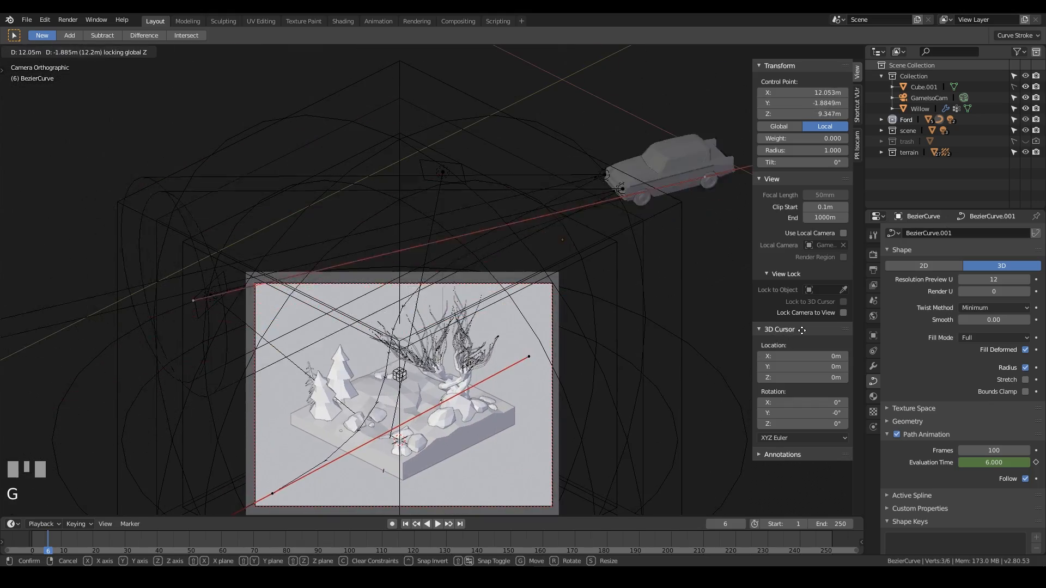
{"action": "left_click", "coordinate": [664, 321]}
{"action": "middle_click_drag", "start_coordinate": [665, 321], "coordinate": [218, 125]}
Move the curve's far end point to extend the path and leave edit mode.
{"action": "left_click", "coordinate": [214, 124]}
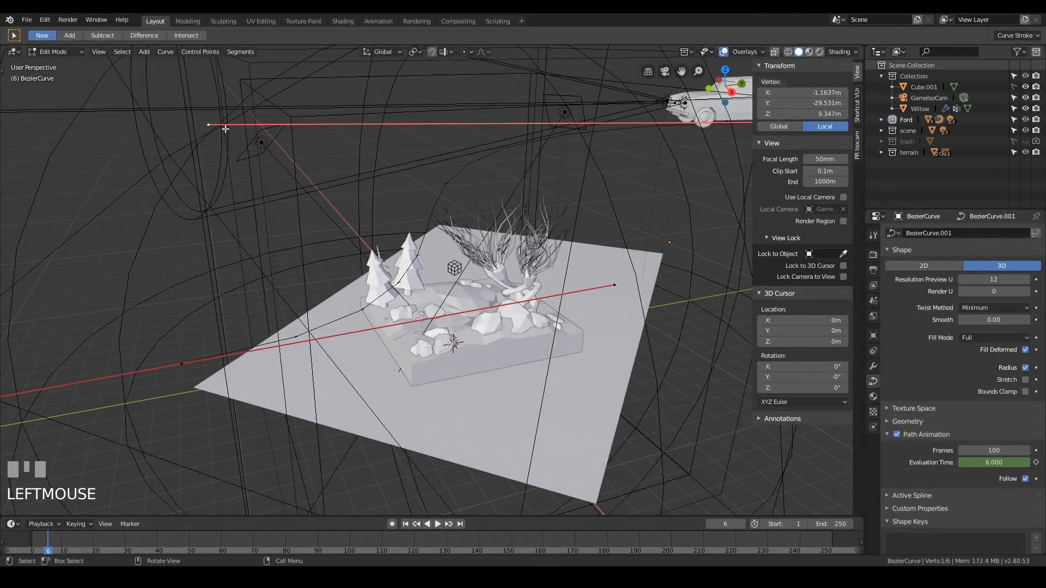
{"action": "key", "text": "g"}
{"action": "left_click", "coordinate": [452, 96]}
{"action": "middle_click_drag", "start_coordinate": [452, 96], "coordinate": [571, 234]}
{"action": "left_click", "coordinate": [467, 93]}
{"action": "middle_click_drag", "start_coordinate": [572, 235], "coordinate": [602, 242], "text": "shift"}
{"action": "key", "text": "x"}
{"action": "key", "text": "Escape"}
{"action": "key", "text": "Tab"}
Play the animation through the camera to preview the car's flight.
{"action": "key", "text": "KP_0"}
{"action": "scroll", "coordinate": [293, 463], "scroll_direction": "up", "scroll_amount": 2}
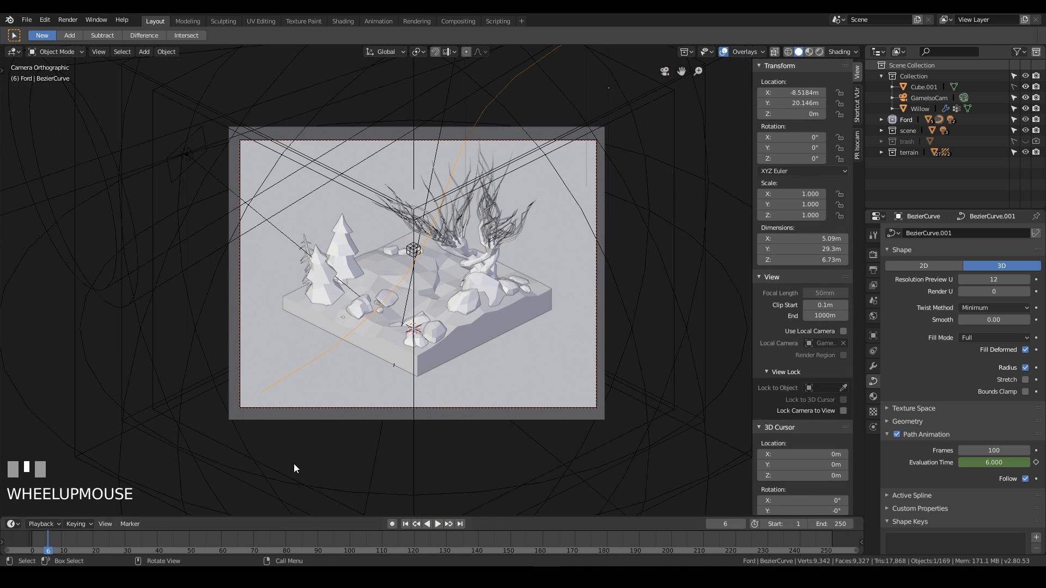
{"action": "key", "text": "alt+a"}
{"action": "key", "text": "space"}
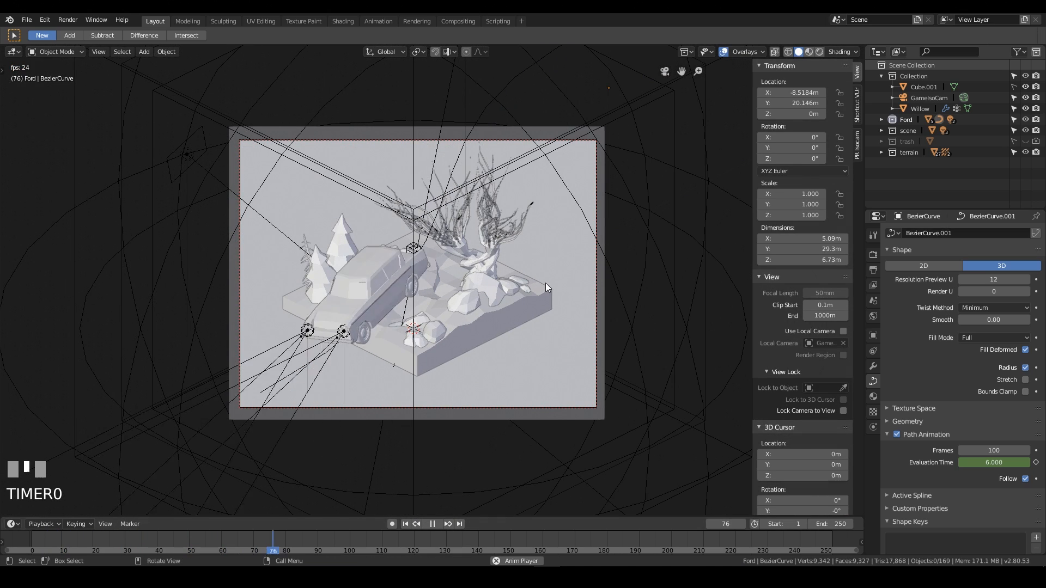
{"action": "scroll", "coordinate": [343, 335], "scroll_direction": "down", "scroll_amount": 1}
Move one more path control point horizontally, excluding Z, to adjust where the car enters the frame.
{"action": "key", "text": "Tab"}
{"action": "key", "text": "grave"}
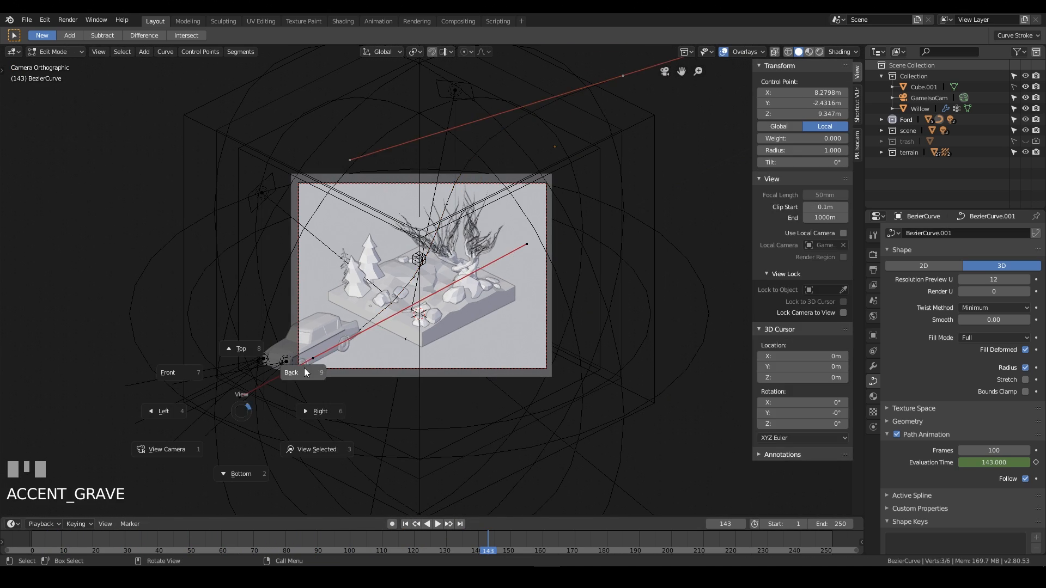
{"action": "middle_click_drag", "start_coordinate": [304, 368], "coordinate": [272, 371]}
{"action": "key", "text": "KP_0"}
{"action": "left_click", "coordinate": [369, 362]}
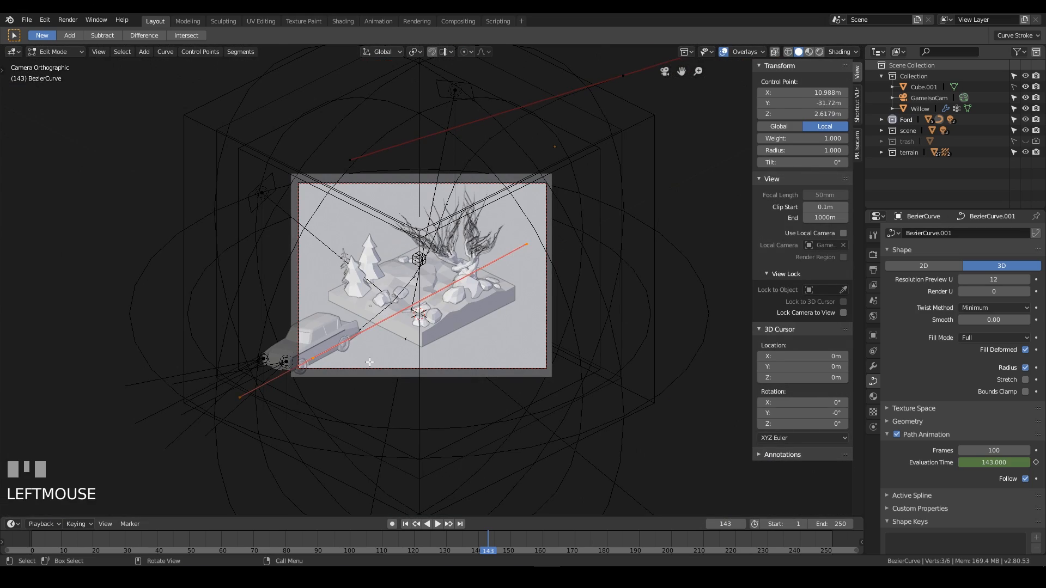
{"action": "key", "text": "g"}
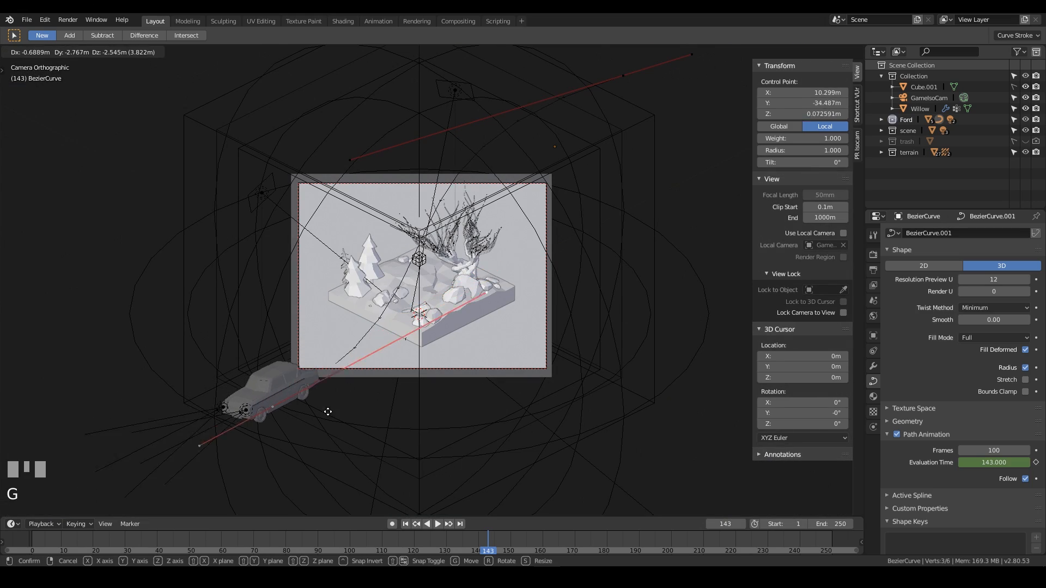
{"action": "key", "text": "shift+z"}
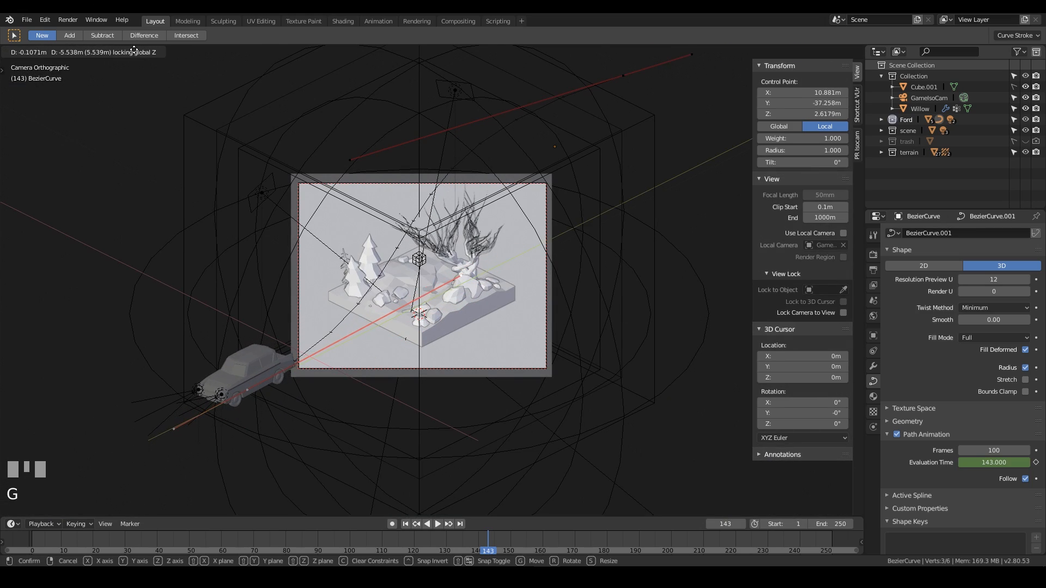
{"action": "left_click", "coordinate": [244, 451]}
{"action": "scroll", "coordinate": [328, 423], "scroll_direction": "up", "scroll_amount": 4}
{"action": "key", "text": "Tab"}
Play the animation from frame 46 to preview the path.
{"action": "left_click", "coordinate": [165, 549]}
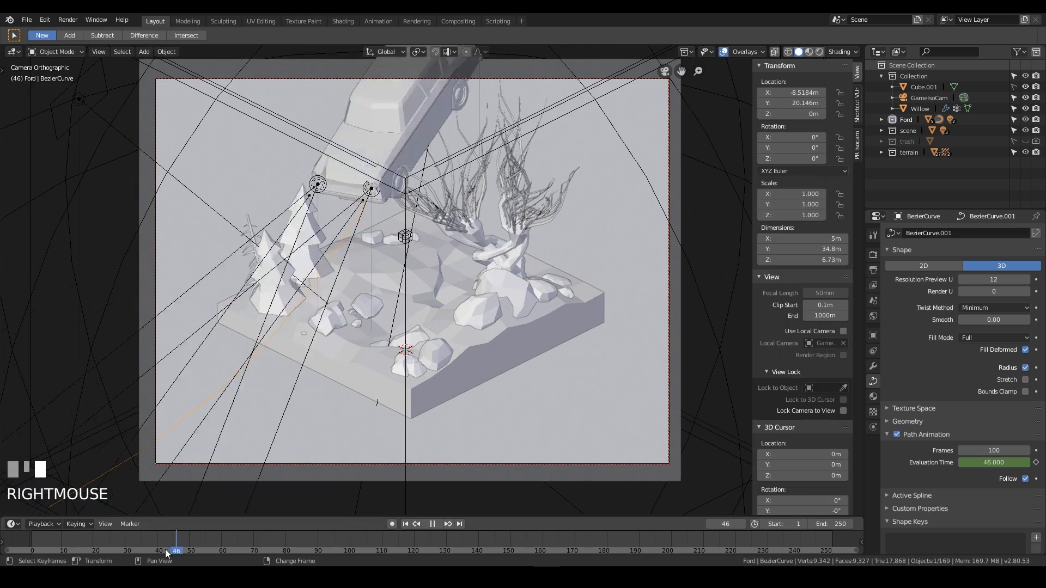
{"action": "key", "text": "space"}
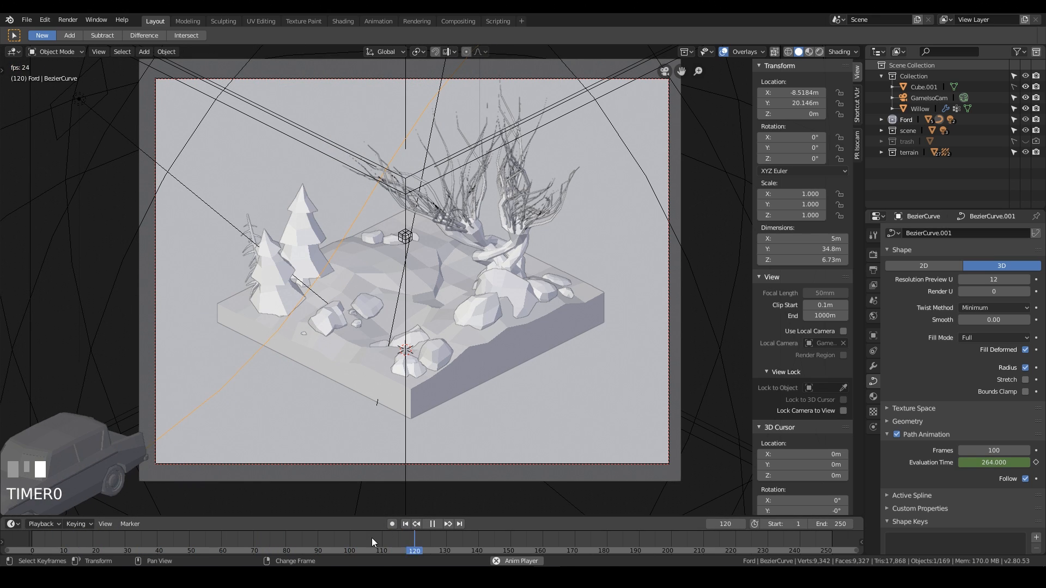
{"action": "right_click", "coordinate": [553, 250]}
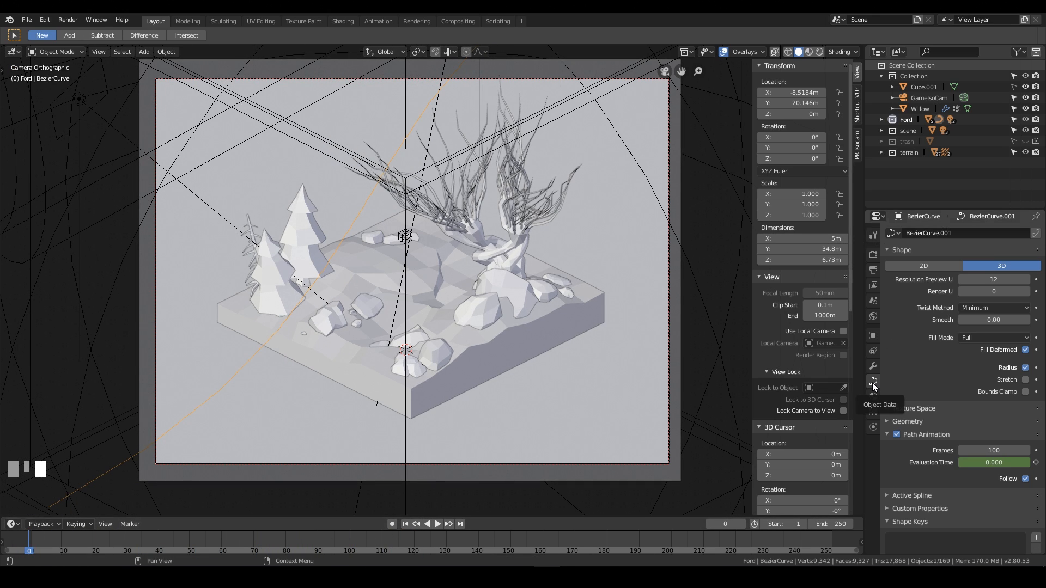
Set the curve's Path Animation frames to 50.
{"action": "scroll", "coordinate": [560, 240], "scroll_direction": "down", "scroll_amount": 3}
{"action": "scroll", "coordinate": [560, 239], "scroll_direction": "up", "scroll_amount": 3}
{"action": "scroll", "coordinate": [961, 416], "scroll_direction": "down", "scroll_amount": 2}
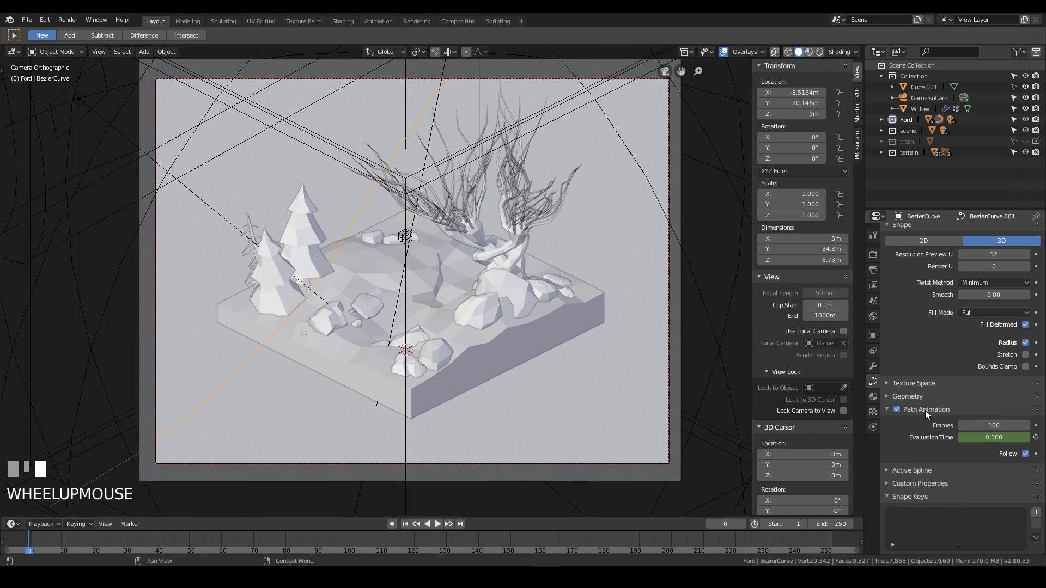
{"action": "left_click", "coordinate": [1001, 425]}
Play the animation to check the faster flight and return to frame 0.
{"action": "key", "text": "space"}
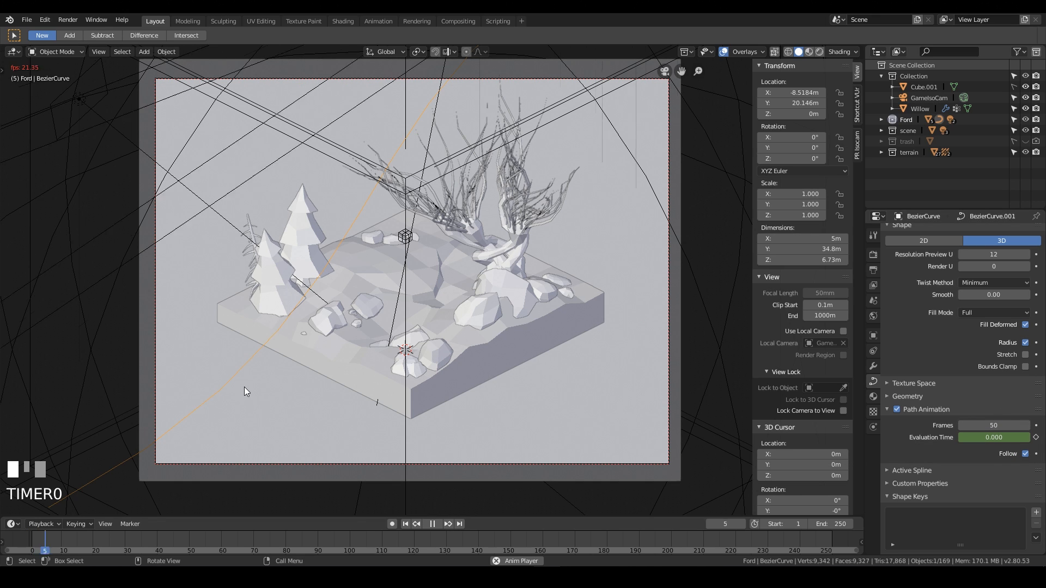
{"action": "right_click", "coordinate": [306, 545]}
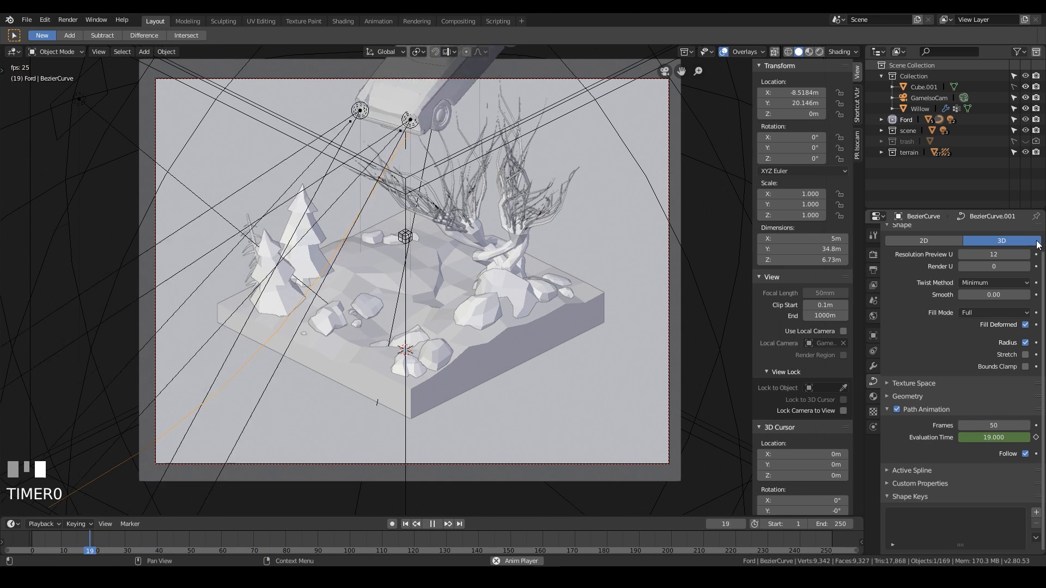
{"action": "key", "text": "space"}
{"action": "right_click", "coordinate": [47, 542]}
{"action": "right_click_drag", "start_coordinate": [46, 536], "coordinate": [28, 550]}
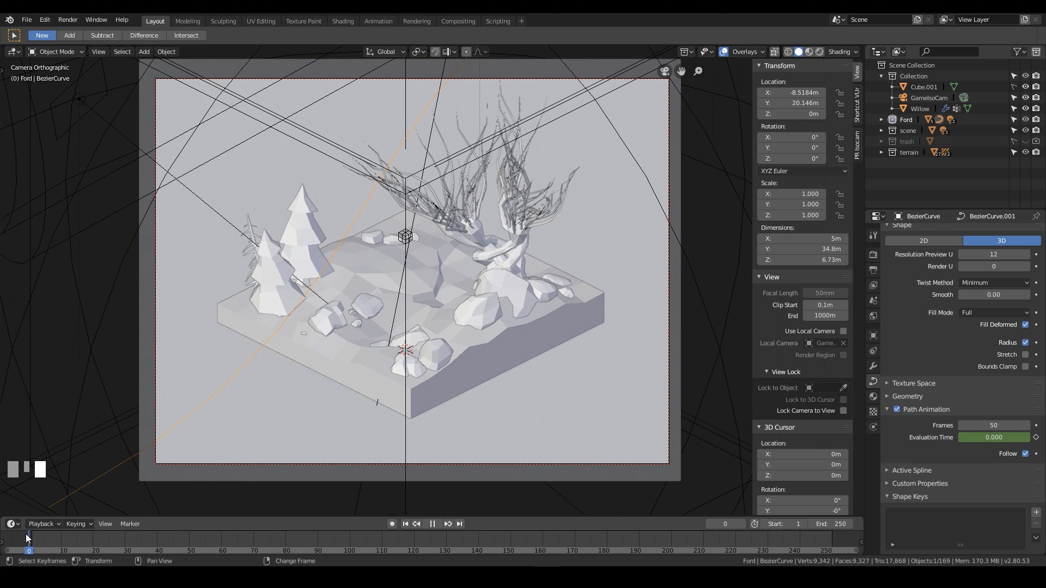
{"action": "scroll", "coordinate": [400, 276], "scroll_direction": "down", "scroll_amount": 2}
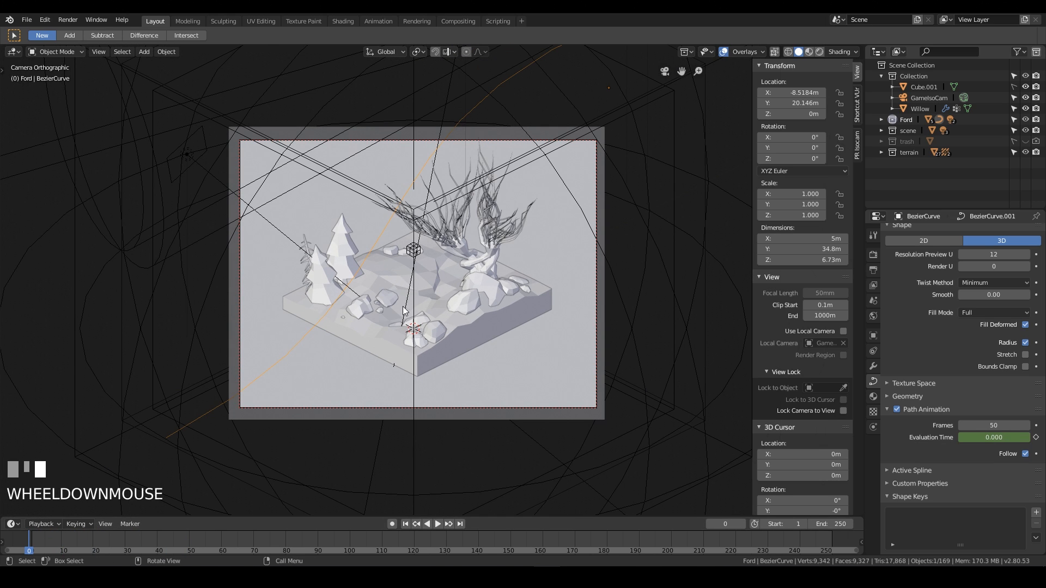
Select the camera and switch its type to Perspective.
{"action": "right_click", "coordinate": [596, 172]}
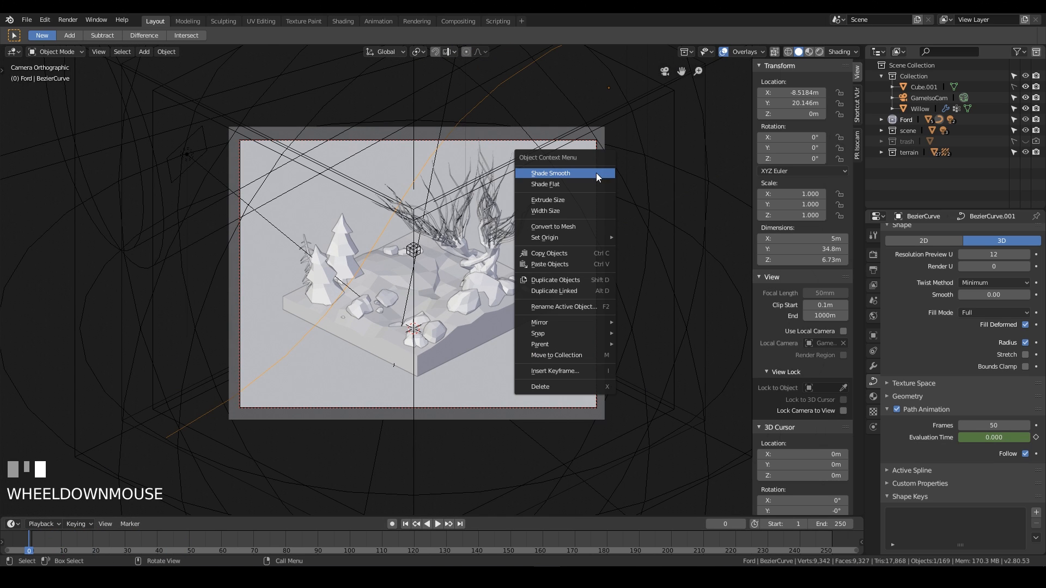
{"action": "left_click", "coordinate": [595, 144]}
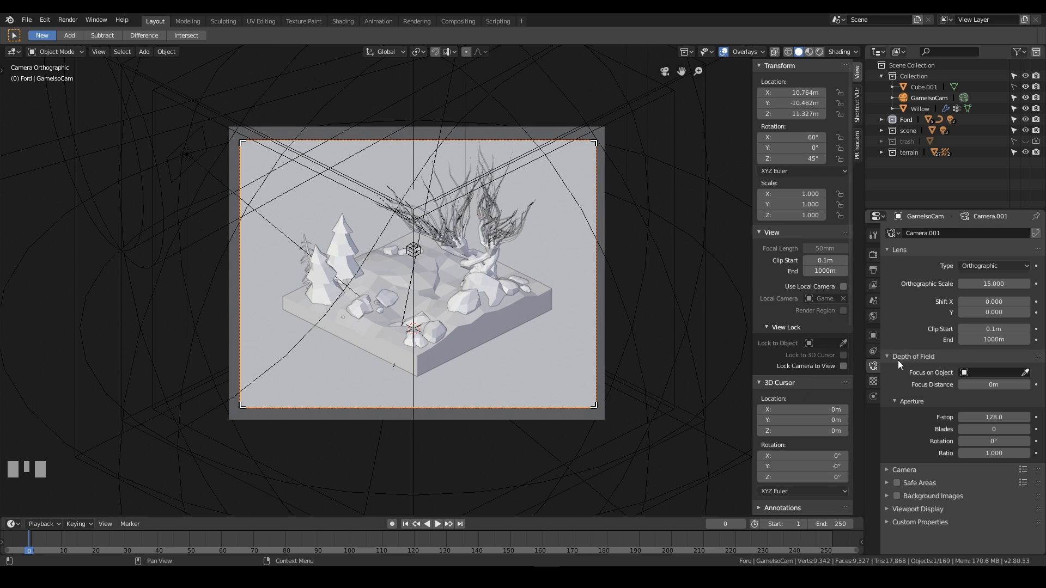
{"action": "left_click", "coordinate": [979, 269]}
{"action": "left_click", "coordinate": [991, 285]}
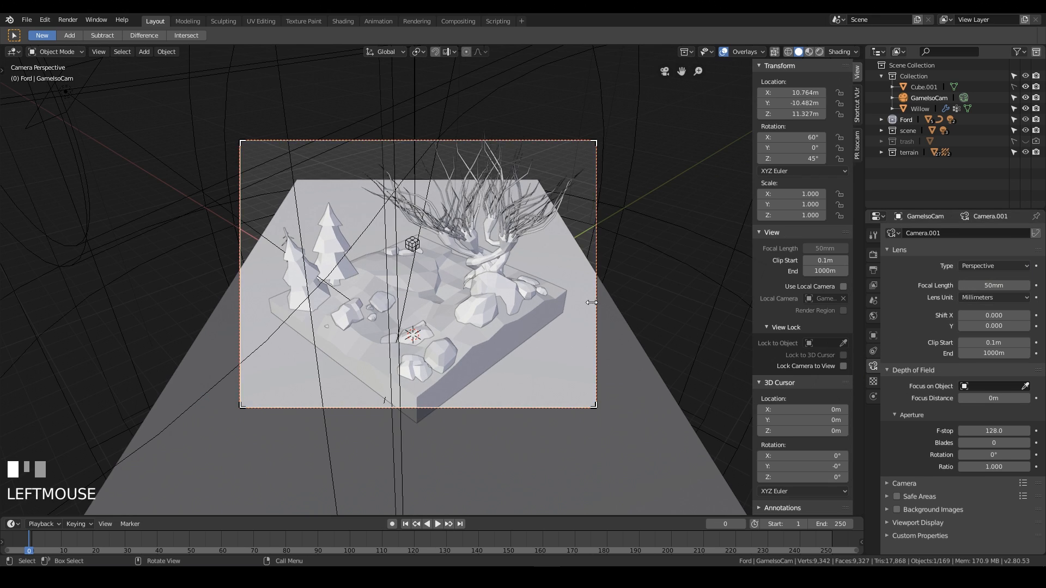
Lower the camera about 1.14 m along the global Z axis.
{"action": "middle_click_drag", "start_coordinate": [637, 362], "coordinate": [633, 333]}
{"action": "key", "text": "KP_0"}
{"action": "key", "text": "g"}
{"action": "key", "text": "z"}
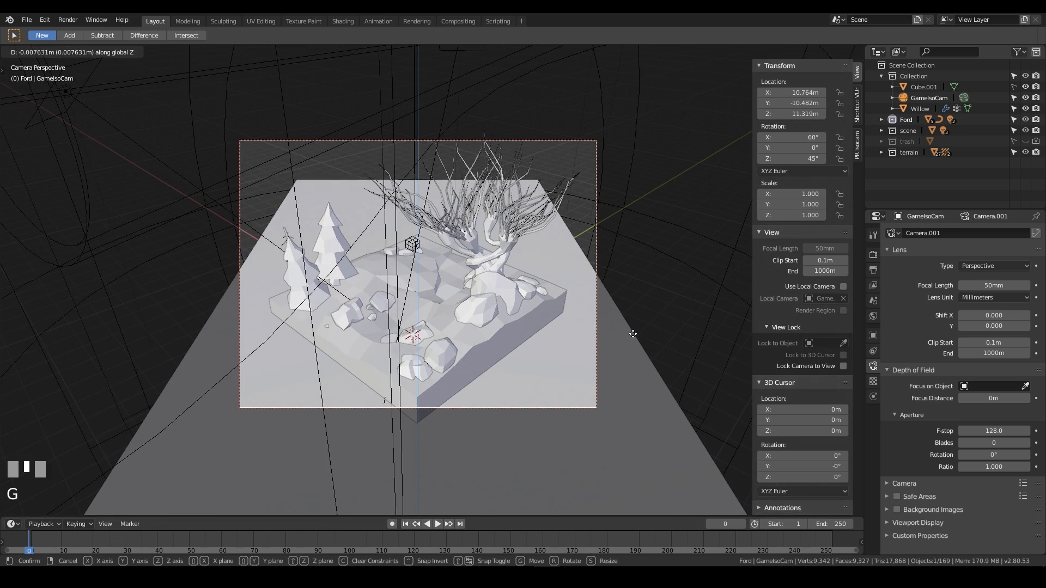
{"action": "left_click", "coordinate": [620, 406]}
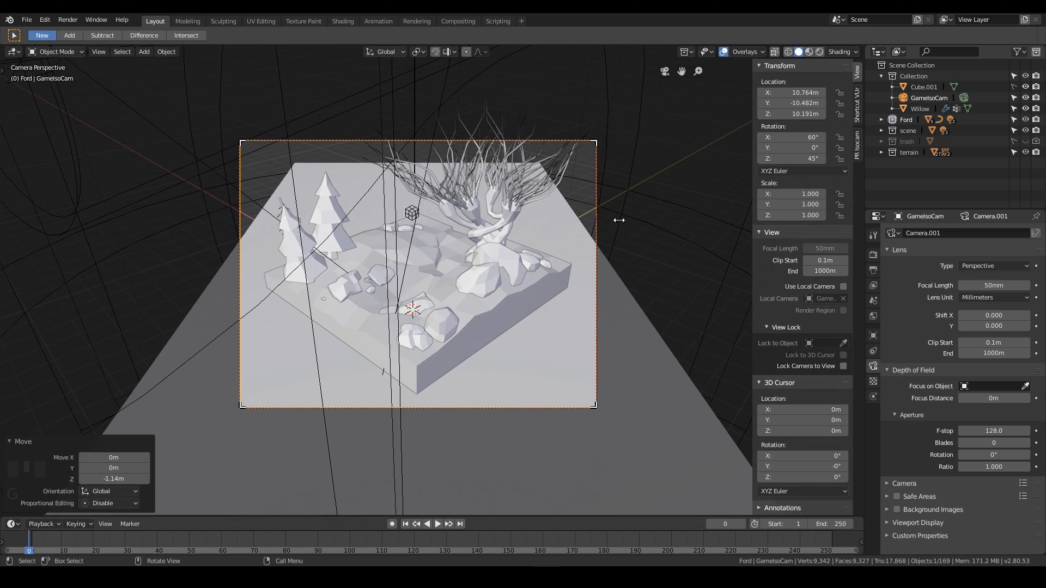
Move the camera about 2.35 m along its local Z axis and scrub the timeline to check the framing.
{"action": "key", "text": "g"}
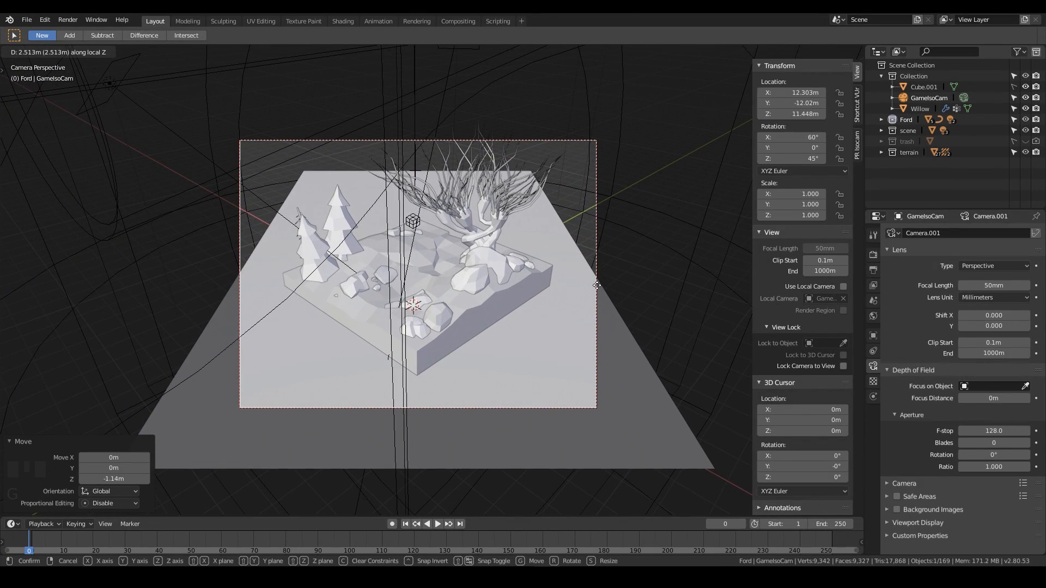
{"action": "left_click", "coordinate": [687, 248]}
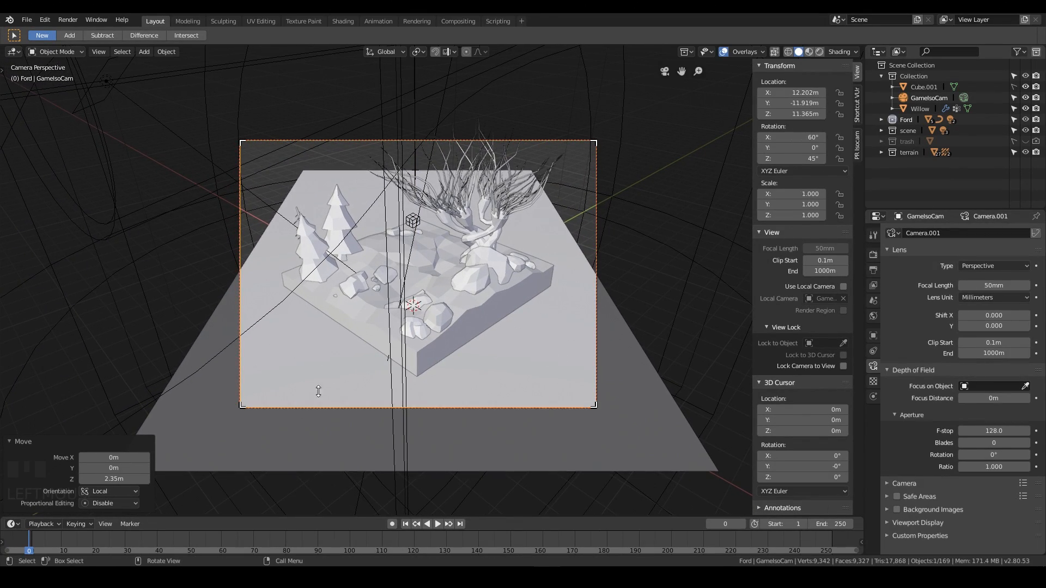
{"action": "left_click_drag", "start_coordinate": [48, 541], "coordinate": [61, 542]}
{"action": "right_click_drag", "start_coordinate": [42, 544], "coordinate": [123, 546]}
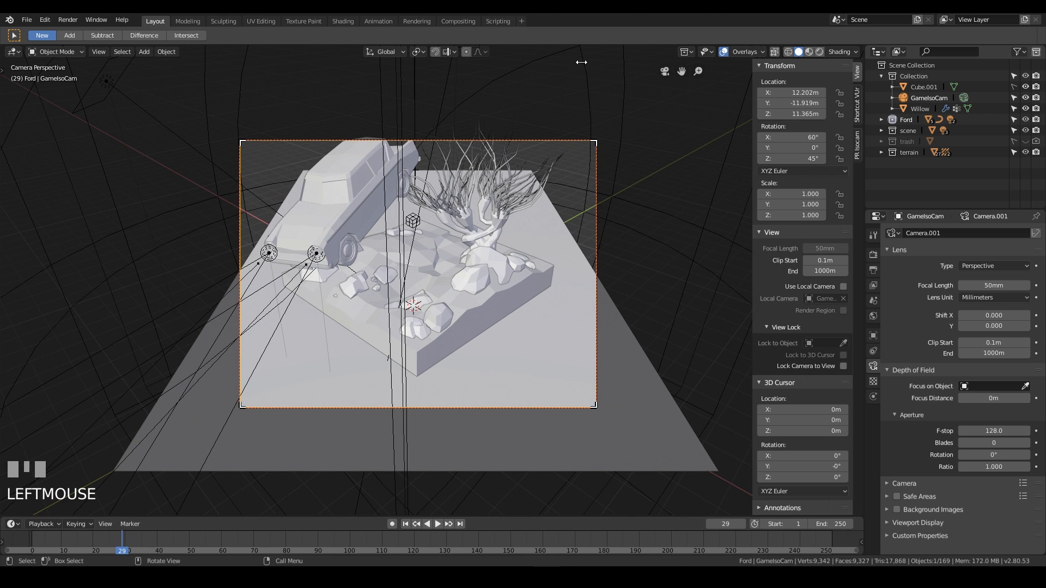
{"action": "scroll", "coordinate": [532, 149], "scroll_direction": "down", "scroll_amount": 5}
{"action": "scroll", "coordinate": [533, 218], "scroll_direction": "up", "scroll_amount": 4}
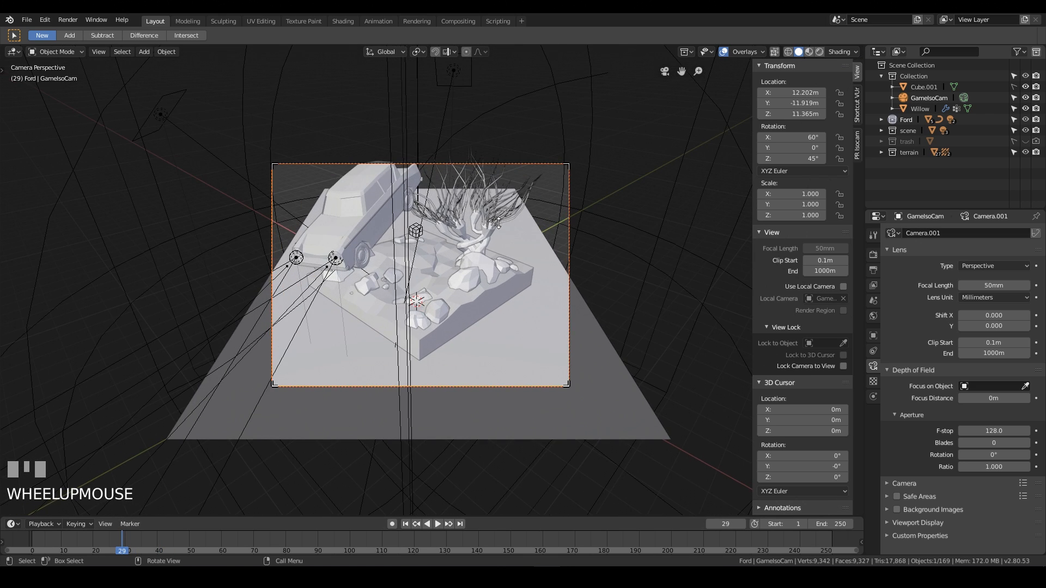
Select the Bezier flight path and inspect its control points in edit mode.
{"action": "left_click", "coordinate": [496, 105]}
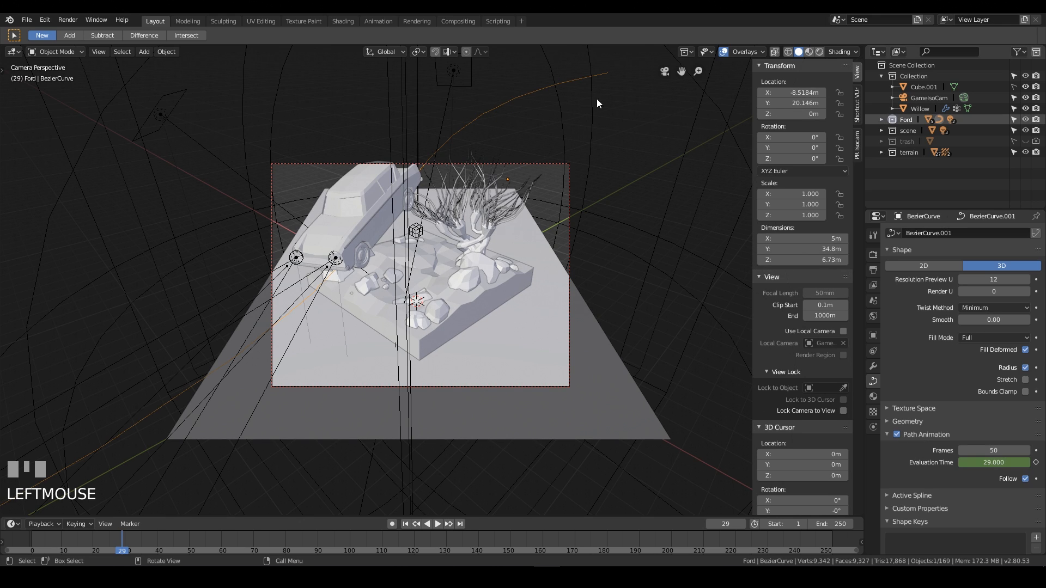
{"action": "middle_click_drag", "start_coordinate": [214, 434], "coordinate": [282, 280], "text": "shift"}
{"action": "scroll", "coordinate": [262, 319], "scroll_direction": "down", "scroll_amount": 2}
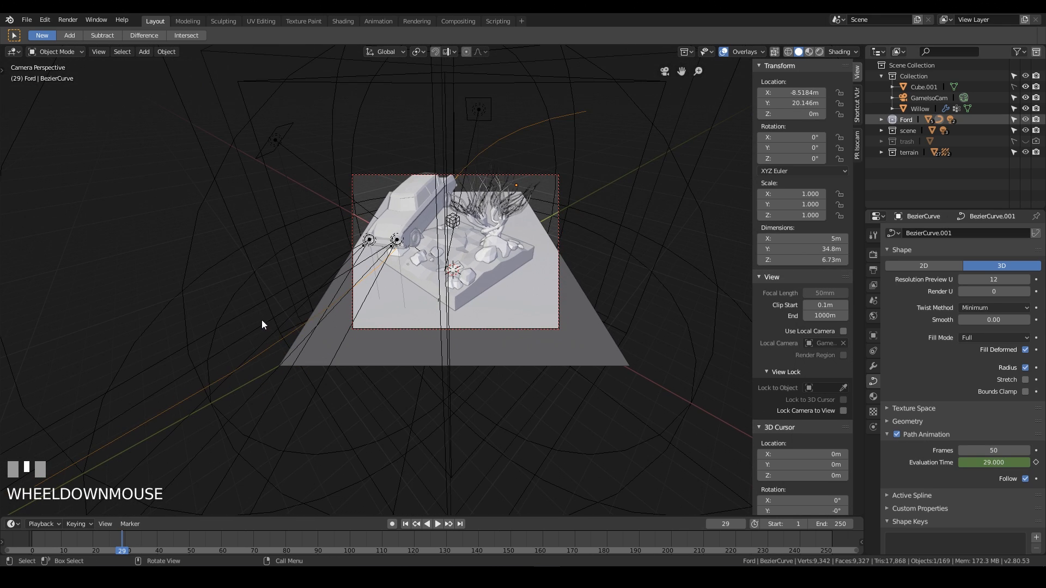
{"action": "key", "text": "Tab"}
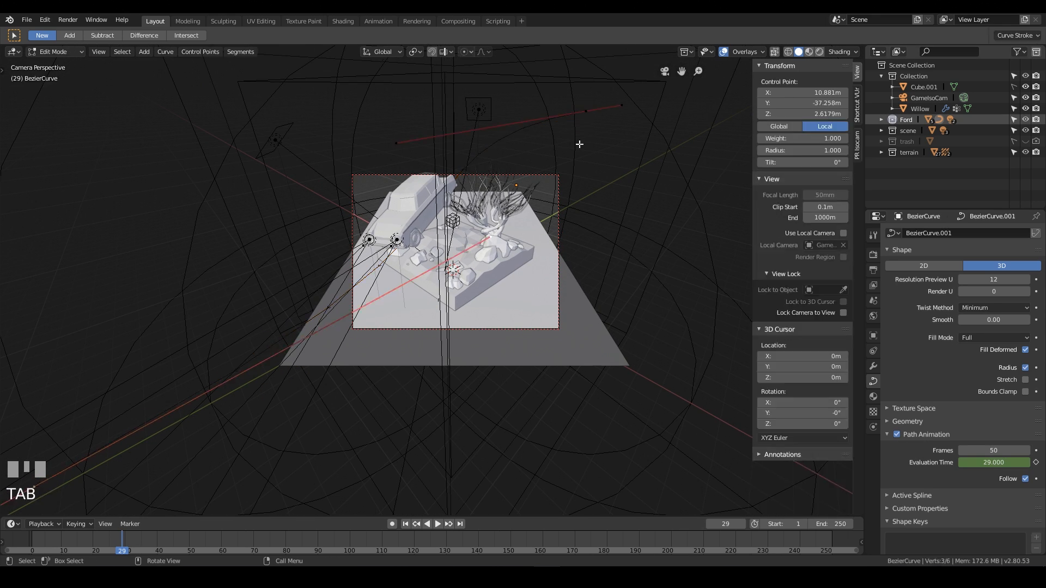
{"action": "middle_click_drag", "start_coordinate": [566, 141], "coordinate": [548, 240]}
{"action": "scroll", "coordinate": [563, 161], "scroll_direction": "down", "scroll_amount": 3}
{"action": "key", "text": "Tab"}
Select the flying car and scale it down to about 0.51 of its original size.
{"action": "left_click", "coordinate": [401, 273]}
{"action": "scroll", "coordinate": [507, 306], "scroll_direction": "up", "scroll_amount": 2}
{"action": "scroll", "coordinate": [506, 308], "scroll_direction": "up", "scroll_amount": 2}
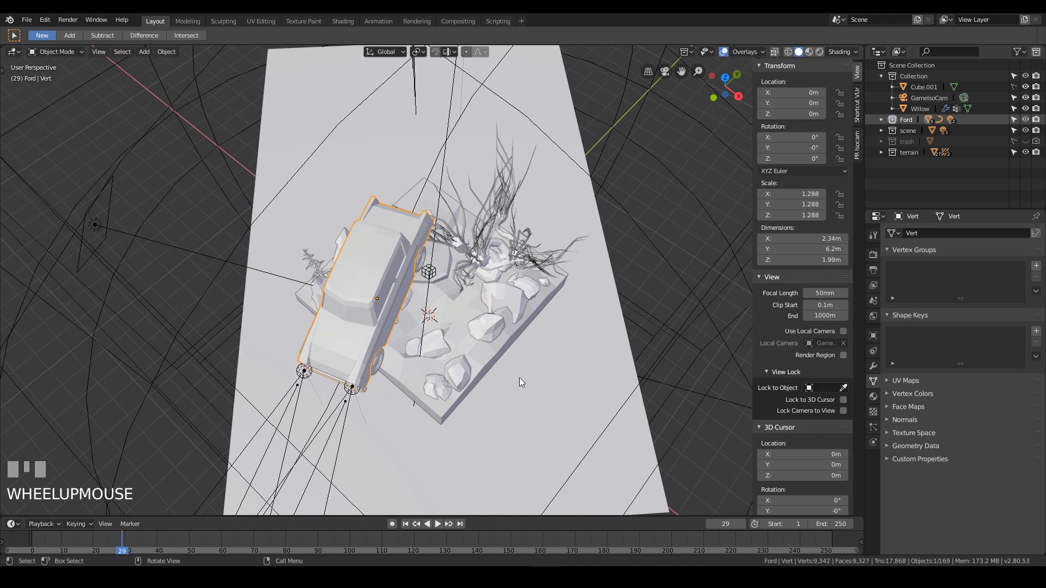
{"action": "key", "text": "s"}
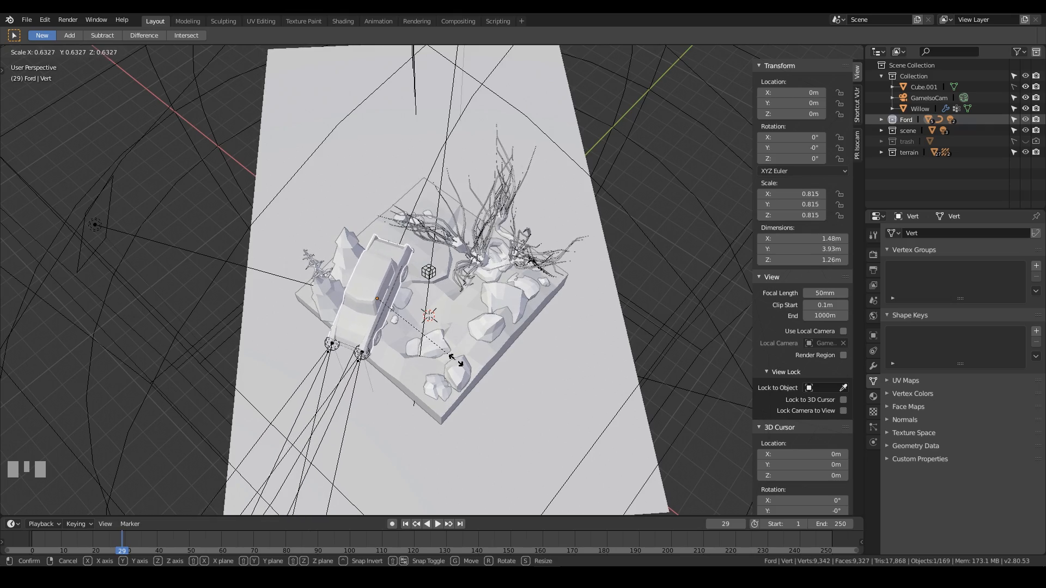
{"action": "left_click", "coordinate": [436, 340]}
{"action": "middle_click_drag", "start_coordinate": [436, 340], "coordinate": [470, 220]}
{"action": "key", "text": "s"}
{"action": "left_click", "coordinate": [437, 230]}
Switch to the camera view and play the animation to review the smaller car's flight.
{"action": "key", "text": "KP_0"}
{"action": "scroll", "coordinate": [467, 221], "scroll_direction": "up", "scroll_amount": 4}
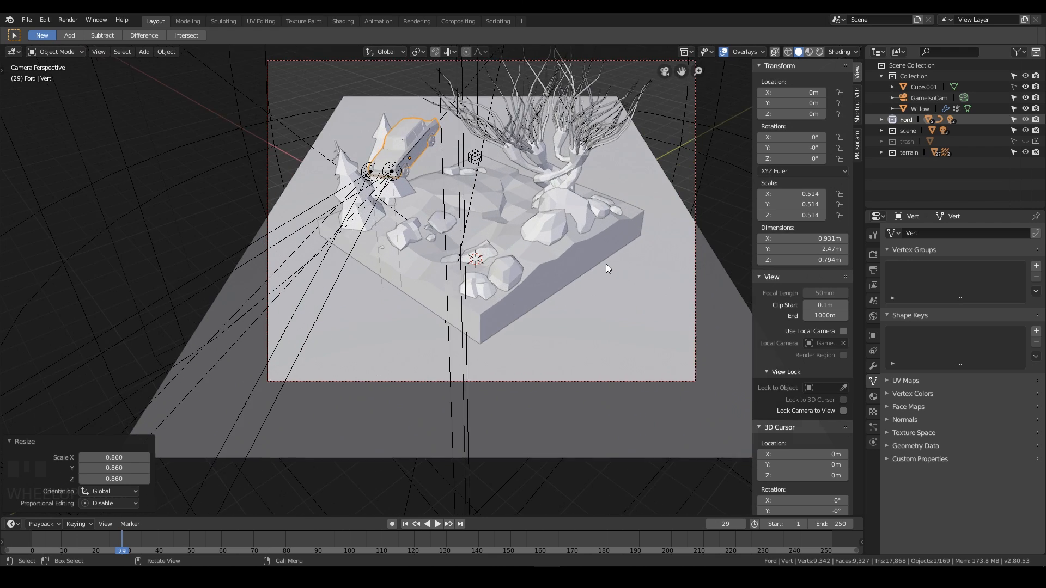
{"action": "scroll", "coordinate": [541, 325], "scroll_direction": "down", "scroll_amount": 3}
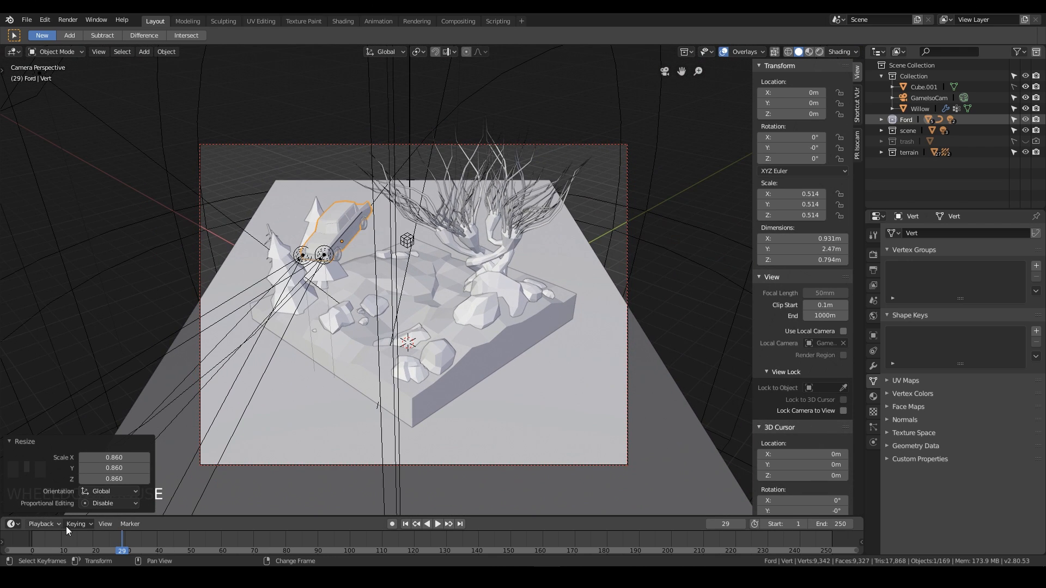
{"action": "left_click", "coordinate": [25, 542]}
{"action": "key", "text": "space"}
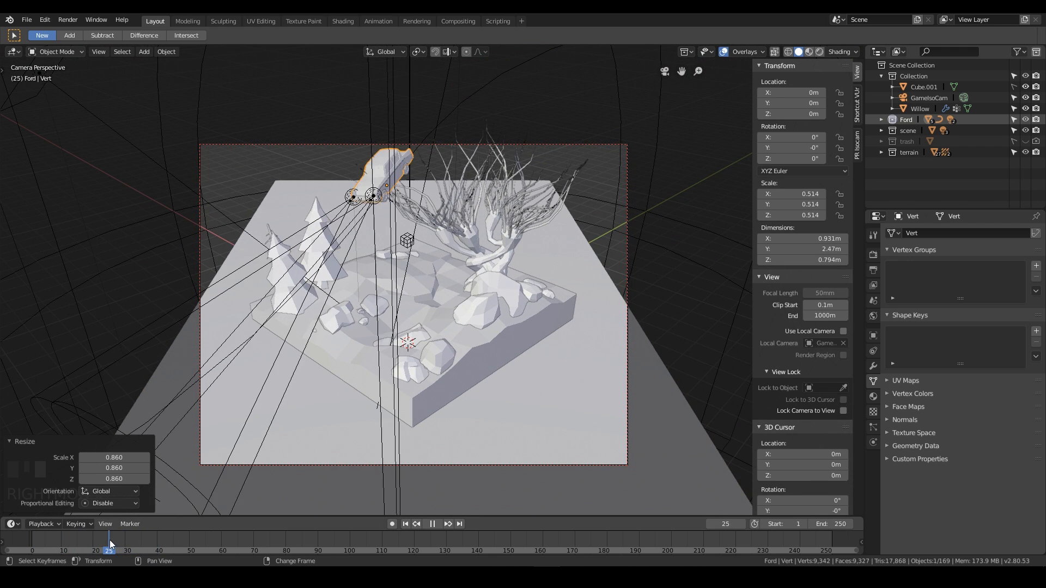
{"action": "right_click_drag", "start_coordinate": [110, 544], "coordinate": [97, 542]}
Select the camera and adjust its height and downward tilt with fly navigation.
{"action": "left_click", "coordinate": [628, 225]}
{"action": "key", "text": "shift+grave"}
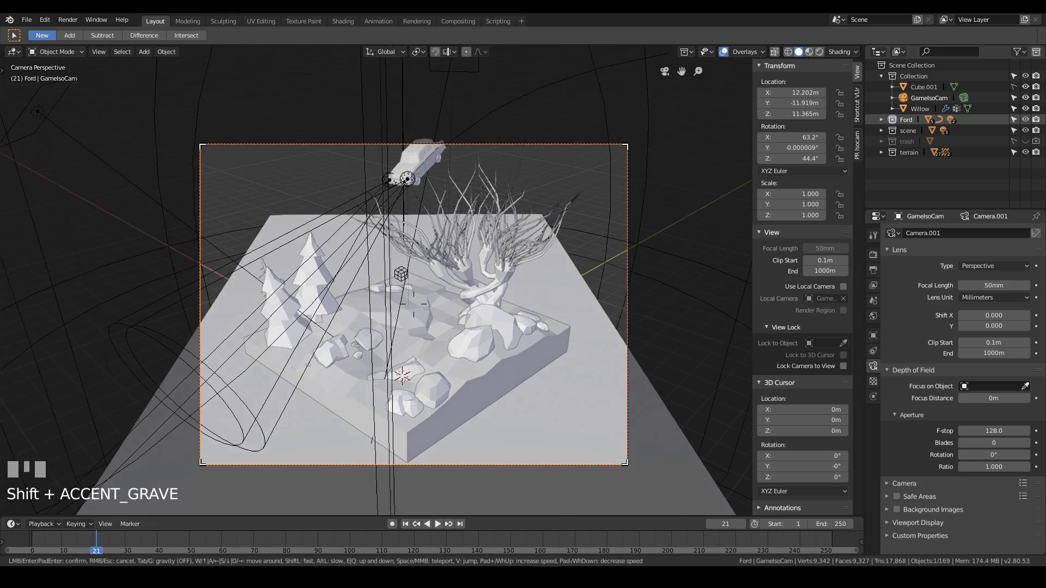
{"action": "key", "text": "d"}
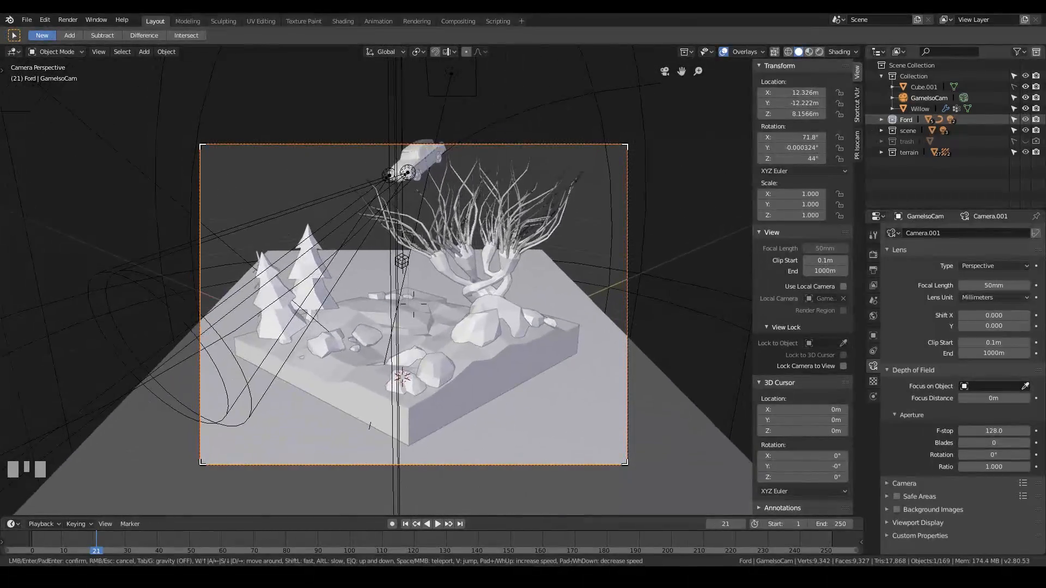
{"action": "key", "text": "s"}
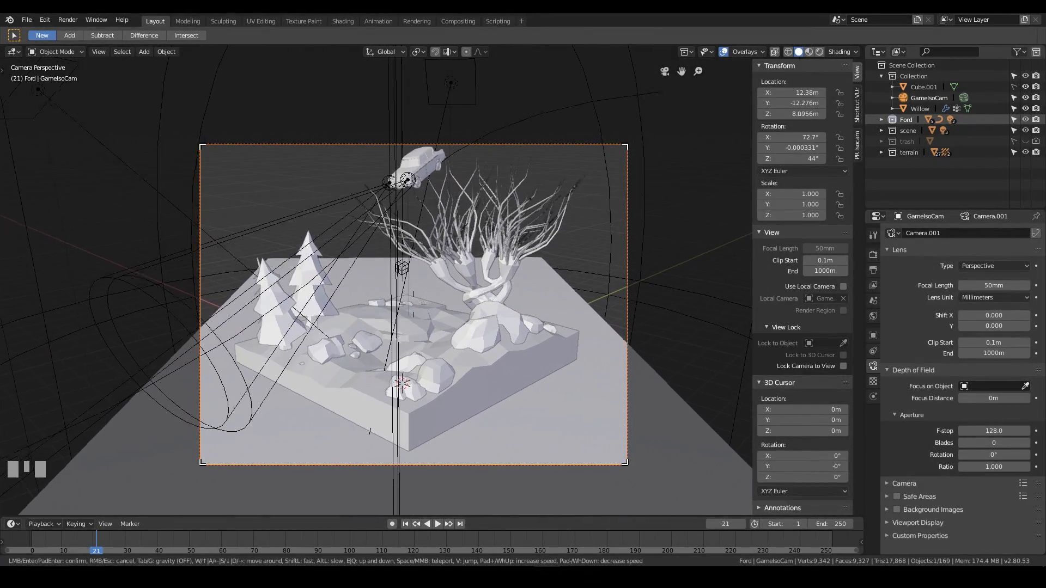
{"action": "key", "text": "q"}
{"action": "key", "text": "shift+grave"}
{"action": "key", "text": "q"}
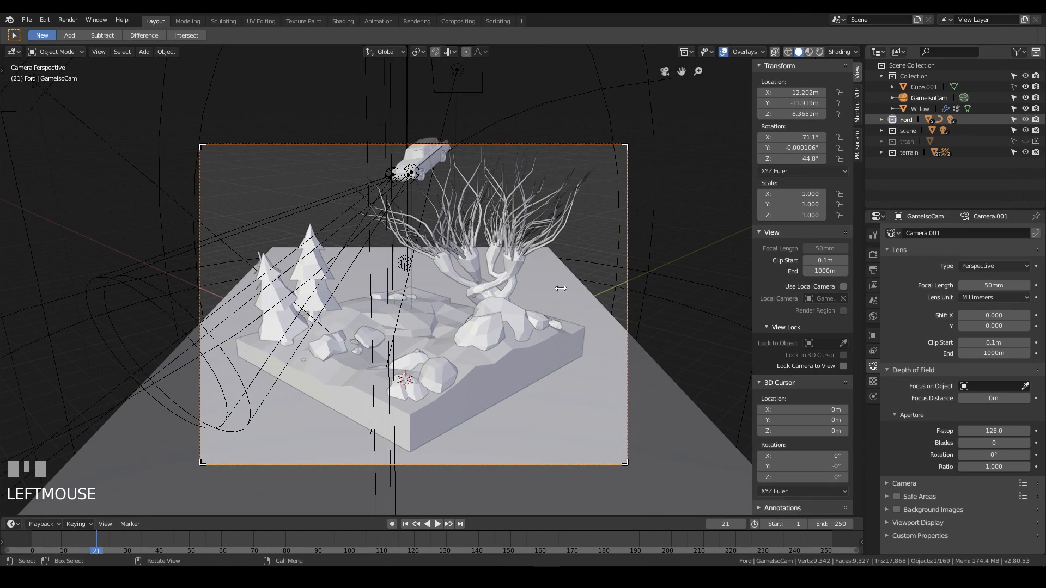
Move the whole Bezier path about 3.6 m in X, 4.4 m in Y and 1.7 m up.
{"action": "left_click", "coordinate": [544, 104]}
{"action": "key", "text": "g"}
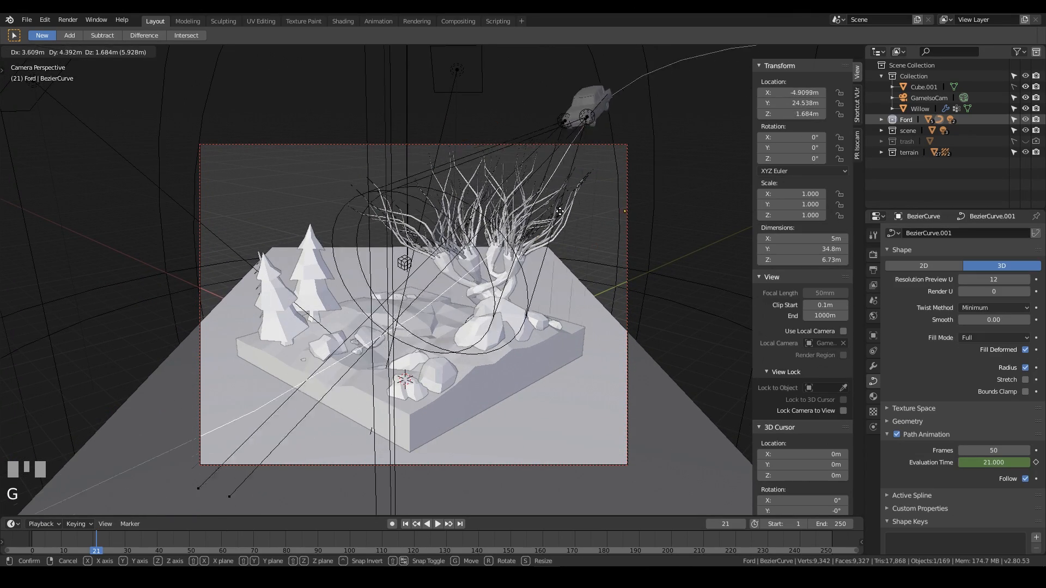
{"action": "left_click", "coordinate": [553, 217]}
{"action": "middle_click_drag", "start_coordinate": [554, 217], "coordinate": [603, 254]}
{"action": "scroll", "coordinate": [514, 205], "scroll_direction": "down", "scroll_amount": 4}
Enter edit mode on the path and reposition its end control point closer to the diorama.
{"action": "key", "text": "Tab"}
{"action": "left_click", "coordinate": [553, 301]}
{"action": "middle_click_drag", "start_coordinate": [547, 310], "coordinate": [590, 353]}
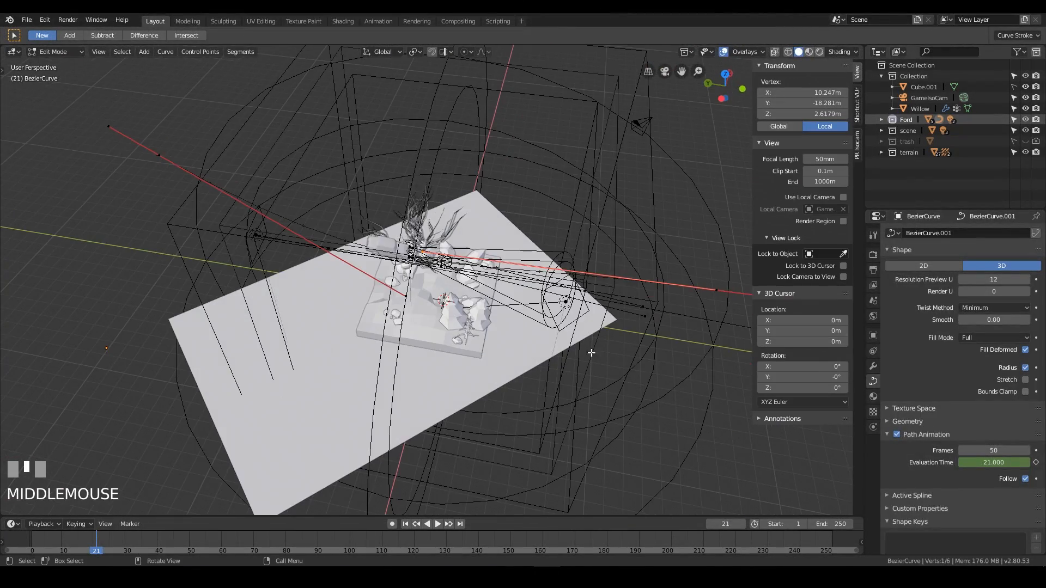
{"action": "key", "text": "g"}
{"action": "left_click", "coordinate": [720, 329]}
{"action": "key", "text": "g"}
{"action": "left_click", "coordinate": [450, 303]}
{"action": "middle_click_drag", "start_coordinate": [450, 302], "coordinate": [426, 264]}
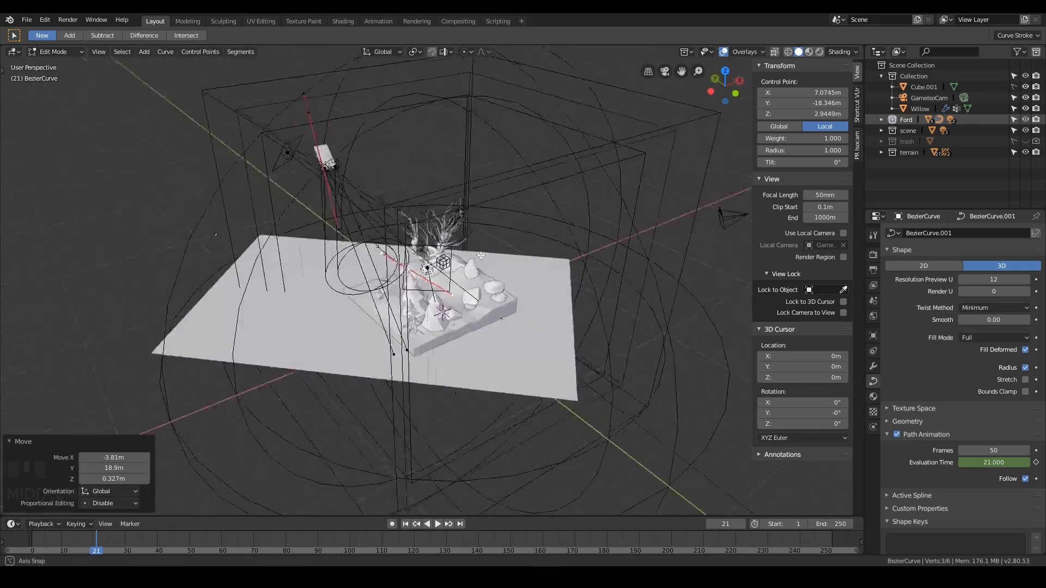
{"action": "scroll", "coordinate": [427, 264], "scroll_direction": "up", "scroll_amount": 7}
Move the end control point again and rotate it by about -58.5°.
{"action": "key", "text": "g"}
{"action": "left_click", "coordinate": [469, 272]}
{"action": "middle_click_drag", "start_coordinate": [626, 245], "coordinate": [648, 158]}
{"action": "key", "text": "r"}
{"action": "left_click", "coordinate": [468, 185]}
{"action": "middle_click_drag", "start_coordinate": [569, 155], "coordinate": [507, 235], "text": "shift"}
{"action": "middle_click_drag", "start_coordinate": [523, 288], "coordinate": [520, 376], "text": "shift"}
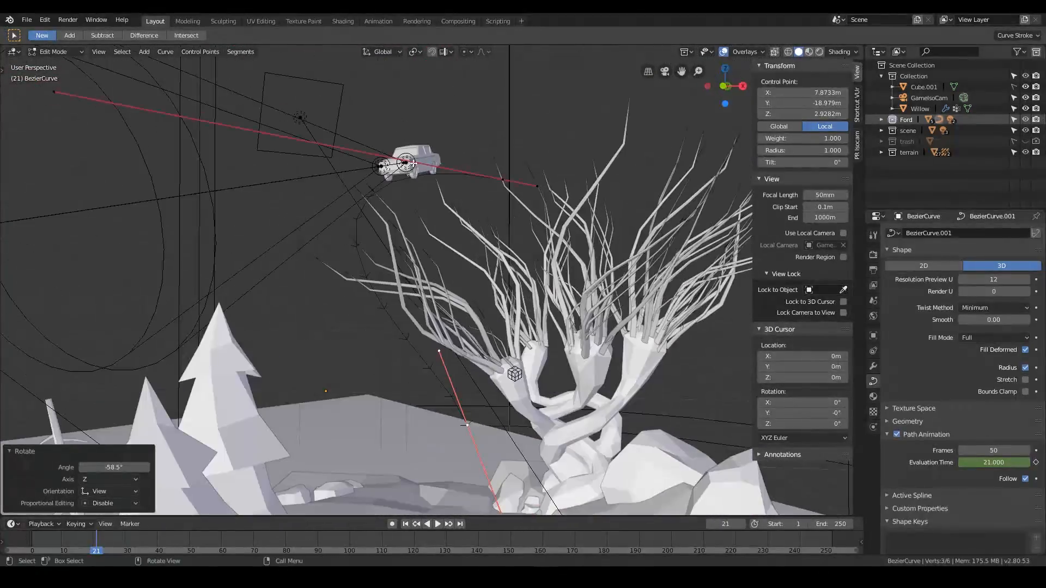
{"action": "middle_click_drag", "start_coordinate": [566, 435], "coordinate": [537, 440]}
Extrude a new control point from the path's end, raise it 3.2 m along Z and reposition it.
{"action": "key", "text": "KP_0"}
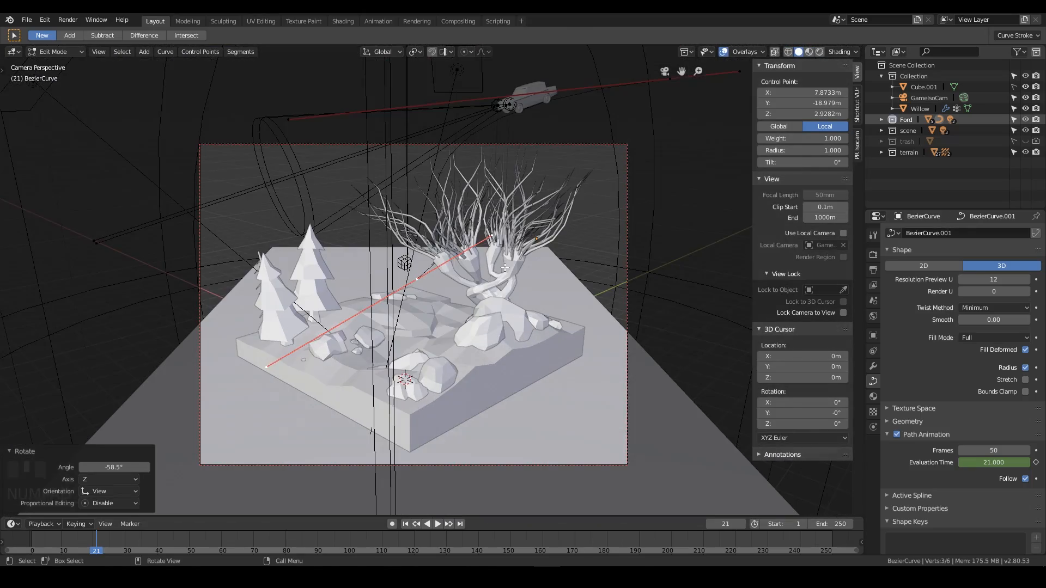
{"action": "key", "text": "e"}
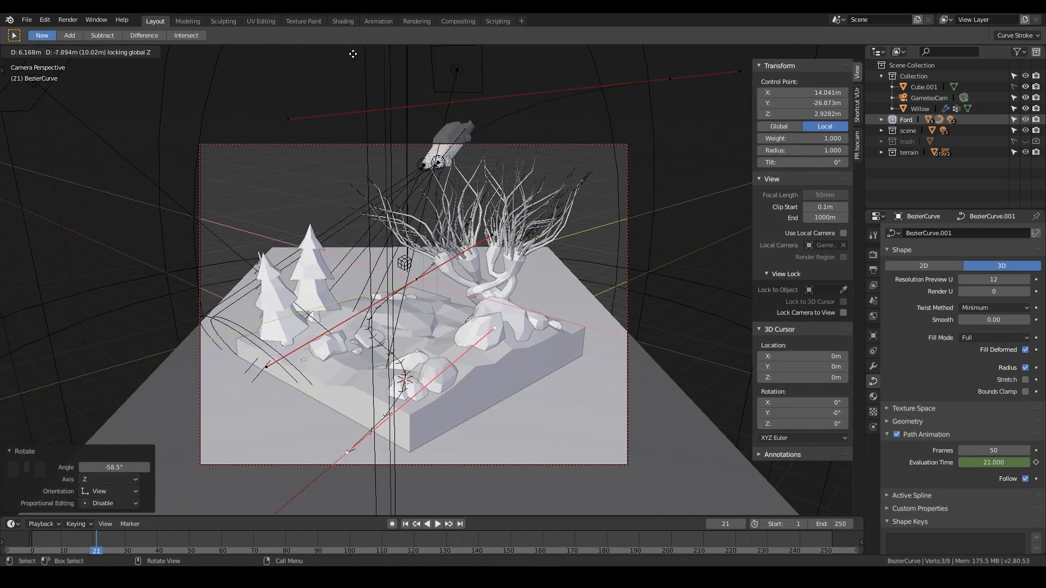
{"action": "left_click", "coordinate": [343, 107]}
{"action": "key", "text": "g"}
{"action": "key", "text": "z"}
{"action": "left_click", "coordinate": [584, 179]}
{"action": "key", "text": "g"}
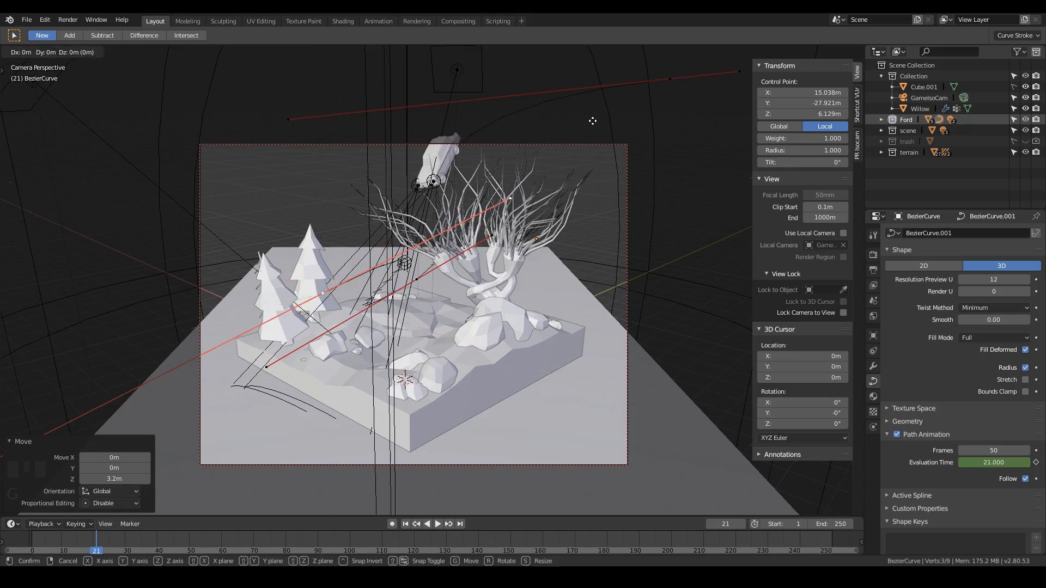
{"action": "left_click", "coordinate": [442, 293]}
{"action": "middle_click_drag", "start_coordinate": [442, 293], "coordinate": [479, 338]}
Switch the viewport to rendered shading and play the animation from frame 0.
{"action": "key", "text": "KP_0"}
{"action": "right_click_drag", "start_coordinate": [54, 532], "coordinate": [173, 538]}
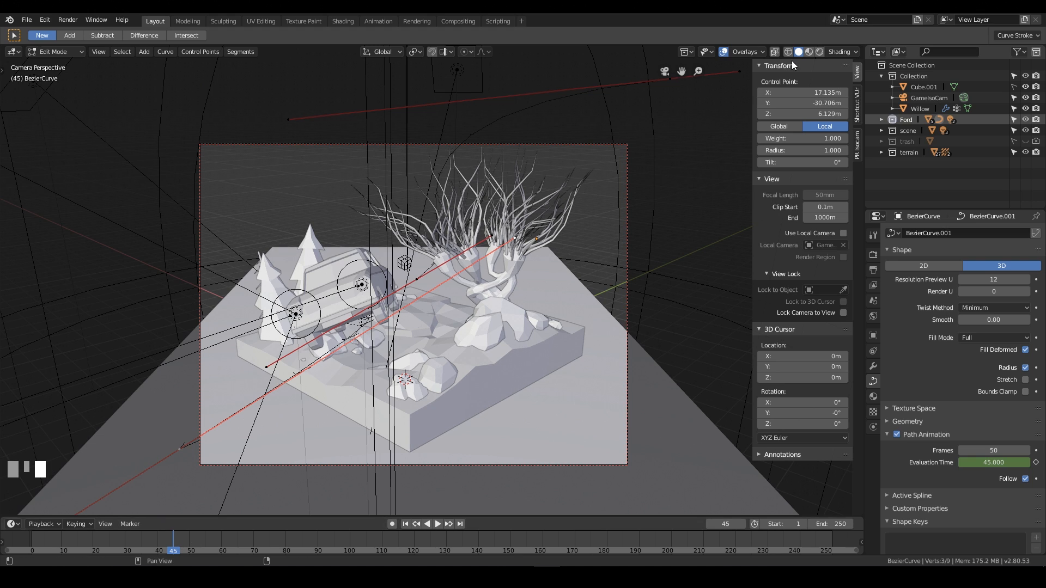
{"action": "left_click", "coordinate": [819, 51]}
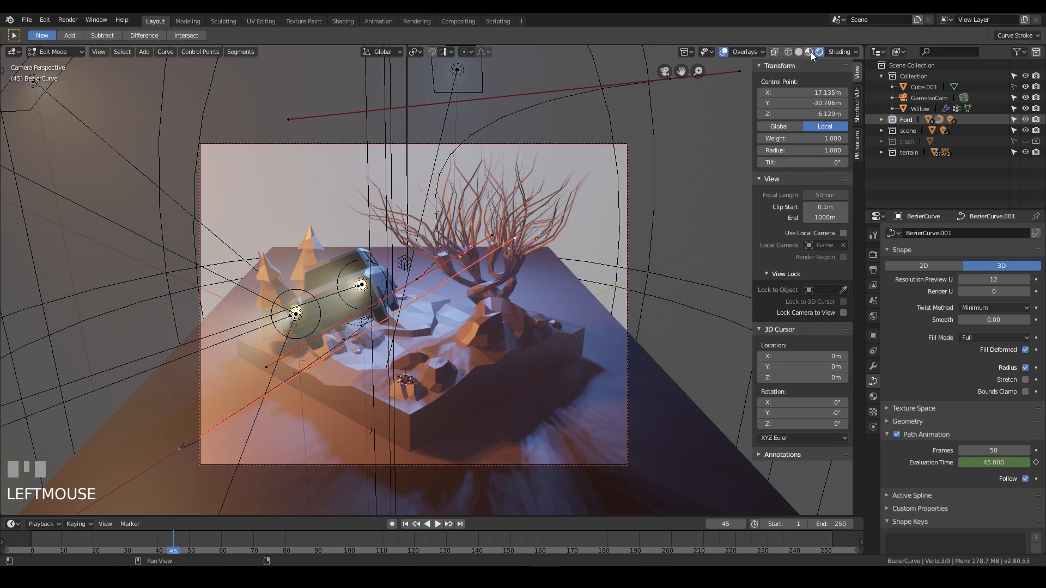
{"action": "left_click", "coordinate": [810, 52]}
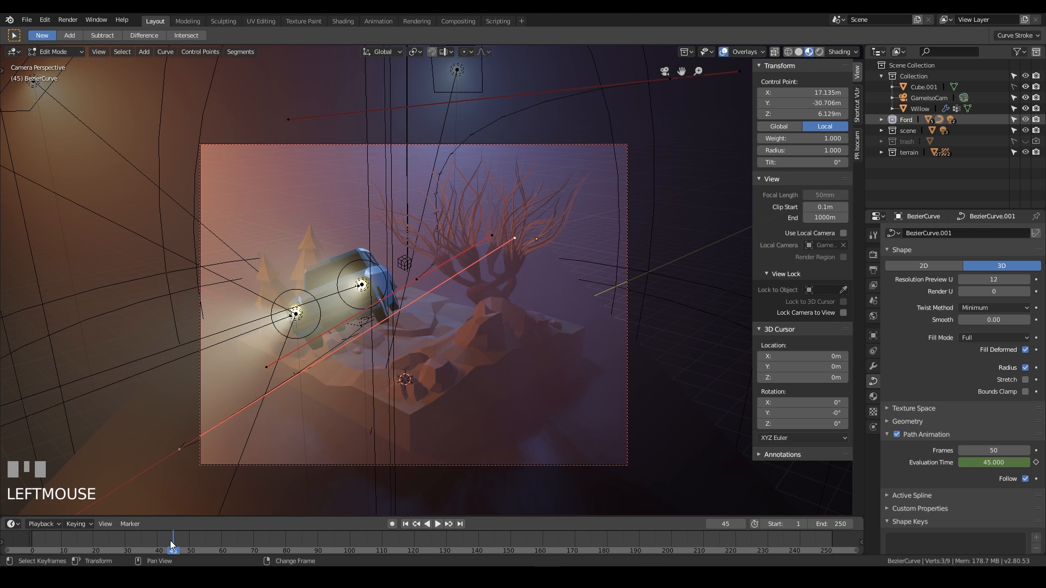
{"action": "right_click_drag", "start_coordinate": [172, 539], "coordinate": [30, 538]}
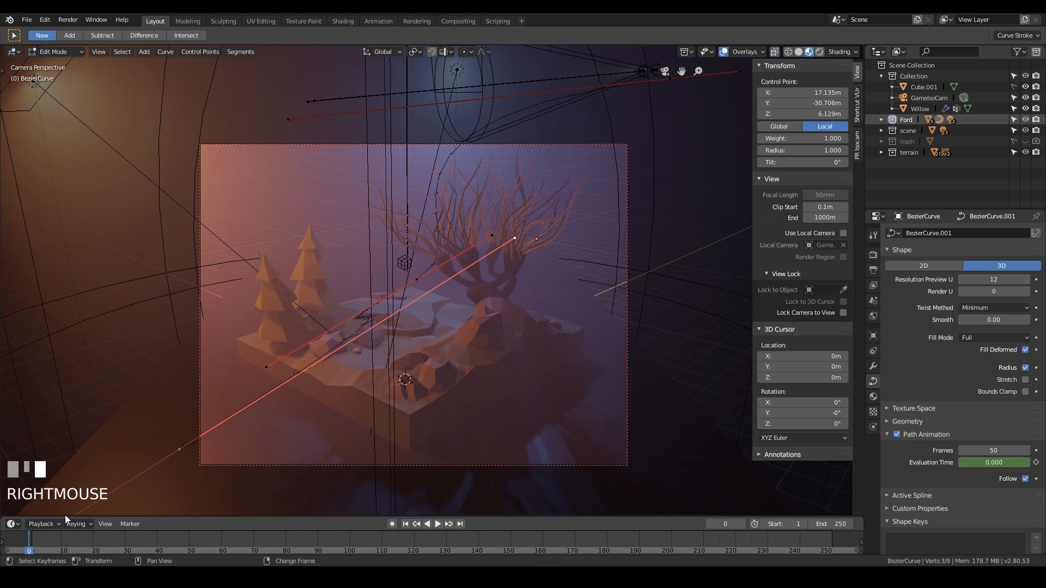
{"action": "key", "text": "space"}
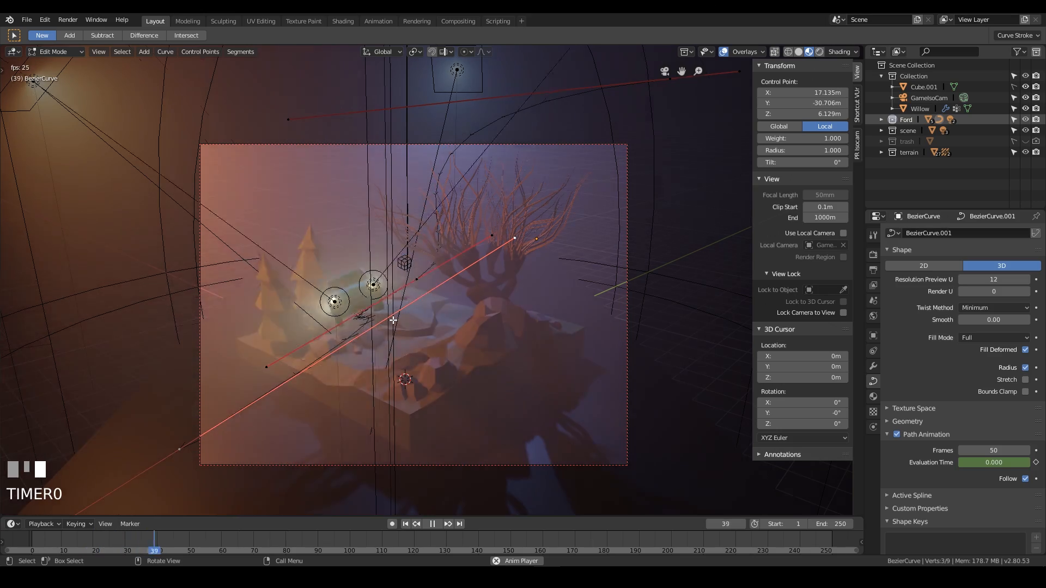
In top view, move the end control point and scale its handles to about 0.485.
{"action": "scroll", "coordinate": [269, 422], "scroll_direction": "down", "scroll_amount": 5}
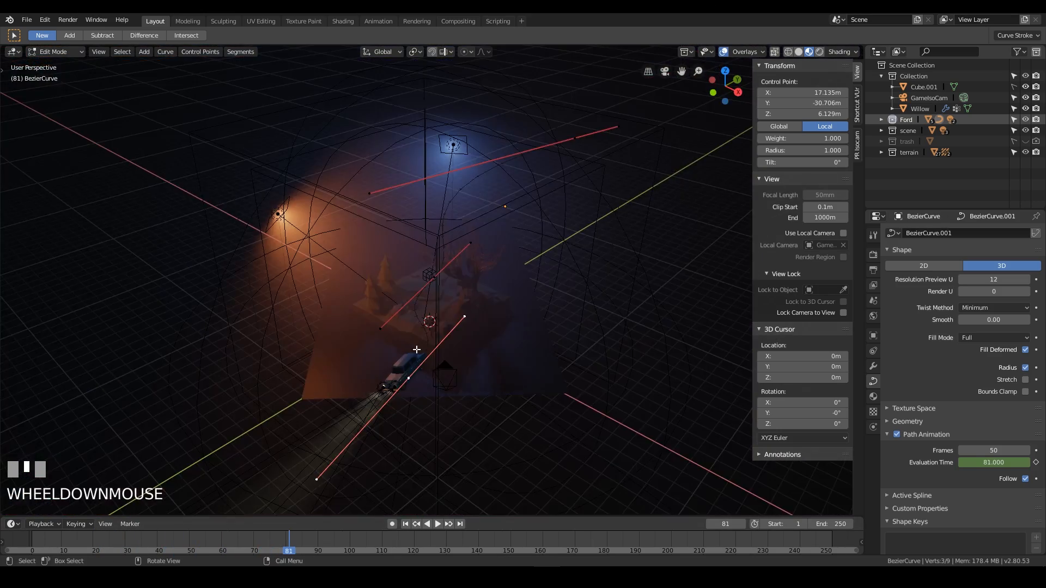
{"action": "middle_click_drag", "start_coordinate": [416, 355], "coordinate": [486, 279], "text": "shift"}
{"action": "key", "text": "KP_7"}
{"action": "scroll", "coordinate": [486, 256], "scroll_direction": "up", "scroll_amount": 3}
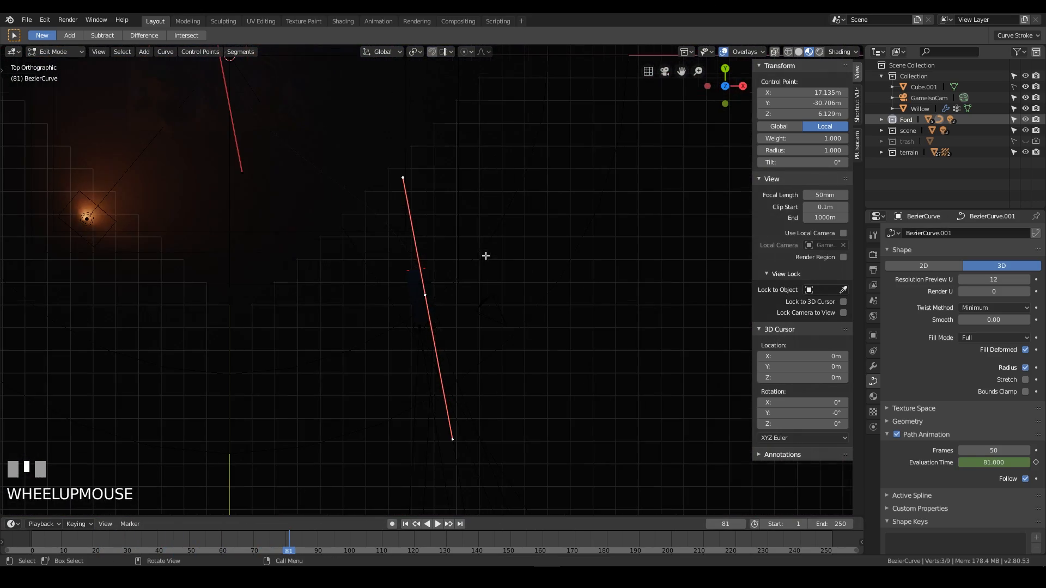
{"action": "key", "text": "g"}
{"action": "left_click", "coordinate": [507, 266]}
{"action": "key", "text": "s"}
{"action": "left_click", "coordinate": [453, 269]}
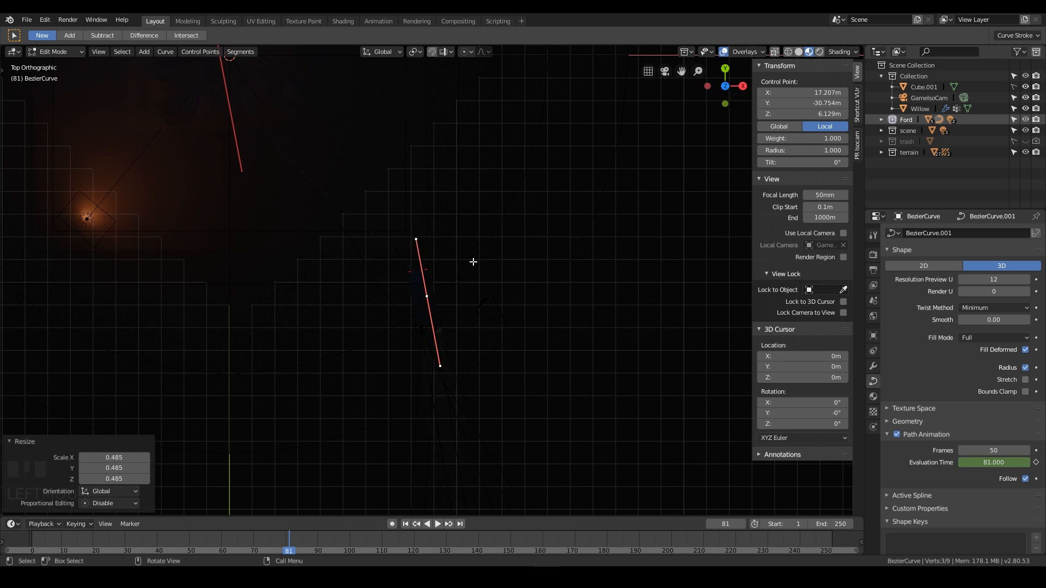
Move the control point about 0.4 m in X and -1.3 m in Y horizontally, then rotate it.
{"action": "key", "text": "KP_0"}
{"action": "key", "text": "g"}
{"action": "key", "text": "shift+z"}
{"action": "left_click", "coordinate": [309, 384]}
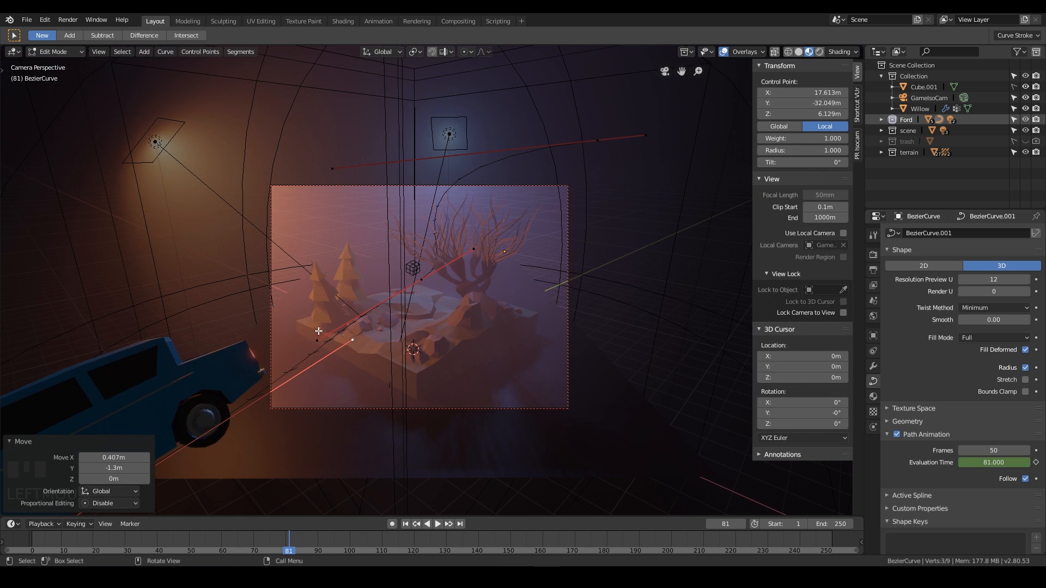
{"action": "key", "text": "r"}
{"action": "left_click", "coordinate": [66, 429]}
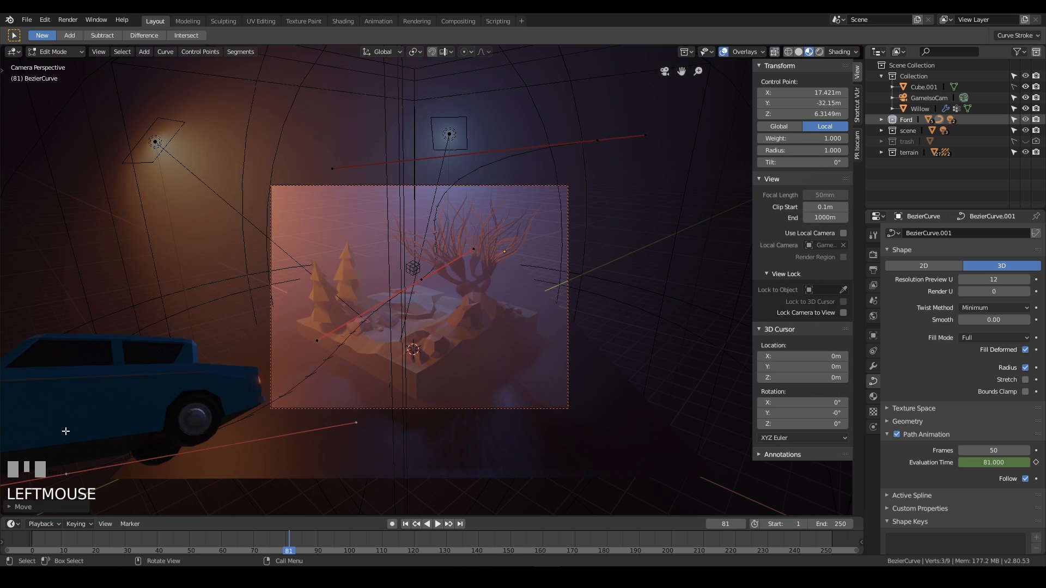
Select another control point of the path and move it about 3.9 m toward the camera.
{"action": "right_click_drag", "start_coordinate": [89, 534], "coordinate": [158, 540]}
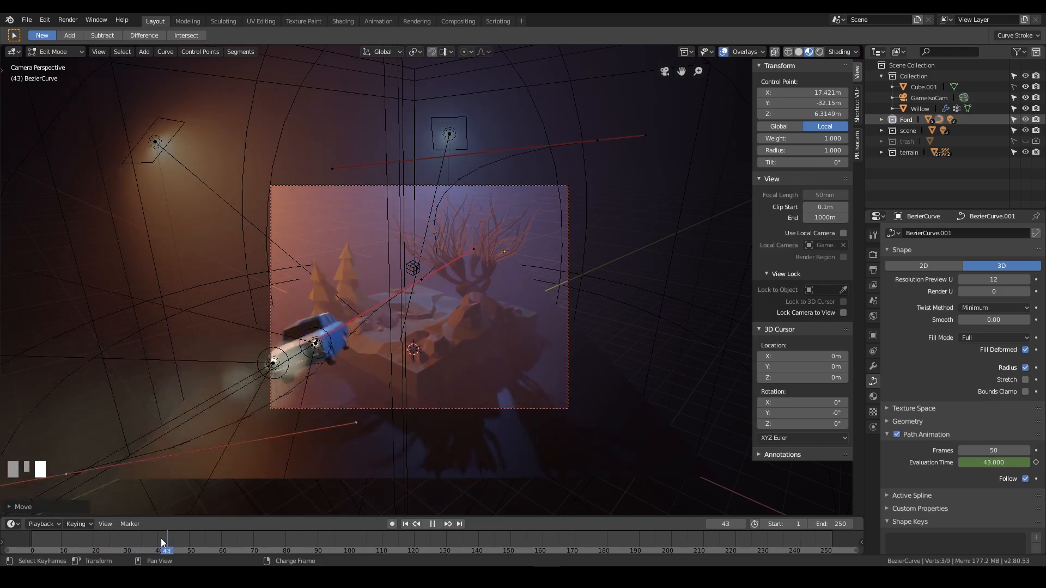
{"action": "left_click", "coordinate": [356, 422]}
{"action": "key", "text": "g"}
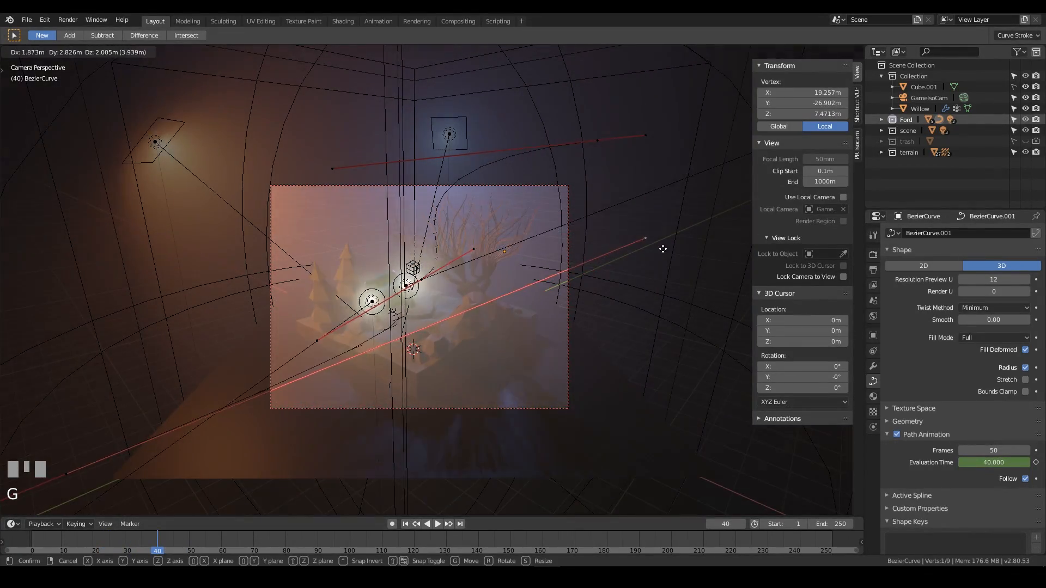
{"action": "left_click", "coordinate": [644, 271]}
Scrub the timeline to check the revised flight, leave edit mode and select the car.
{"action": "right_click_drag", "start_coordinate": [202, 535], "coordinate": [73, 550]}
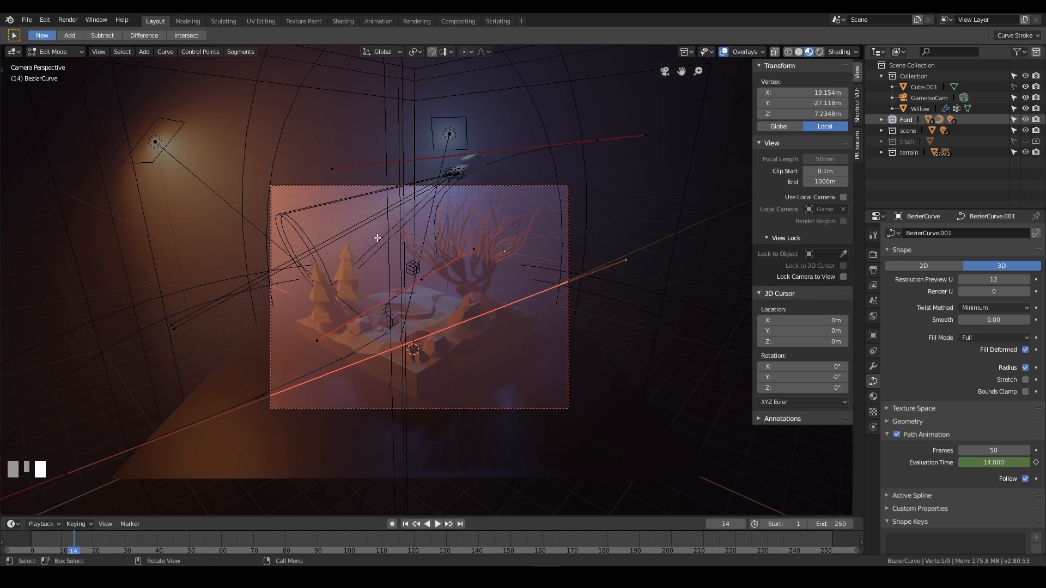
{"action": "right_click", "coordinate": [80, 536]}
{"action": "left_click_drag", "start_coordinate": [79, 536], "coordinate": [91, 537]}
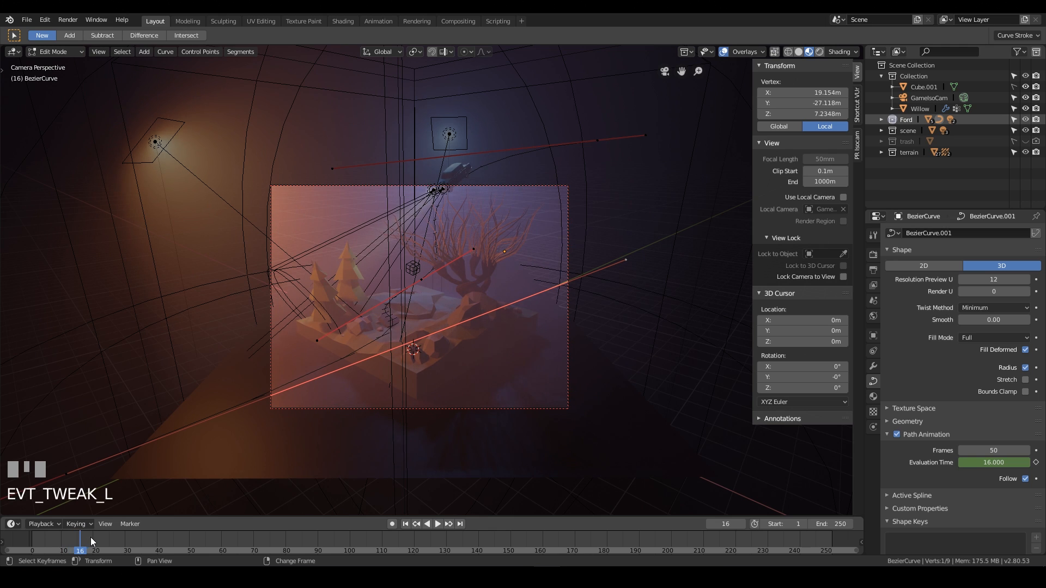
{"action": "right_click_drag", "start_coordinate": [92, 537], "coordinate": [70, 551]}
{"action": "key", "text": "Tab"}
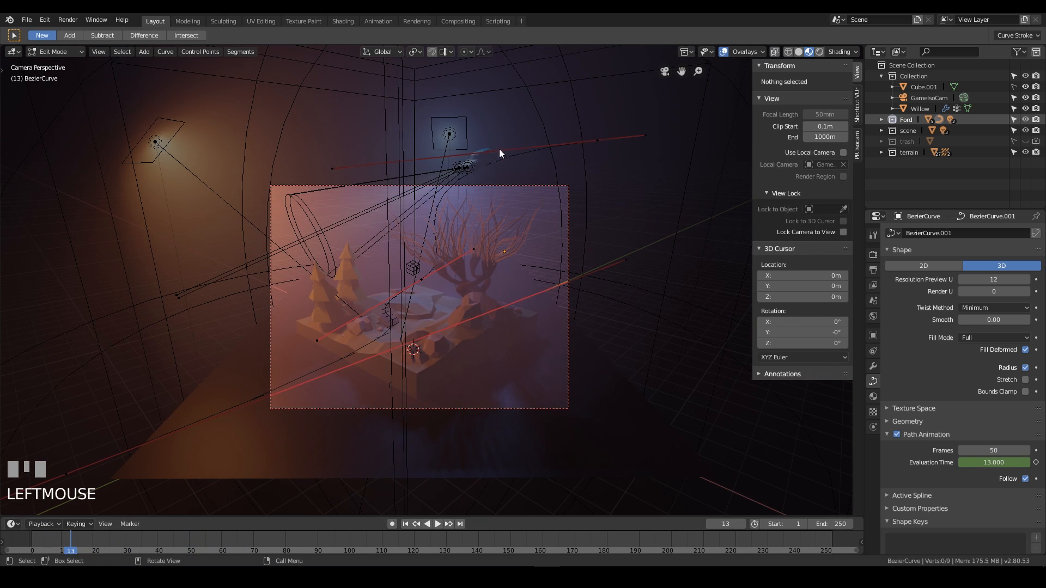
{"action": "left_click", "coordinate": [501, 159]}
{"action": "left_click", "coordinate": [485, 151]}
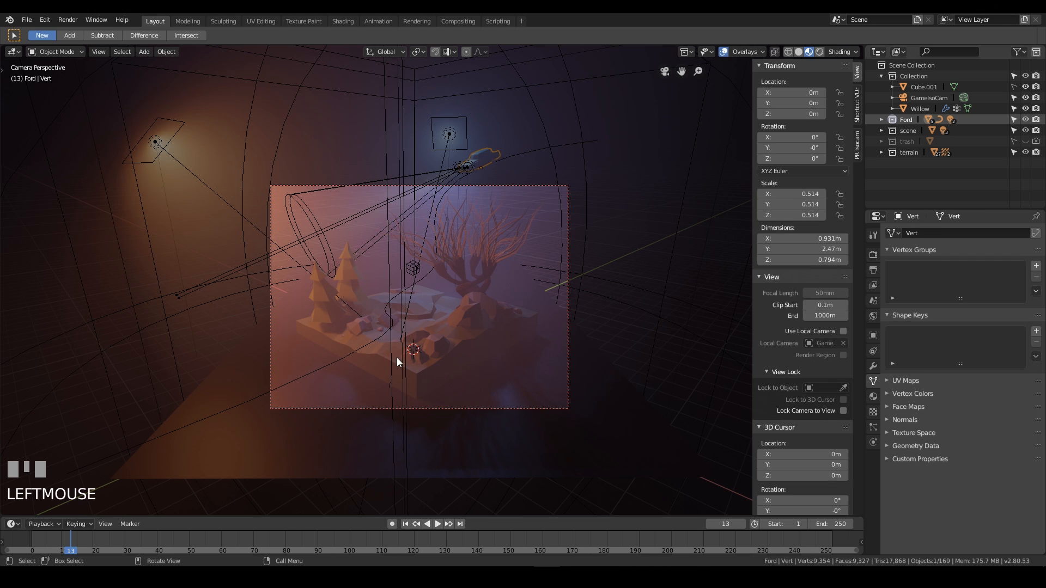
Scrub the timeline and play back the car's flight along the path to review it.
{"action": "right_click_drag", "start_coordinate": [76, 545], "coordinate": [38, 555]}
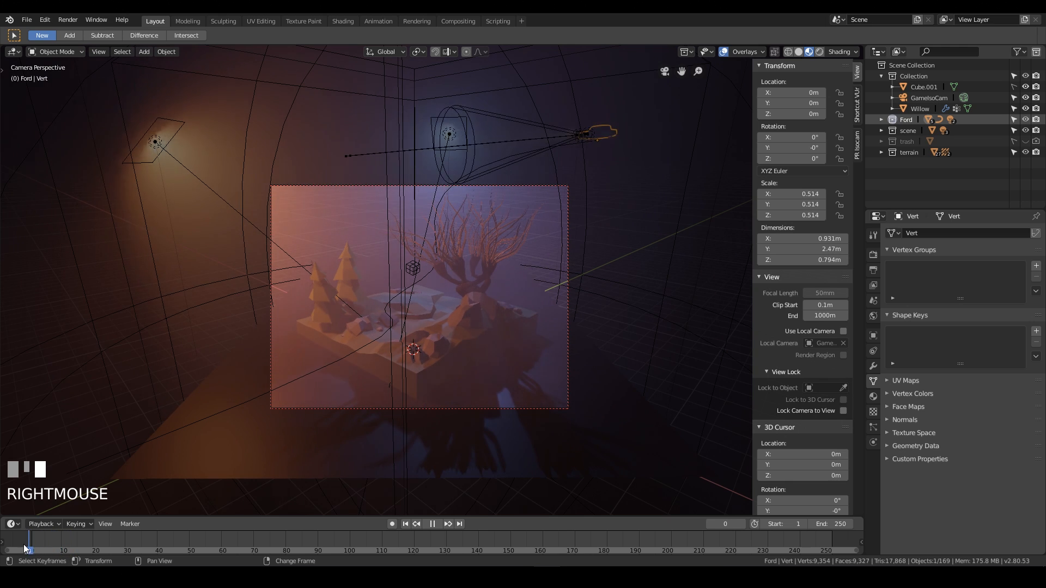
{"action": "right_click_drag", "start_coordinate": [81, 546], "coordinate": [47, 537]}
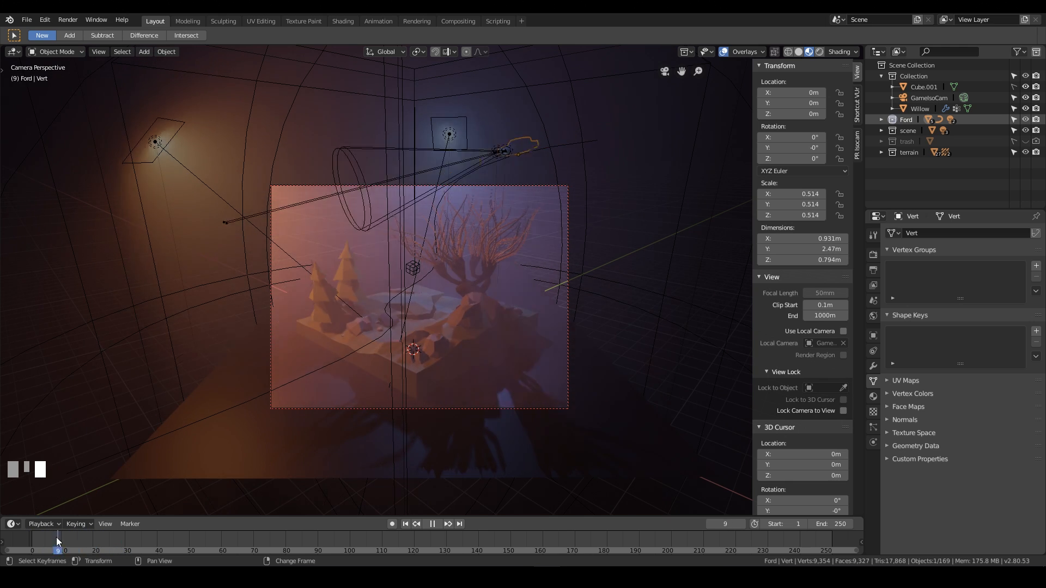
{"action": "key", "text": "space"}
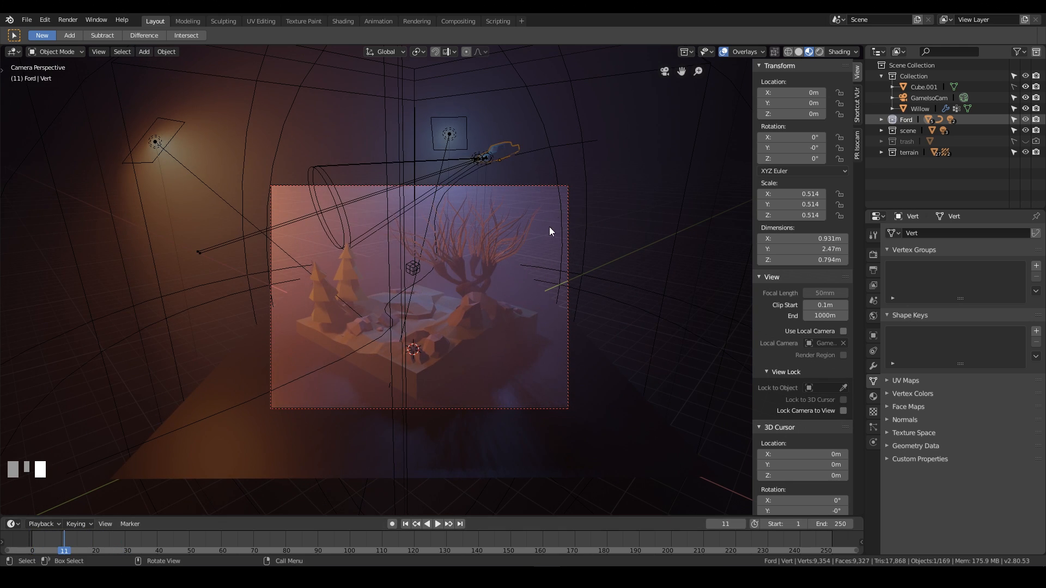
Try moving and hiding a control point of the path in edit mode, then undo those changes.
{"action": "left_click", "coordinate": [591, 143]}
{"action": "key", "text": "Tab"}
{"action": "left_click", "coordinate": [602, 141]}
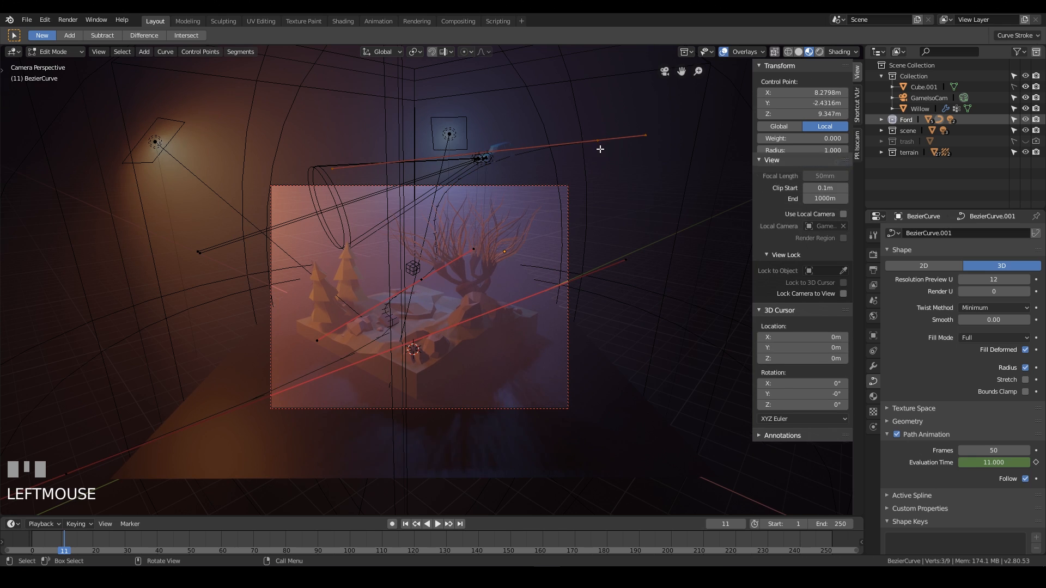
{"action": "key", "text": "g"}
{"action": "left_click", "coordinate": [607, 140]}
{"action": "key", "text": "h"}
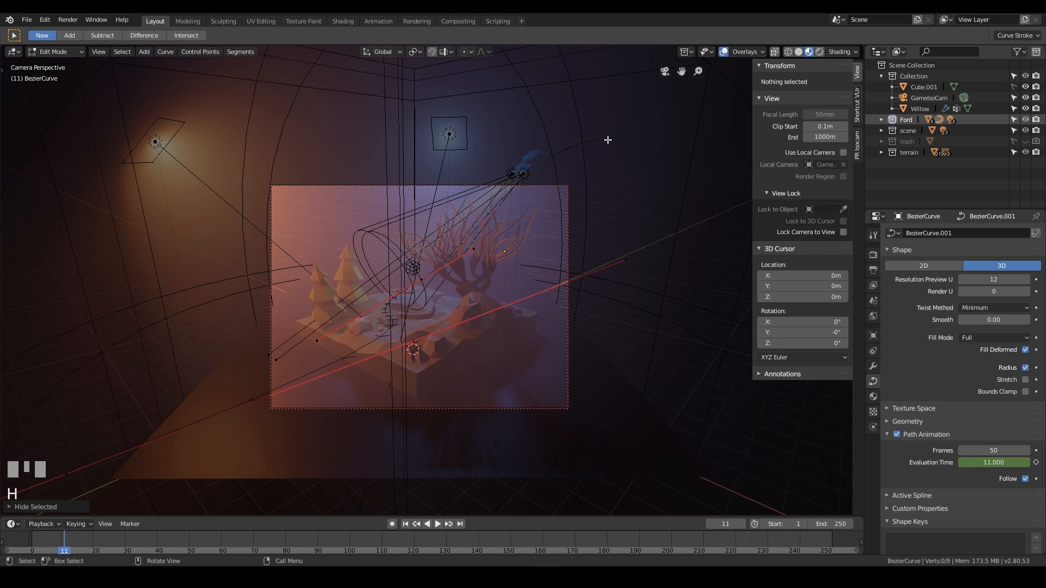
{"action": "key", "text": "Tab"}
{"action": "key", "text": "Tab"}
{"action": "key", "text": "ctrl+z"}
{"action": "key", "text": "ctrl+z"}
{"action": "key", "text": "ctrl+z"}
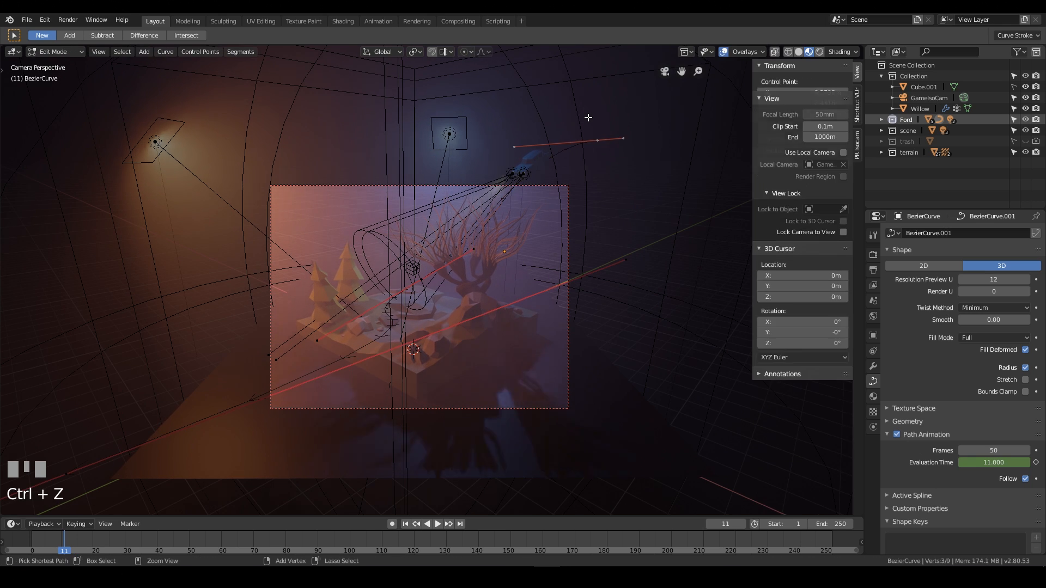
Select the path's end control point and move it about 3.3 m in X and -1.6 m in Y, locked horizontally.
{"action": "left_click", "coordinate": [617, 176]}
{"action": "key", "text": "g"}
{"action": "left_click", "coordinate": [542, 238]}
{"action": "right_click_drag", "start_coordinate": [46, 540], "coordinate": [25, 540]}
{"action": "middle_click_drag", "start_coordinate": [486, 181], "coordinate": [495, 159], "text": "shift"}
{"action": "key", "text": "g"}
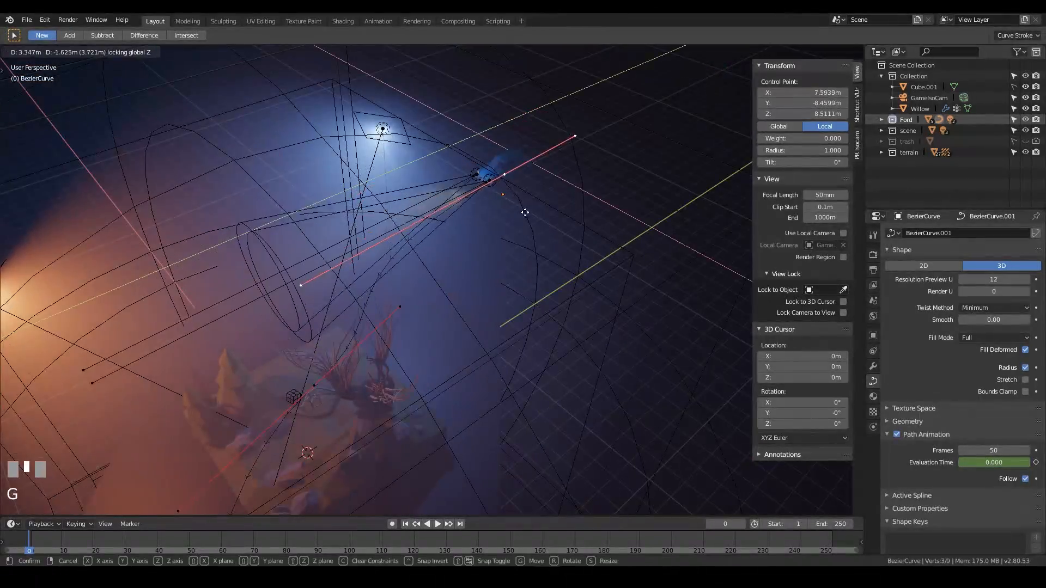
{"action": "left_click", "coordinate": [520, 211]}
In camera view at frame 39, move the path's outer control point farther out and rotate it about Z.
{"action": "key", "text": "KP_0"}
{"action": "right_click_drag", "start_coordinate": [39, 540], "coordinate": [154, 551]}
{"action": "scroll", "coordinate": [337, 380], "scroll_direction": "down", "scroll_amount": 3}
{"action": "right_click", "coordinate": [217, 399]}
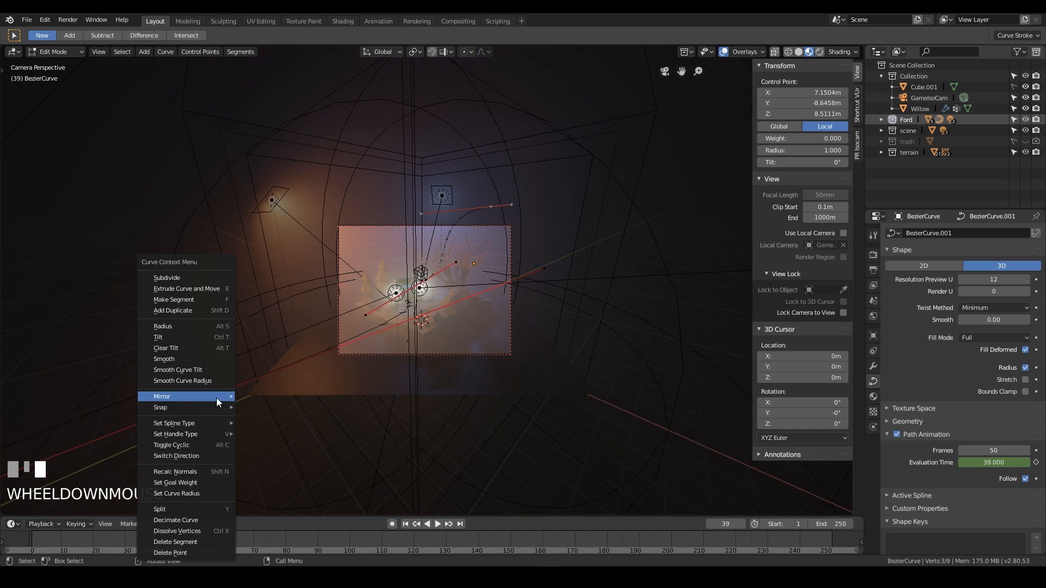
{"action": "key", "text": "Escape"}
{"action": "key", "text": "g"}
{"action": "left_click", "coordinate": [331, 420]}
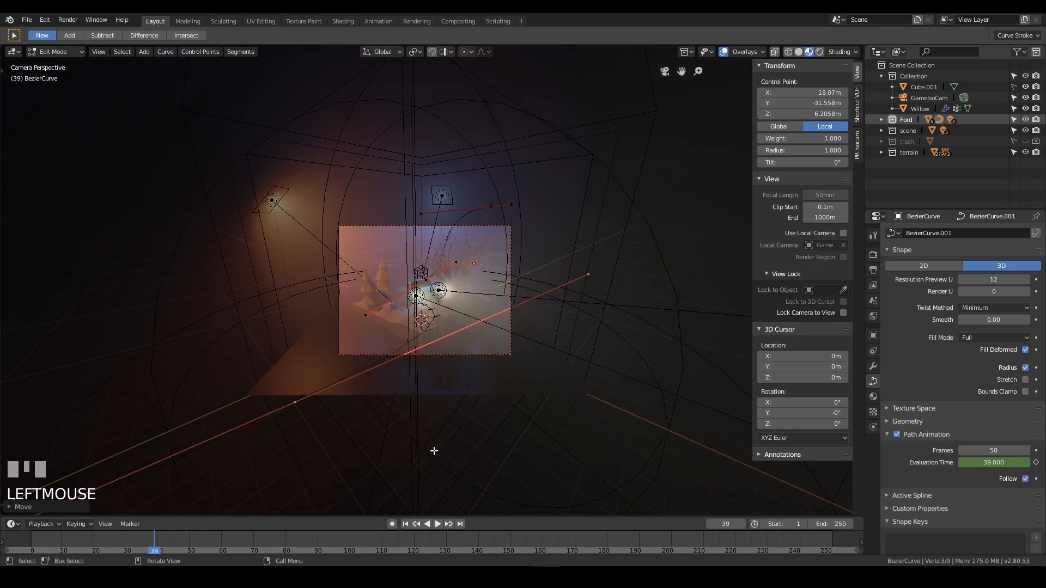
{"action": "key", "text": "r"}
{"action": "key", "text": "z"}
{"action": "left_click", "coordinate": [382, 364]}
Move the same control point again, then shift it along the Z axis.
{"action": "key", "text": "g"}
{"action": "left_click", "coordinate": [679, 438]}
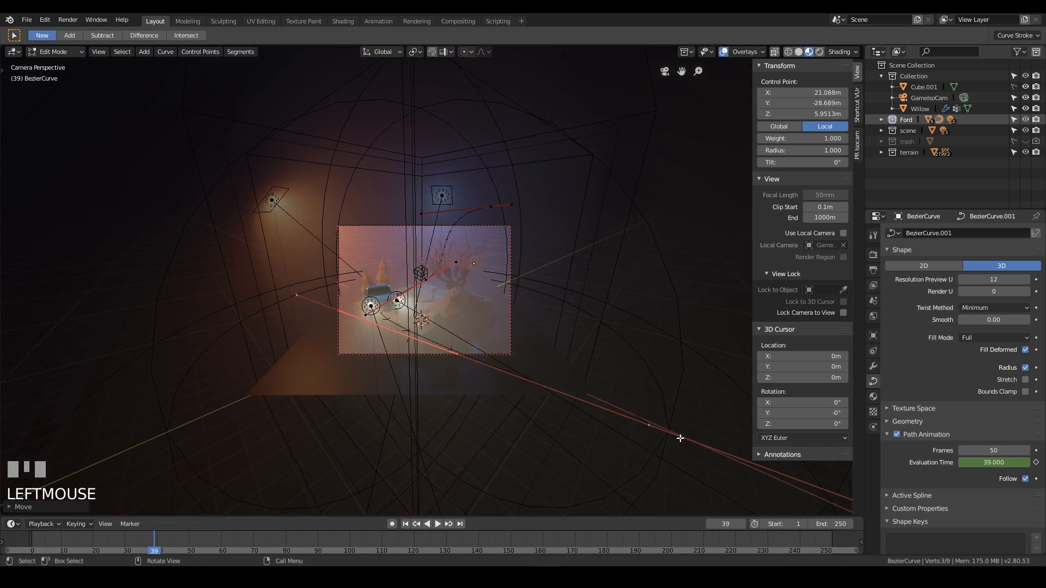
{"action": "key", "text": "g"}
{"action": "key", "text": "z"}
{"action": "left_click", "coordinate": [665, 392]}
Scrub back through the timeline, exit edit mode on the path and select the car.
{"action": "right_click", "coordinate": [190, 540]}
{"action": "right_click_drag", "start_coordinate": [190, 538], "coordinate": [48, 541]}
{"action": "scroll", "coordinate": [424, 290], "scroll_direction": "up", "scroll_amount": 5}
{"action": "key", "text": "Tab"}
{"action": "left_click", "coordinate": [522, 86]}
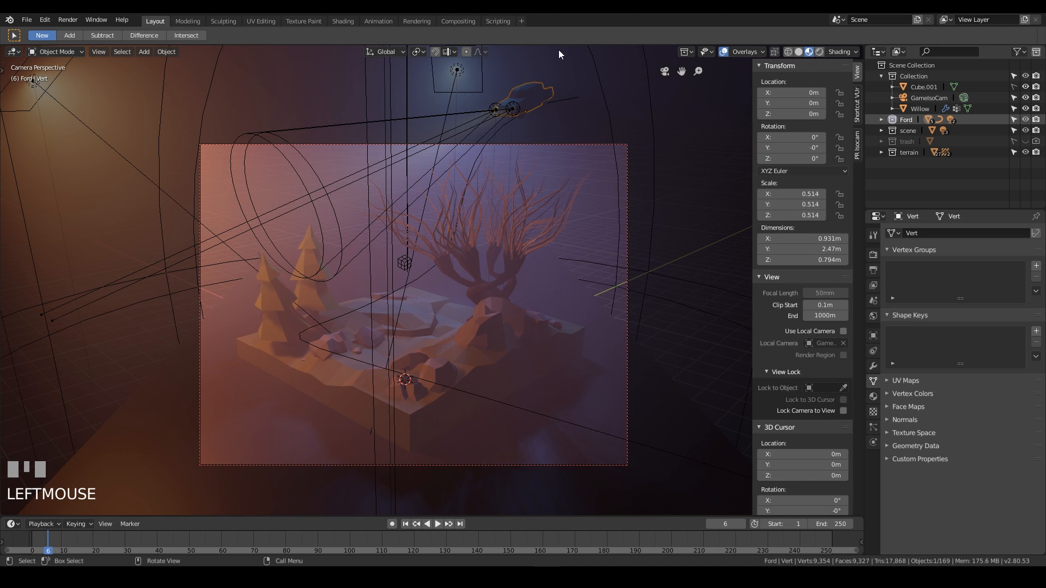
At frame 1, insert a rotation keyframe for the car.
{"action": "right_click_drag", "start_coordinate": [48, 538], "coordinate": [32, 538]}
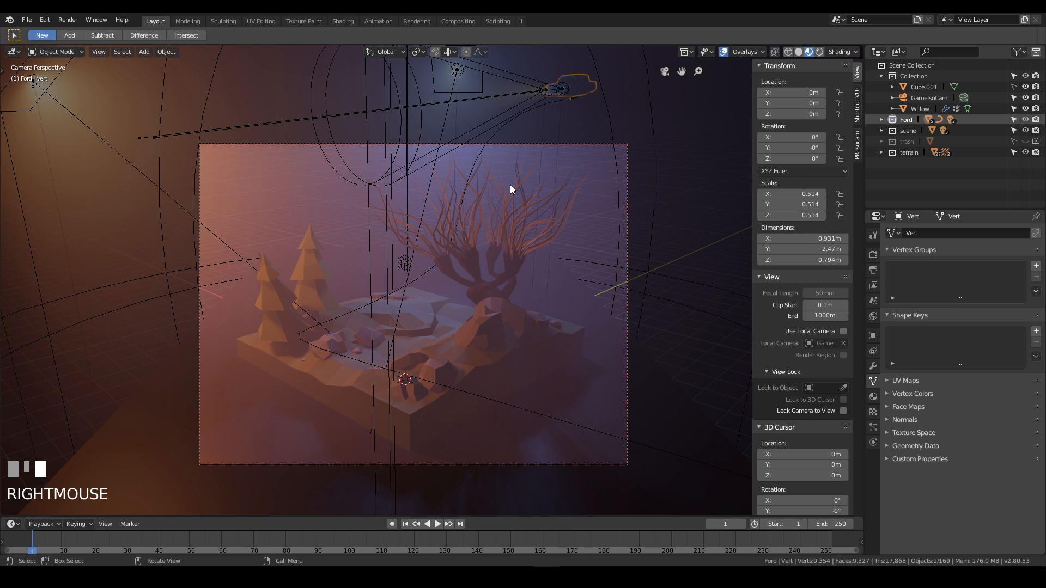
{"action": "key", "text": "i"}
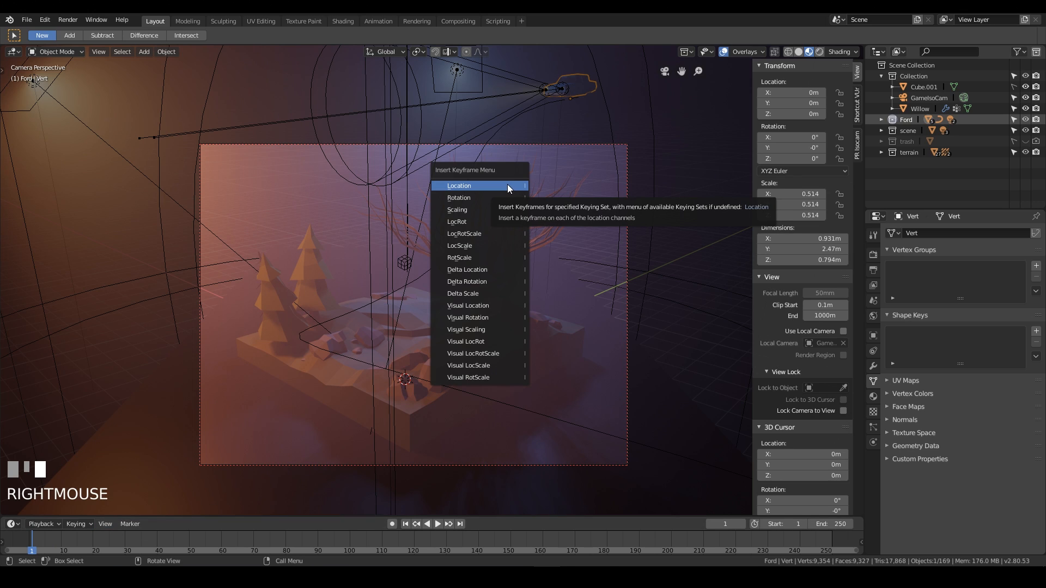
{"action": "left_click", "coordinate": [476, 197]}
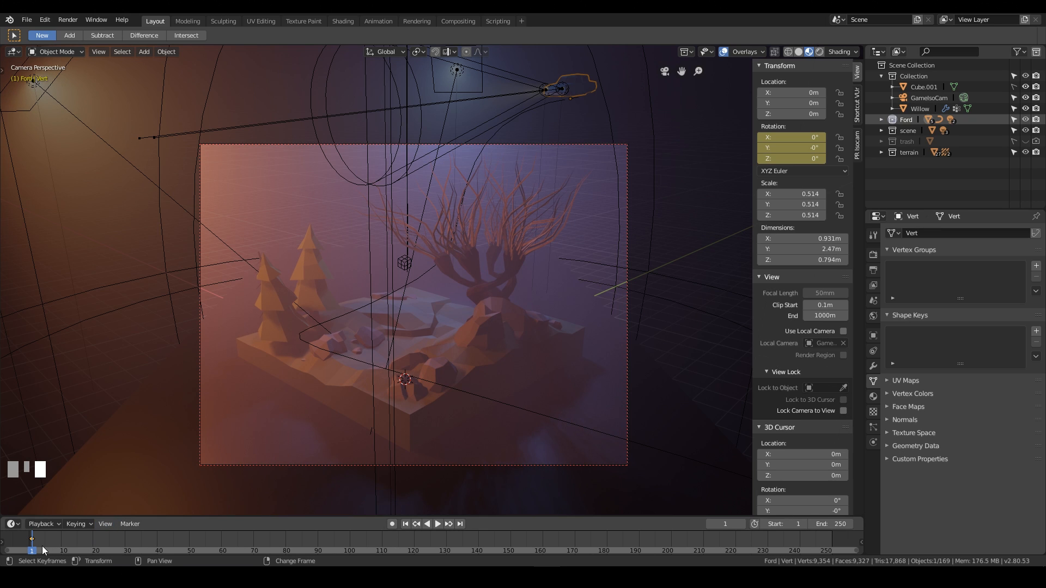
Go to frame 20 and start rotating the car.
{"action": "right_click_drag", "start_coordinate": [41, 548], "coordinate": [94, 543]}
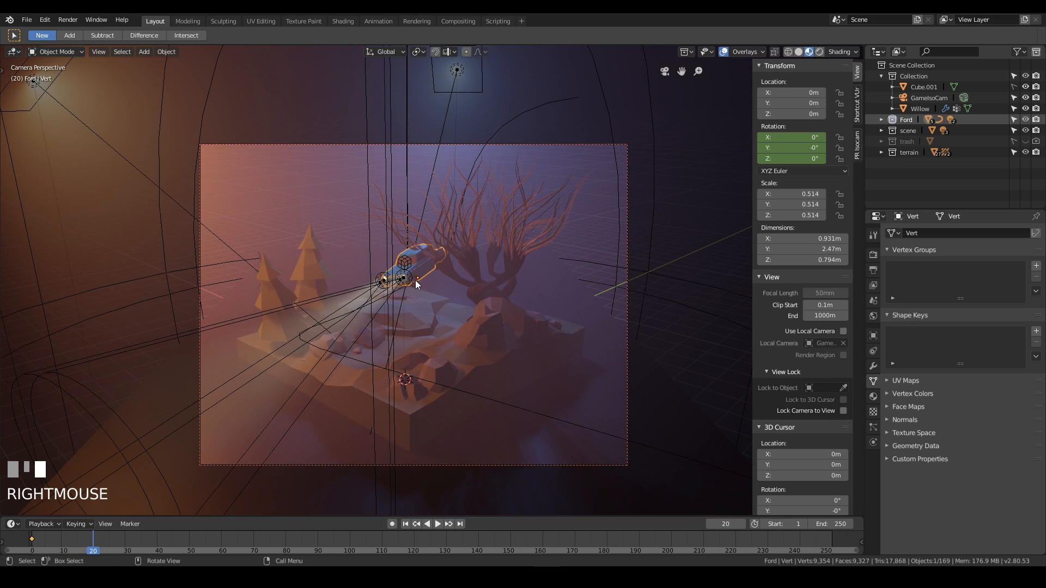
{"action": "key", "text": "r"}
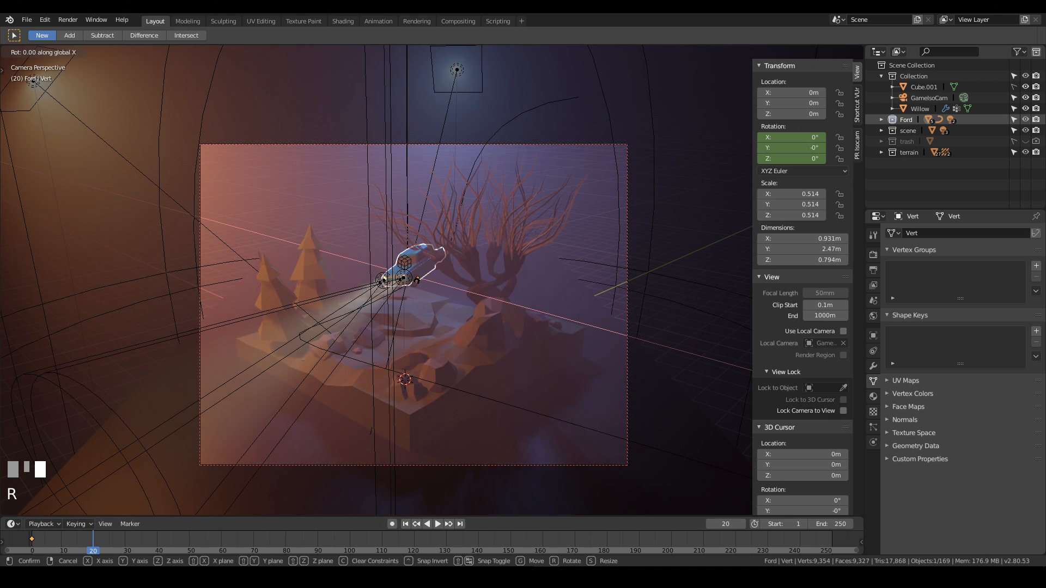
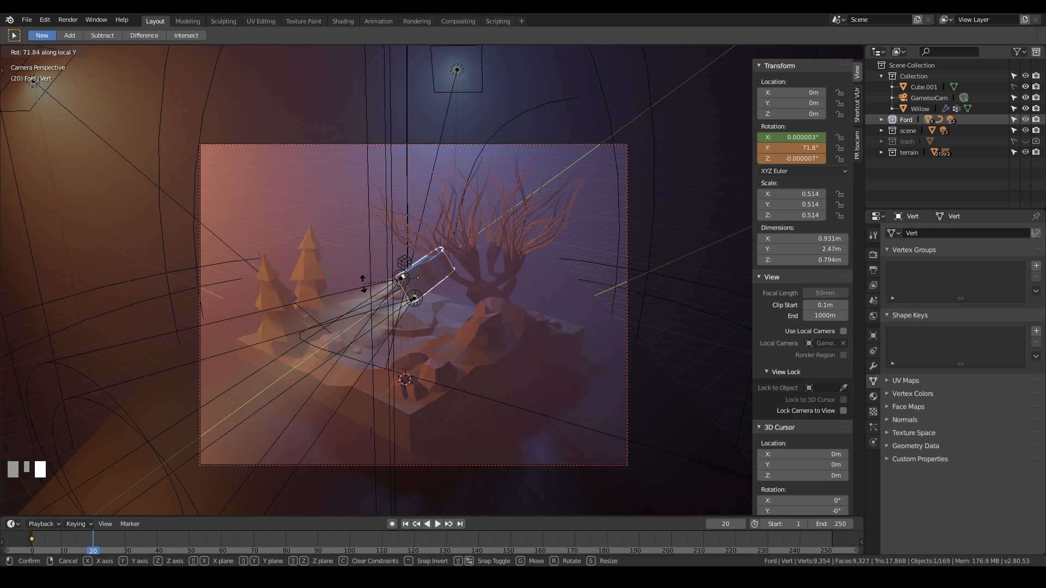
Confirm the car's rotation to about 71.8° on Y and insert a rotation keyframe at frame 20.
{"action": "left_click", "coordinate": [363, 283]}
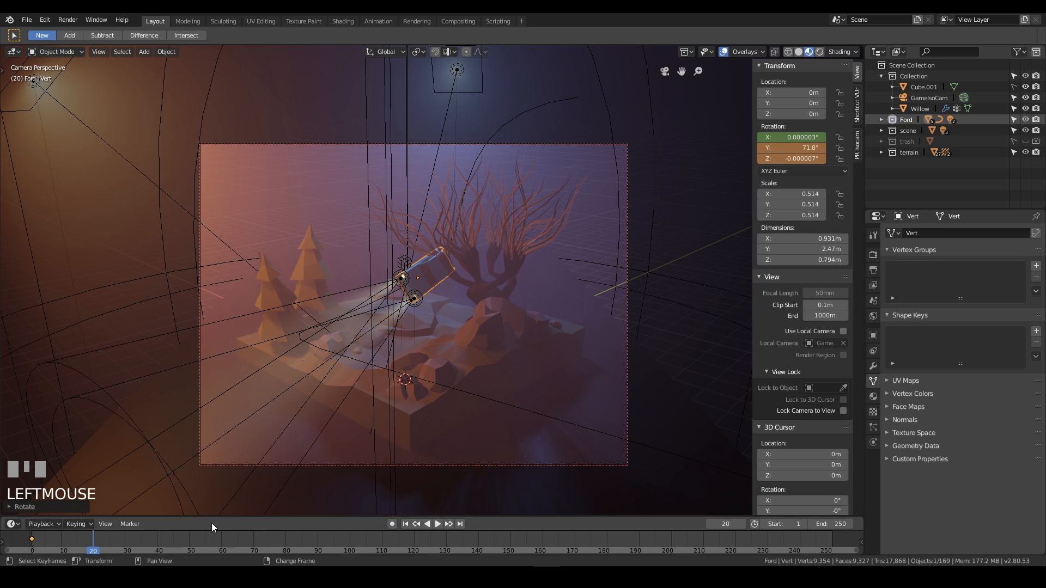
{"action": "key", "text": "i"}
{"action": "left_click", "coordinate": [322, 366]}
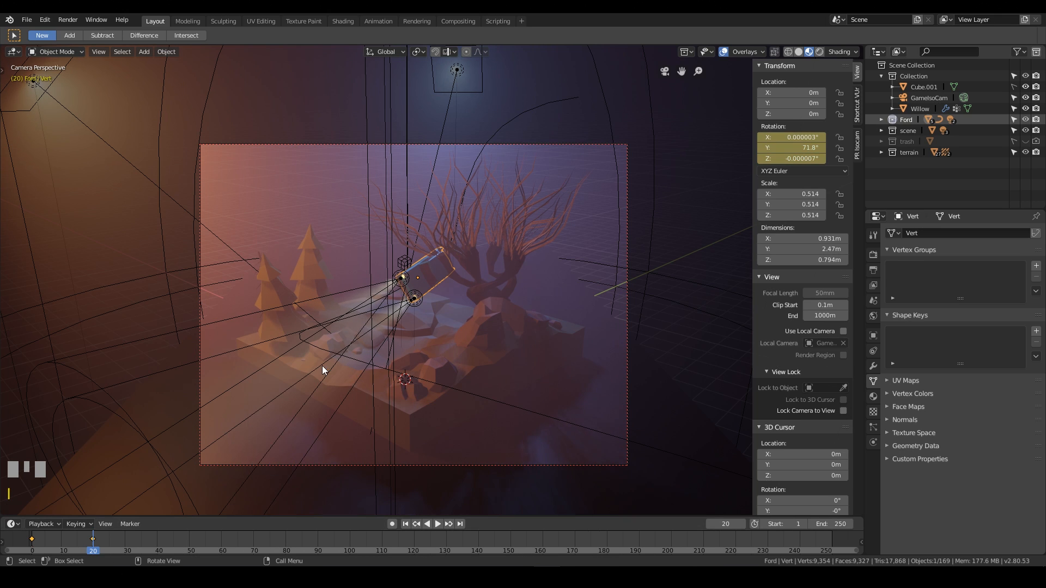
Move to frame 27 and insert another rotation keyframe for the car.
{"action": "right_click_drag", "start_coordinate": [91, 548], "coordinate": [116, 556]}
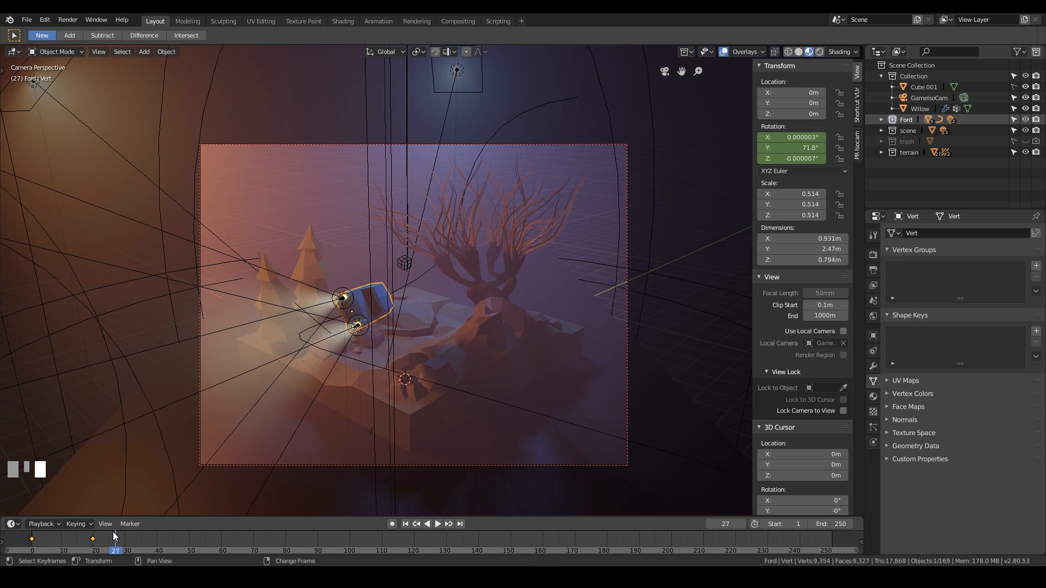
{"action": "right_click_drag", "start_coordinate": [113, 535], "coordinate": [116, 536]}
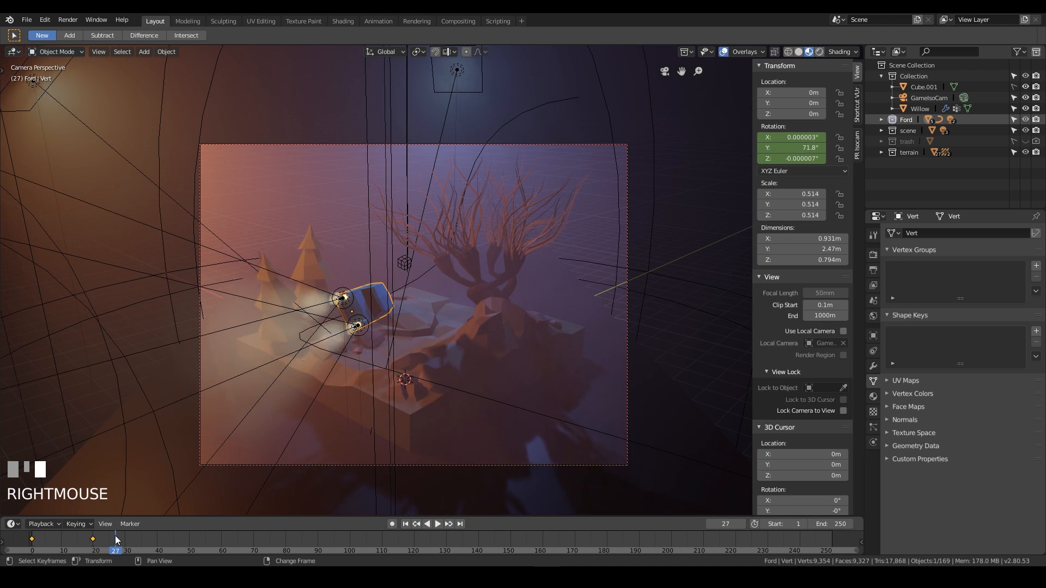
{"action": "key", "text": "i"}
{"action": "left_click", "coordinate": [374, 322]}
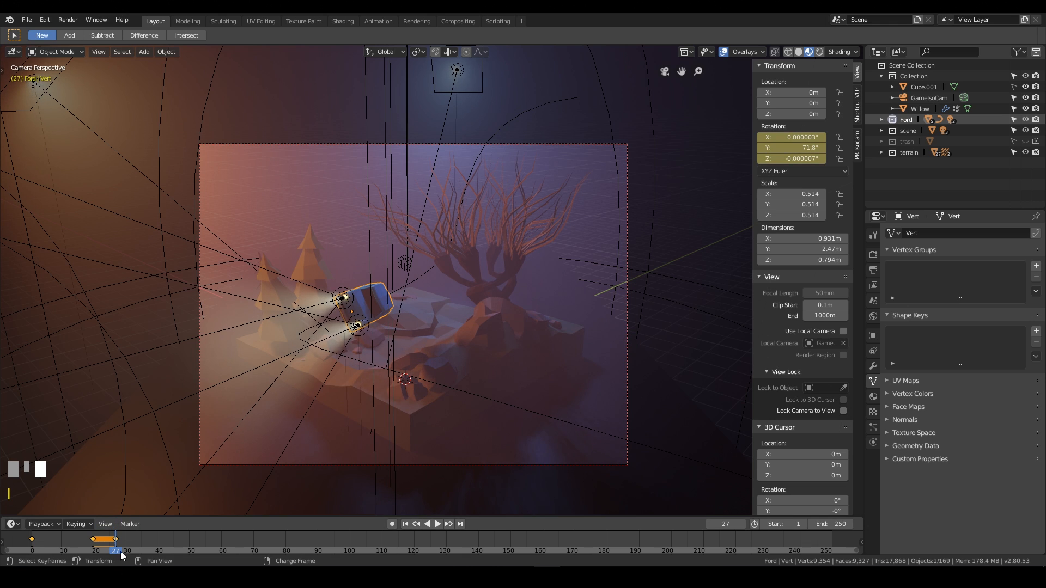
At frame 44, rotate the car to 343° on Y and insert a Rotation keyframe.
{"action": "right_click_drag", "start_coordinate": [118, 547], "coordinate": [171, 536]}
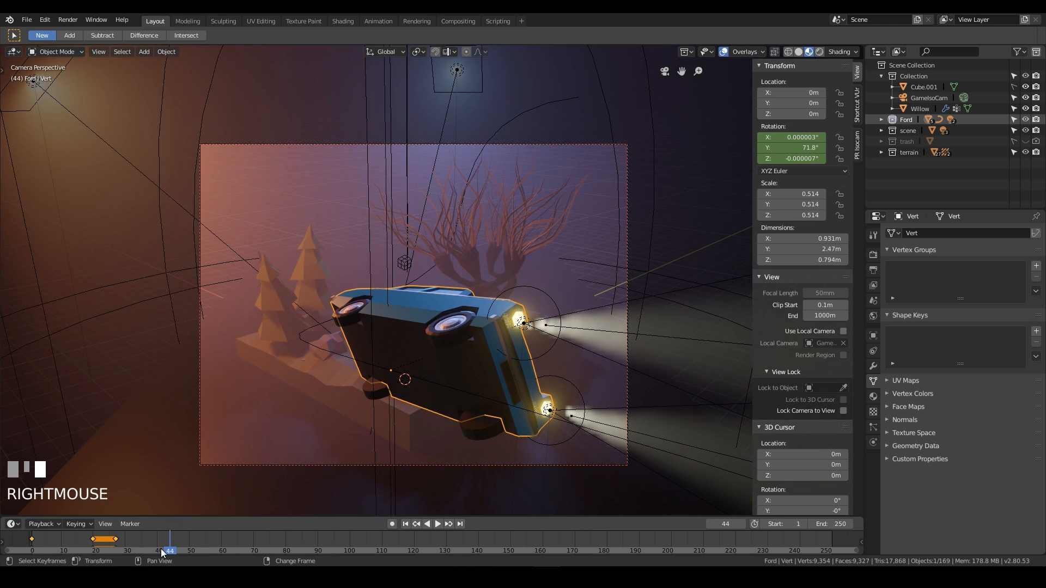
{"action": "key", "text": "r"}
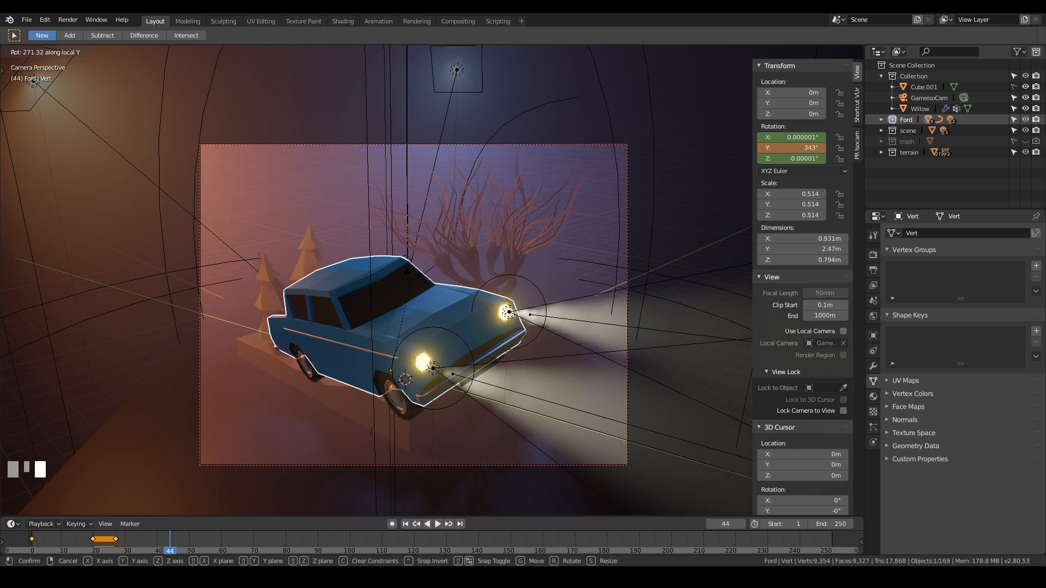
{"action": "left_click", "coordinate": [259, 479]}
{"action": "key", "text": "i"}
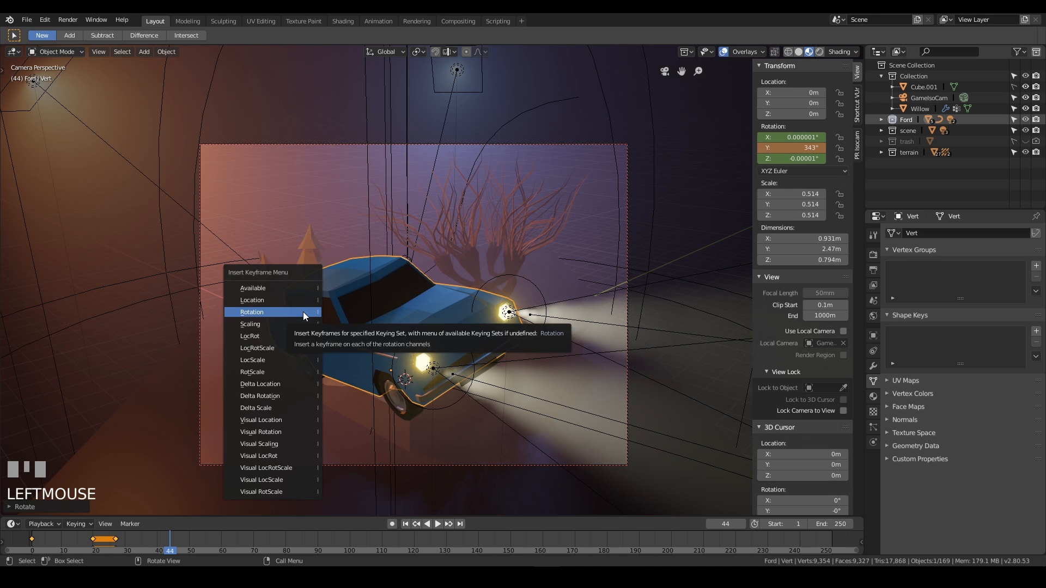
{"action": "left_click", "coordinate": [303, 311]}
Scrub and play back the animation to review the car's flight and rotation along the path.
{"action": "right_click_drag", "start_coordinate": [168, 545], "coordinate": [105, 541]}
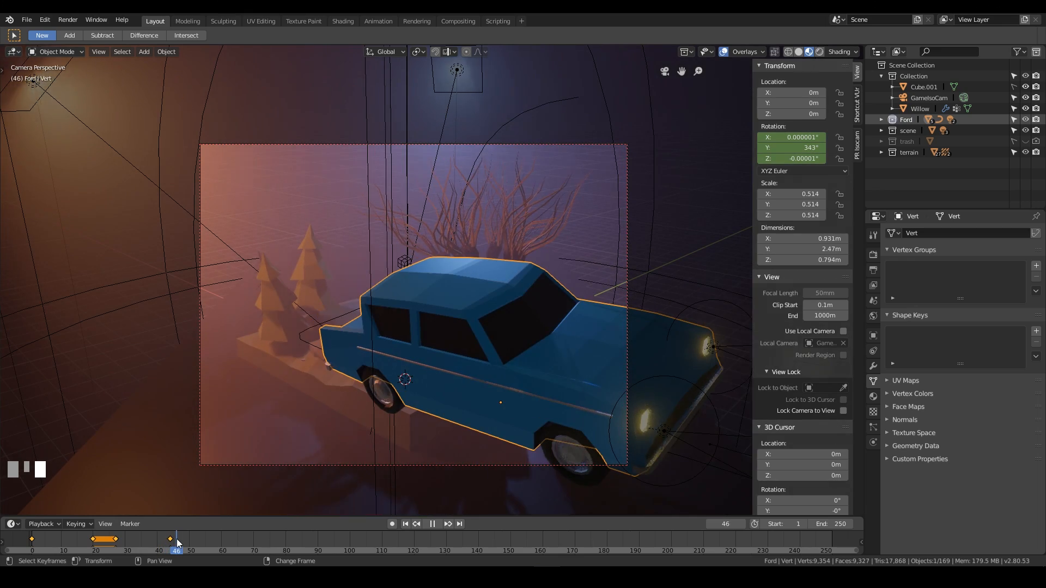
{"action": "left_click_drag", "start_coordinate": [169, 544], "coordinate": [16, 551]}
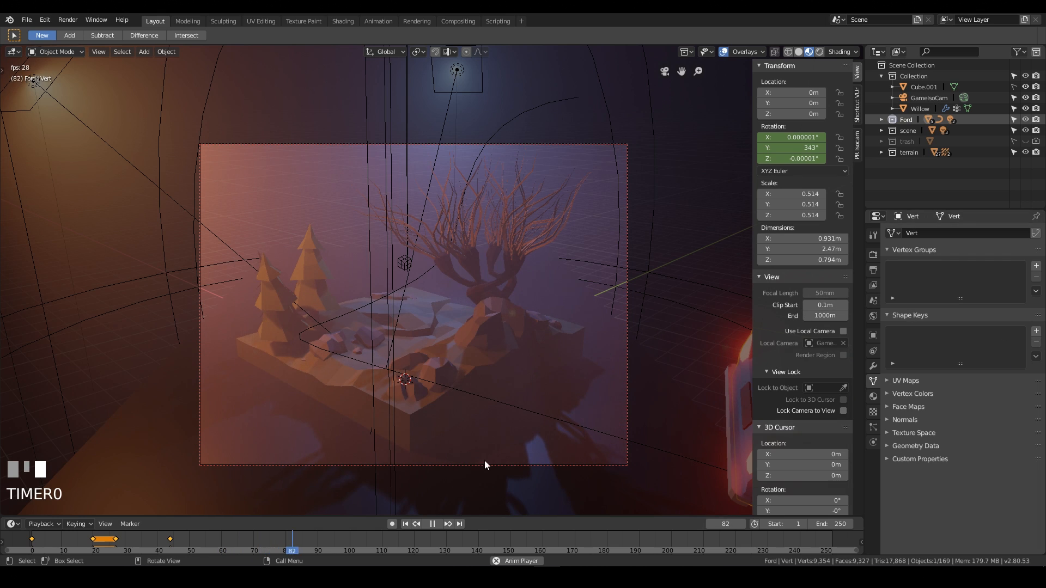
{"action": "key", "text": "space"}
{"action": "left_click", "coordinate": [30, 536]}
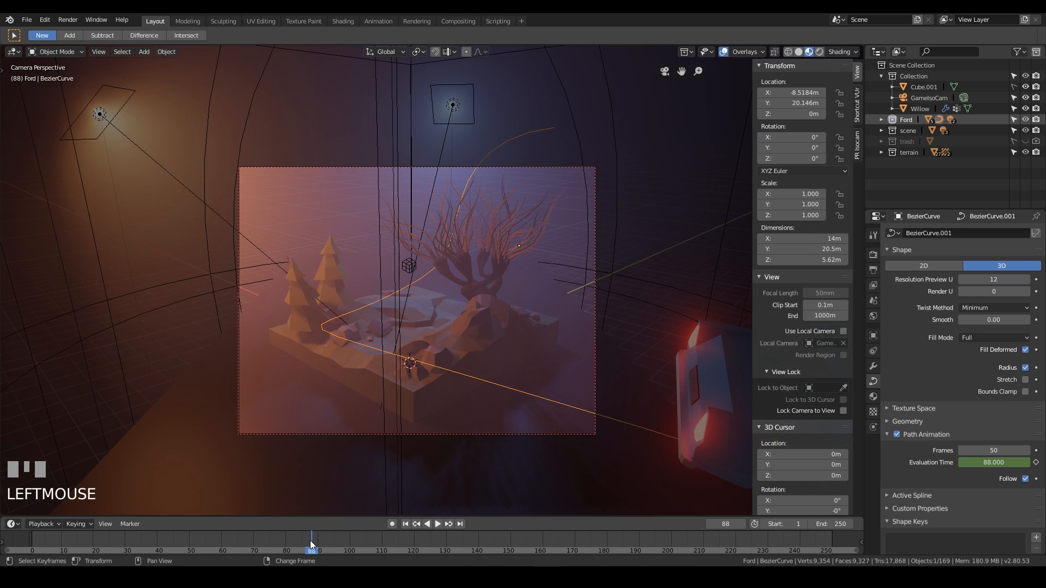
{"action": "left_click_drag", "start_coordinate": [312, 540], "coordinate": [227, 545]}
{"action": "right_click_drag", "start_coordinate": [288, 540], "coordinate": [54, 533]}
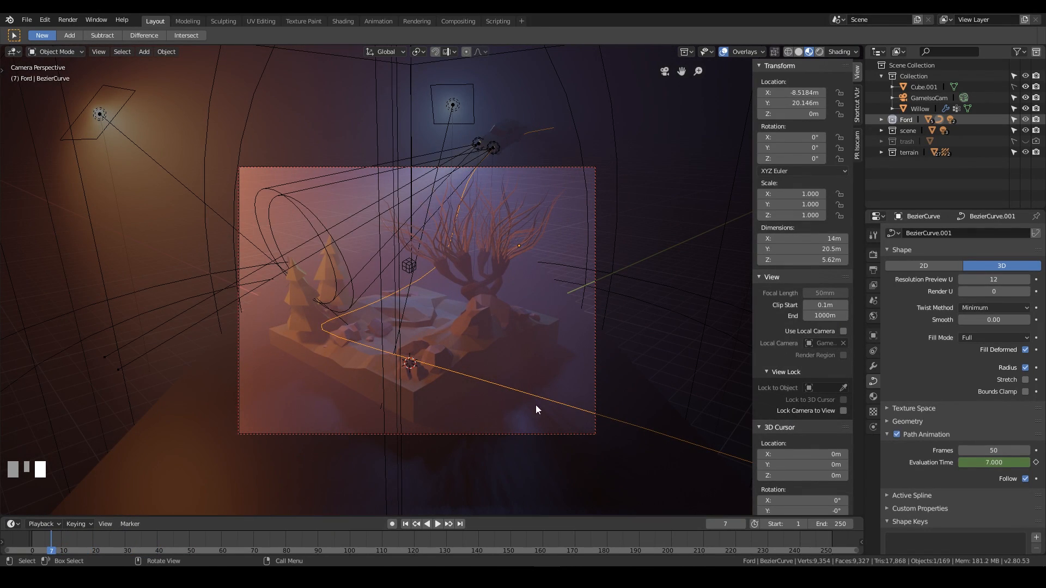
{"action": "key", "text": "space"}
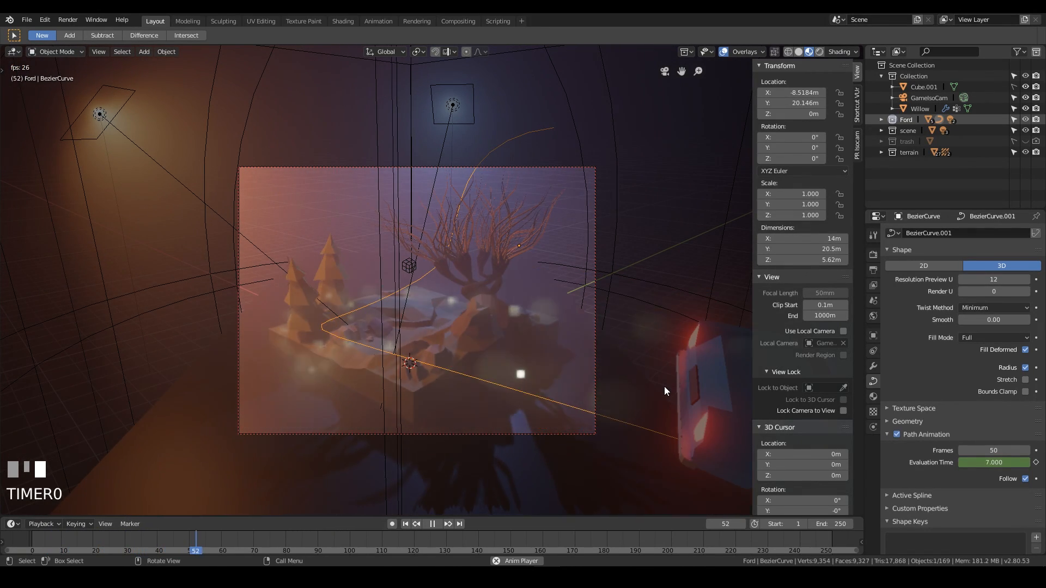
{"action": "key", "text": "space"}
{"action": "right_click", "coordinate": [19, 552]}
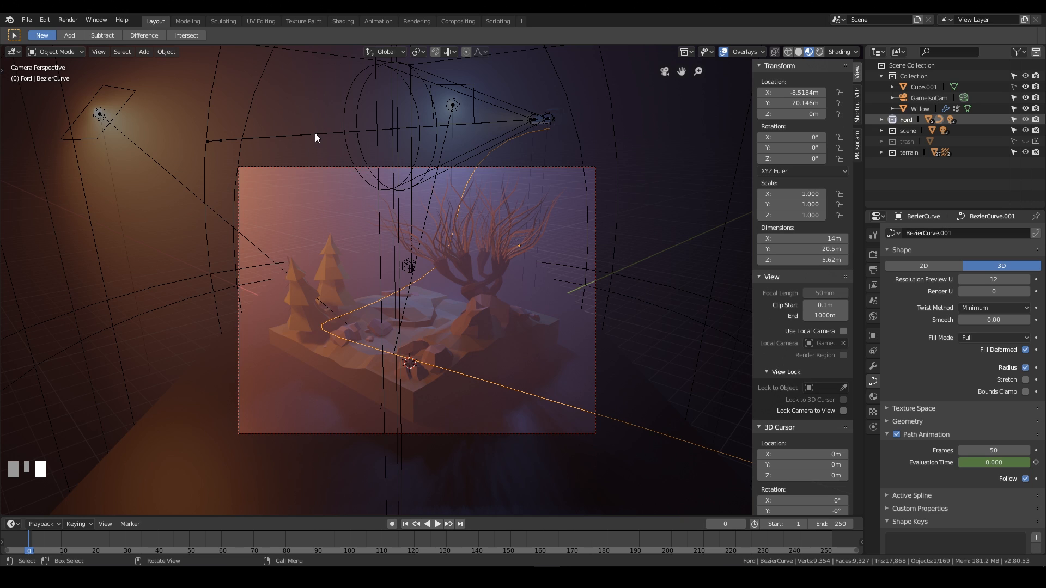
Switch to the Animation workspace and turn the upper-left editor into a Graph Editor.
{"action": "left_click", "coordinate": [375, 21]}
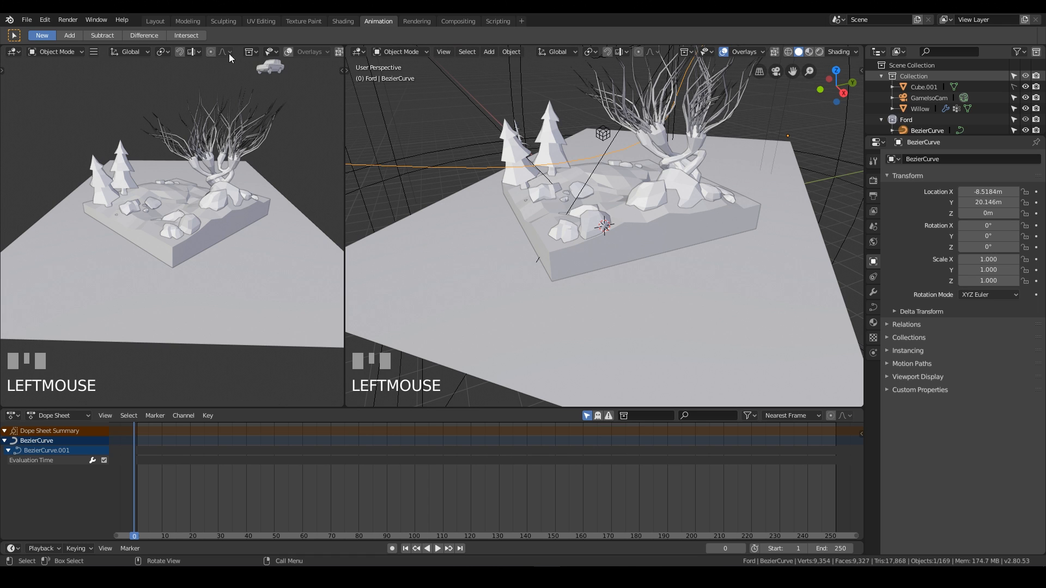
{"action": "left_click", "coordinate": [192, 21]}
{"action": "left_click", "coordinate": [155, 21]}
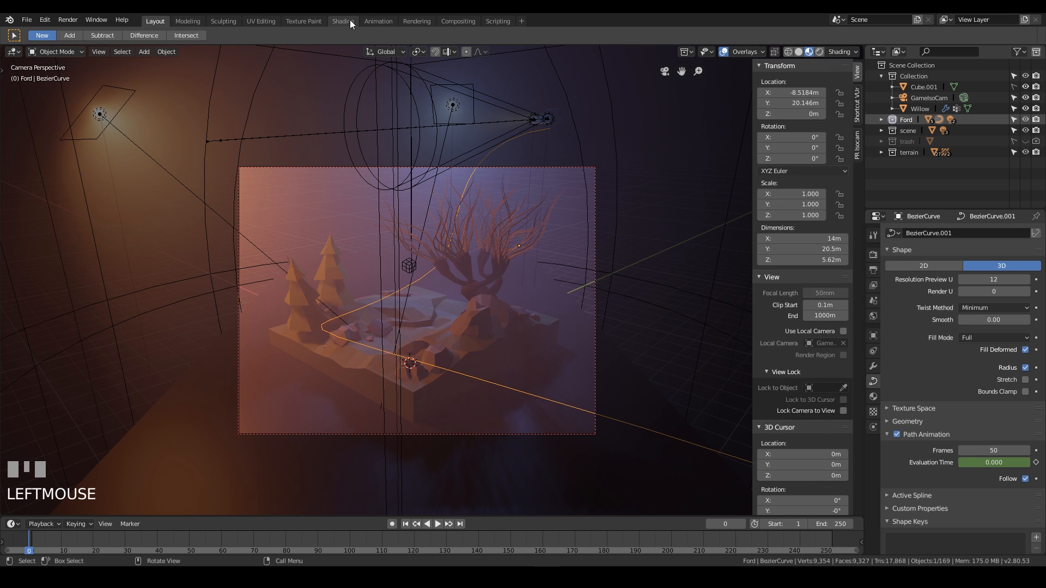
{"action": "left_click", "coordinate": [381, 20]}
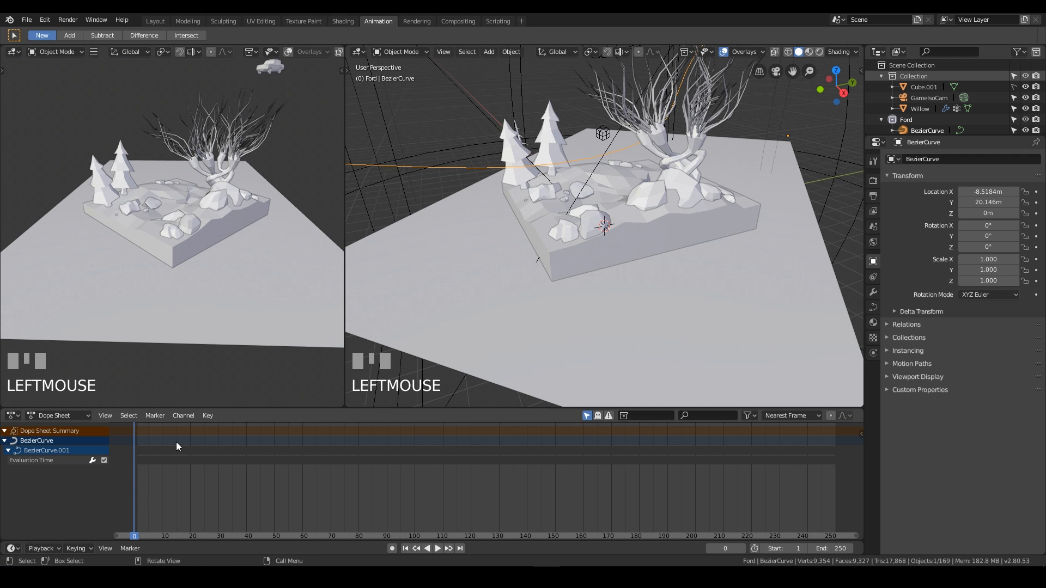
{"action": "left_click", "coordinate": [13, 51]}
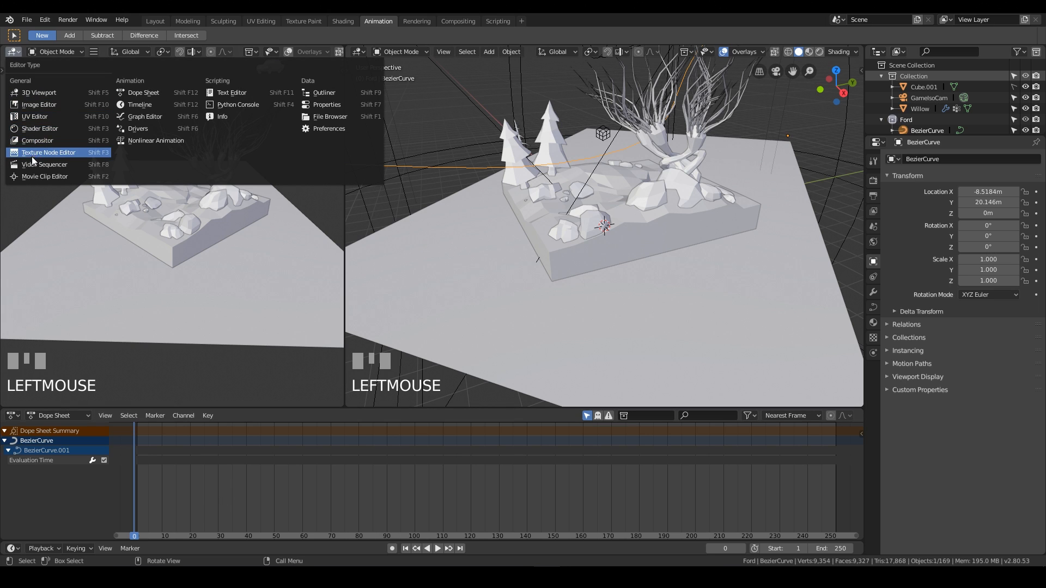
{"action": "left_click", "coordinate": [149, 119]}
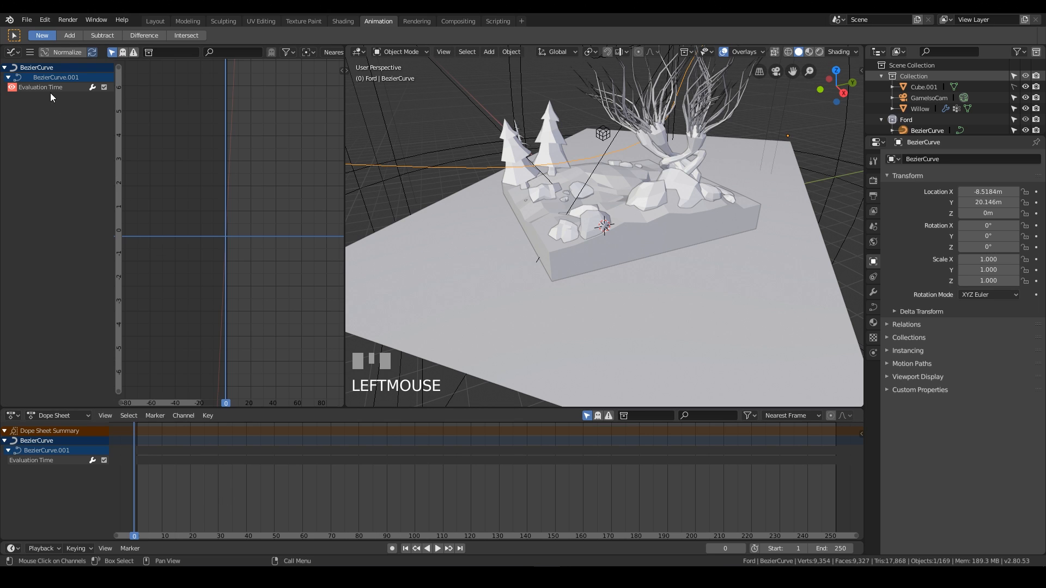
Select the Evaluation Time channel and examine its curve in the Graph Editor.
{"action": "left_click", "coordinate": [20, 87]}
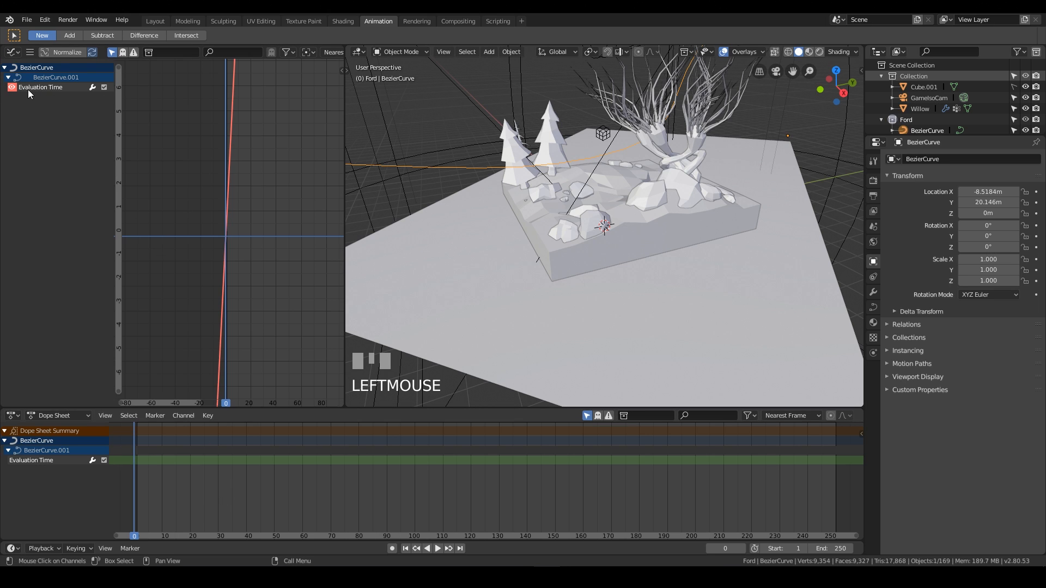
{"action": "middle_click_drag", "start_coordinate": [421, 178], "coordinate": [628, 176]}
{"action": "scroll", "coordinate": [445, 217], "scroll_direction": "down", "scroll_amount": 3}
{"action": "scroll", "coordinate": [594, 170], "scroll_direction": "up", "scroll_amount": 4}
{"action": "middle_click_drag", "start_coordinate": [554, 163], "coordinate": [638, 231], "text": "shift"}
{"action": "scroll", "coordinate": [269, 235], "scroll_direction": "down", "scroll_amount": 6}
{"action": "scroll", "coordinate": [265, 231], "scroll_direction": "up", "scroll_amount": 5}
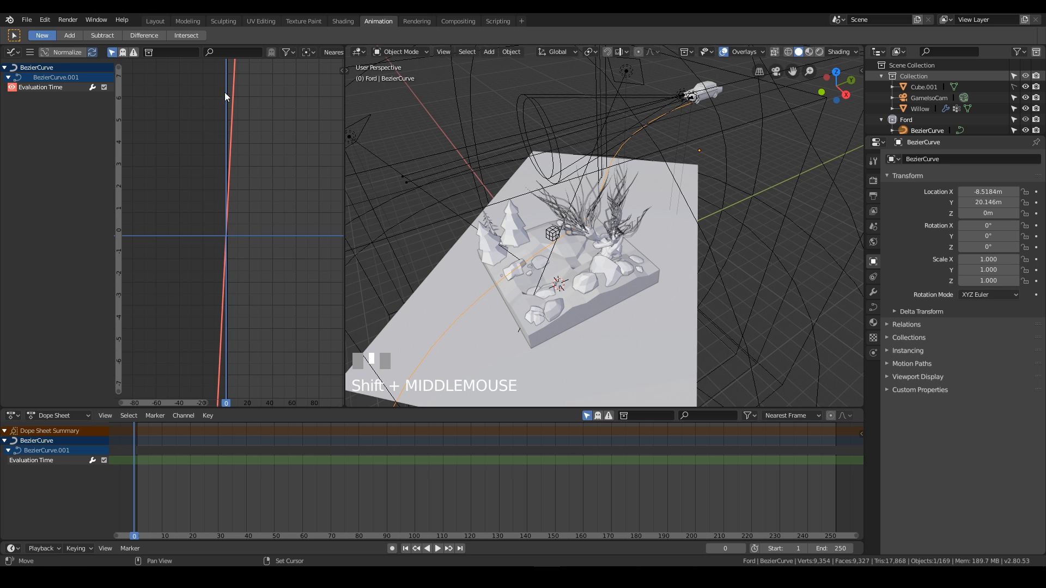
{"action": "scroll", "coordinate": [225, 273], "scroll_direction": "up", "scroll_amount": 1}
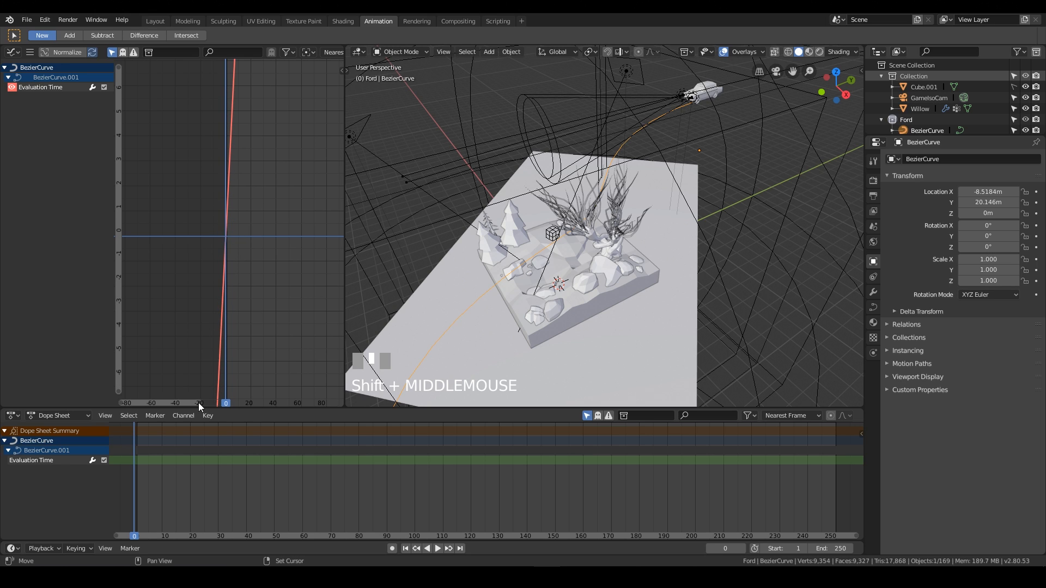
{"action": "left_click_drag", "start_coordinate": [198, 403], "coordinate": [146, 397]}
{"action": "middle_click_drag", "start_coordinate": [324, 254], "coordinate": [235, 269]}
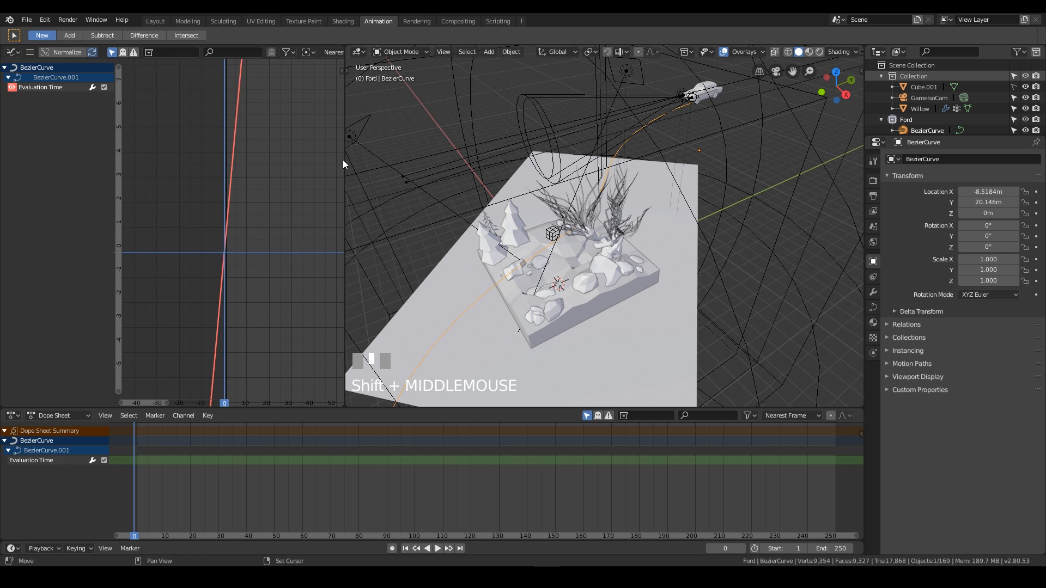
{"action": "left_click_drag", "start_coordinate": [343, 159], "coordinate": [484, 161]}
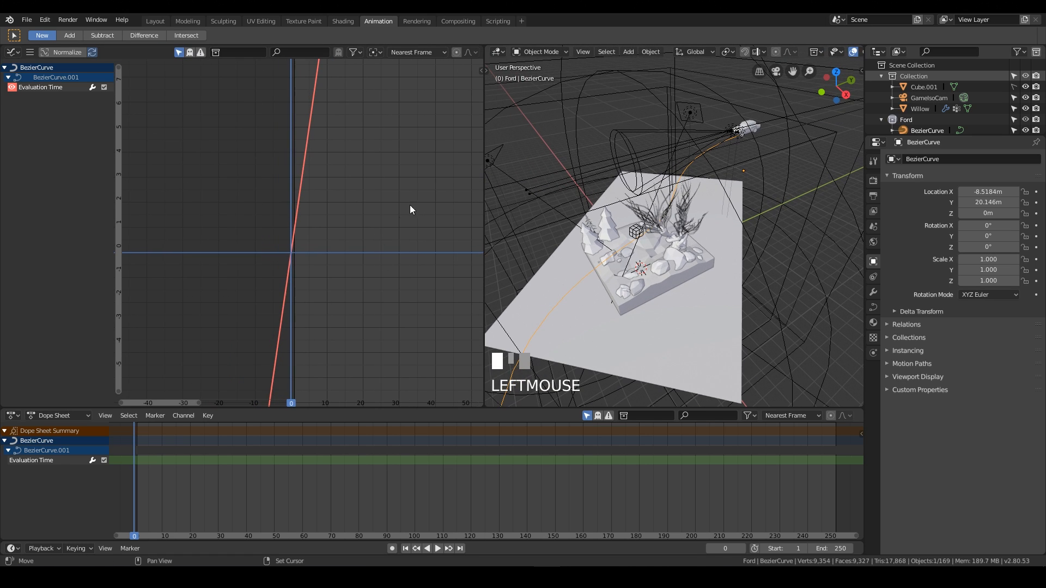
Open the Graph Editor sidebar's modifiers and delete the Generator modifier from the Evaluation Time curve.
{"action": "key", "text": "n"}
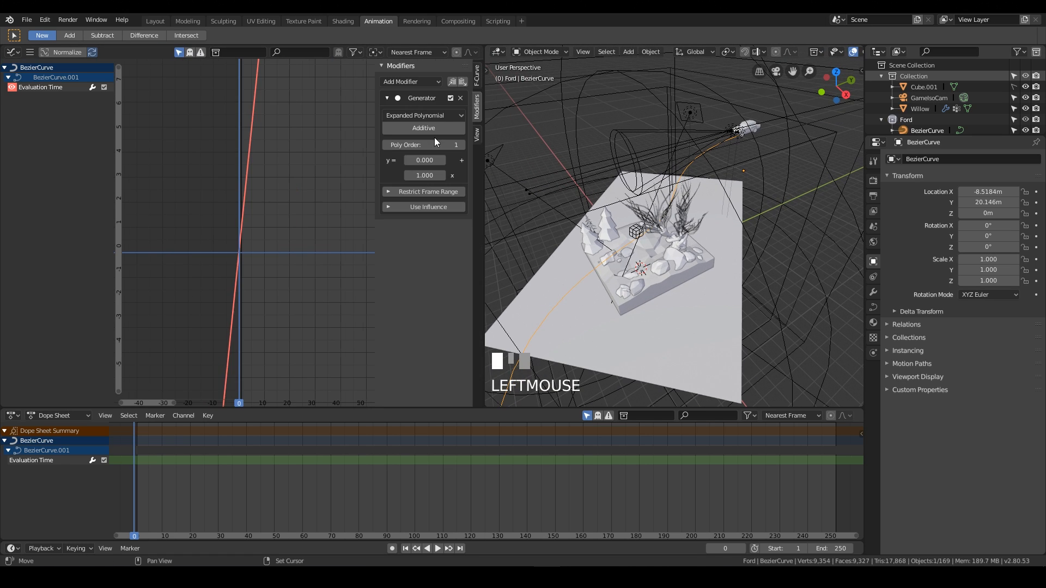
{"action": "left_click", "coordinate": [479, 76]}
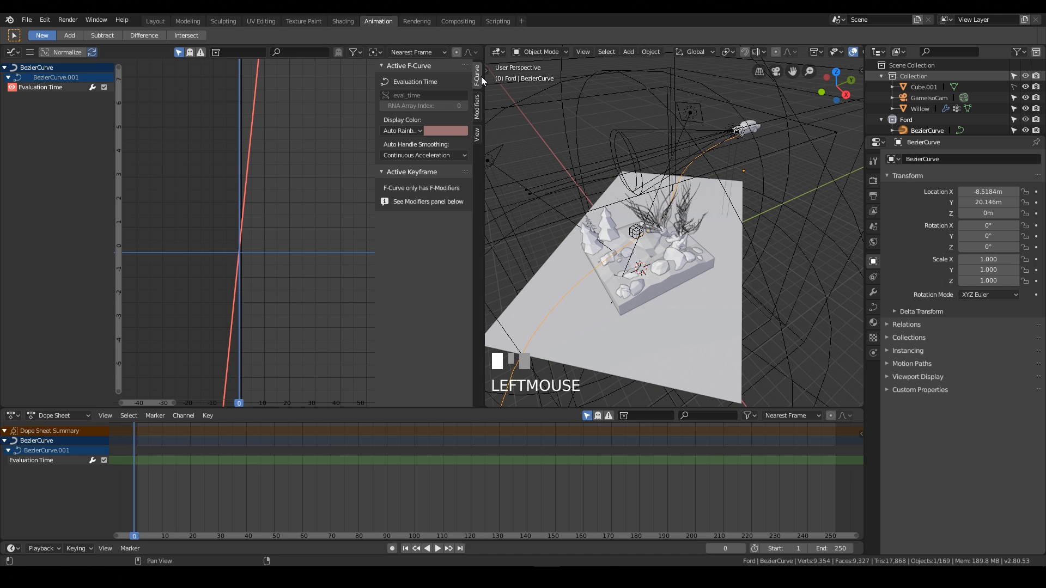
{"action": "left_click", "coordinate": [478, 109]}
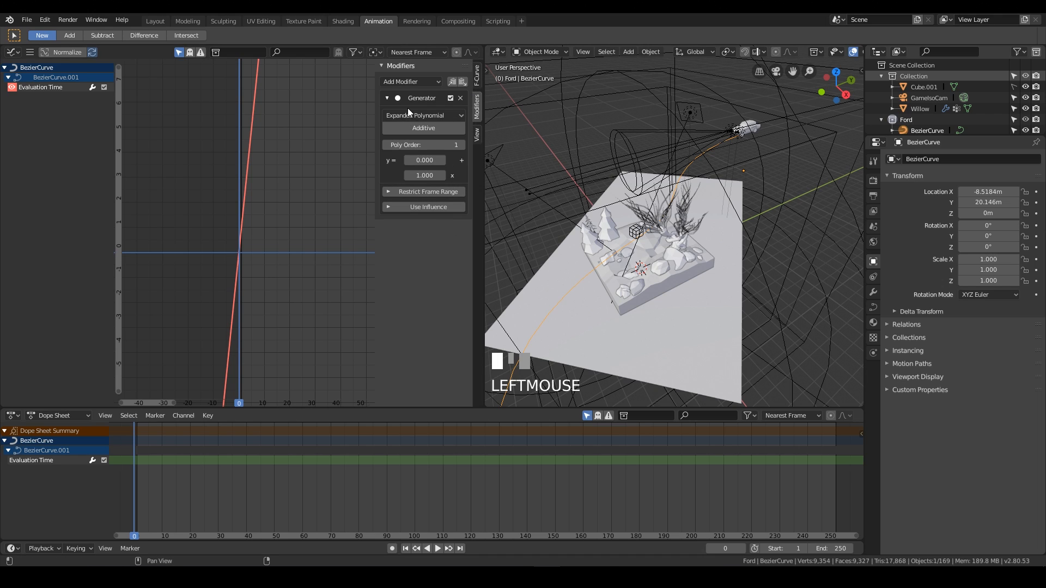
{"action": "left_click", "coordinate": [387, 98]}
{"action": "left_click", "coordinate": [386, 98]}
{"action": "left_click", "coordinate": [461, 100]}
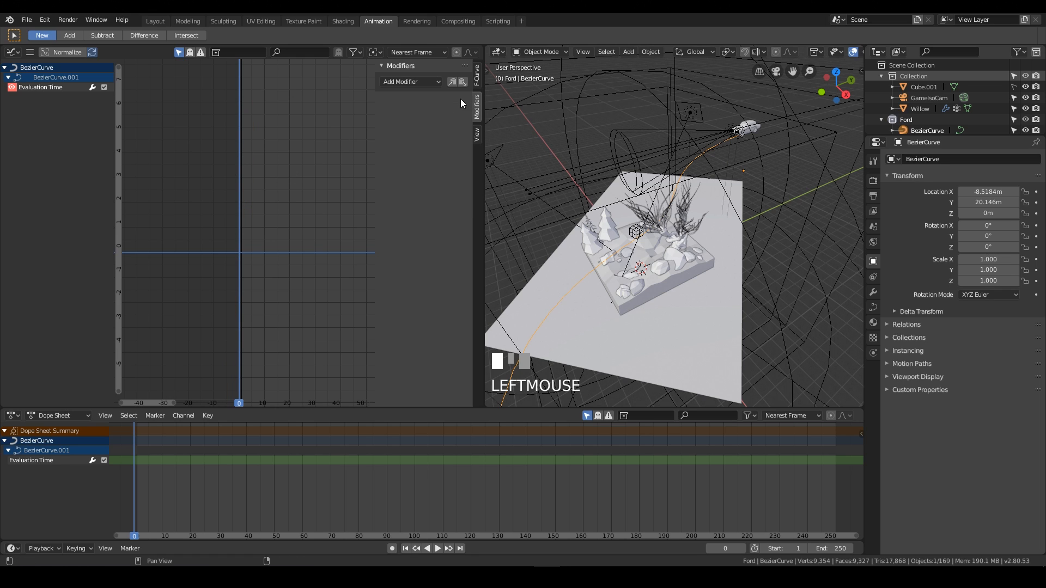
Play the animation to check how the car now moves along the path.
{"action": "key", "text": "space"}
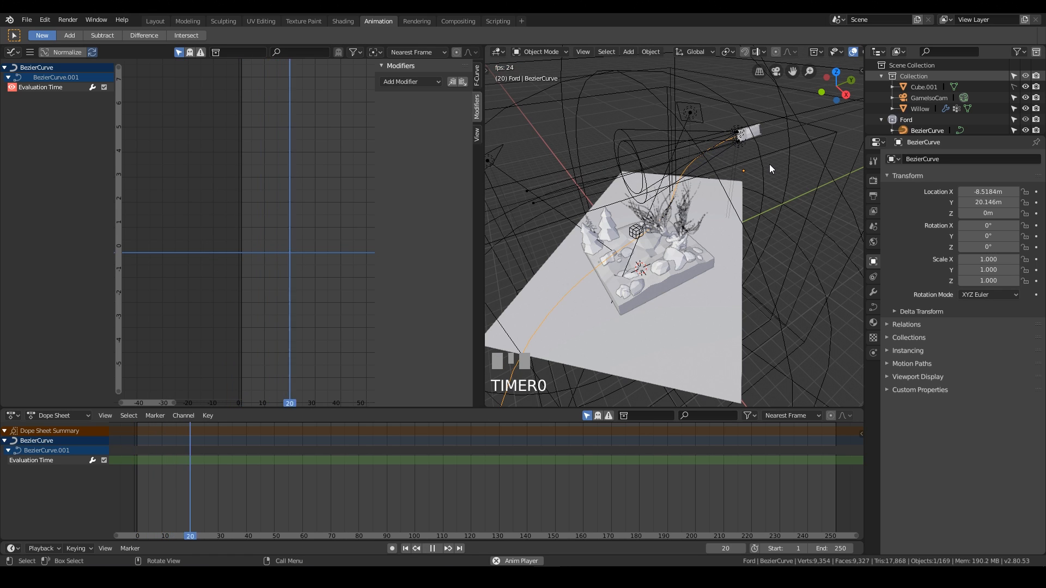
{"action": "key", "text": "space"}
{"action": "key", "text": "space"}
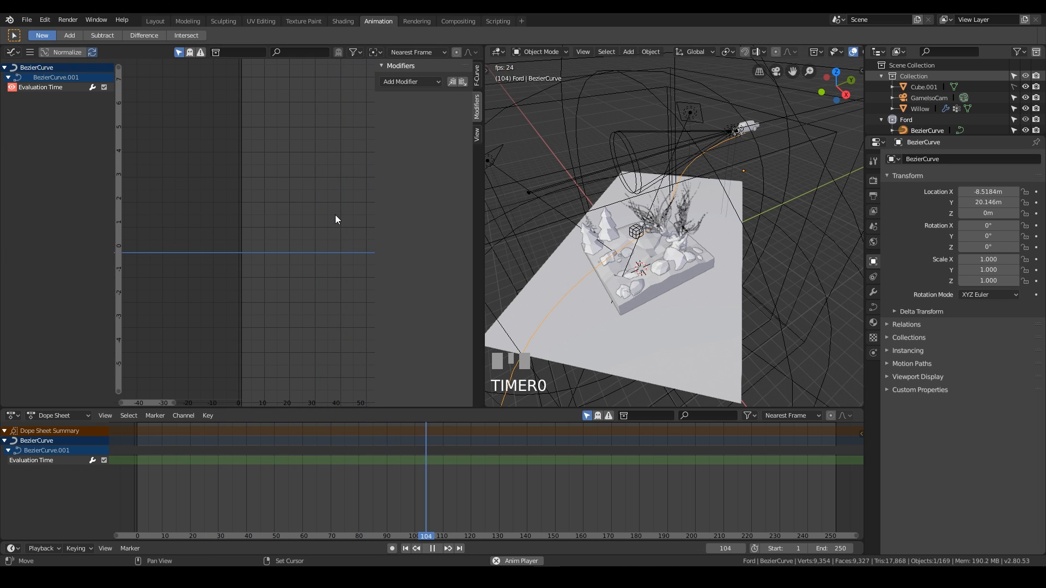
{"action": "key", "text": "space"}
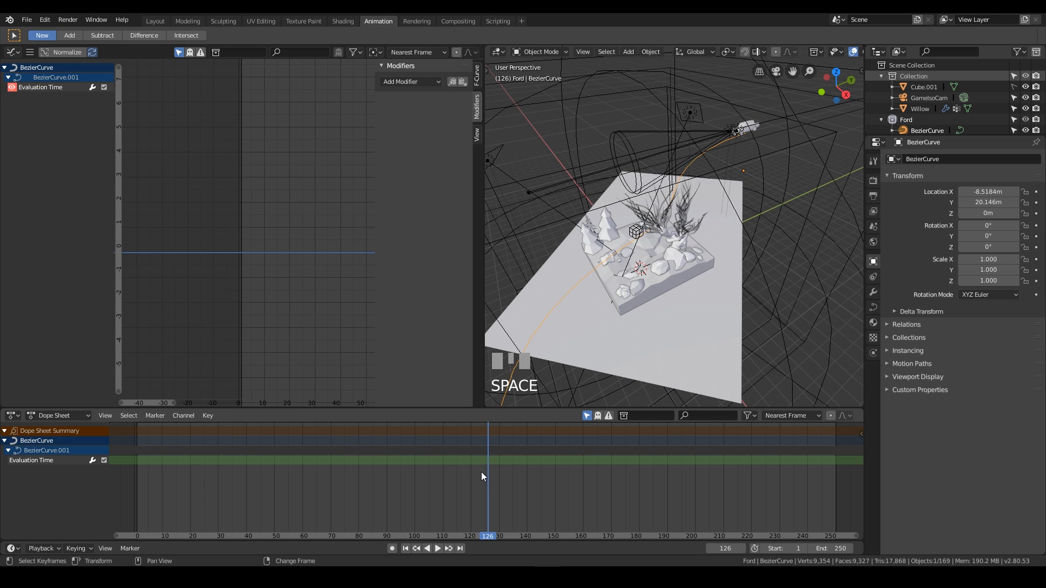
Return to frame 0 and set the path's Evaluation Time to -8.6 in the Path Animation settings.
{"action": "left_click_drag", "start_coordinate": [482, 472], "coordinate": [354, 499]}
{"action": "right_click_drag", "start_coordinate": [468, 488], "coordinate": [120, 493]}
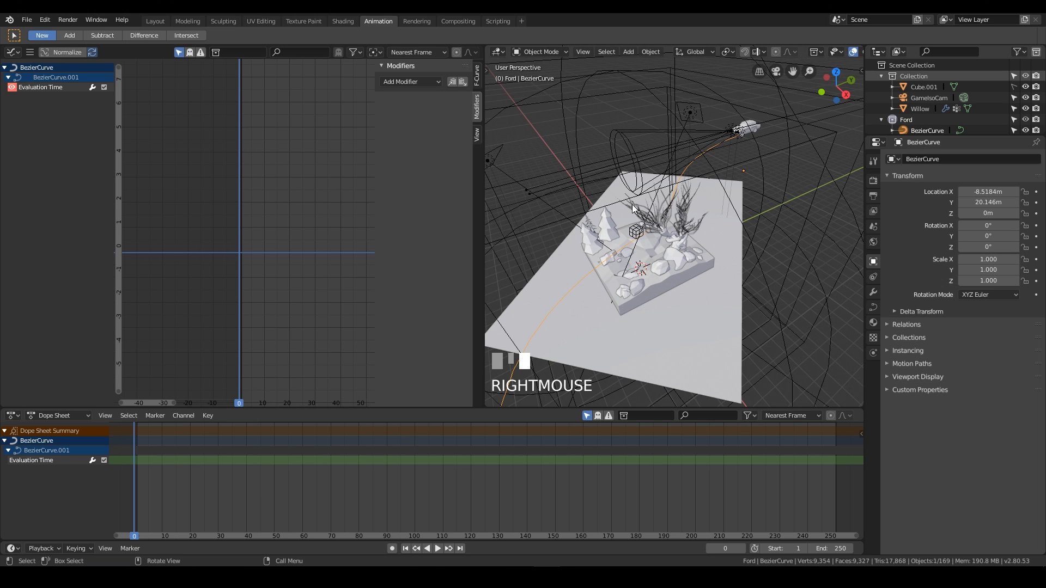
{"action": "left_click", "coordinate": [873, 308]}
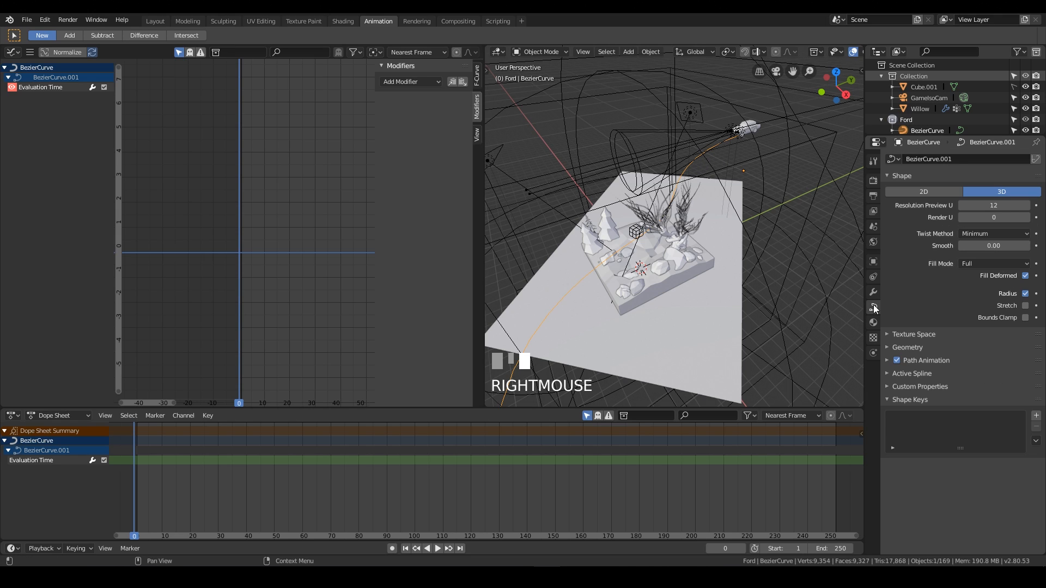
{"action": "left_click", "coordinate": [925, 360]}
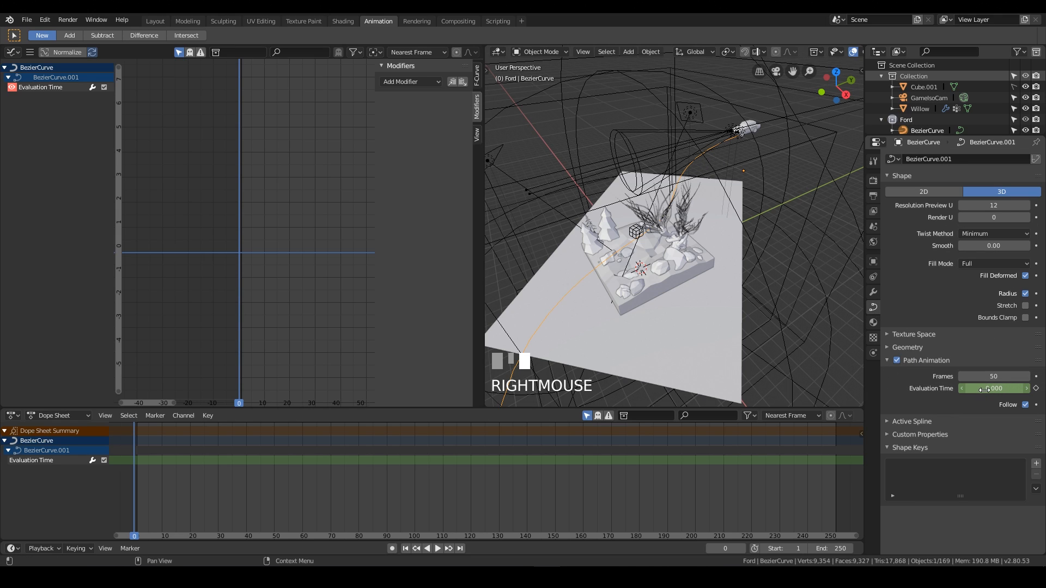
{"action": "left_click_drag", "start_coordinate": [985, 390], "coordinate": [958, 390]}
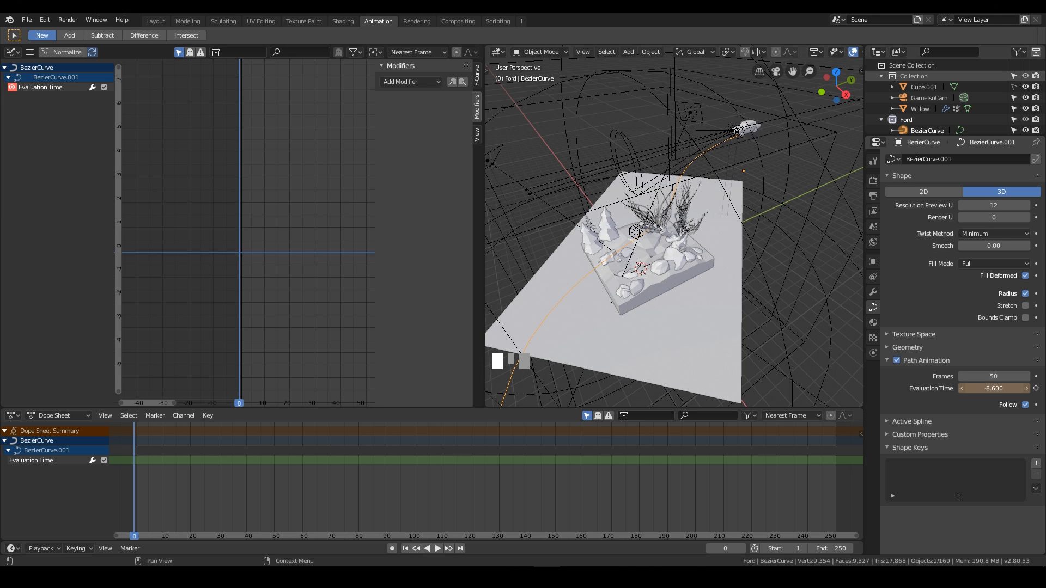
Set the path's Evaluation Time to 0 at frame 0 and insert a keyframe on it.
{"action": "left_click", "coordinate": [1003, 388]}
{"action": "type", "text": "-9.2"}
{"action": "key", "text": "KP_Enter"}
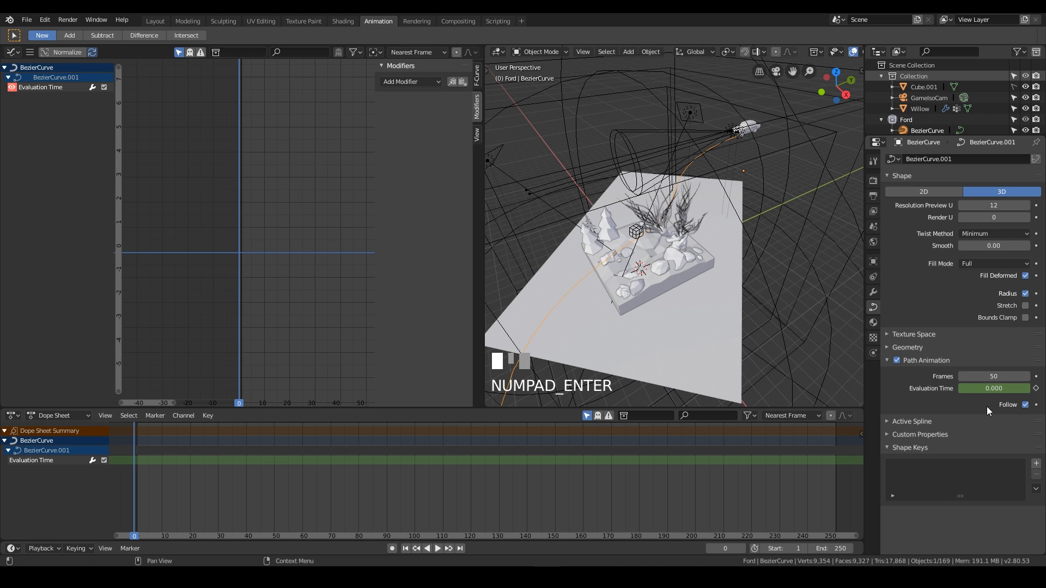
{"action": "key", "text": "i"}
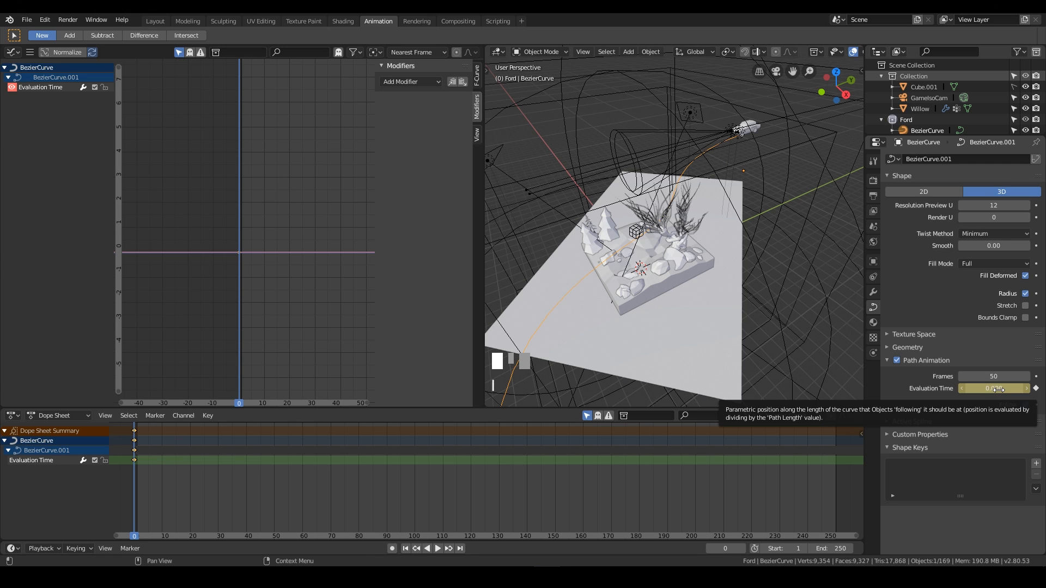
Go to frame 50, set Evaluation Time to 50 and keyframe it.
{"action": "left_click", "coordinate": [142, 493]}
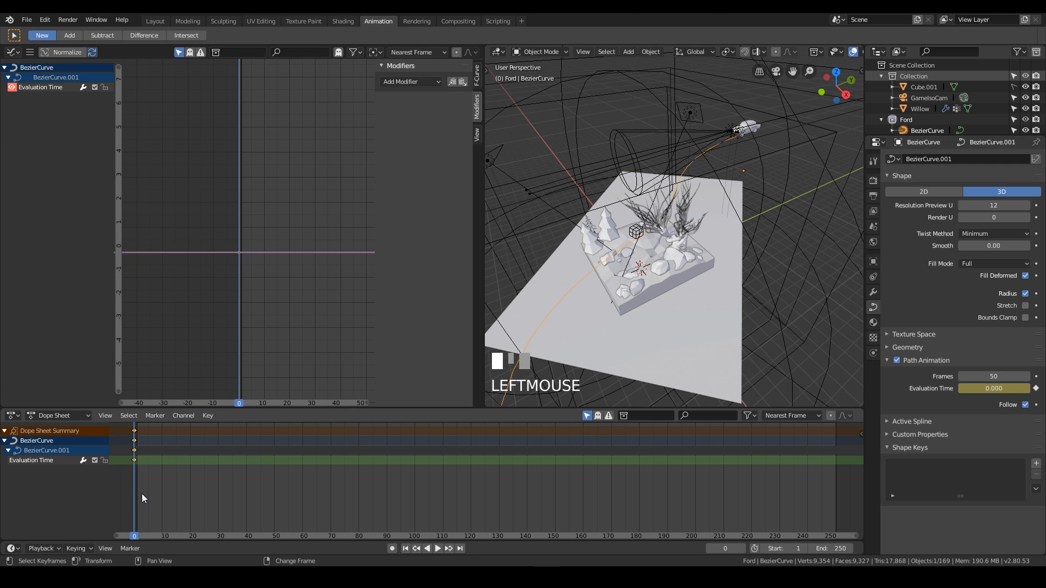
{"action": "right_click", "coordinate": [142, 494]}
{"action": "right_click_drag", "start_coordinate": [141, 495], "coordinate": [275, 498]}
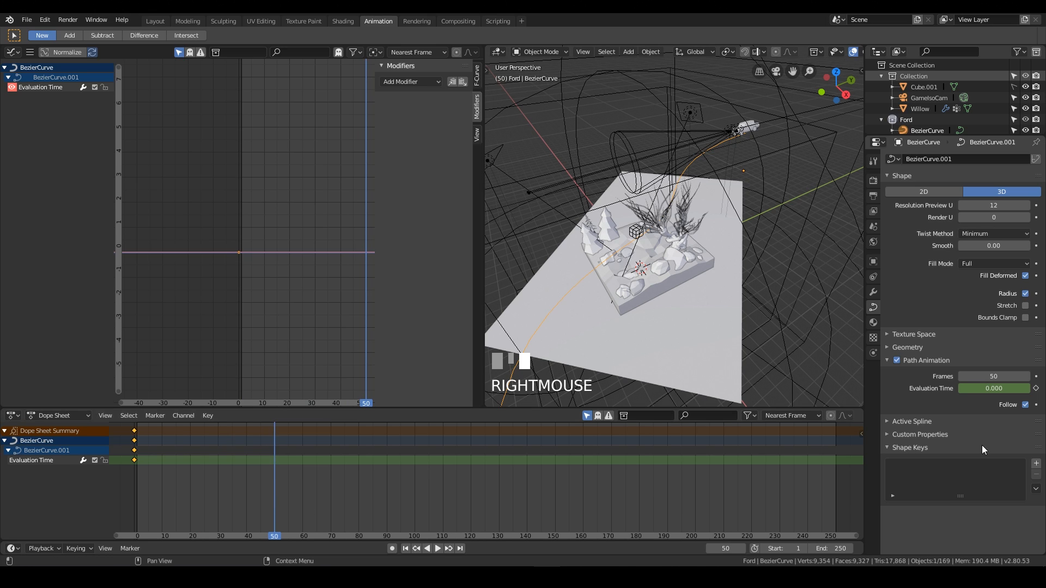
{"action": "left_click", "coordinate": [995, 387]}
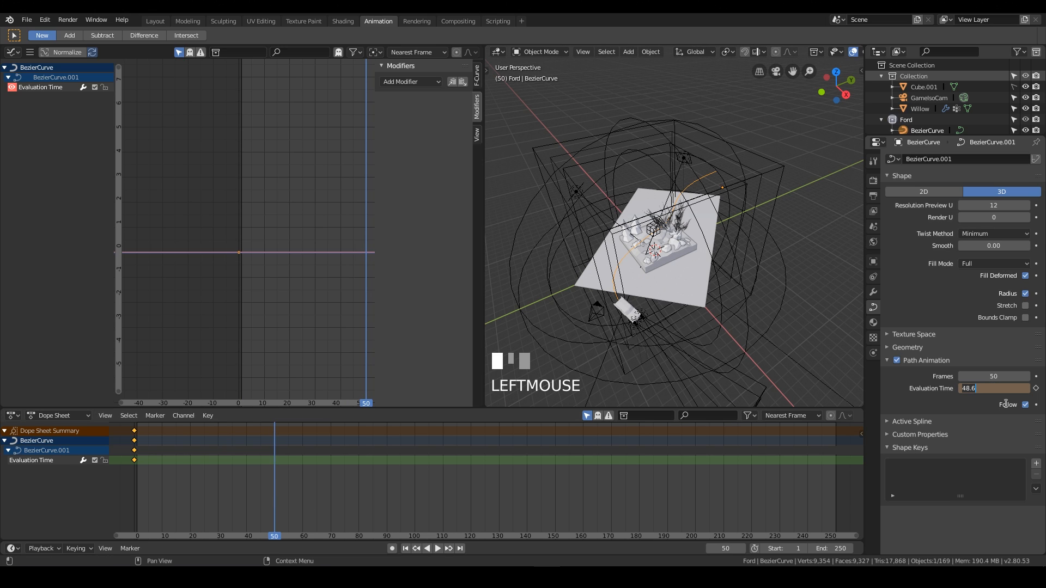
{"action": "key", "text": "Return"}
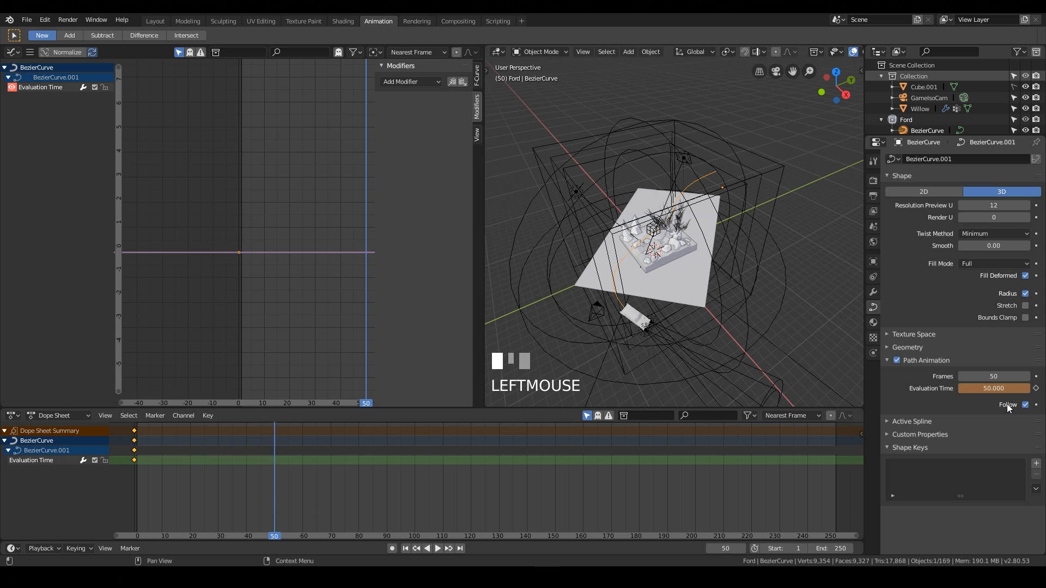
{"action": "left_click", "coordinate": [1036, 389]}
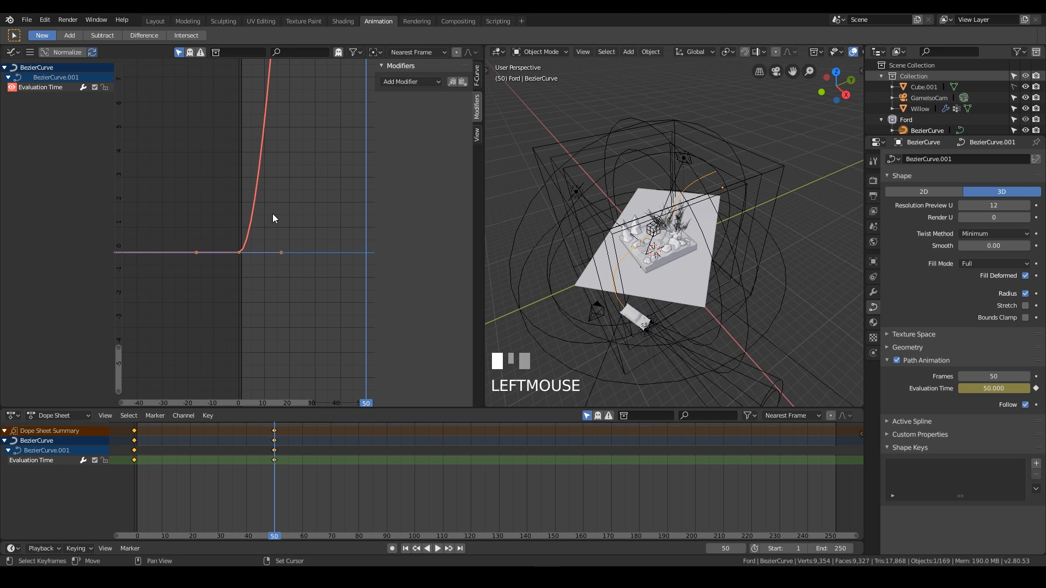
Examine the Evaluation Time curve between its two keyframes in the Graph Editor.
{"action": "middle_click_drag", "start_coordinate": [331, 132], "coordinate": [308, 295]}
{"action": "scroll", "coordinate": [290, 217], "scroll_direction": "down", "scroll_amount": 7}
{"action": "middle_click_drag", "start_coordinate": [263, 185], "coordinate": [262, 220]}
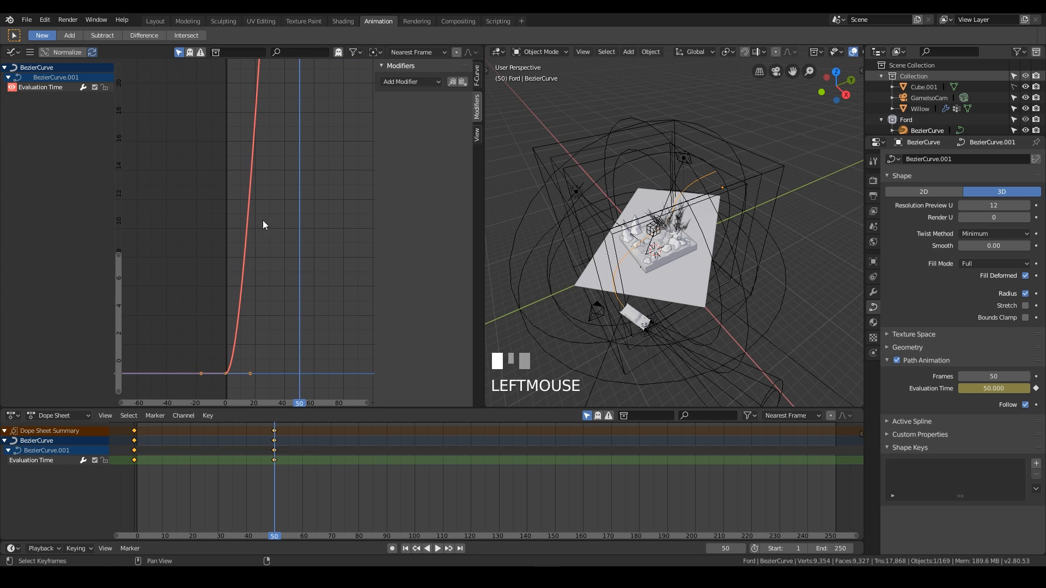
{"action": "left_click_drag", "start_coordinate": [119, 254], "coordinate": [122, 33]}
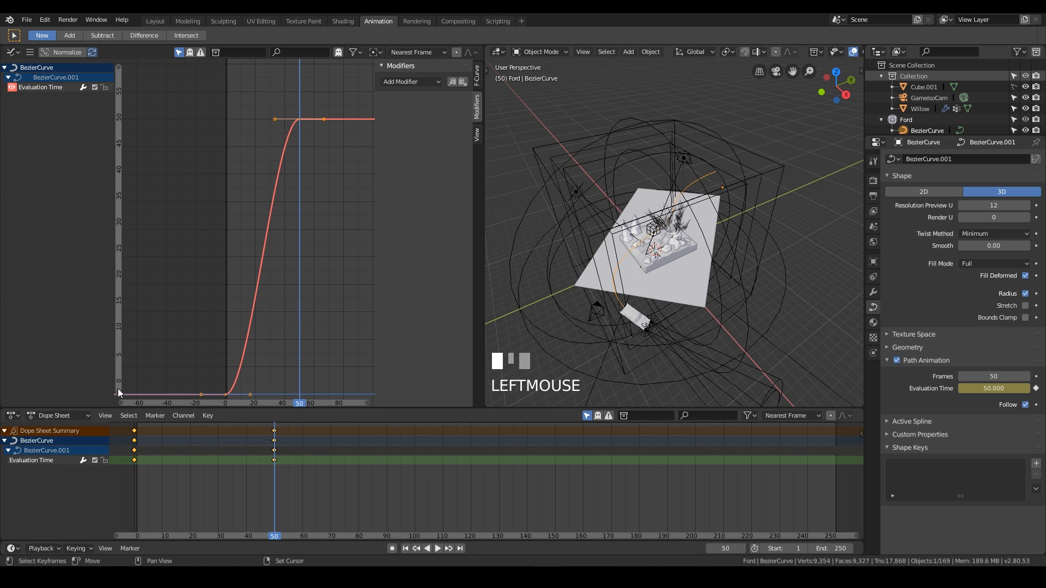
{"action": "left_click_drag", "start_coordinate": [118, 388], "coordinate": [114, 485]}
{"action": "middle_click_drag", "start_coordinate": [215, 104], "coordinate": [201, 185]}
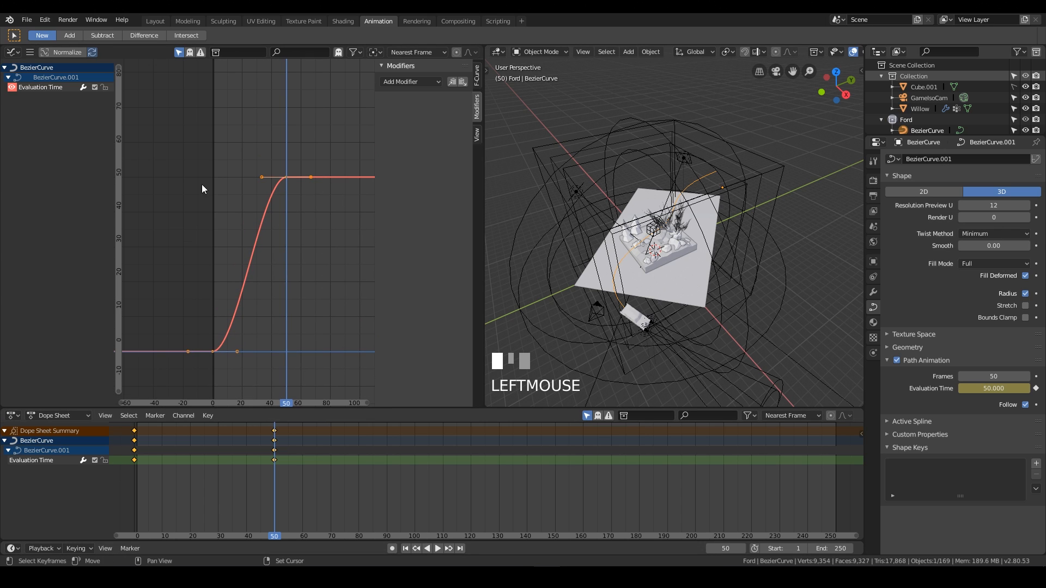
{"action": "left_click_drag", "start_coordinate": [119, 68], "coordinate": [114, 125]}
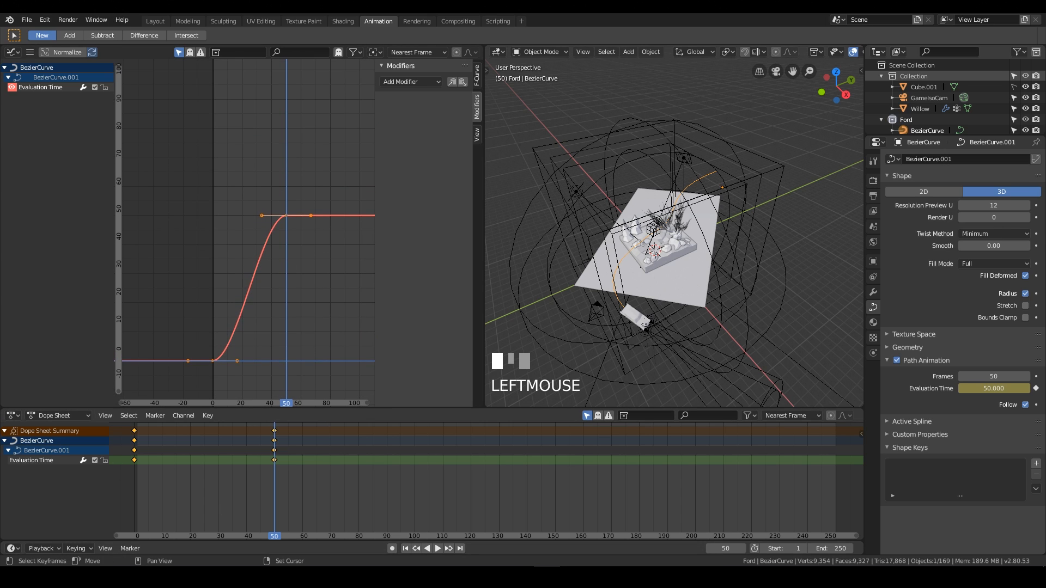
{"action": "middle_click_drag", "start_coordinate": [223, 252], "coordinate": [219, 212]}
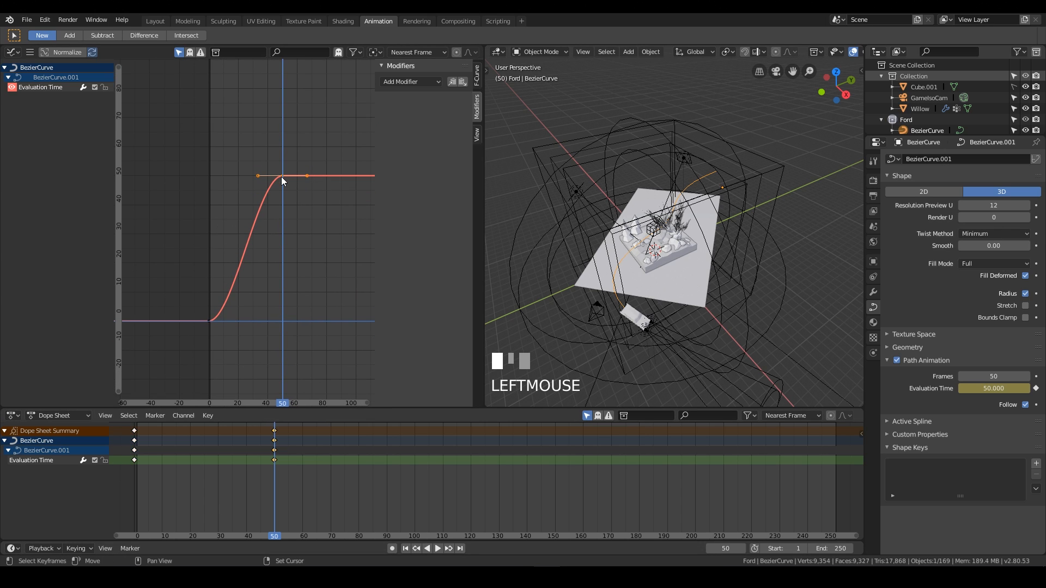
{"action": "left_click", "coordinate": [257, 175]}
{"action": "key", "text": "g"}
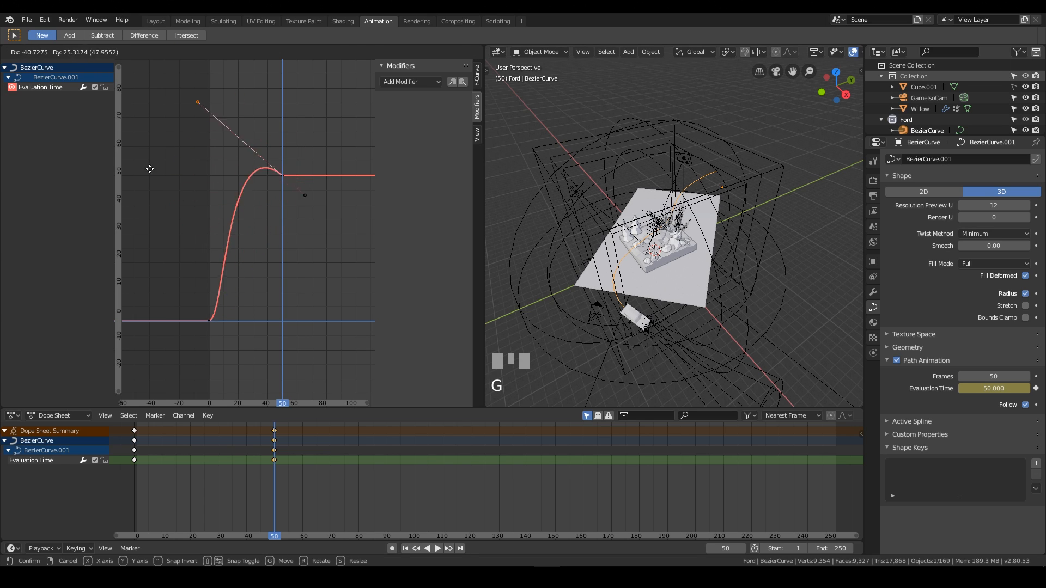
{"action": "key", "text": "Escape"}
Look through the scene camera at the diorama while reviewing the Evaluation Time curve.
{"action": "left_click", "coordinate": [210, 321]}
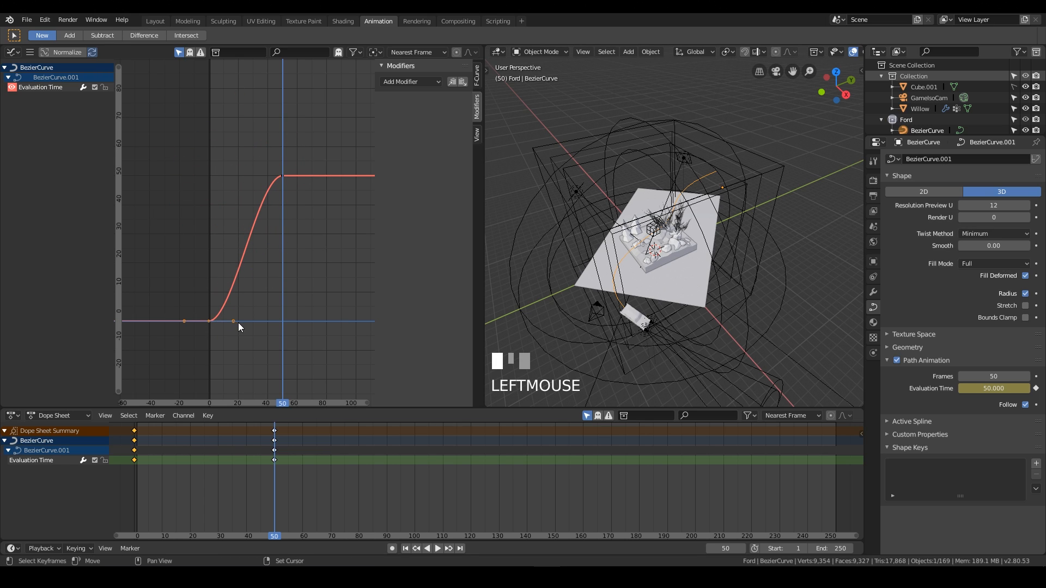
{"action": "middle_click_drag", "start_coordinate": [275, 292], "coordinate": [274, 233]}
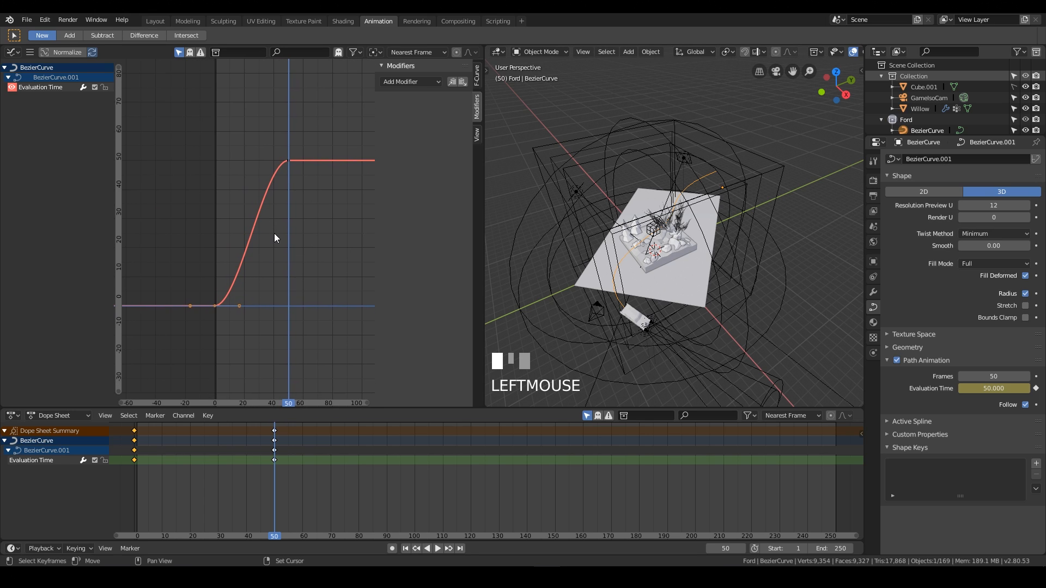
{"action": "scroll", "coordinate": [274, 233], "scroll_direction": "up", "scroll_amount": 5}
{"action": "middle_click_drag", "start_coordinate": [312, 204], "coordinate": [304, 224]}
{"action": "middle_click_drag", "start_coordinate": [278, 267], "coordinate": [269, 216]}
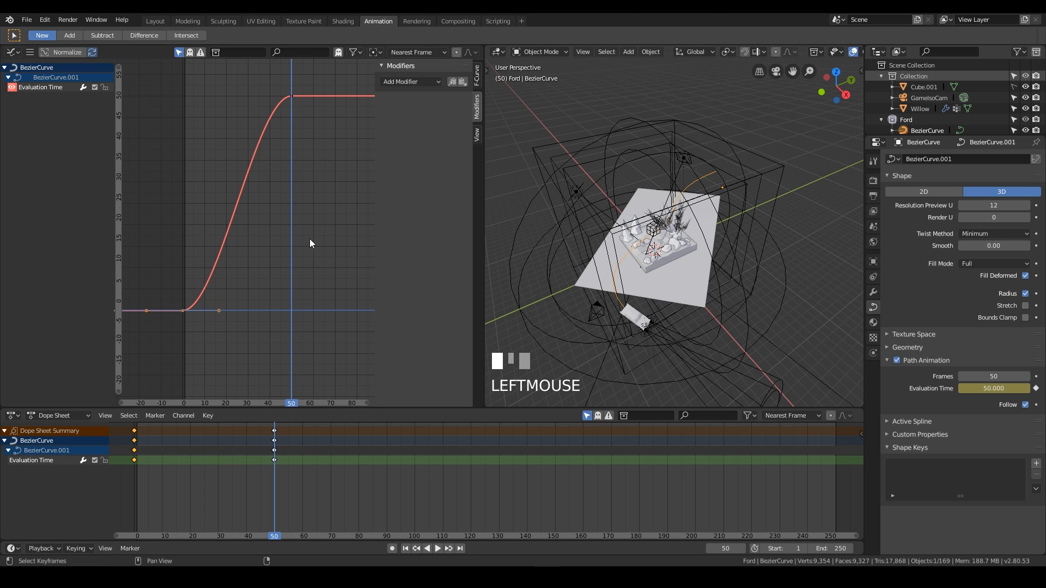
{"action": "key", "text": "KP_0"}
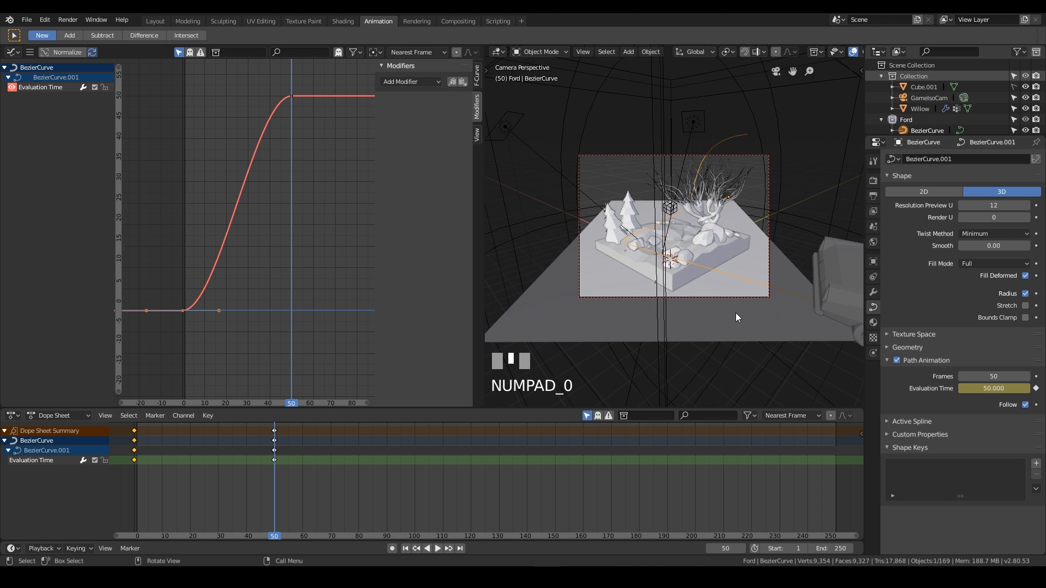
{"action": "scroll", "coordinate": [718, 260], "scroll_direction": "up", "scroll_amount": 2}
{"action": "middle_click_drag", "start_coordinate": [717, 260], "coordinate": [721, 223], "text": "shift"}
{"action": "scroll", "coordinate": [713, 221], "scroll_direction": "up", "scroll_amount": 2}
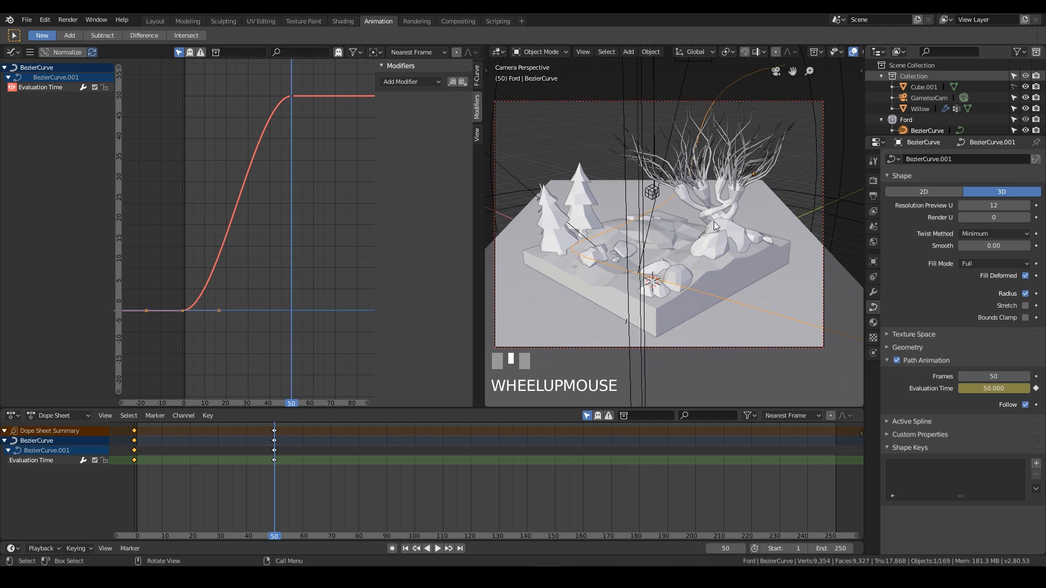
Play the animation from frame 0 to review how the car moves along the path.
{"action": "key", "text": "space"}
{"action": "right_click_drag", "start_coordinate": [338, 508], "coordinate": [107, 502]}
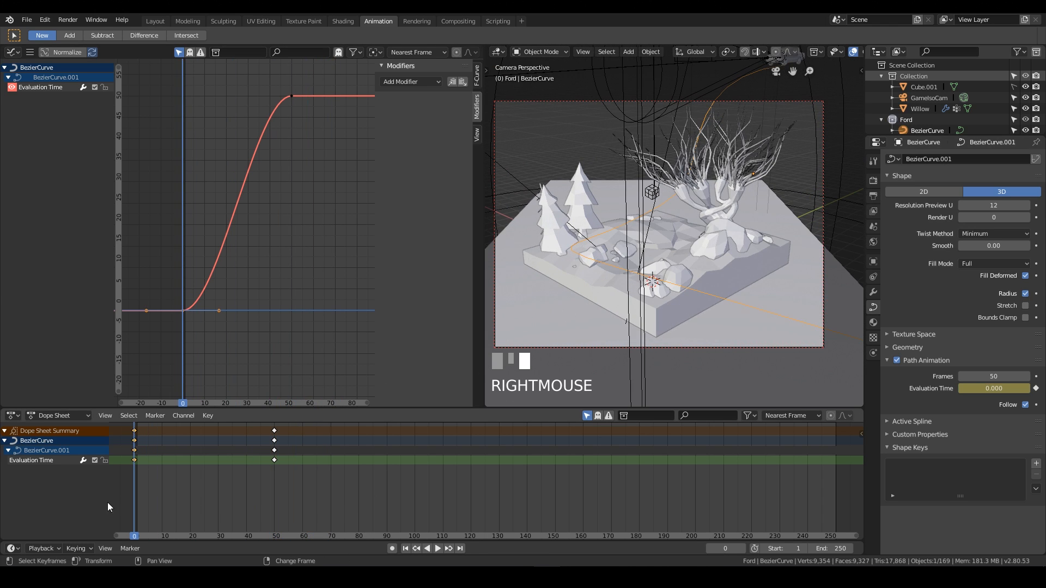
{"action": "key", "text": "space"}
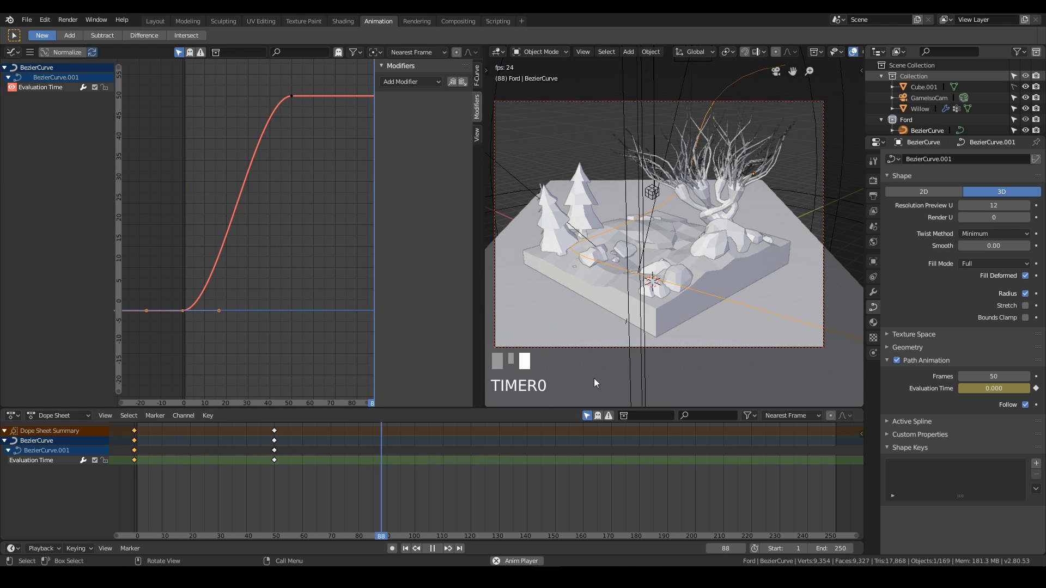
{"action": "key", "text": "space"}
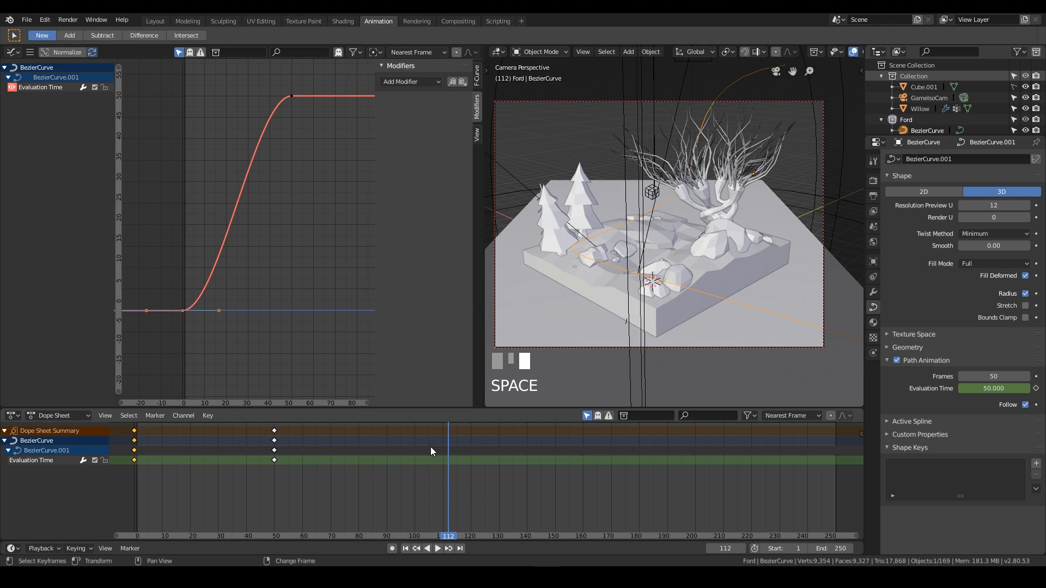
{"action": "right_click_drag", "start_coordinate": [430, 447], "coordinate": [113, 446]}
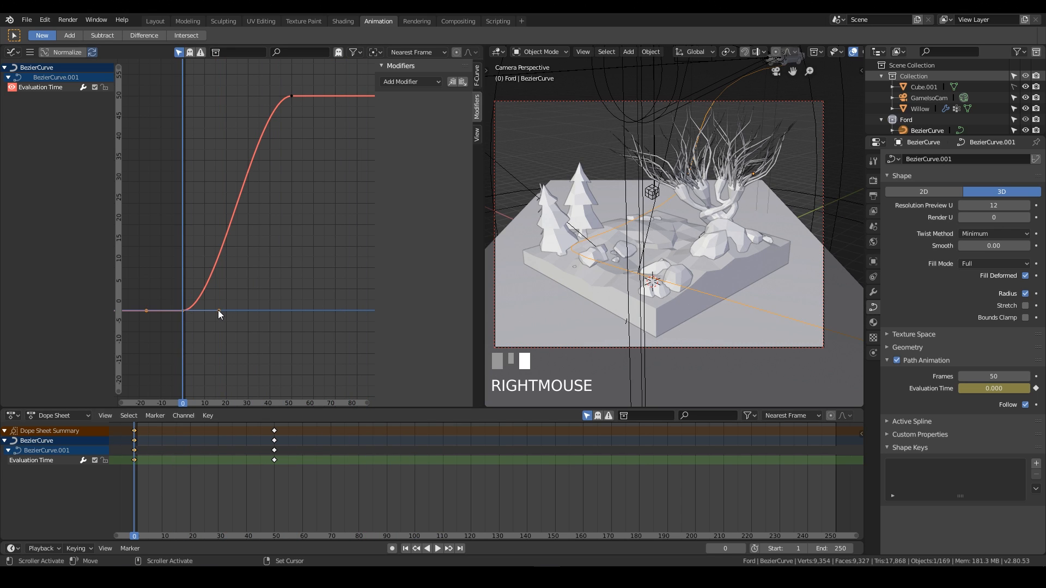
Lengthen the first Evaluation Time keyframe's handle to about frame 38 for a slower ease-in, and play it back.
{"action": "left_click_drag", "start_coordinate": [217, 309], "coordinate": [275, 311]}
{"action": "key", "text": "space"}
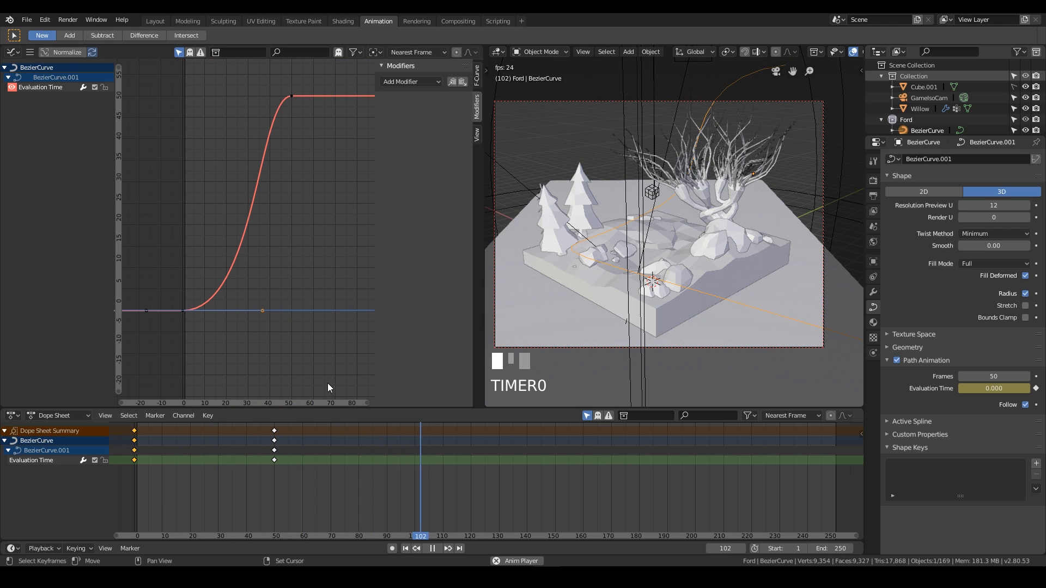
{"action": "key", "text": "space"}
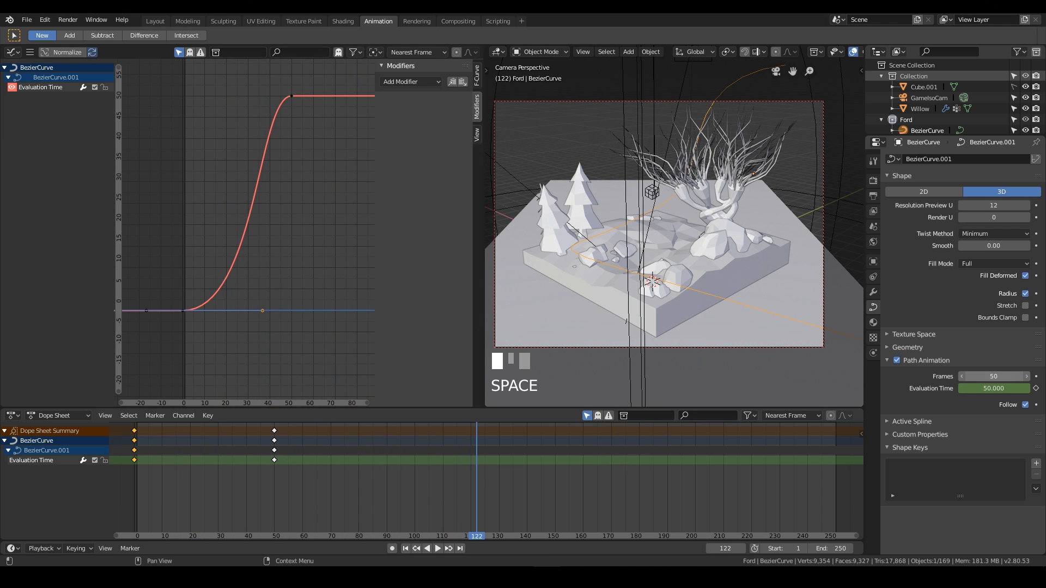
Set the path animation's Frames to 70 and its Evaluation Time to 70.
{"action": "type", "text": "70"}
{"action": "key", "text": "KP_Enter"}
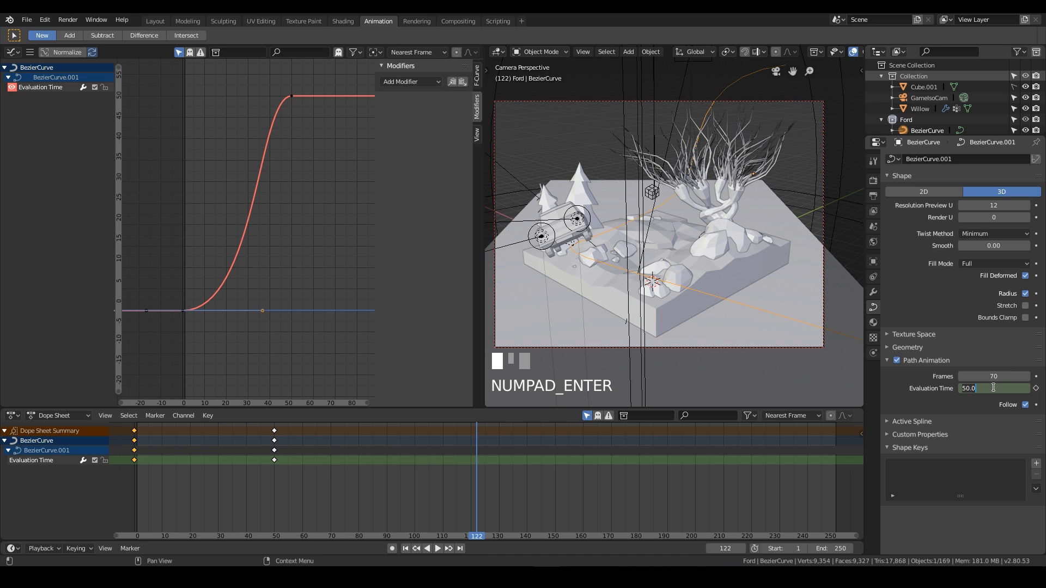
{"action": "type", "text": "70"}
{"action": "key", "text": "KP_Enter"}
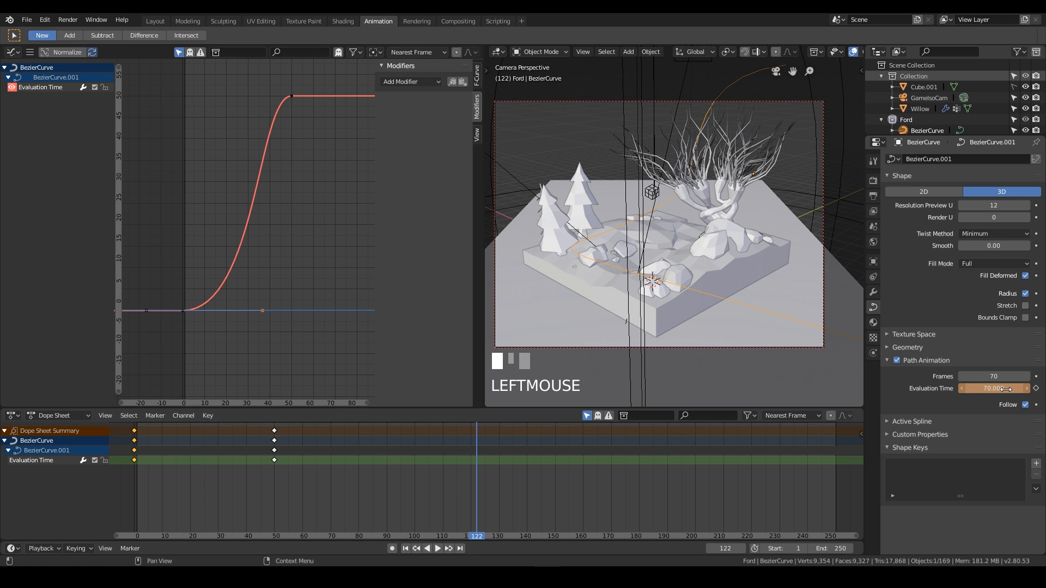
Move the end Evaluation Time keyframe from frame 50 to frame 70 in the Dope Sheet.
{"action": "right_click_drag", "start_coordinate": [326, 448], "coordinate": [280, 440]}
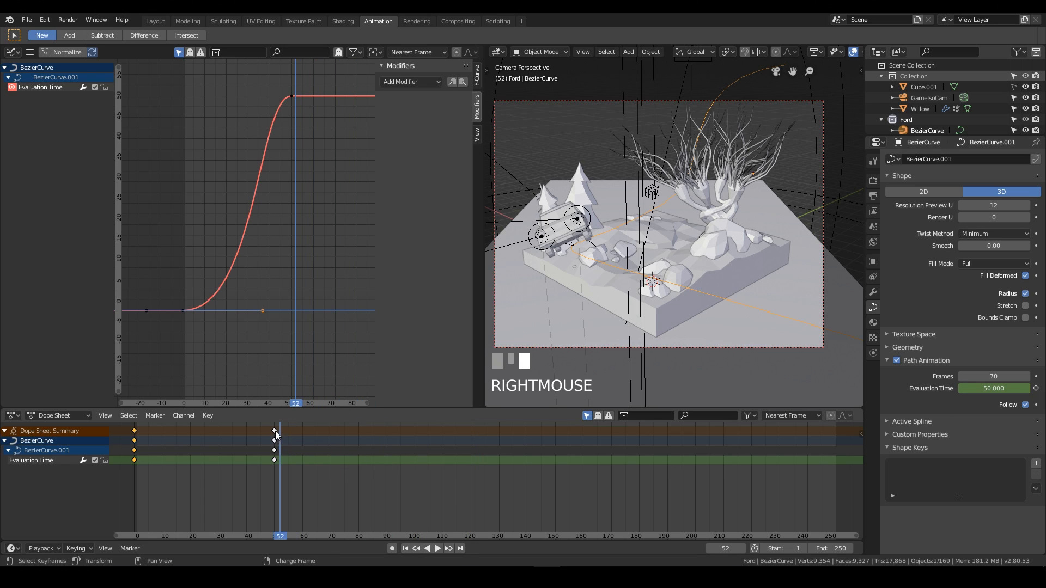
{"action": "left_click", "coordinate": [295, 495]}
{"action": "left_click", "coordinate": [275, 431]}
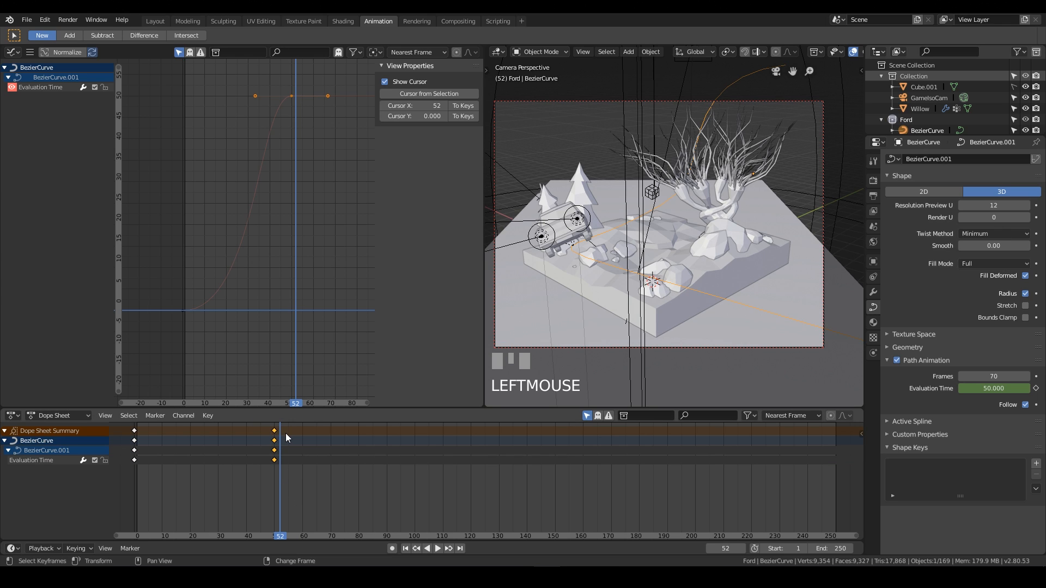
{"action": "key", "text": "g"}
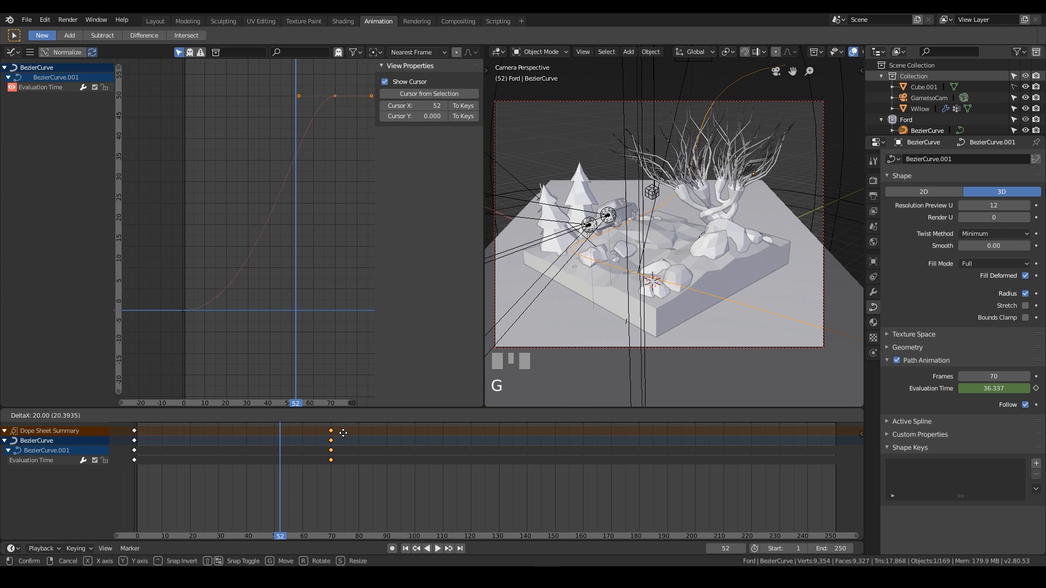
{"action": "left_click", "coordinate": [343, 439]}
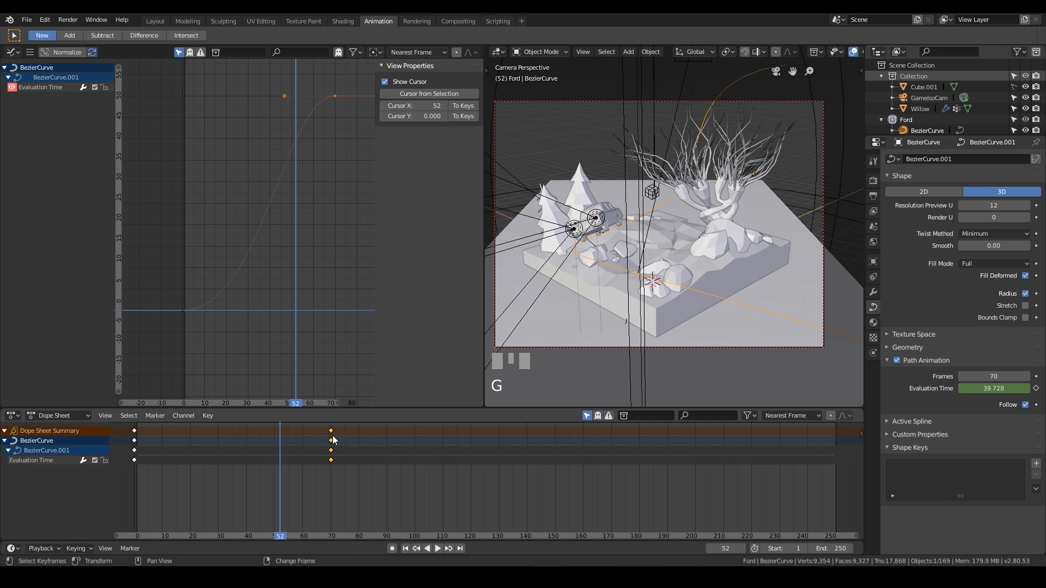
Keyframe Evaluation Time at 70 on frame 52, then delete that keyframe.
{"action": "left_click", "coordinate": [994, 386]}
{"action": "type", "text": "70"}
{"action": "key", "text": "KP_Enter"}
{"action": "key", "text": "i"}
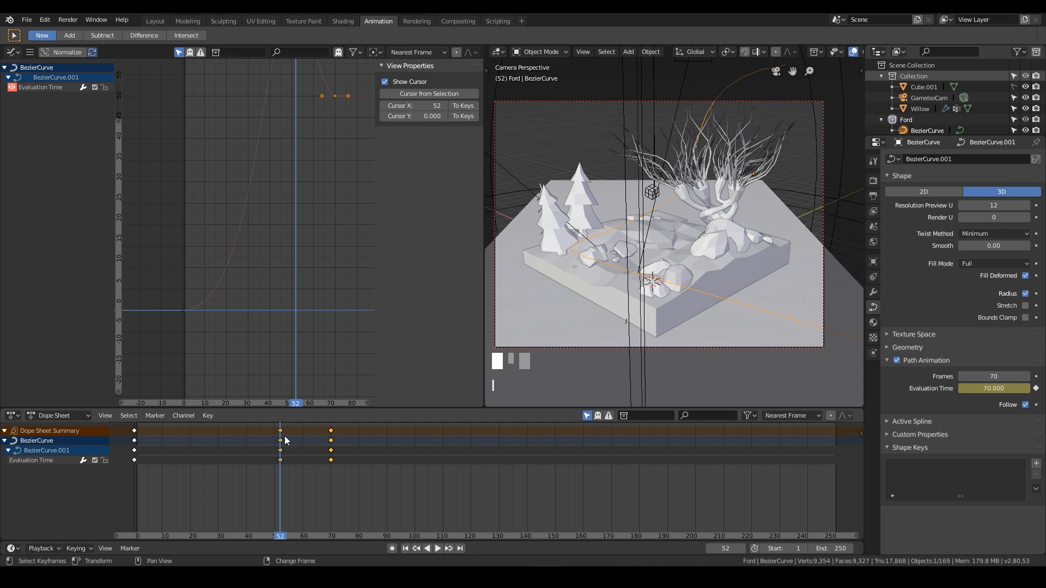
{"action": "left_click_drag", "start_coordinate": [284, 439], "coordinate": [299, 439]}
{"action": "key", "text": "x"}
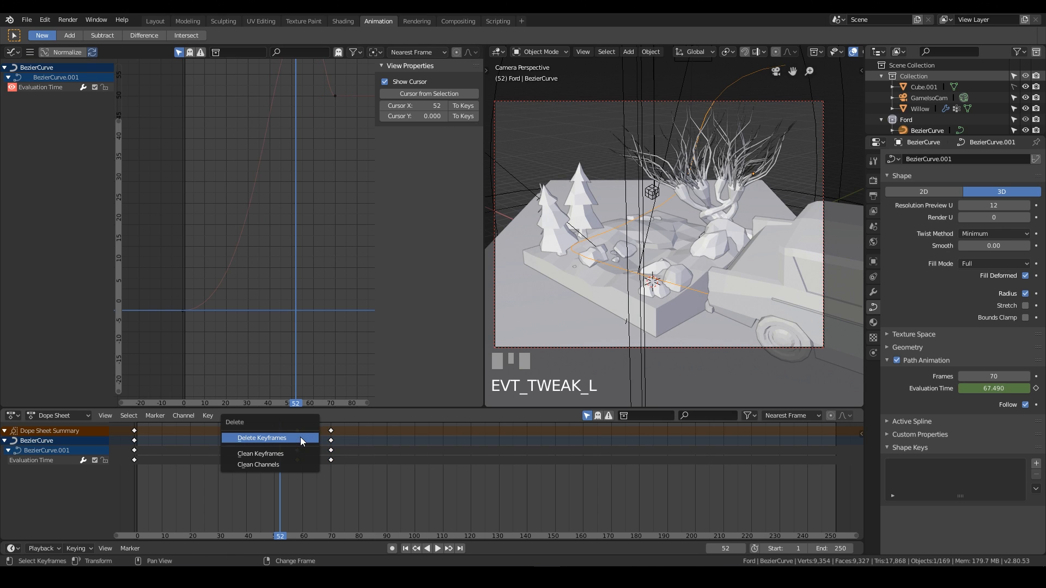
{"action": "left_click", "coordinate": [293, 439]}
Go to frame 70, set Evaluation Time to 70 and keyframe it.
{"action": "key", "text": "space"}
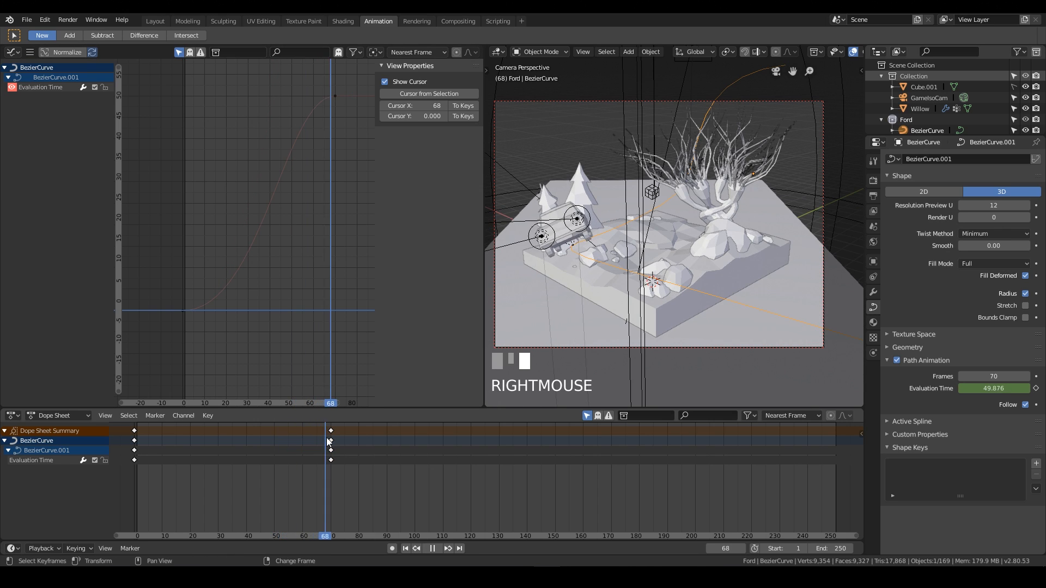
{"action": "left_click", "coordinate": [331, 440]}
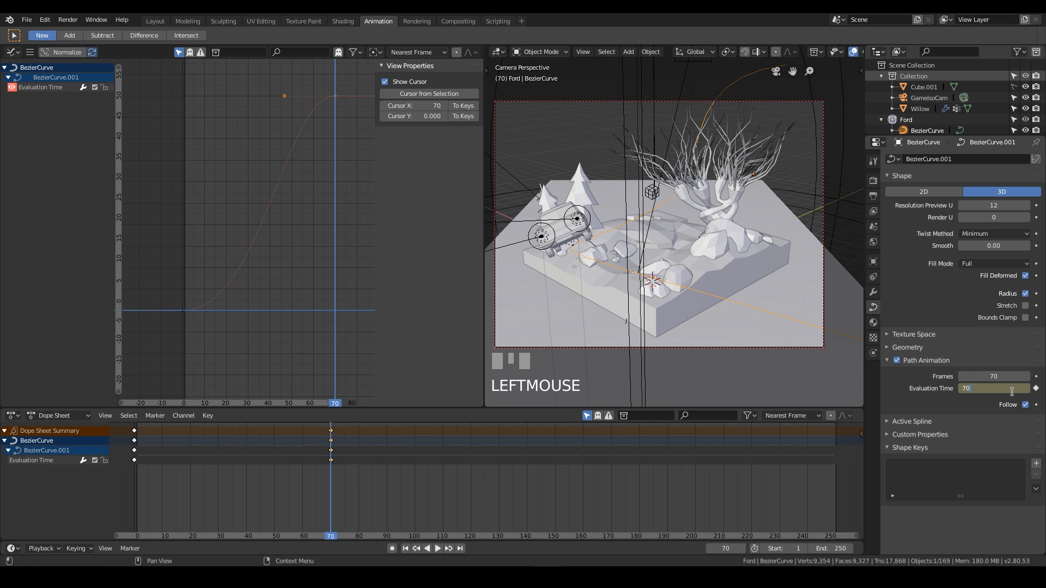
{"action": "key", "text": "KP_Enter"}
{"action": "key", "text": "i"}
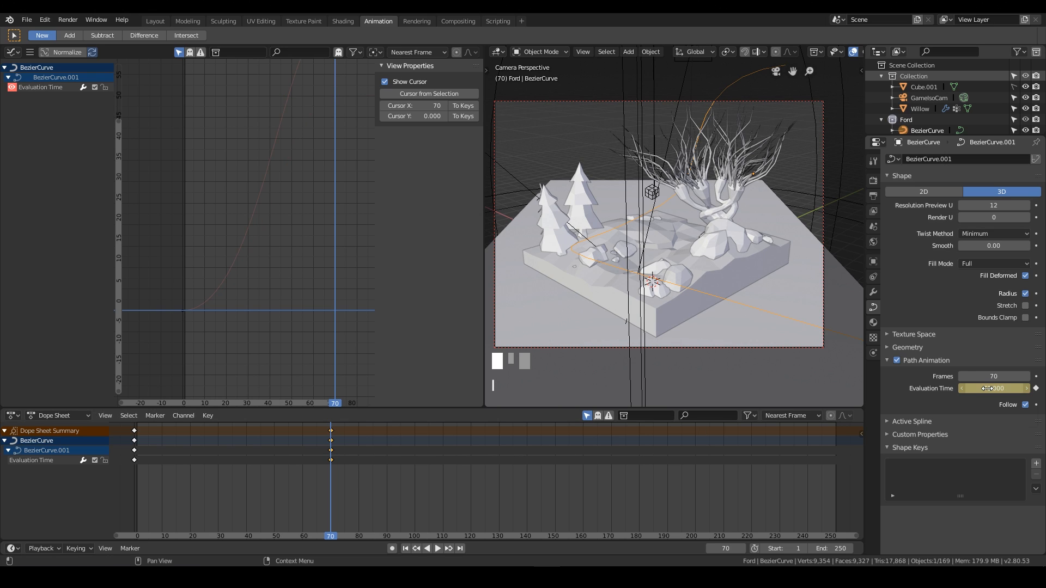
In the Graph Editor, select the Evaluation Time curve and lengthen the end keyframe's left handle to ease into frame 70.
{"action": "right_click_drag", "start_coordinate": [332, 470], "coordinate": [130, 460]}
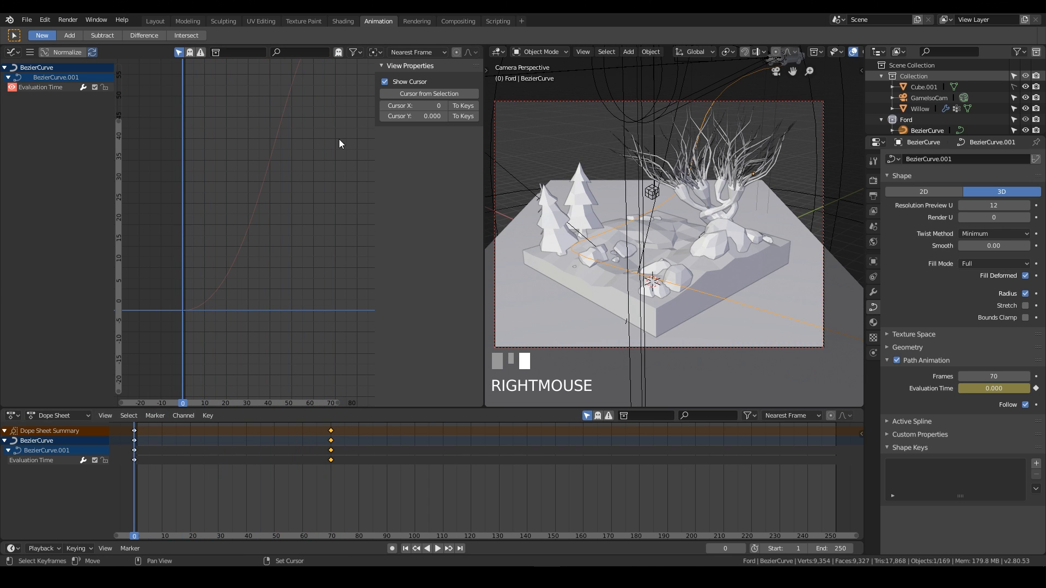
{"action": "scroll", "coordinate": [309, 171], "scroll_direction": "down", "scroll_amount": 2}
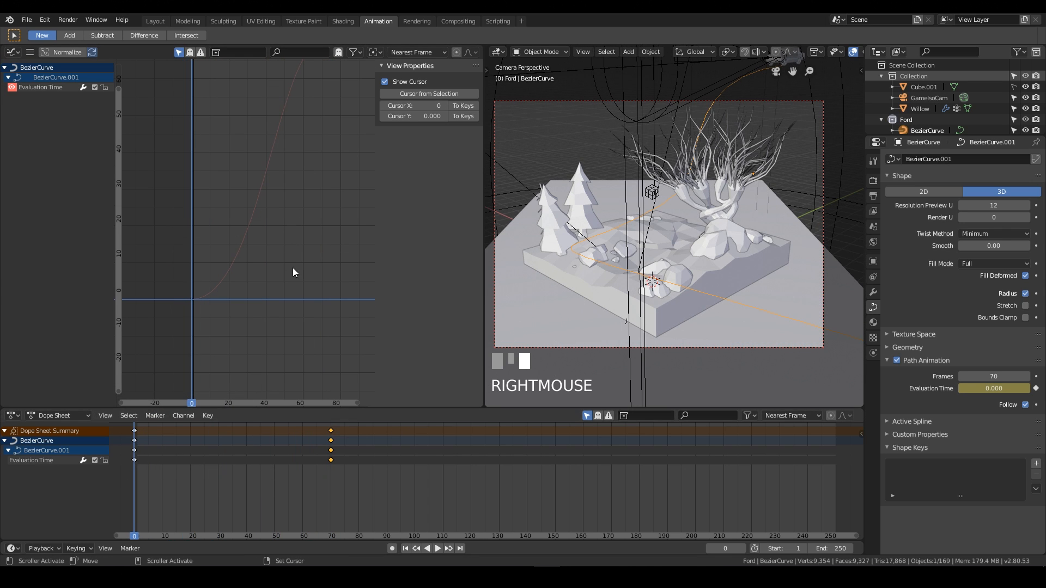
{"action": "left_click", "coordinate": [60, 87]}
{"action": "key", "text": "Home"}
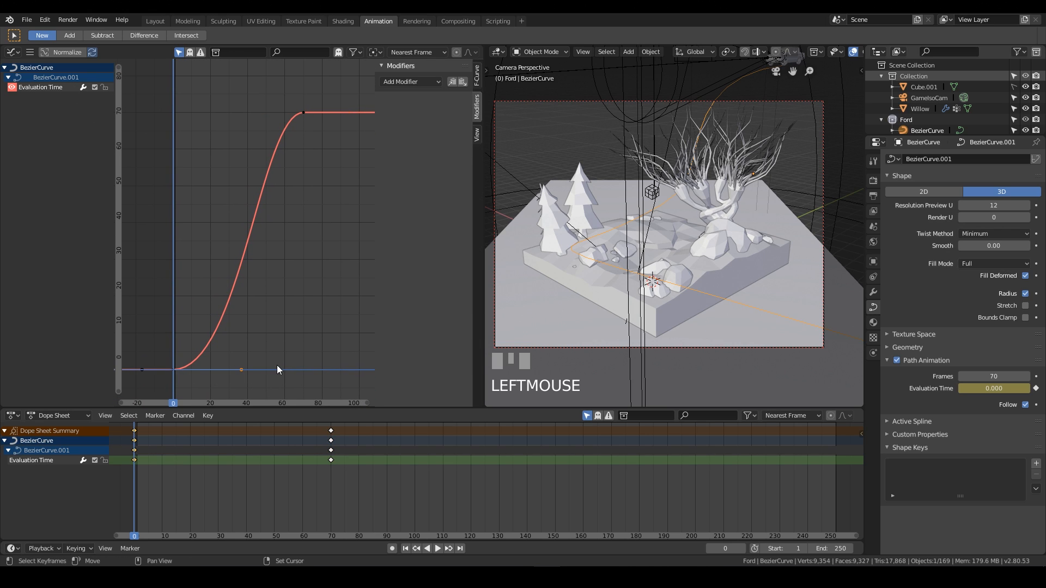
{"action": "key", "text": "g"}
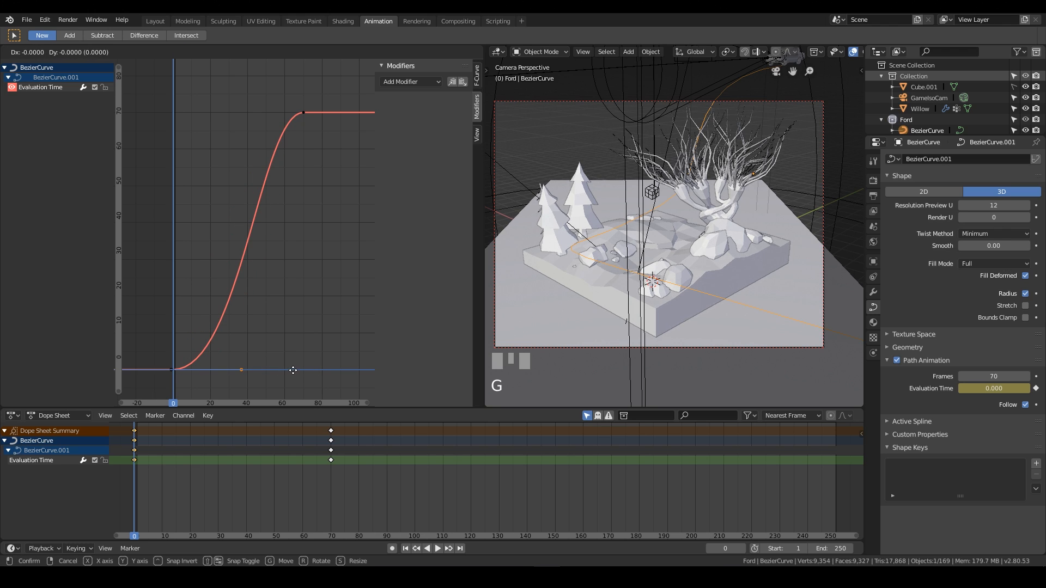
{"action": "left_click", "coordinate": [294, 373]}
{"action": "left_click_drag", "start_coordinate": [116, 390], "coordinate": [147, 307]}
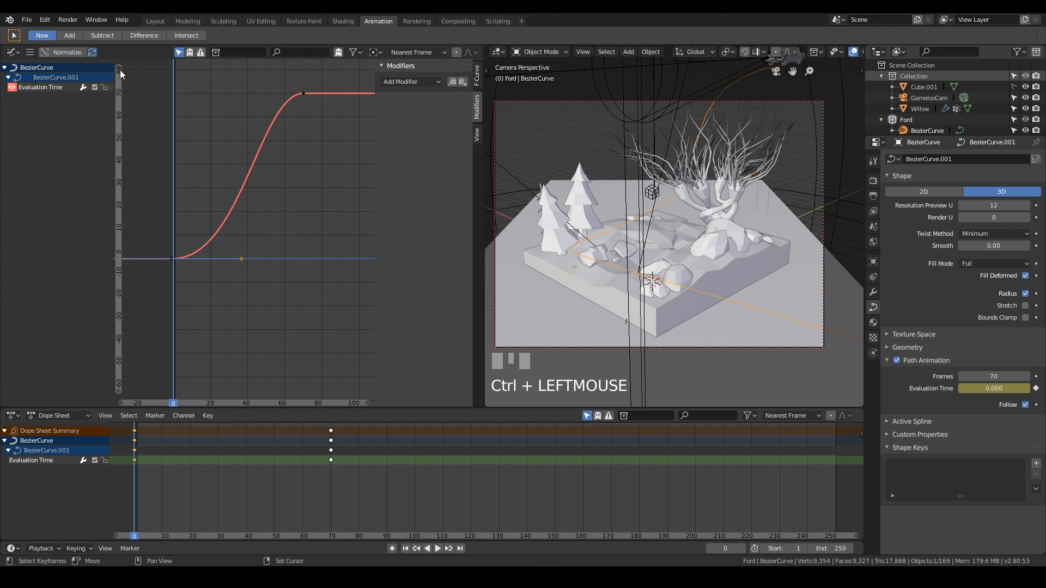
{"action": "left_click_drag", "start_coordinate": [120, 70], "coordinate": [120, 7]}
{"action": "middle_click_drag", "start_coordinate": [267, 105], "coordinate": [268, 128]}
{"action": "scroll", "coordinate": [268, 127], "scroll_direction": "up", "scroll_amount": 4}
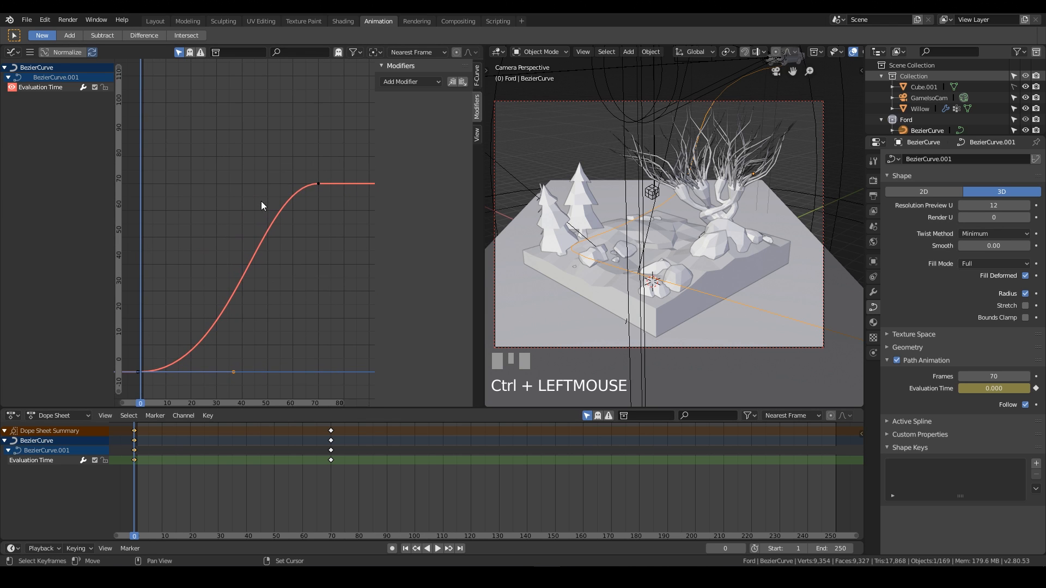
{"action": "middle_click_drag", "start_coordinate": [308, 196], "coordinate": [328, 153]}
{"action": "left_click", "coordinate": [337, 141]}
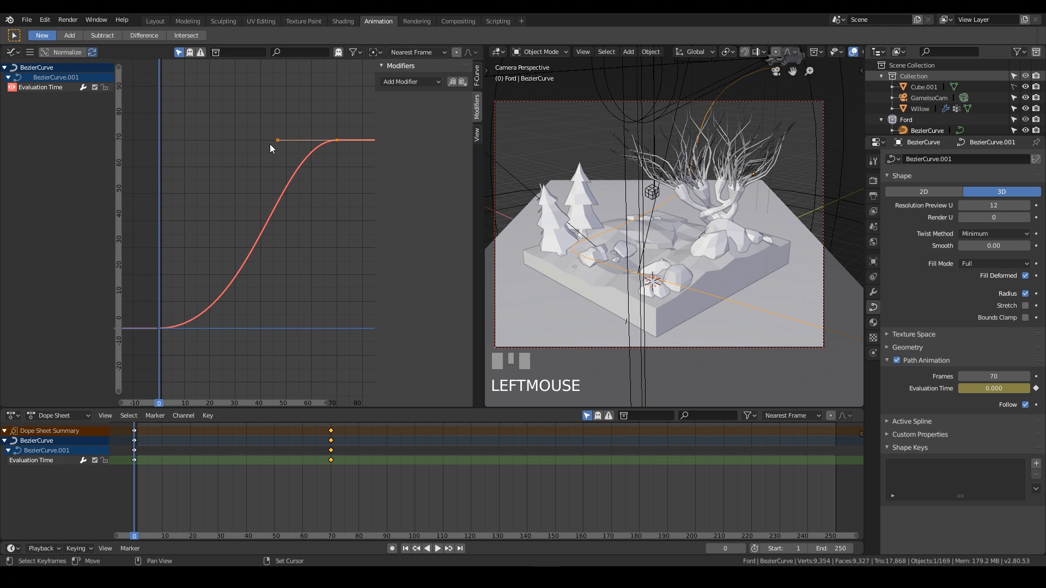
{"action": "left_click_drag", "start_coordinate": [277, 140], "coordinate": [213, 139]}
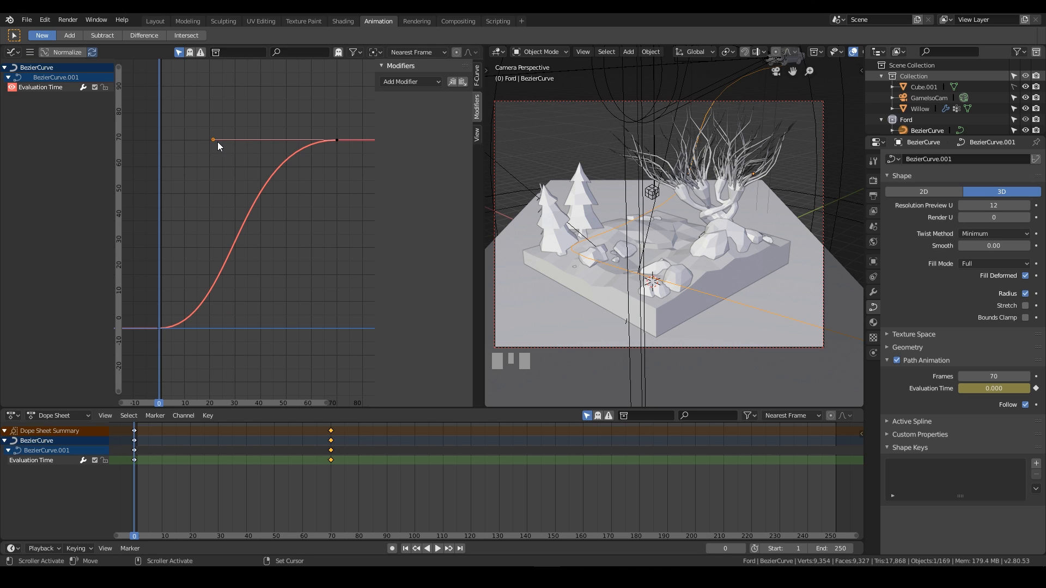
{"action": "left_click_drag", "start_coordinate": [216, 141], "coordinate": [222, 142]}
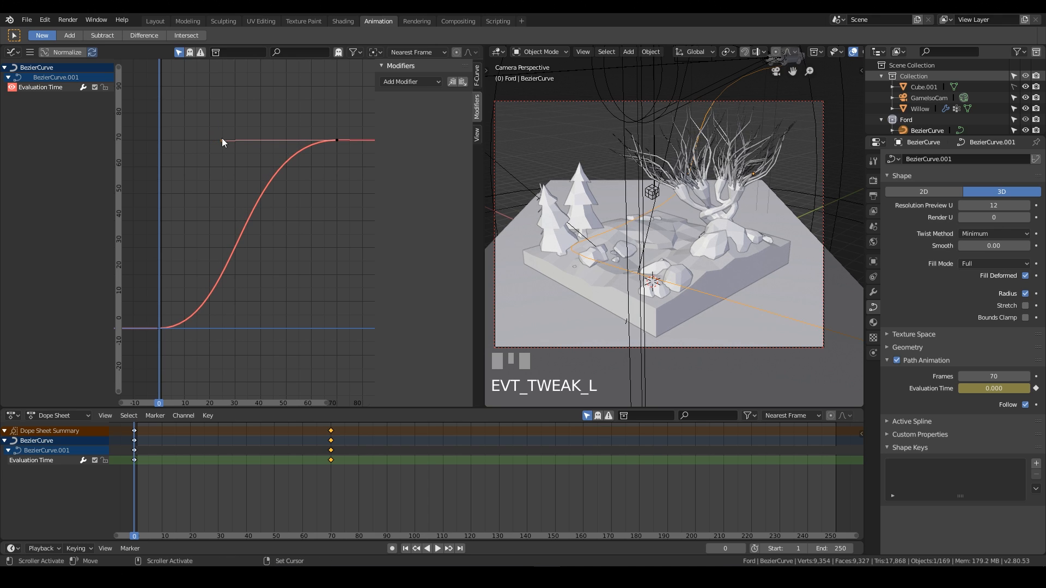
Play the animation and shorten the end keyframe's left handle slightly.
{"action": "key", "text": "space"}
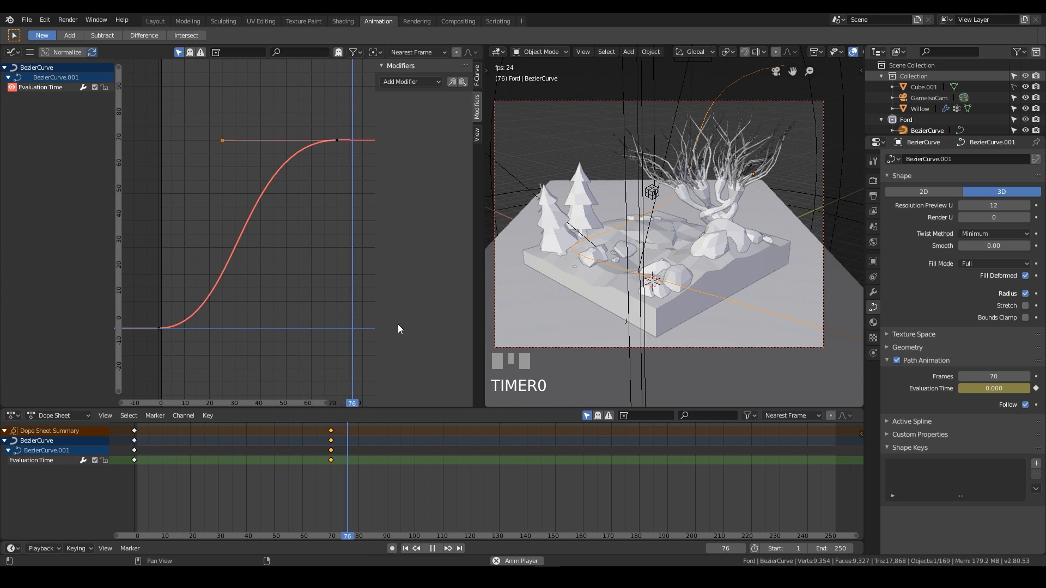
{"action": "key", "text": "space"}
{"action": "left_click_drag", "start_coordinate": [223, 140], "coordinate": [248, 138]}
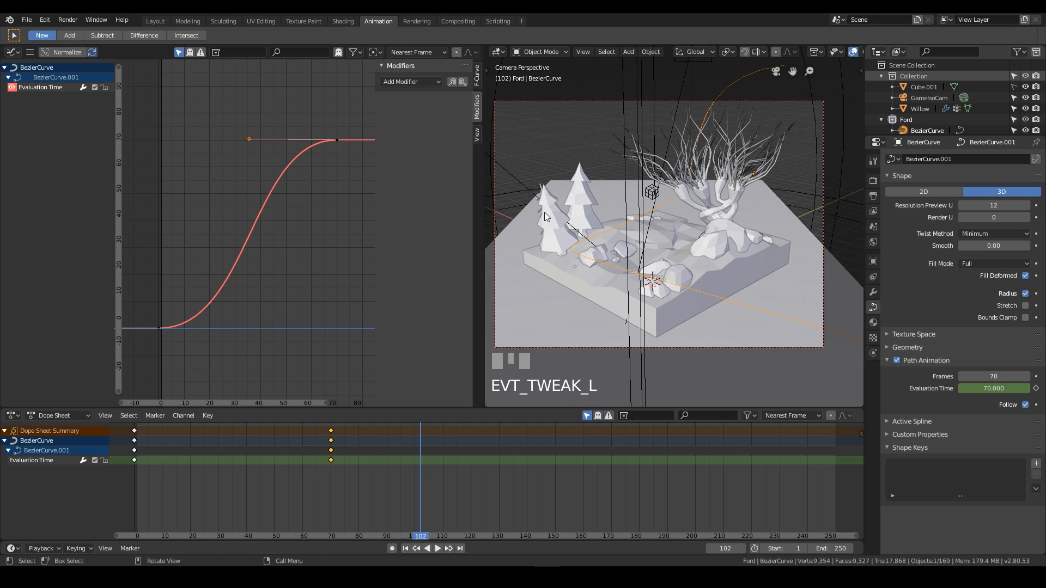
Set the scene's end frame to 70.
{"action": "key", "text": "space"}
{"action": "key", "text": "space"}
{"action": "right_click", "coordinate": [760, 495]}
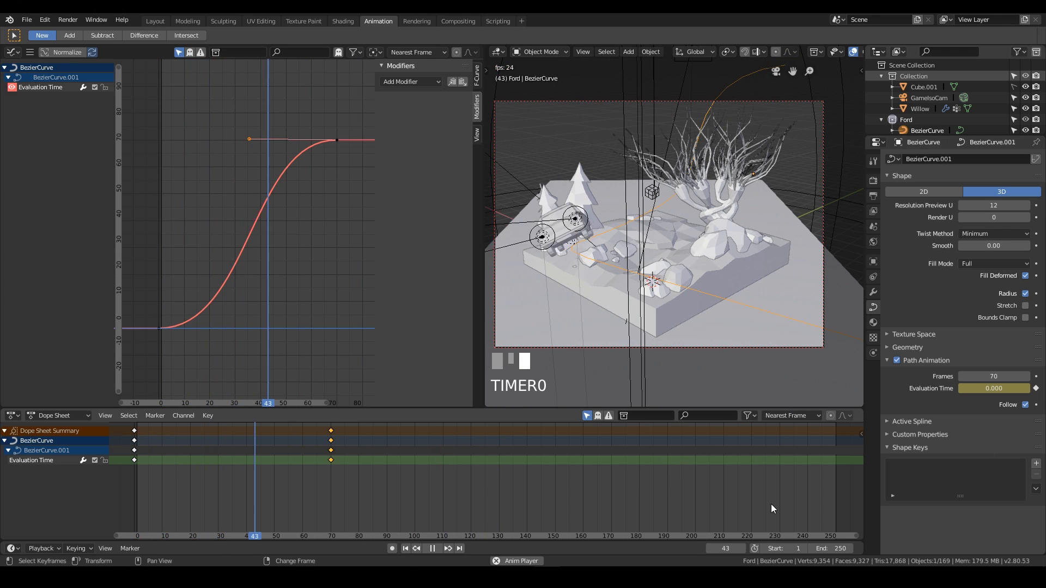
{"action": "key", "text": "space"}
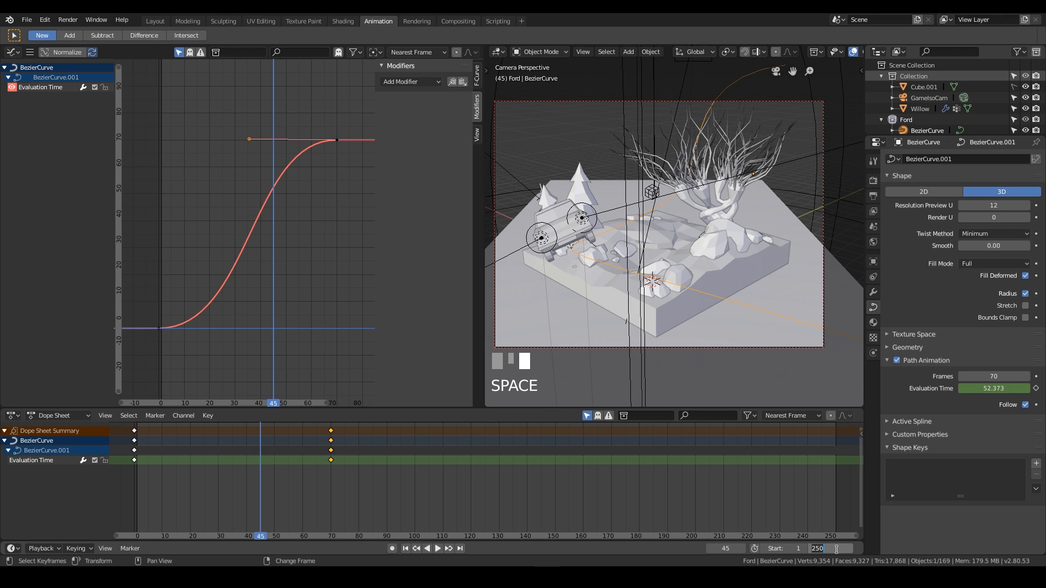
{"action": "key", "text": "Return"}
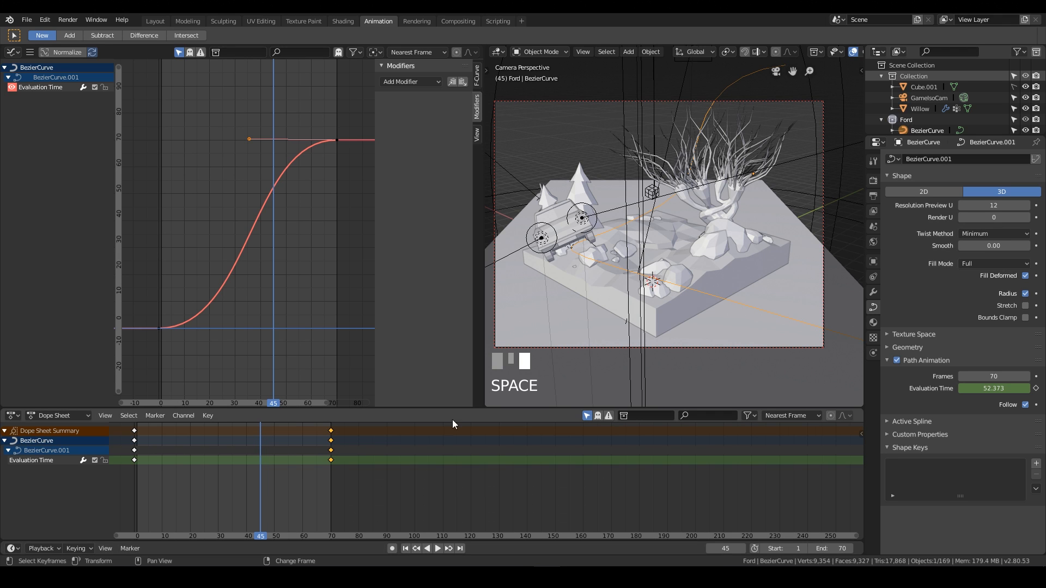
Play the animation back from the start.
{"action": "right_click_drag", "start_coordinate": [261, 489], "coordinate": [135, 497]}
{"action": "key", "text": "space"}
{"action": "right_click_drag", "start_coordinate": [344, 143], "coordinate": [280, 101]}
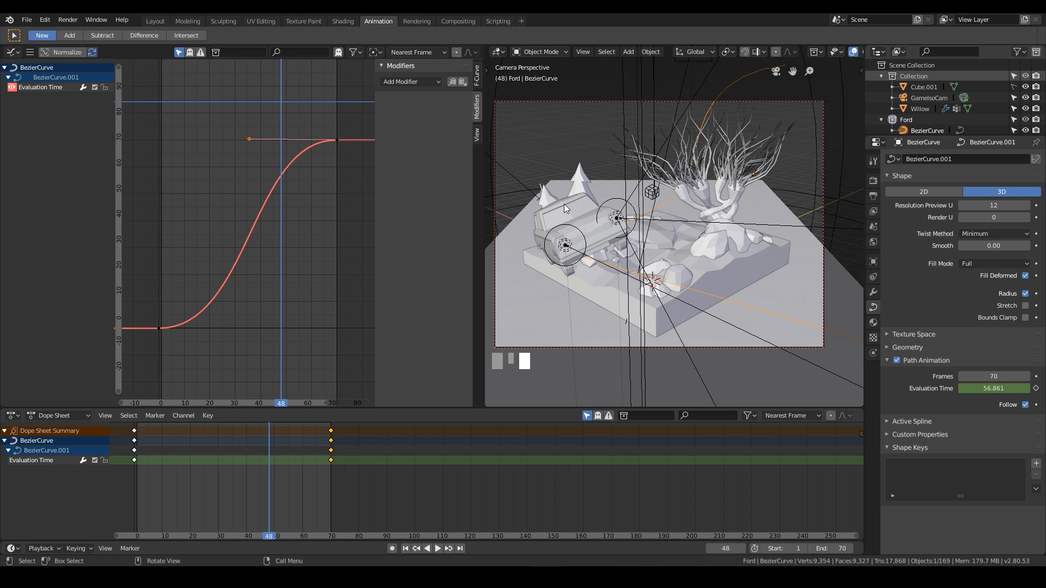
Select the car body object Vert in the viewport and select all its keyframes in the Dope Sheet.
{"action": "right_click", "coordinate": [563, 204]}
{"action": "left_click", "coordinate": [564, 201]}
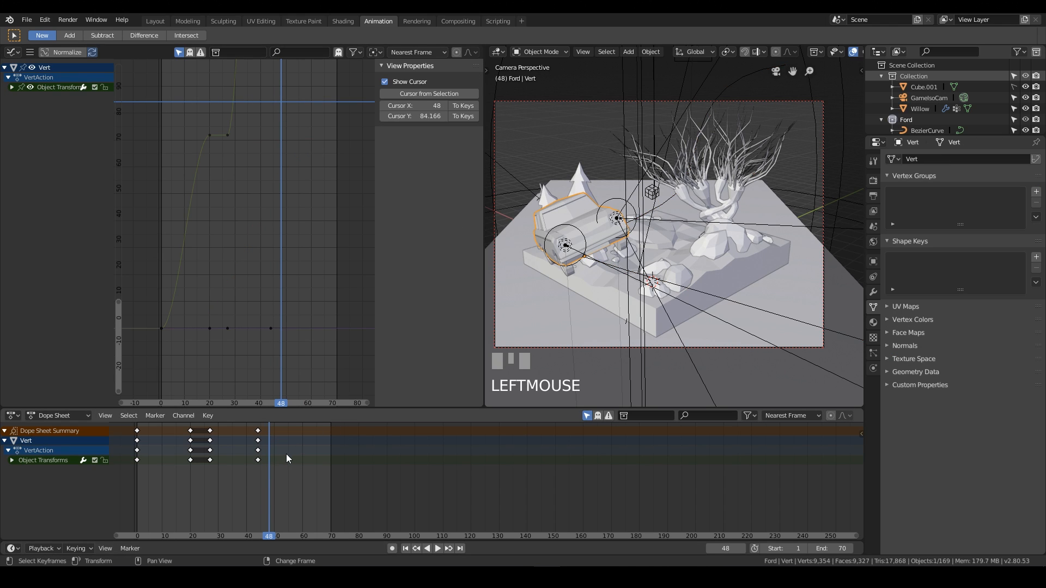
{"action": "mouse_move", "coordinate": [265, 447]}
{"action": "right_mouse_down"}
{"action": "mouse_move", "coordinate": [182, 451]}
{"action": "mouse_move", "coordinate": [258, 440]}
{"action": "right_mouse_up"}
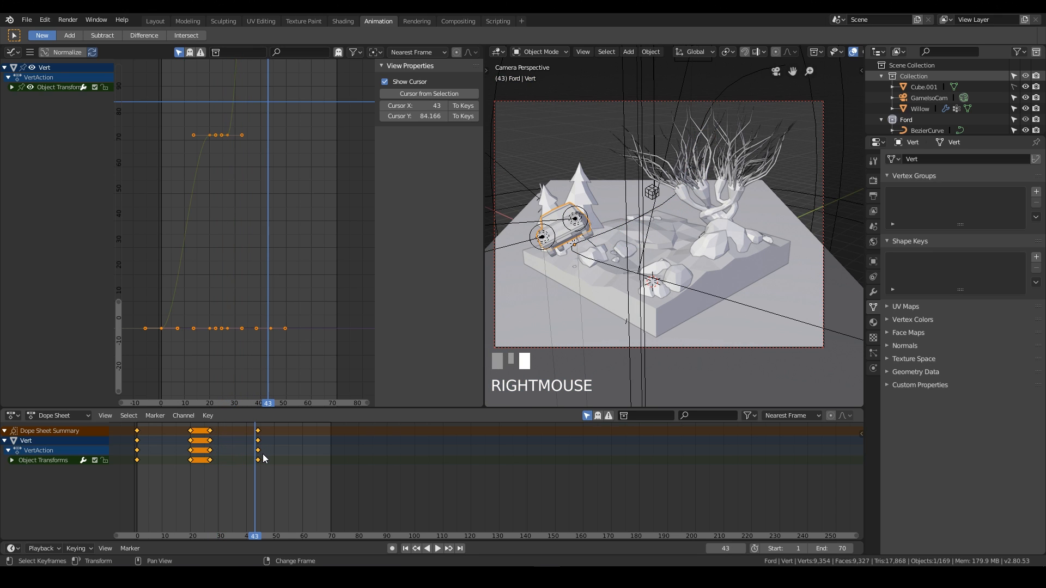
{"action": "key", "text": "s"}
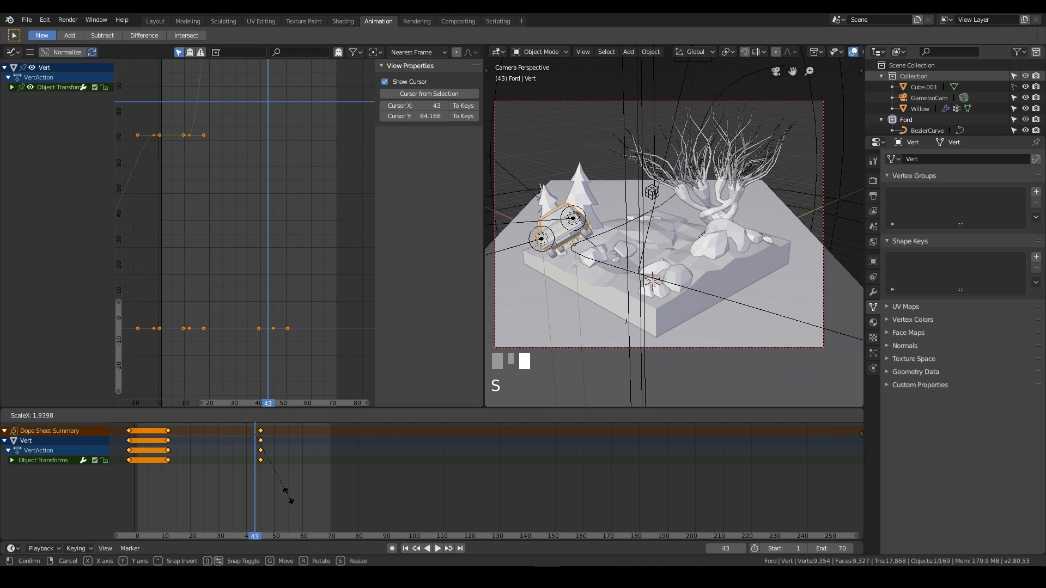
{"action": "right_click", "coordinate": [259, 500]}
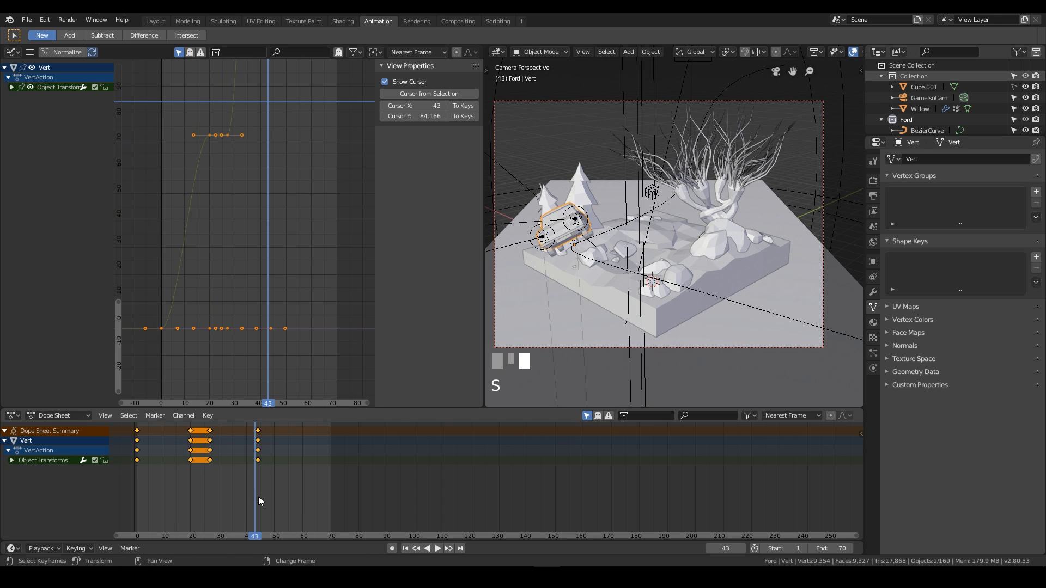
Scale the car's keyframes from the start frame so the last one lands around frame 60.
{"action": "right_click_drag", "start_coordinate": [210, 499], "coordinate": [121, 509]}
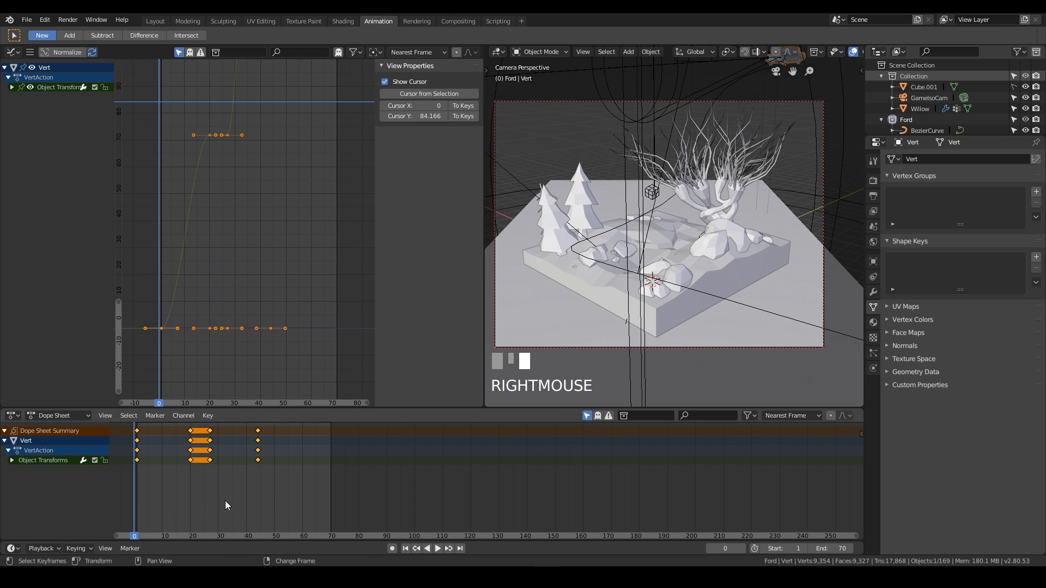
{"action": "key", "text": "s"}
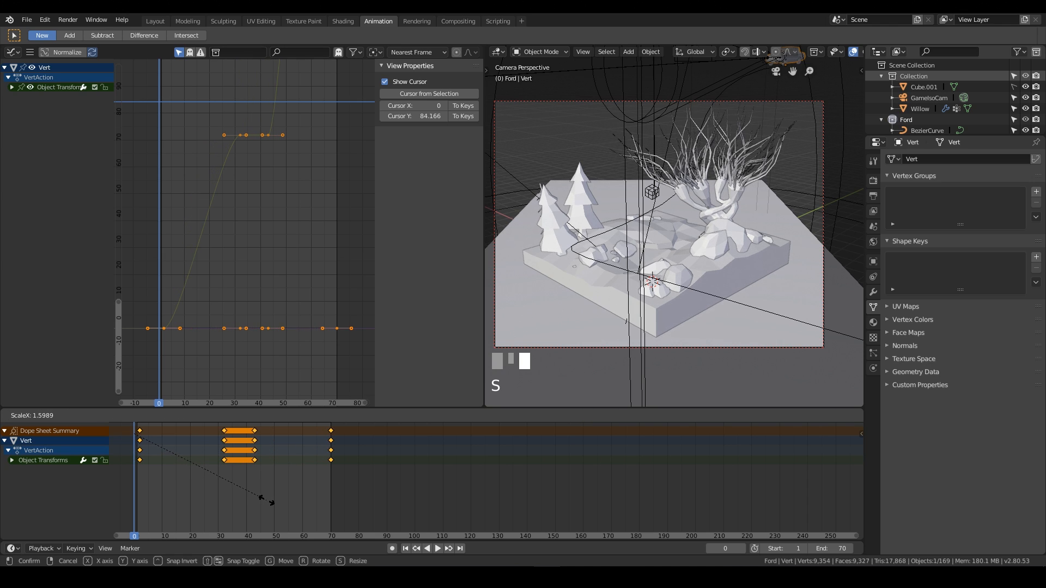
{"action": "left_click", "coordinate": [266, 498]}
{"action": "left_click", "coordinate": [266, 499]}
{"action": "right_click_drag", "start_coordinate": [248, 486], "coordinate": [138, 484]}
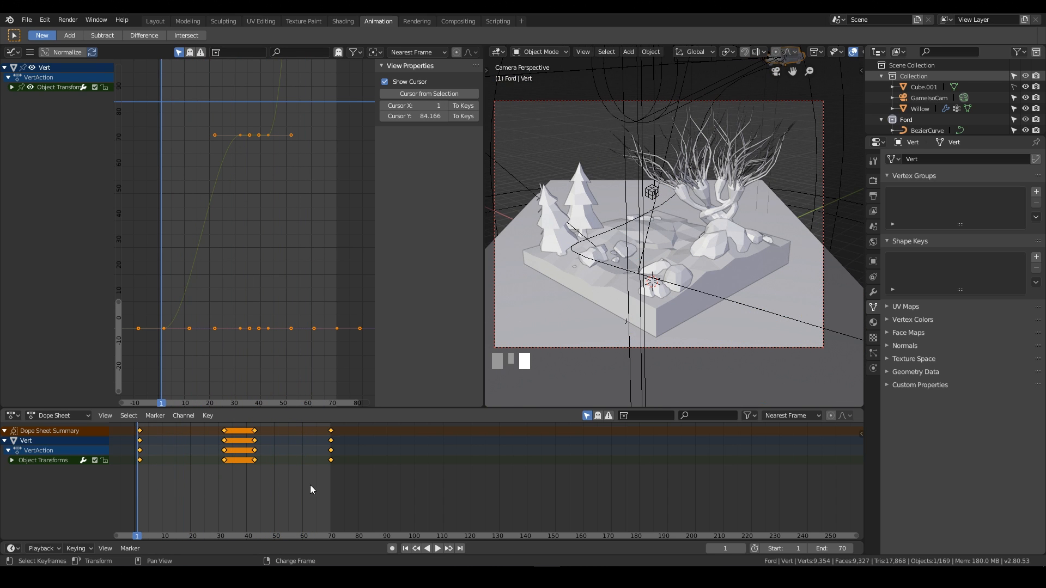
{"action": "key", "text": "s"}
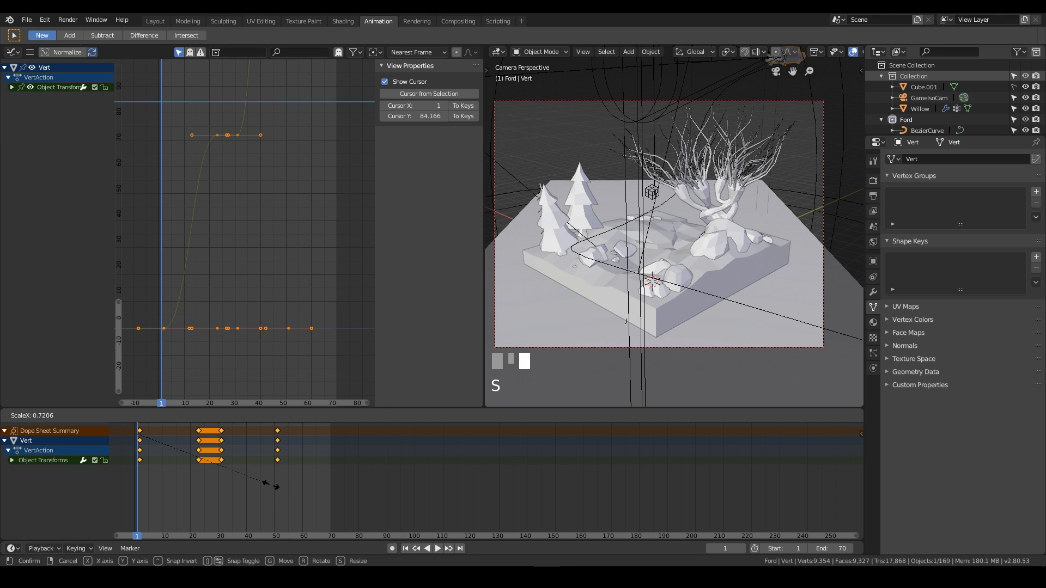
{"action": "left_click", "coordinate": [294, 486]}
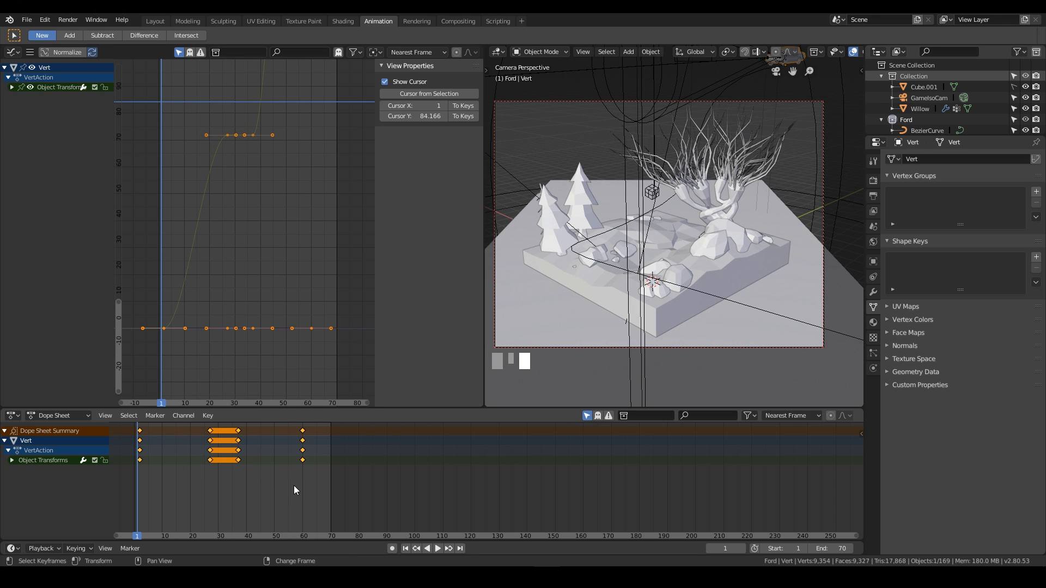
Save the blend file.
{"action": "right_click_drag", "start_coordinate": [146, 502], "coordinate": [299, 501]}
{"action": "key", "text": "ctrl+s"}
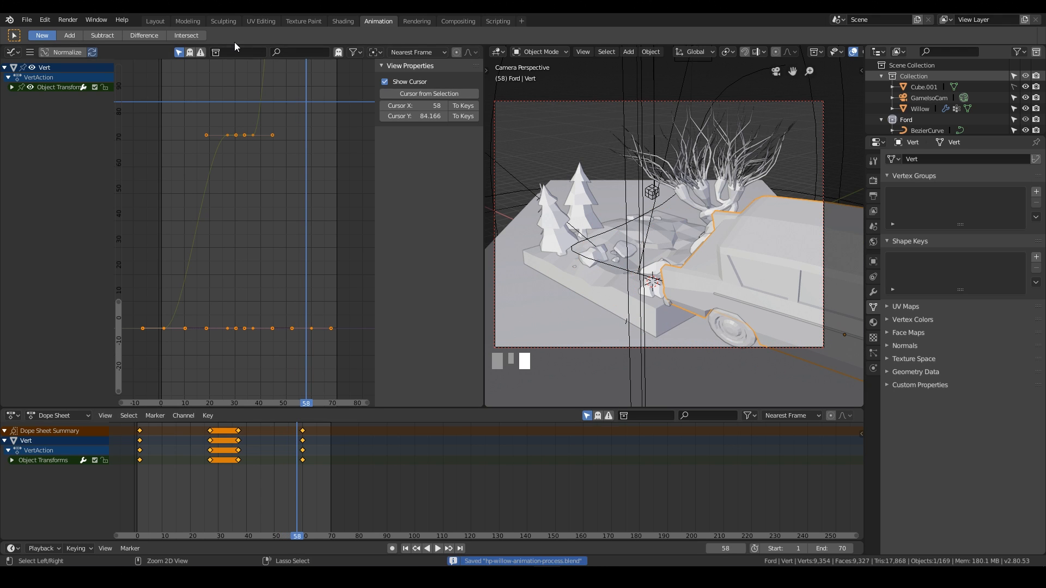
Switch to the Layout workspace and play the animation with overlays and the sidebar hidden.
{"action": "left_click", "coordinate": [156, 21]}
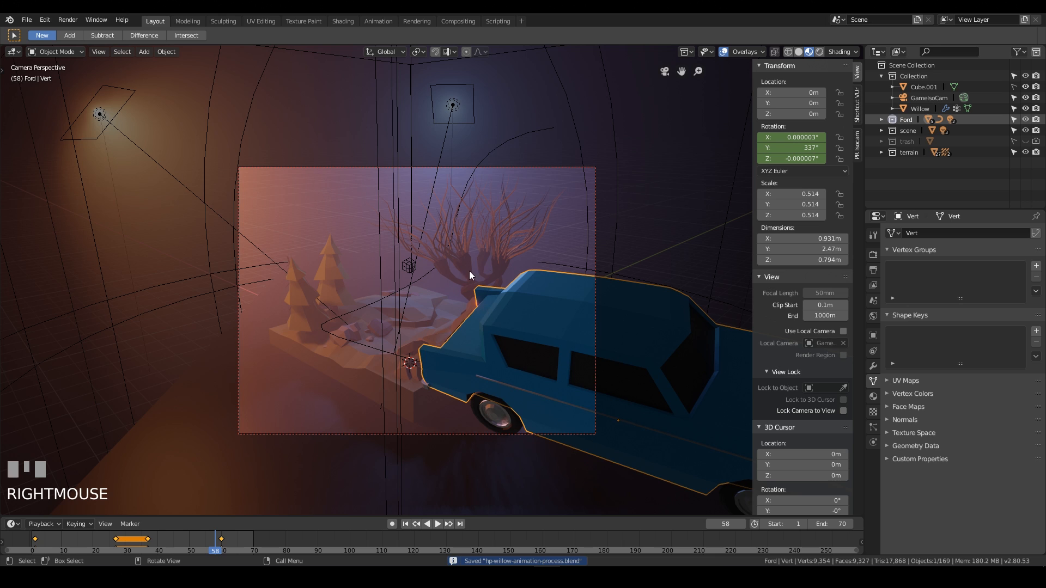
{"action": "key", "text": "space"}
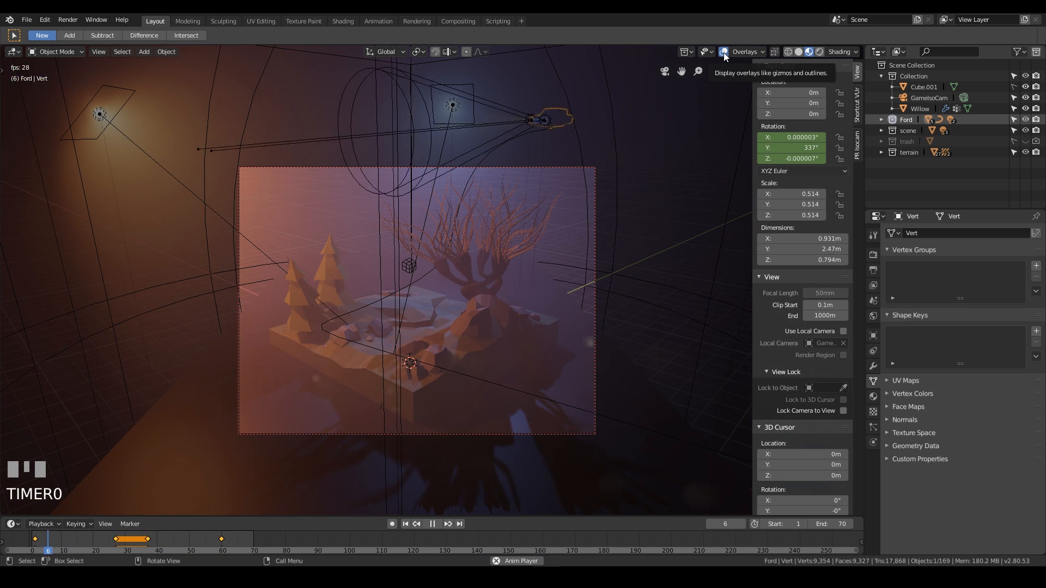
{"action": "left_click", "coordinate": [723, 52]}
{"action": "key", "text": "n"}
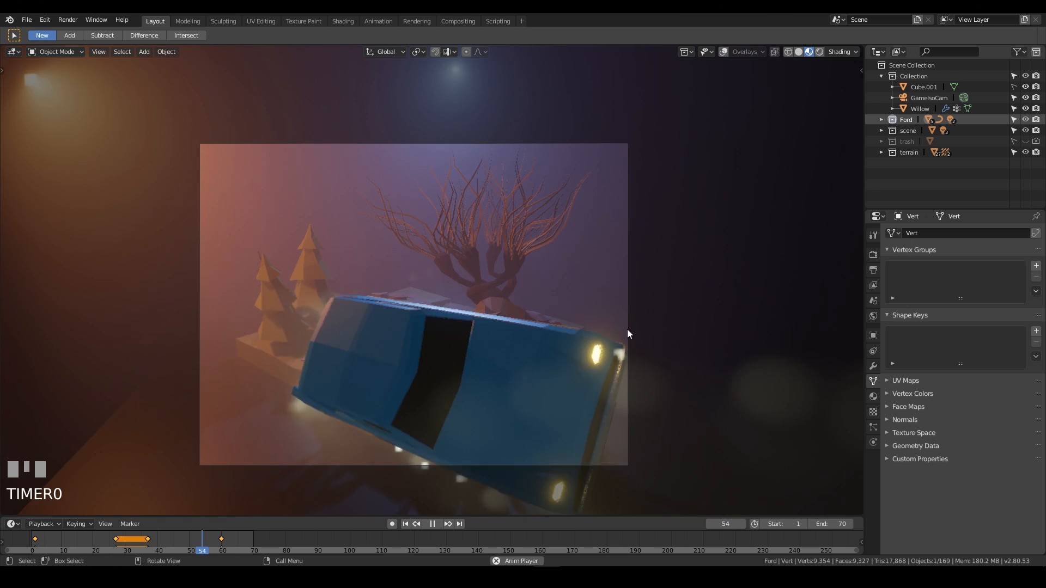
{"action": "middle_click_drag", "start_coordinate": [647, 302], "coordinate": [695, 304], "text": "shift"}
{"action": "scroll", "coordinate": [696, 253], "scroll_direction": "up", "scroll_amount": 1}
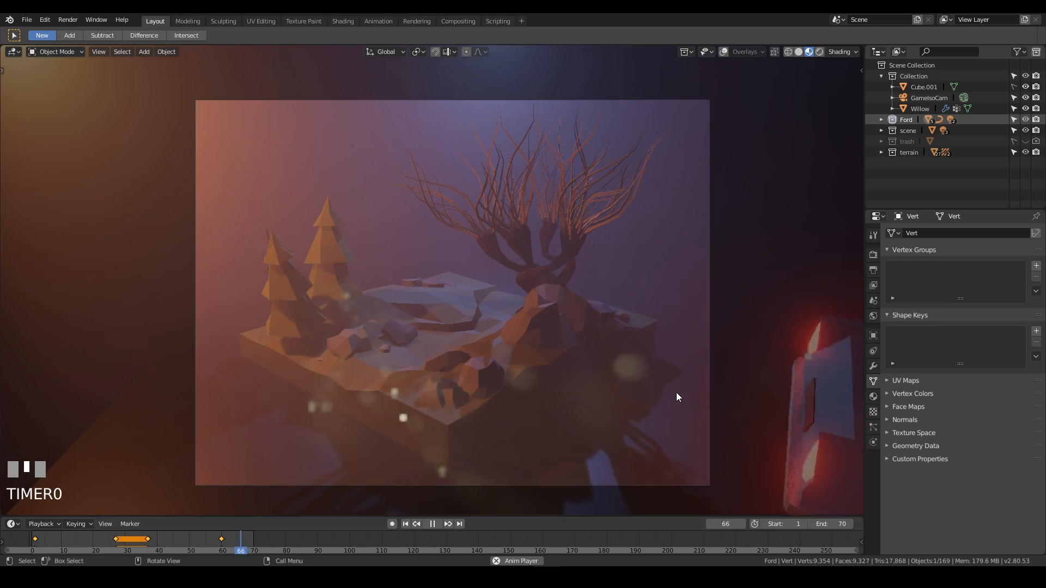
Restore overlays, switch to the camera view and move a Bezier path control point with the Z axis locked.
{"action": "left_click", "coordinate": [724, 52]}
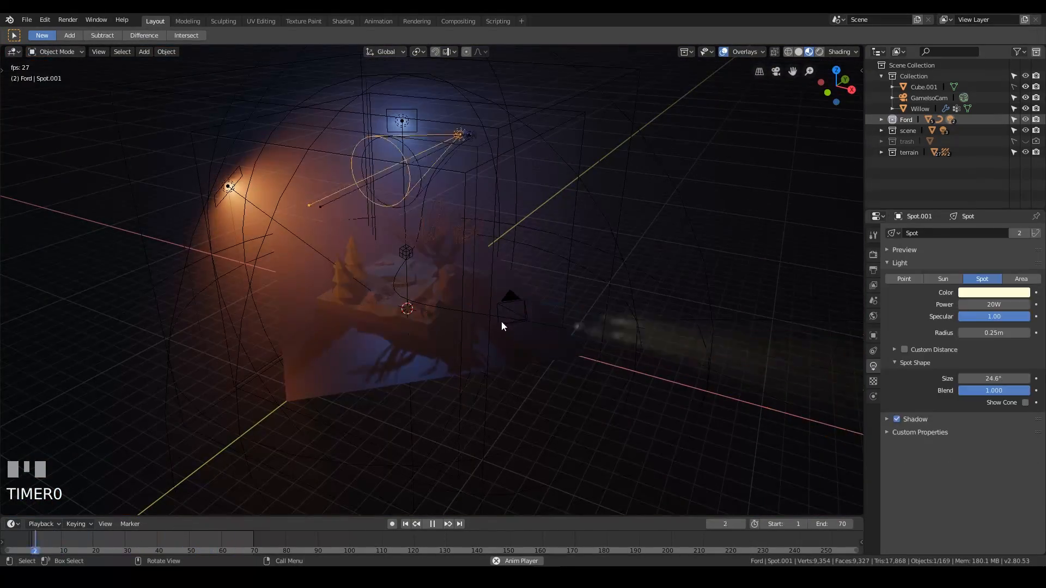
{"action": "middle_click_drag", "start_coordinate": [515, 372], "coordinate": [632, 316]}
{"action": "key", "text": "KP_0"}
{"action": "key", "text": "g"}
{"action": "key", "text": "shift+z"}
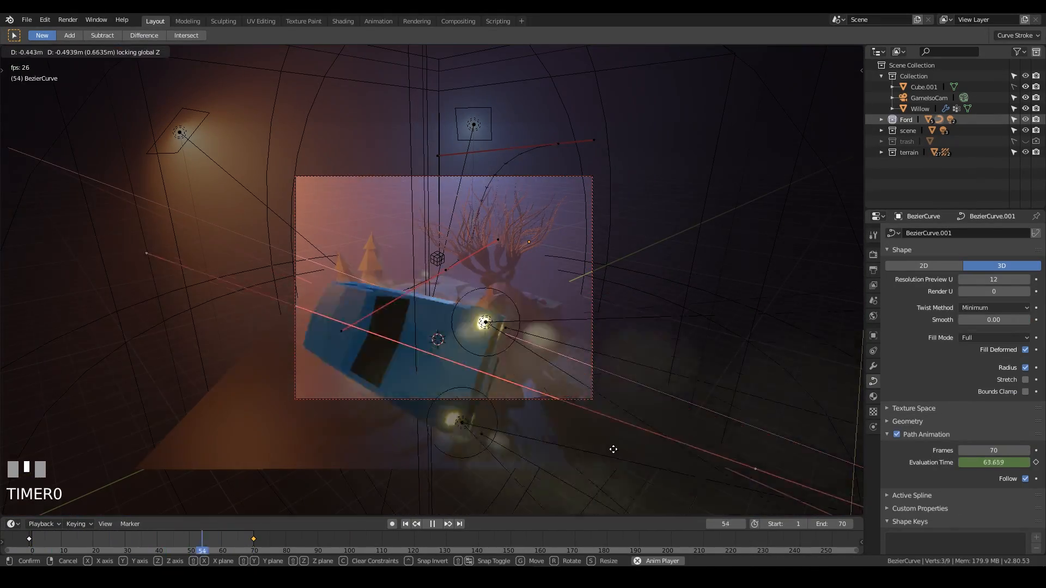
{"action": "left_click", "coordinate": [570, 442]}
Reposition two more control points of the Bezier path in the camera view.
{"action": "left_click", "coordinate": [121, 252]}
{"action": "key", "text": "g"}
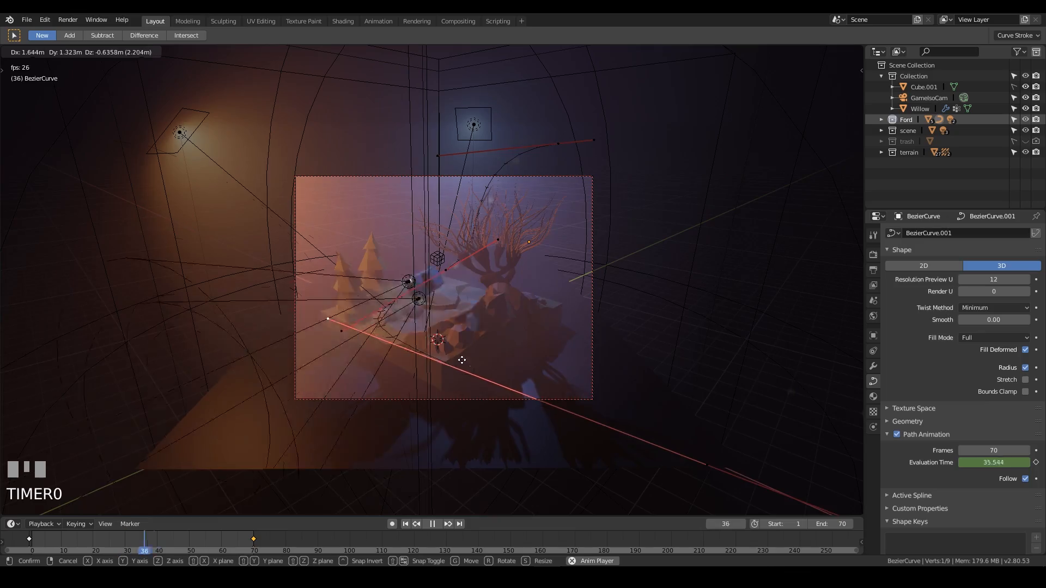
{"action": "left_click", "coordinate": [630, 326]}
{"action": "left_click", "coordinate": [736, 467]}
{"action": "key", "text": "g"}
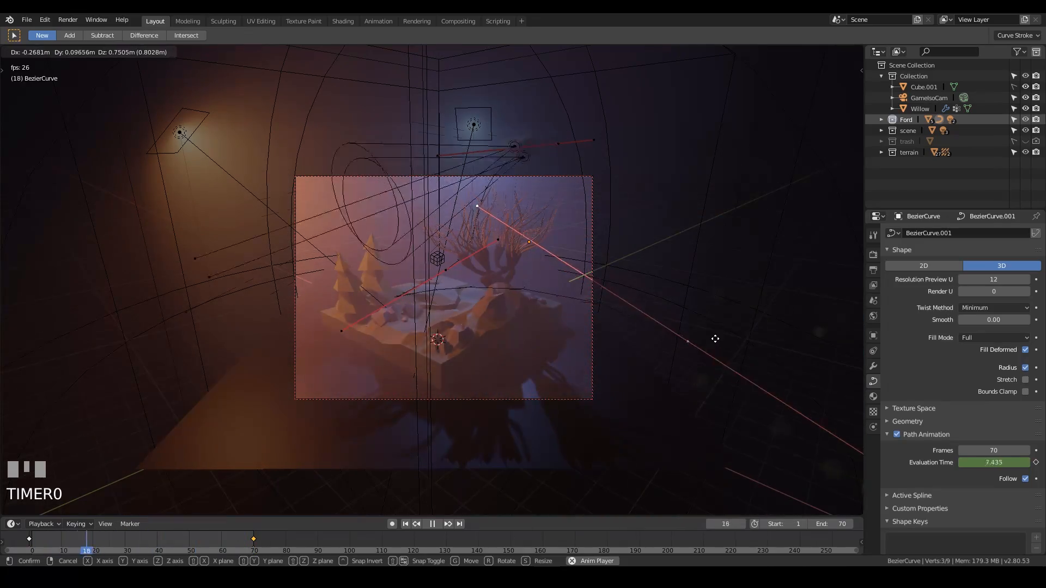
{"action": "left_click", "coordinate": [715, 340]}
Rotate a path control point's handle and move another point to refine the flight path.
{"action": "key", "text": "r"}
{"action": "left_click", "coordinate": [748, 374]}
{"action": "key", "text": "g"}
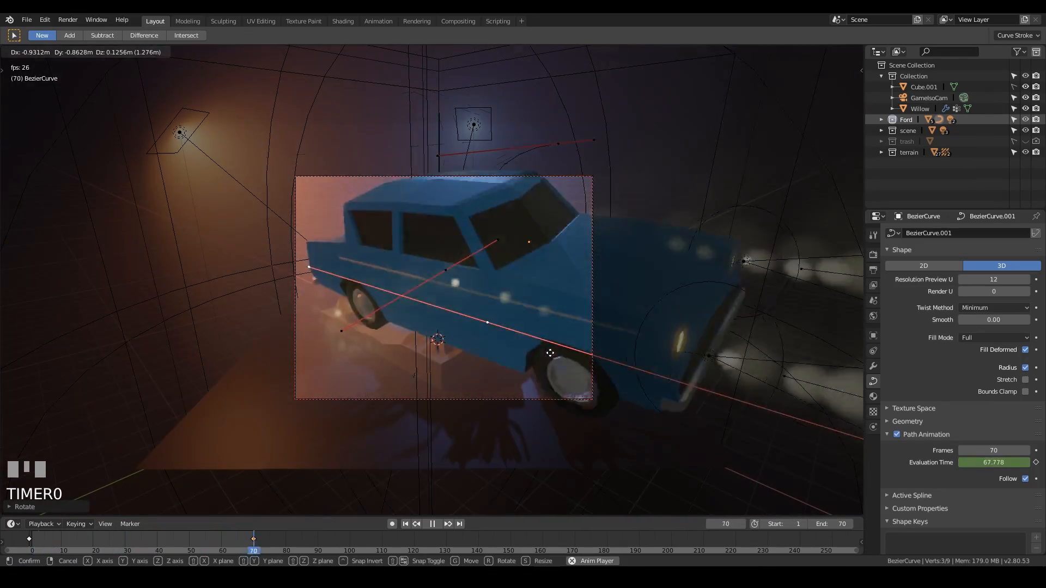
{"action": "left_click", "coordinate": [536, 356]}
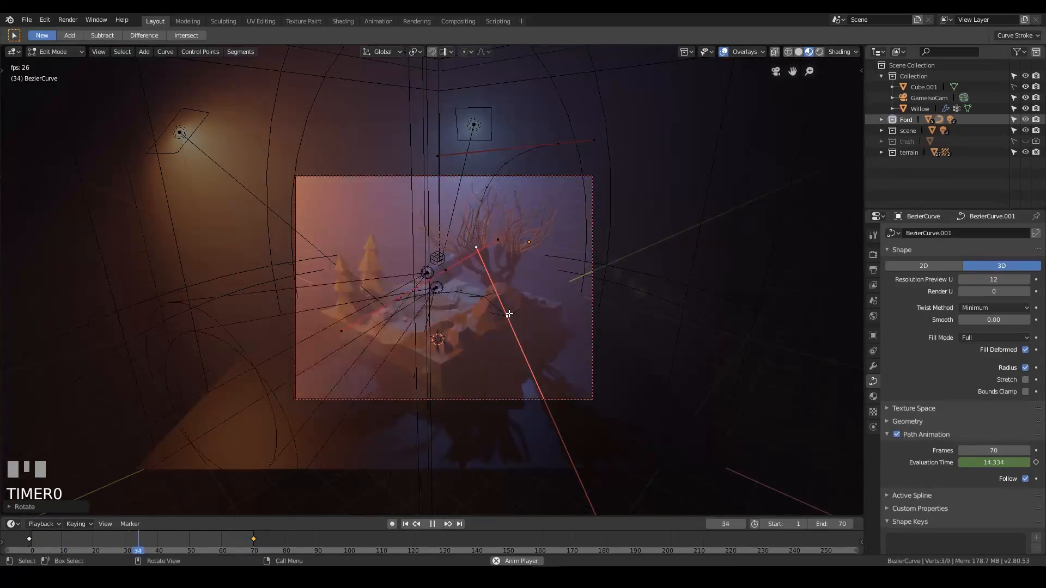
Move two Bezier path control points in top view to reshape the flight path.
{"action": "middle_click_drag", "start_coordinate": [539, 353], "coordinate": [577, 279]}
{"action": "middle_click_drag", "start_coordinate": [675, 269], "coordinate": [630, 269]}
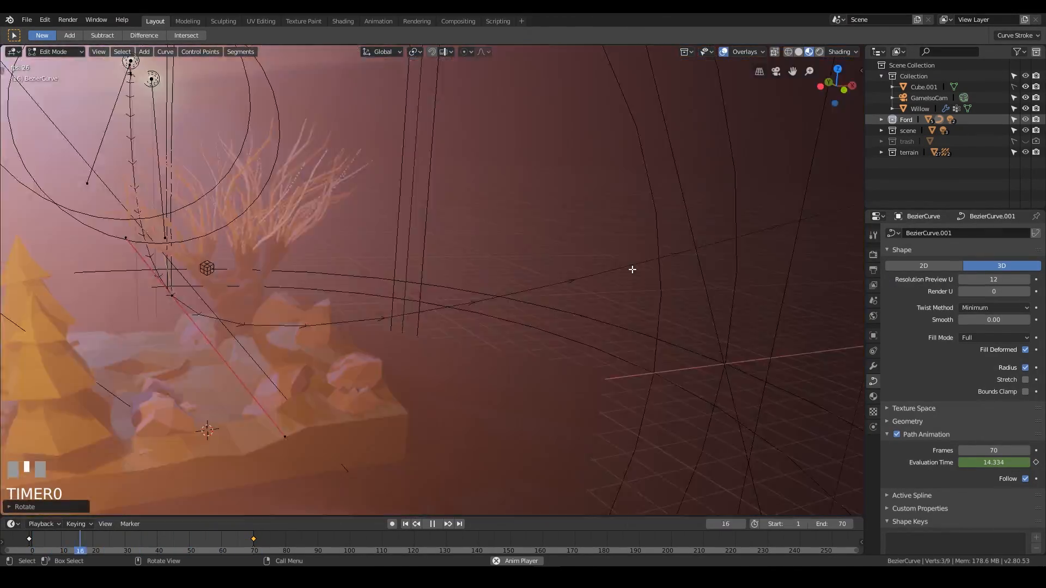
{"action": "key", "text": "KP_0"}
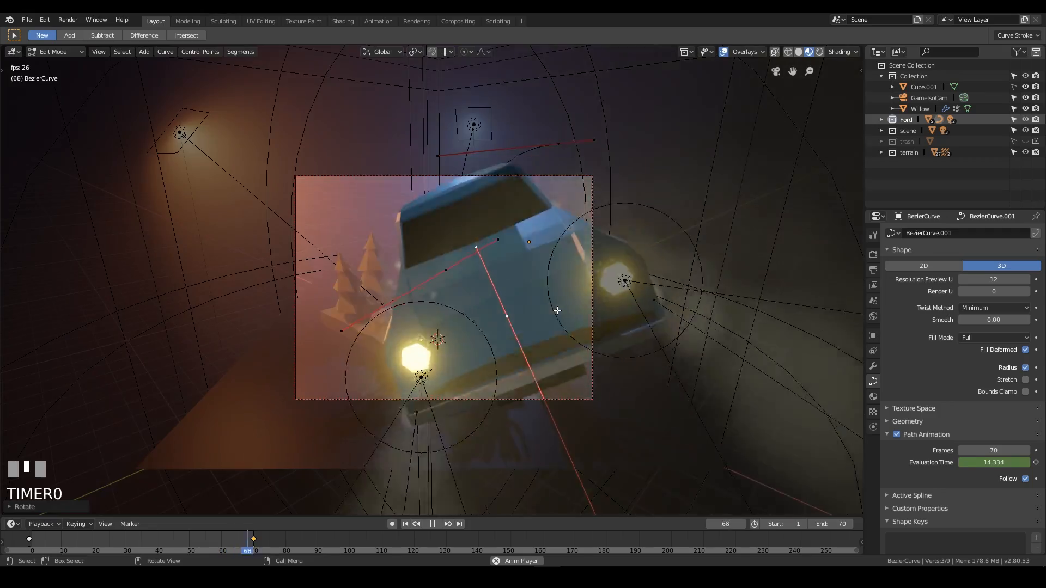
{"action": "key", "text": "KP_7"}
{"action": "scroll", "coordinate": [537, 314], "scroll_direction": "down", "scroll_amount": 6}
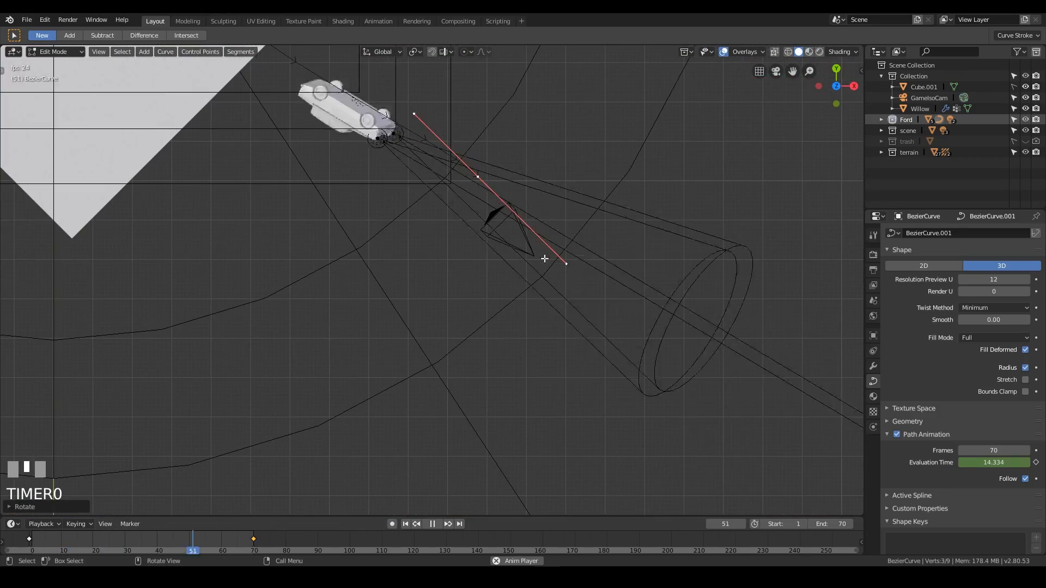
{"action": "key", "text": "g"}
{"action": "left_click", "coordinate": [623, 333]}
{"action": "left_click", "coordinate": [499, 208]}
{"action": "key", "text": "g"}
{"action": "left_click", "coordinate": [437, 144]}
{"action": "key", "text": "KP_0"}
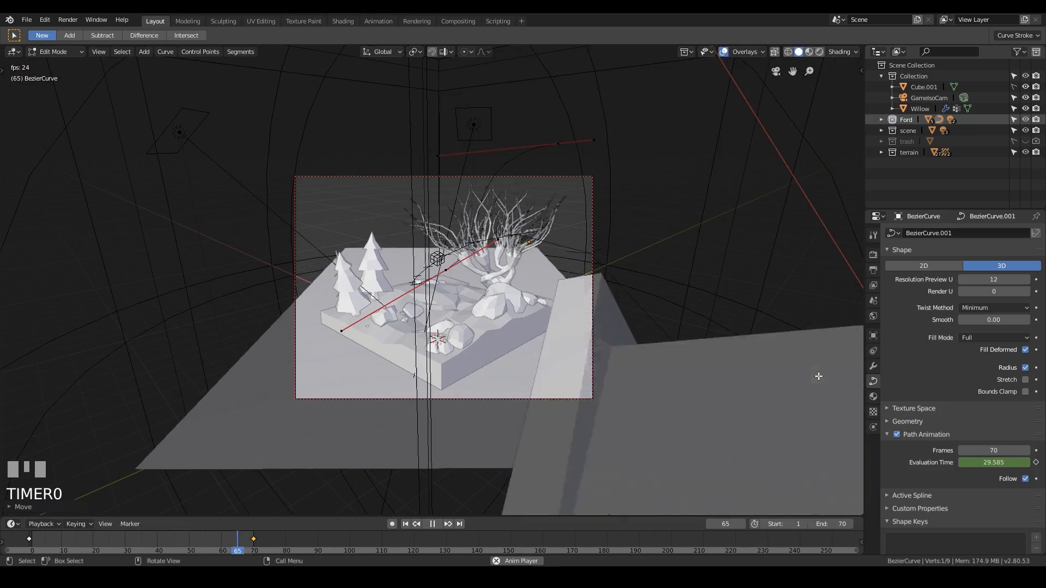
Switch the viewport to rendered shading and move the selected path control point twice in camera view.
{"action": "left_click", "coordinate": [819, 53]}
{"action": "key", "text": "g"}
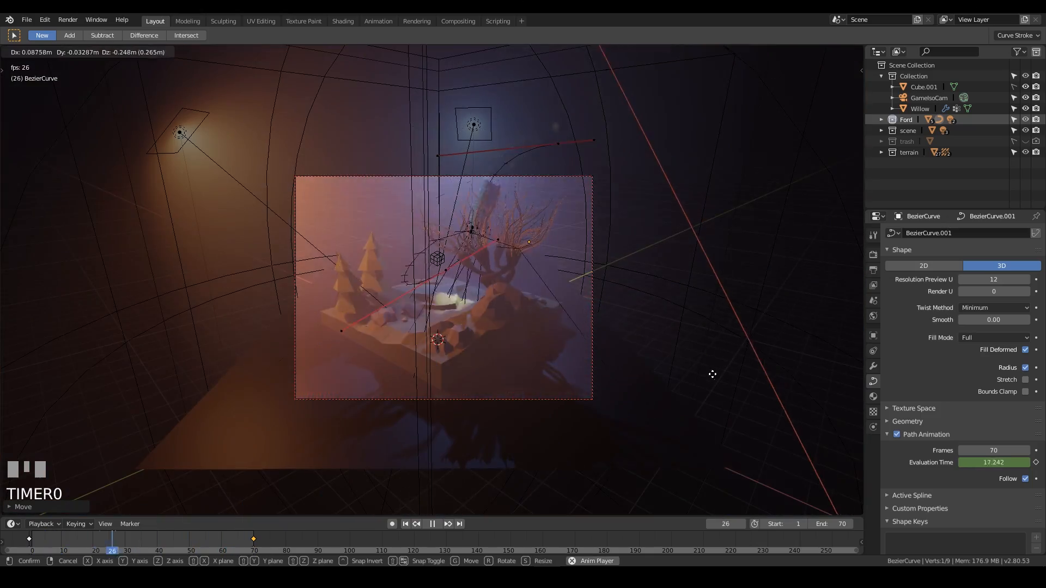
{"action": "left_click", "coordinate": [737, 409]}
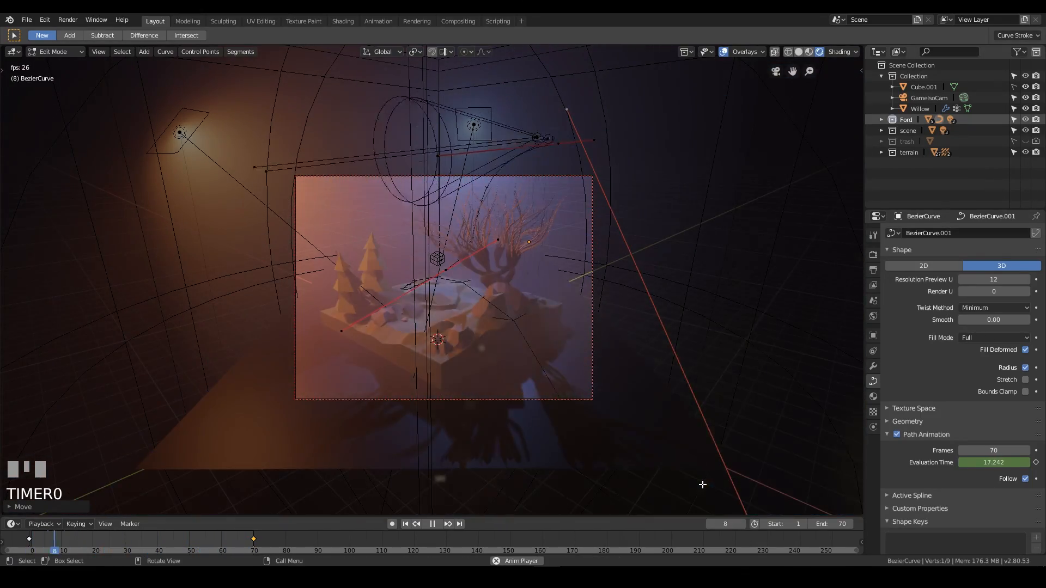
{"action": "key", "text": "g"}
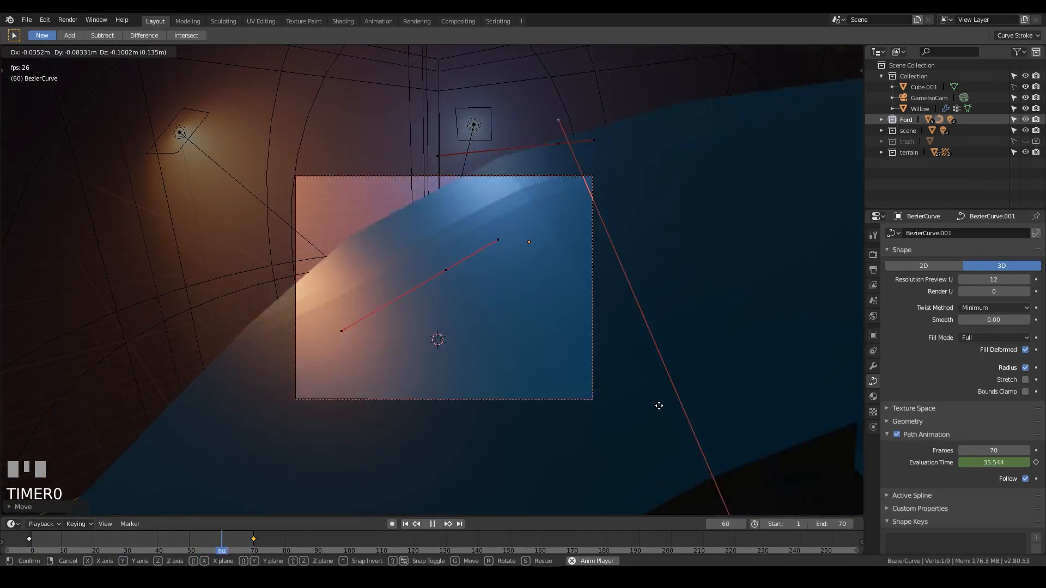
{"action": "left_click", "coordinate": [663, 404]}
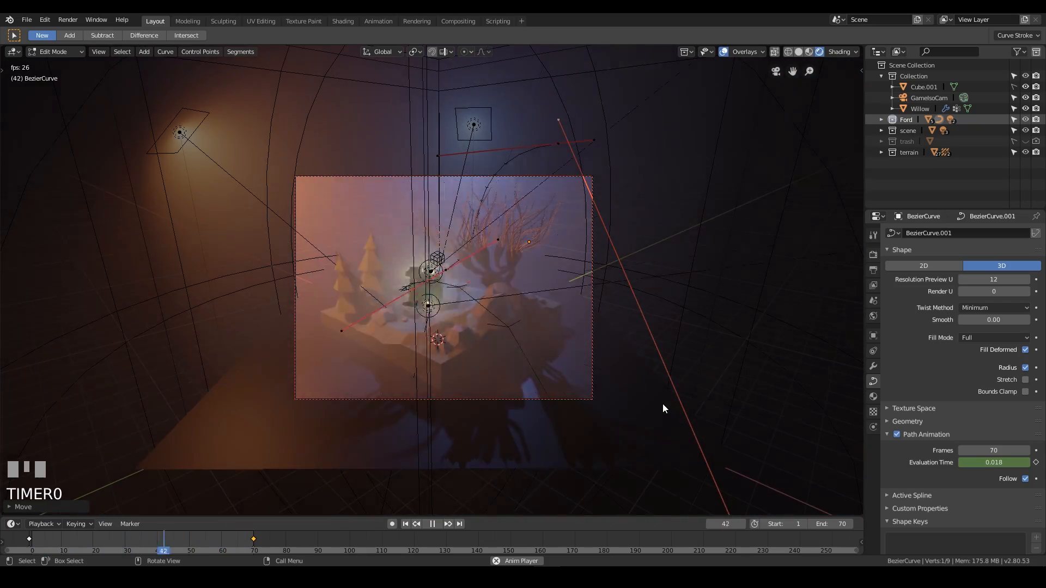
Keep adjusting path control points with several more moves, then save the file.
{"action": "key", "text": "g"}
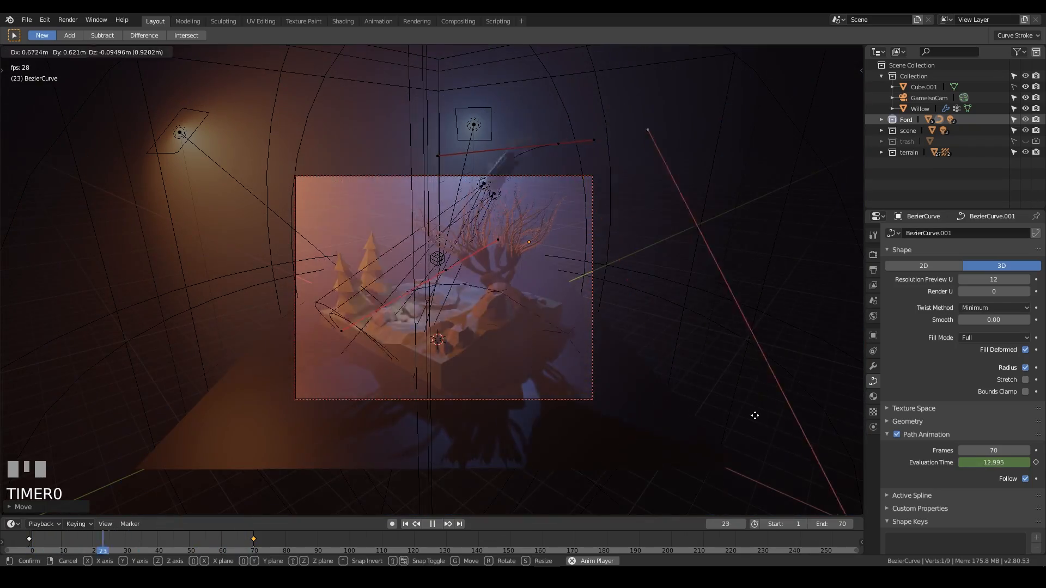
{"action": "left_click", "coordinate": [779, 417]}
{"action": "key", "text": "g"}
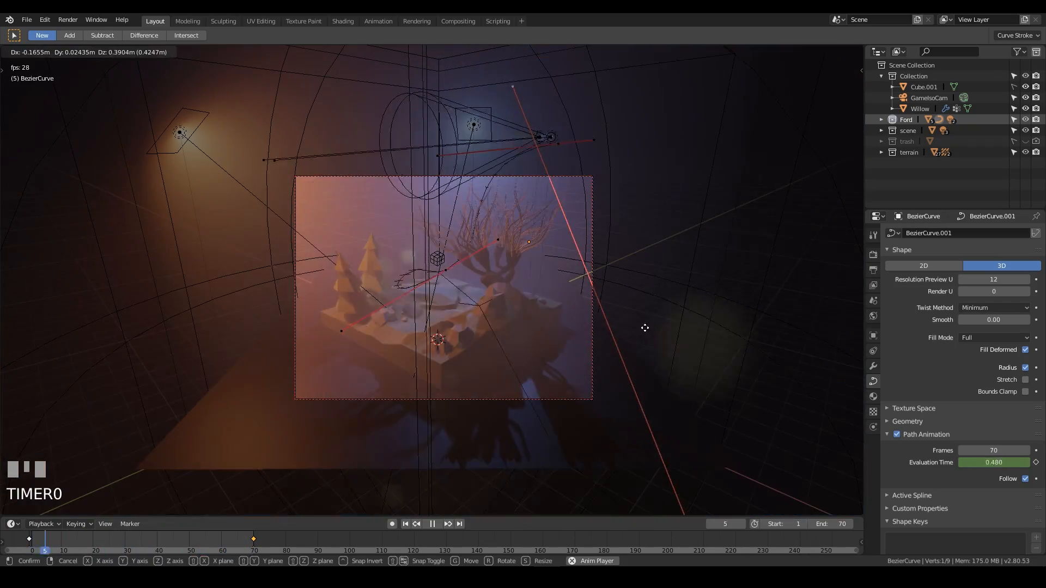
{"action": "left_click", "coordinate": [654, 349]}
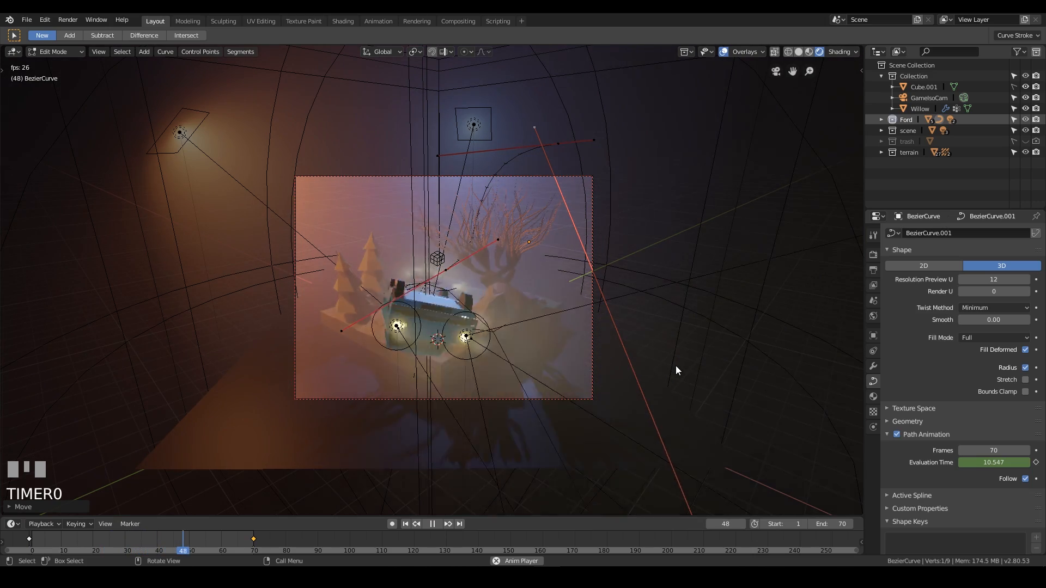
{"action": "key", "text": "g"}
{"action": "left_click", "coordinate": [692, 378]}
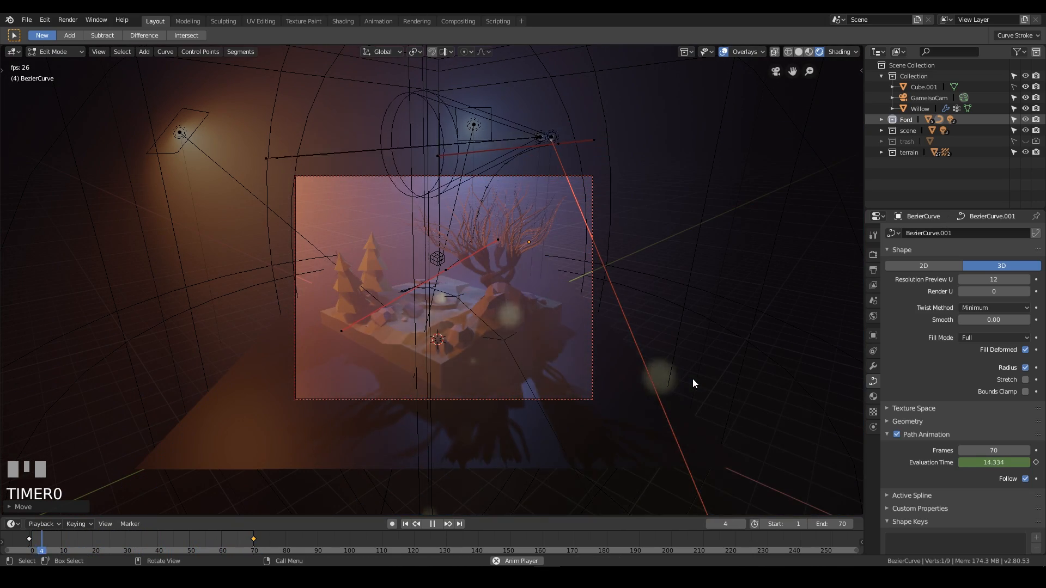
{"action": "left_click", "coordinate": [688, 191]}
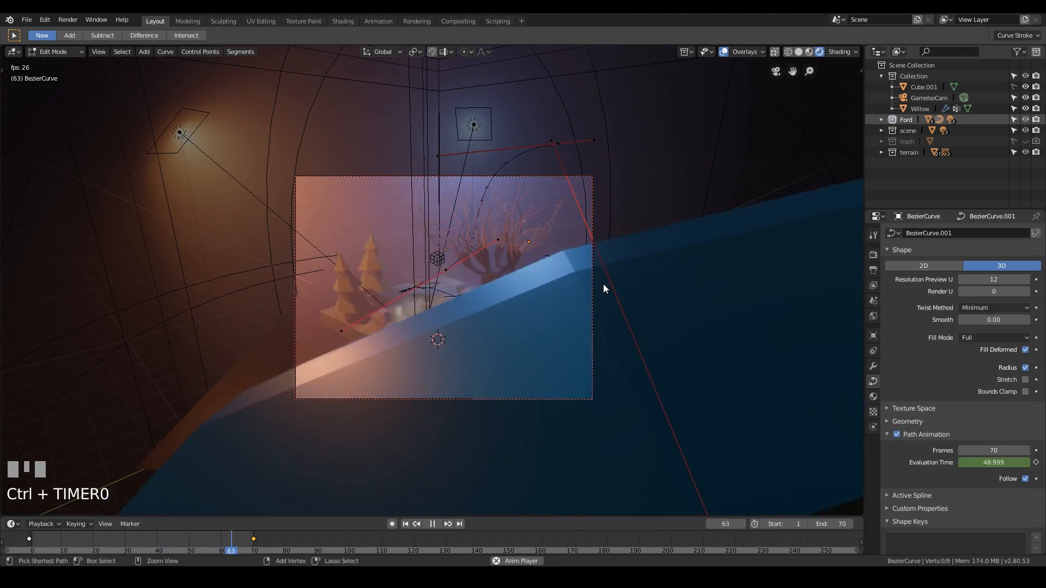
{"action": "key", "text": "ctrl+s"}
Select the willow tree at frame 30 and open its modifier properties.
{"action": "mouse_move", "coordinate": [516, 282]}
{"action": "middle_mouse_down"}
{"action": "mouse_move", "coordinate": [580, 289]}
{"action": "mouse_move", "coordinate": [514, 297]}
{"action": "middle_mouse_up"}
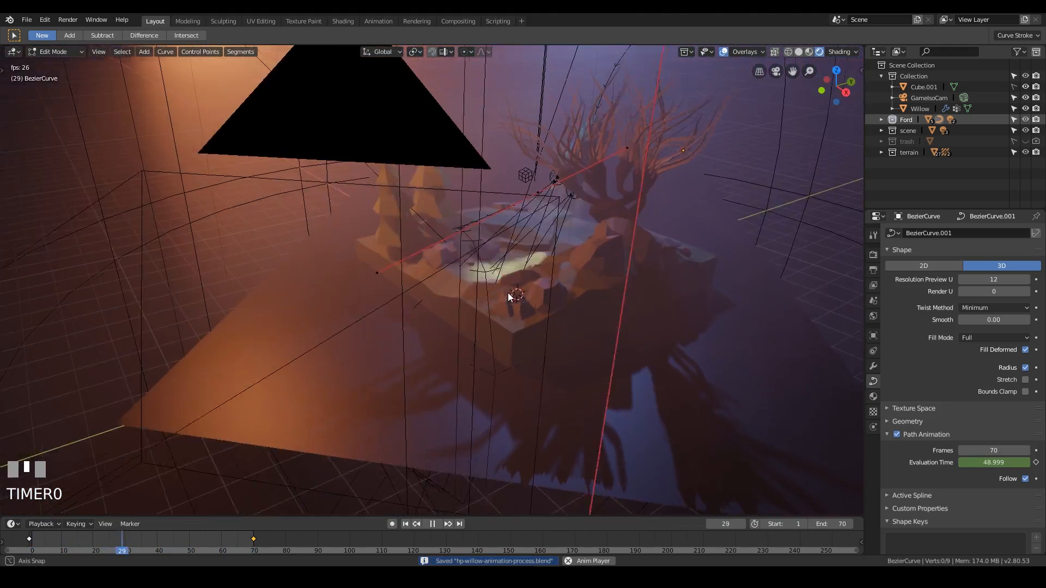
{"action": "key", "text": "KP_0"}
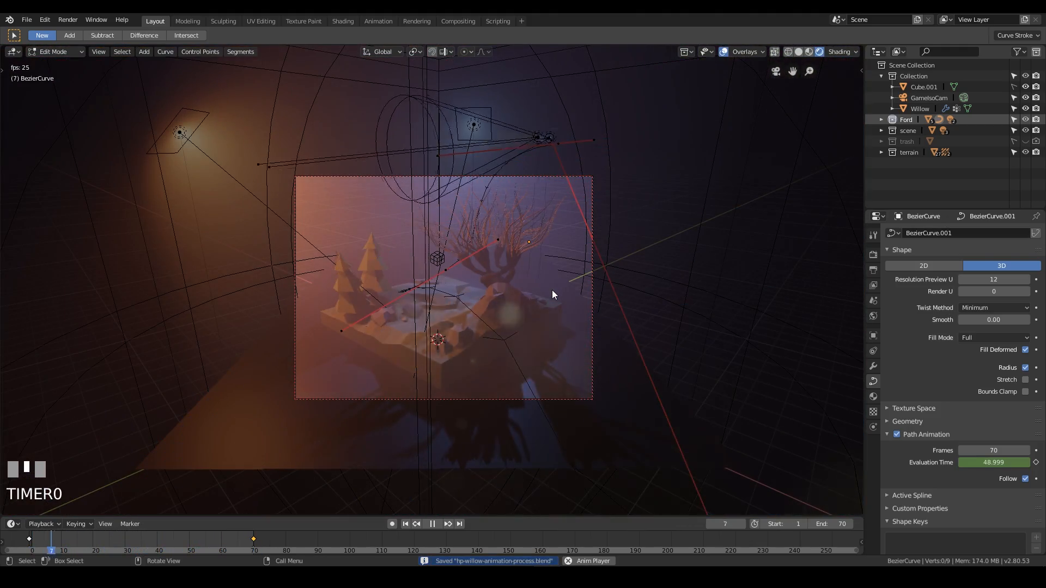
{"action": "left_click", "coordinate": [749, 205]}
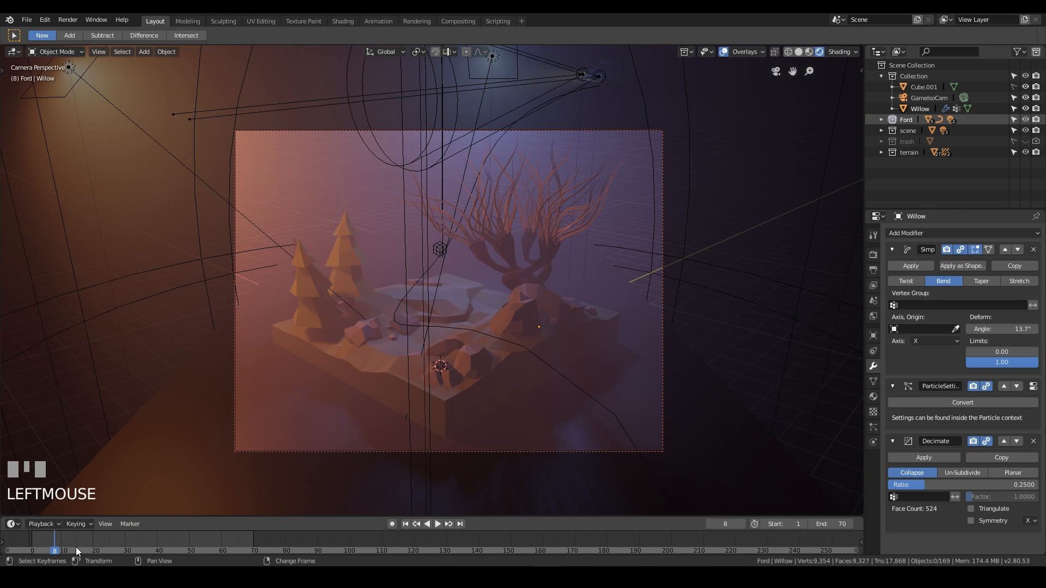
{"action": "right_click_drag", "start_coordinate": [68, 544], "coordinate": [132, 534]}
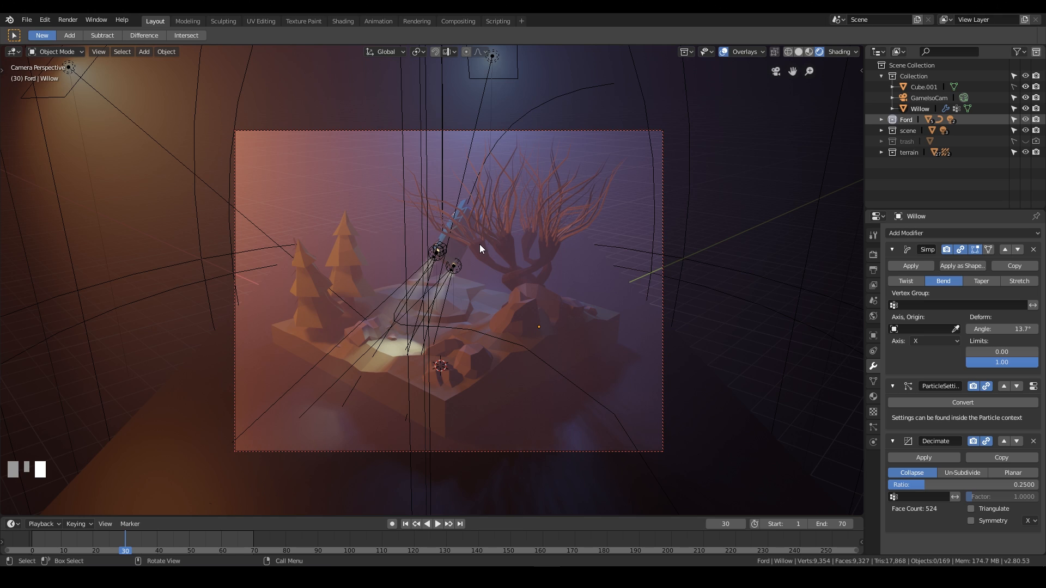
{"action": "left_click", "coordinate": [508, 247]}
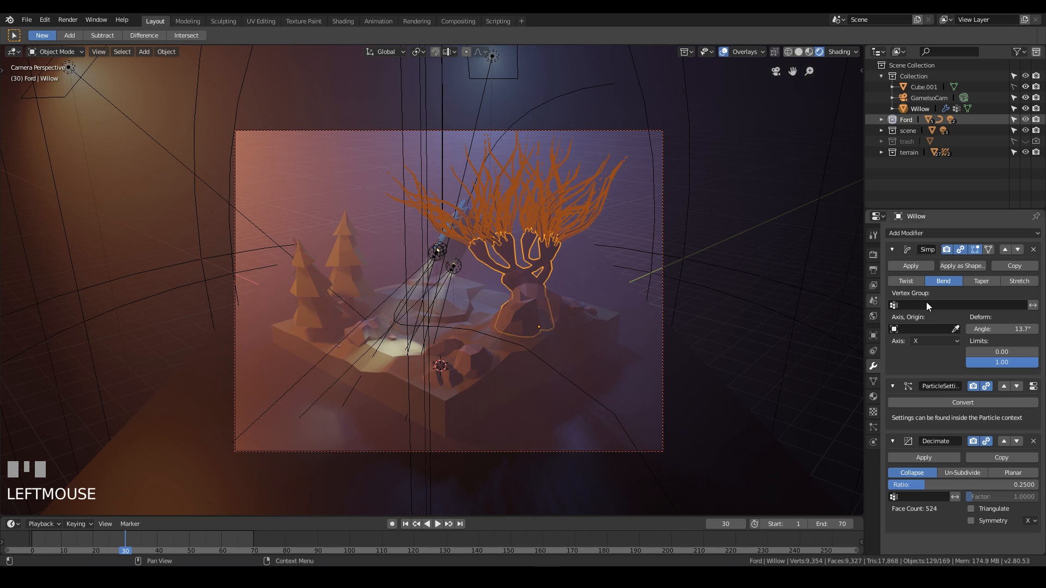
{"action": "left_click", "coordinate": [873, 254]}
{"action": "left_click", "coordinate": [873, 367]}
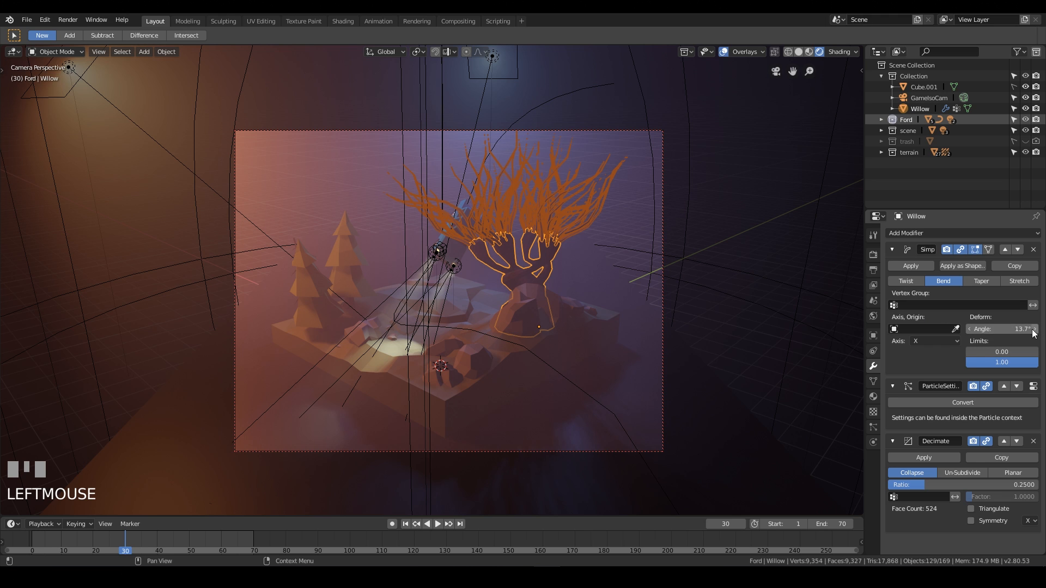
Try raising the Simple Deform bend angle to 41.1° and undo the change.
{"action": "mouse_move", "coordinate": [1024, 329]}
{"action": "left_mouse_down"}
{"action": "mouse_move", "coordinate": [929, 329]}
{"action": "mouse_move", "coordinate": [1034, 329]}
{"action": "mouse_move", "coordinate": [937, 329]}
{"action": "mouse_move", "coordinate": [1017, 326]}
{"action": "left_mouse_up"}
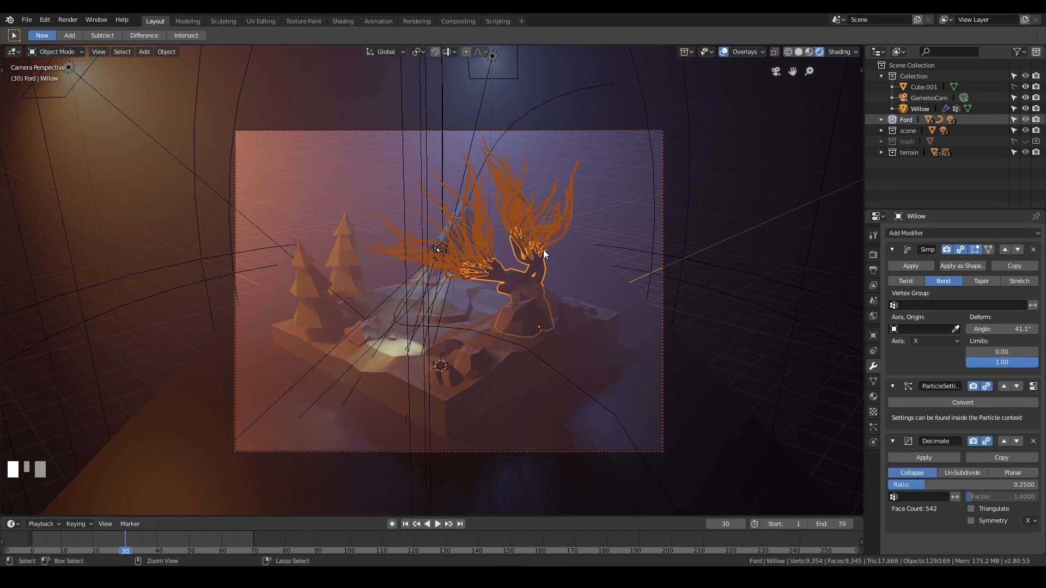
{"action": "key", "text": "ctrl+z"}
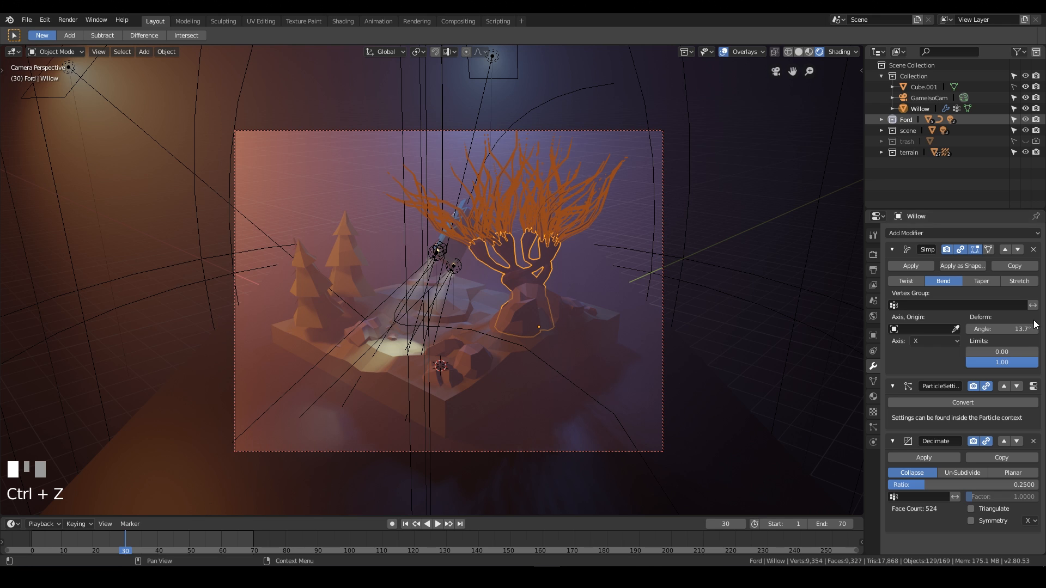
Go to frame 0 and keyframe the Simple Deform angle at 13.7°.
{"action": "mouse_move", "coordinate": [126, 540]}
{"action": "right_mouse_down"}
{"action": "mouse_move", "coordinate": [51, 534]}
{"action": "mouse_move", "coordinate": [161, 532]}
{"action": "mouse_move", "coordinate": [112, 547]}
{"action": "mouse_move", "coordinate": [129, 547]}
{"action": "mouse_move", "coordinate": [37, 541]}
{"action": "mouse_move", "coordinate": [141, 544]}
{"action": "right_mouse_up"}
{"action": "middle_click_drag", "start_coordinate": [411, 318], "coordinate": [449, 298]}
{"action": "key", "text": "KP_0"}
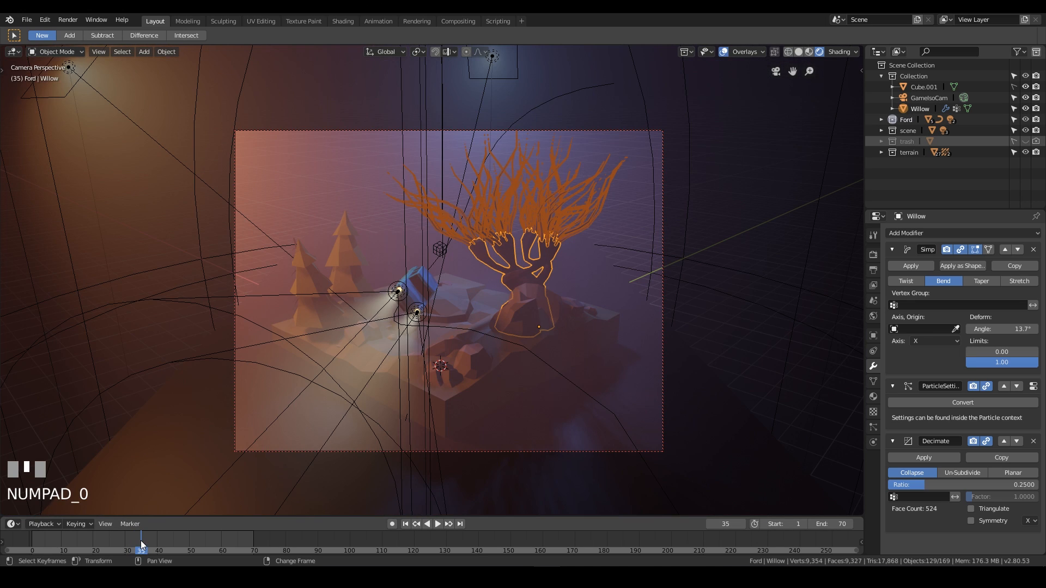
{"action": "right_click_drag", "start_coordinate": [140, 540], "coordinate": [861, 546]}
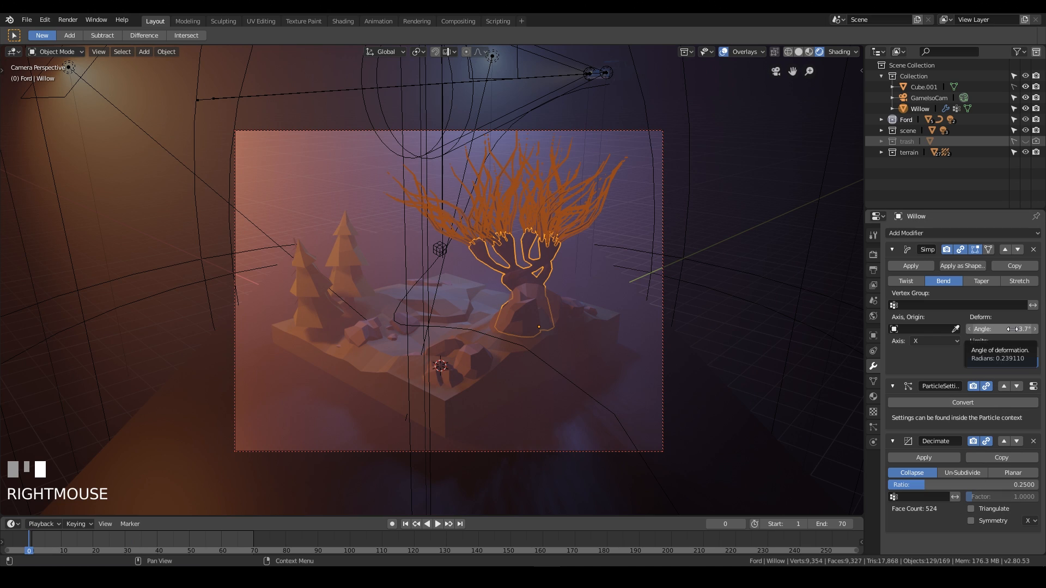
{"action": "key", "text": "i"}
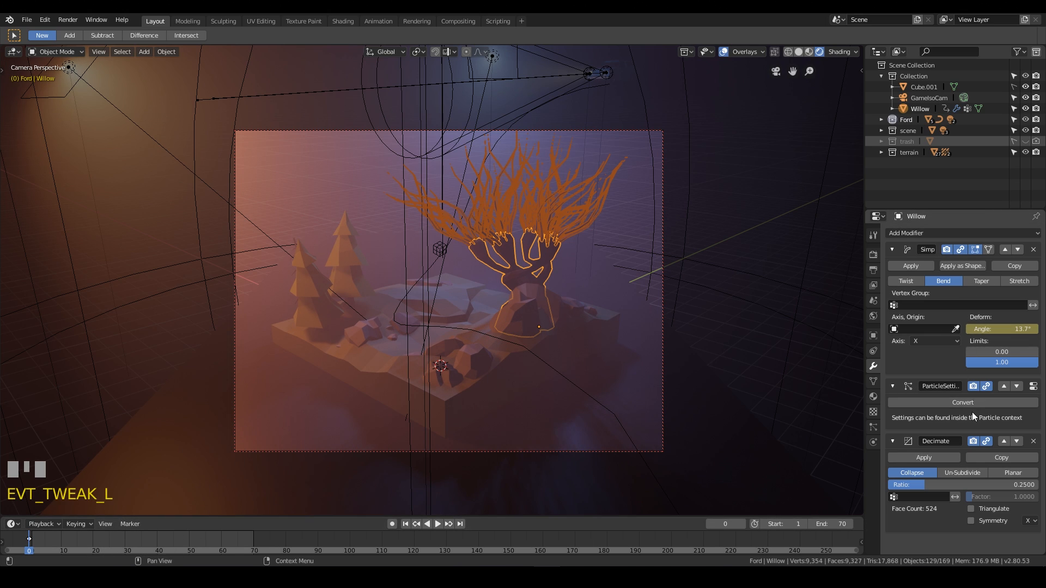
At frame 20, lower the deform angle so the tree bends the other way and keyframe it.
{"action": "left_click", "coordinate": [45, 537]}
{"action": "right_click_drag", "start_coordinate": [39, 541], "coordinate": [92, 541]}
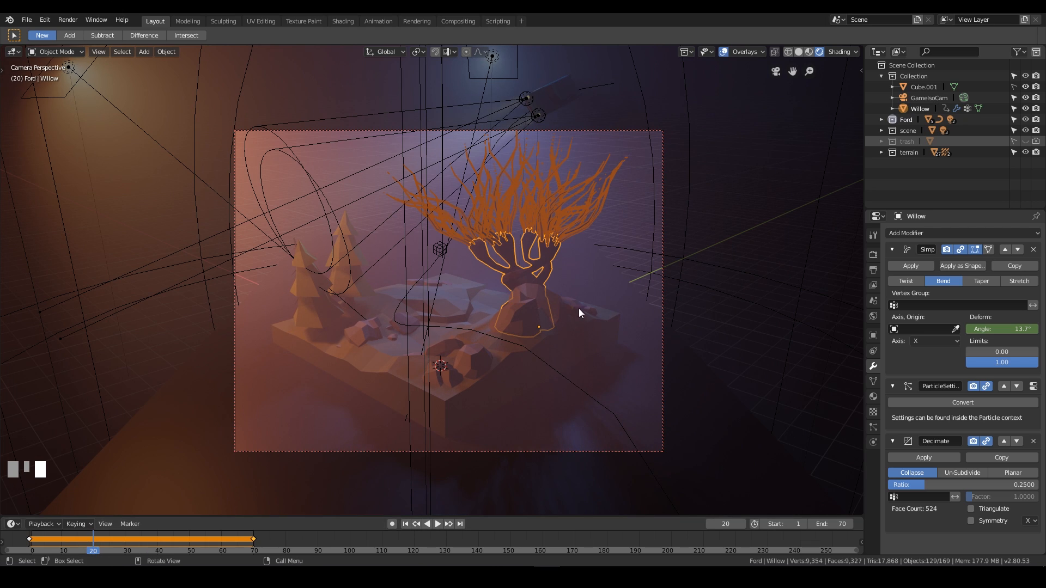
{"action": "right_click", "coordinate": [1013, 325]}
{"action": "right_click", "coordinate": [1014, 326]}
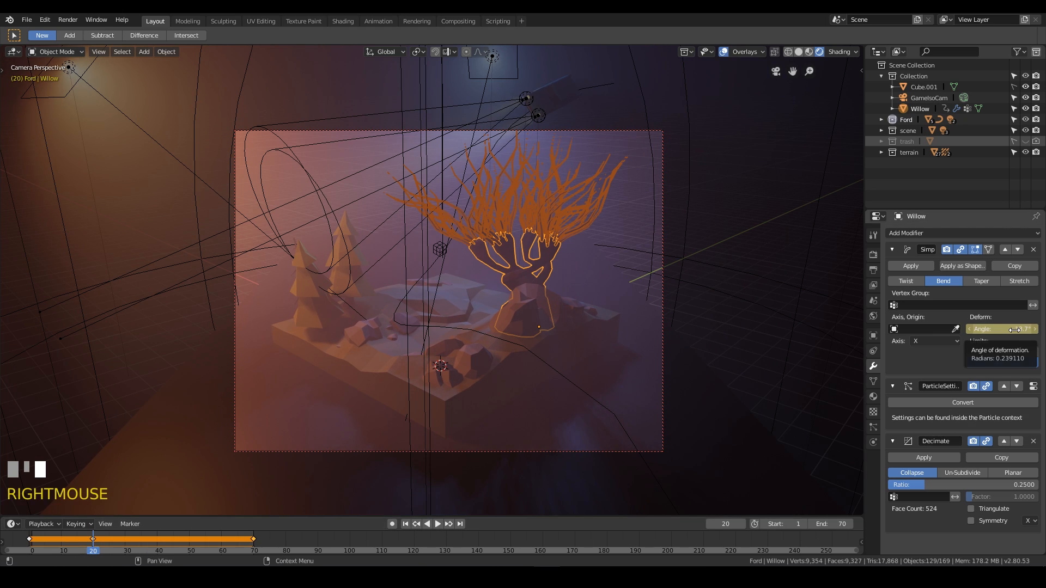
{"action": "left_click_drag", "start_coordinate": [1002, 329], "coordinate": [949, 328]}
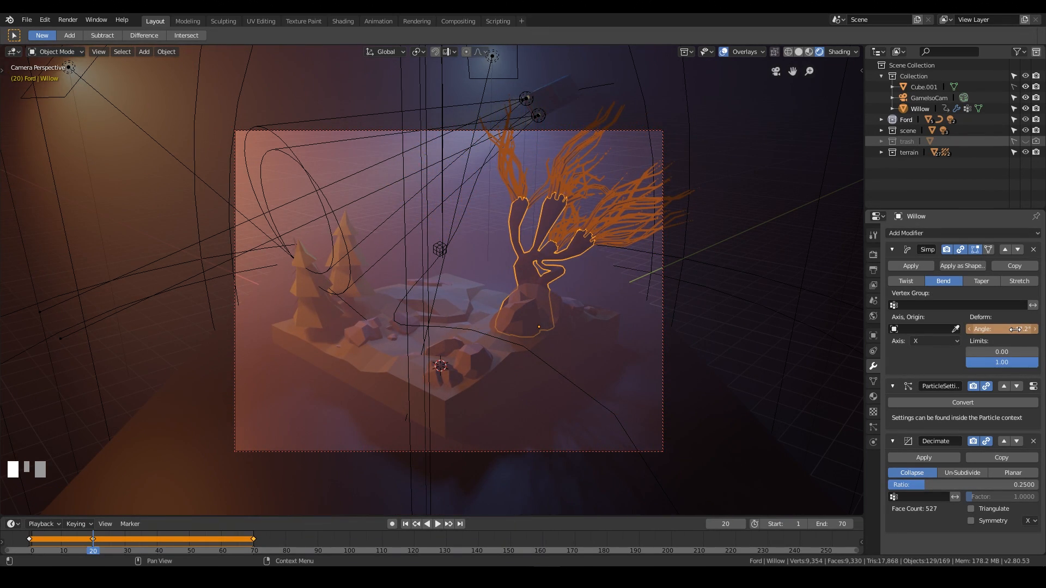
{"action": "key", "text": "i"}
At frame 35, set the Simple Deform angle to 49° and keyframe it.
{"action": "right_click_drag", "start_coordinate": [102, 545], "coordinate": [139, 539]}
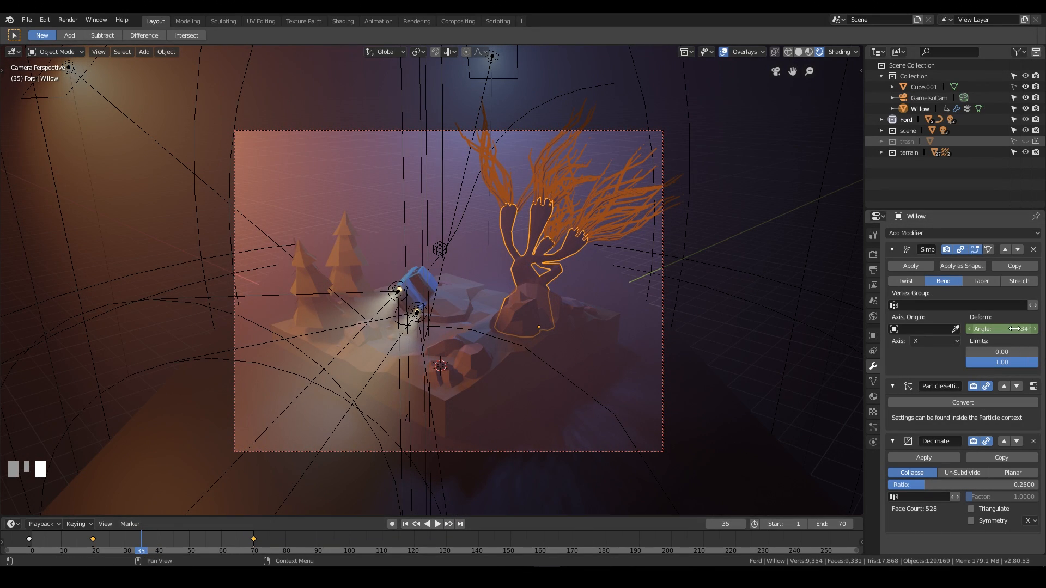
{"action": "left_click_drag", "start_coordinate": [1002, 328], "coordinate": [1024, 329]}
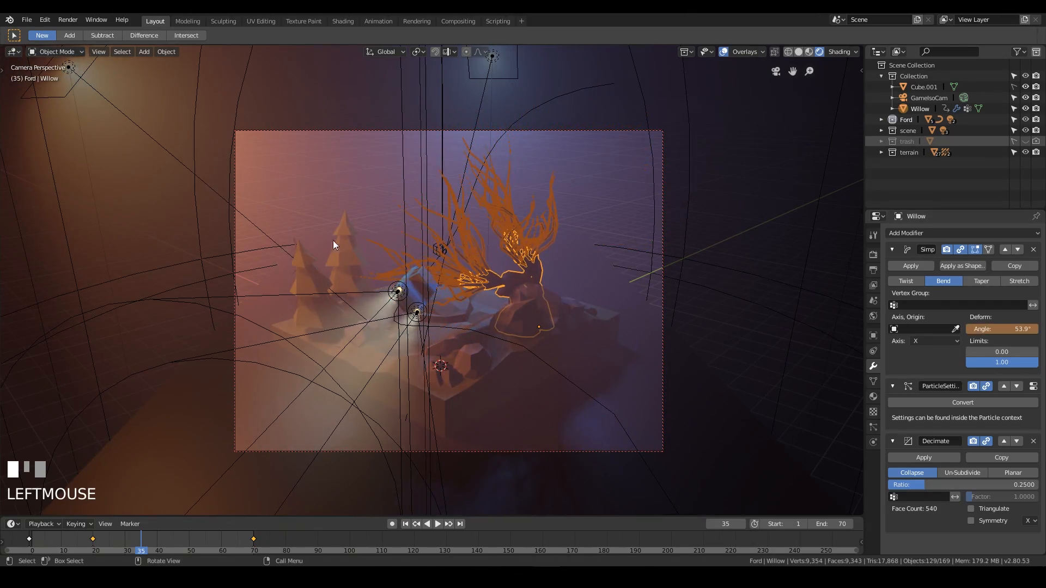
{"action": "middle_click_drag", "start_coordinate": [333, 244], "coordinate": [410, 260]}
{"action": "scroll", "coordinate": [410, 261], "scroll_direction": "down", "scroll_amount": 1}
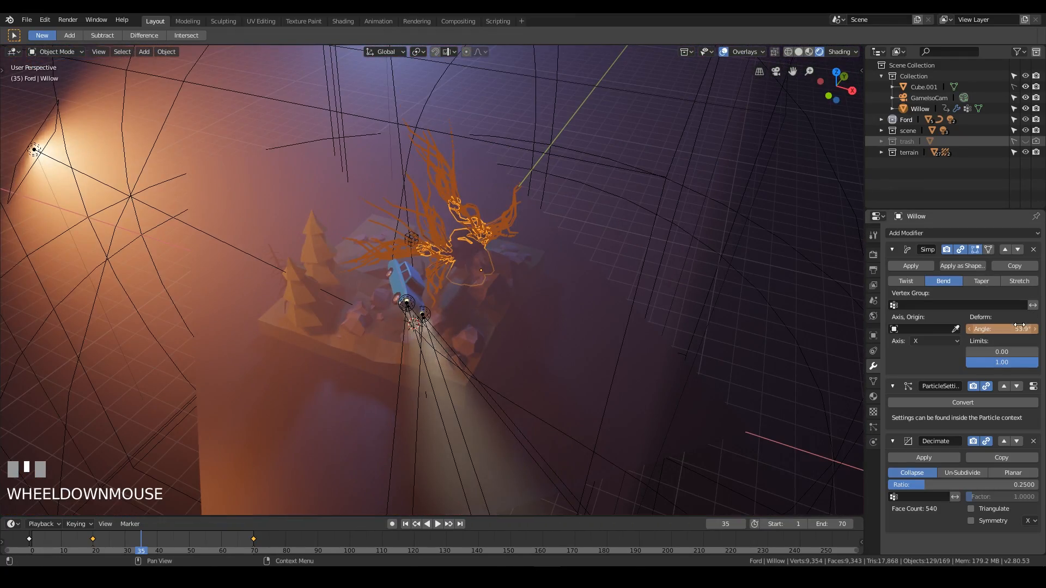
{"action": "left_click_drag", "start_coordinate": [1018, 326], "coordinate": [1012, 326]}
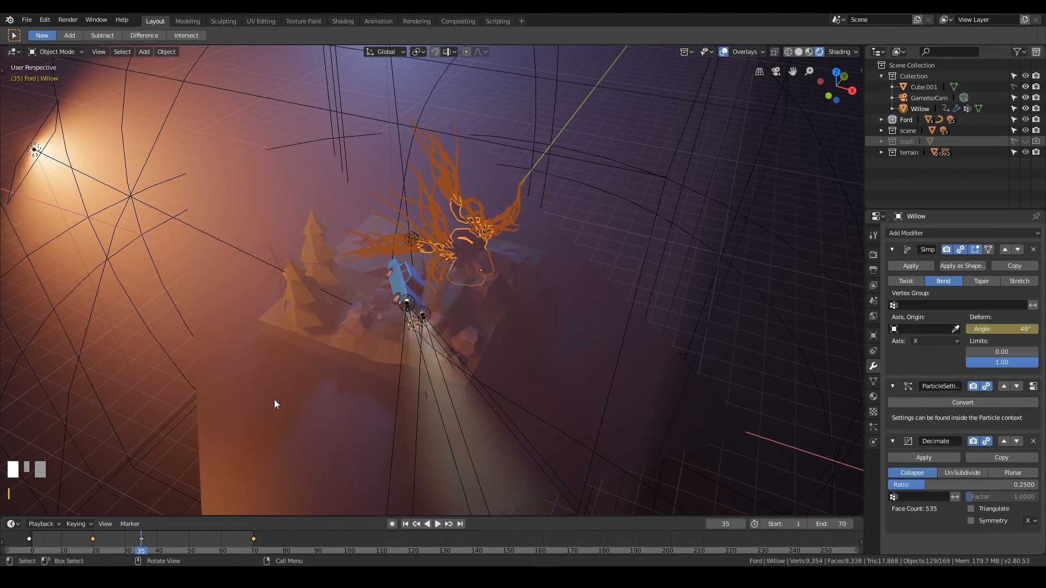
{"action": "middle_click_drag", "start_coordinate": [274, 403], "coordinate": [622, 241]}
{"action": "key", "text": "KP_0"}
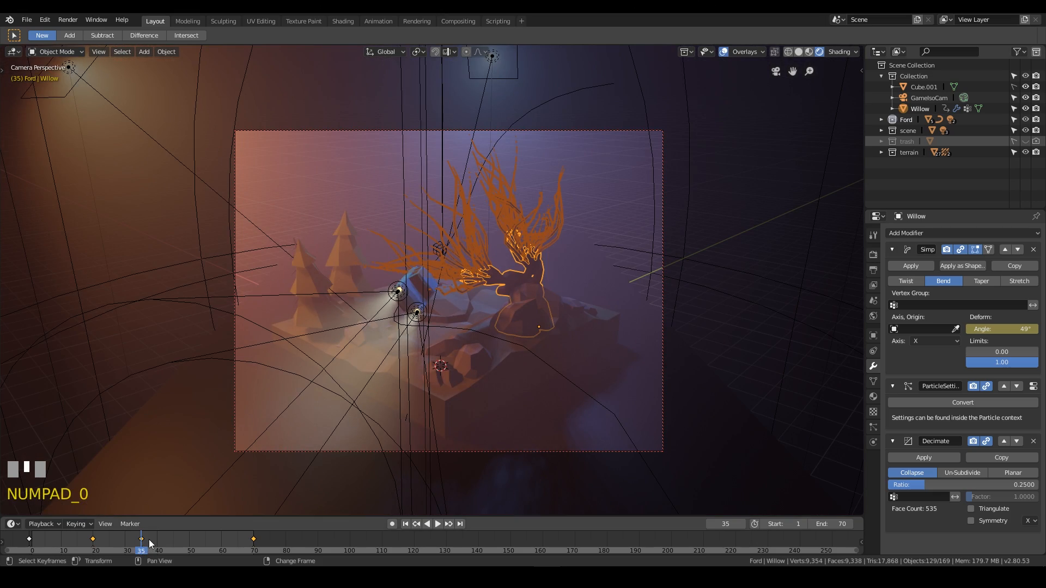
Play the animation and switch to the Animation workspace to examine the deform angle's curve.
{"action": "right_click_drag", "start_coordinate": [144, 540], "coordinate": [256, 551]}
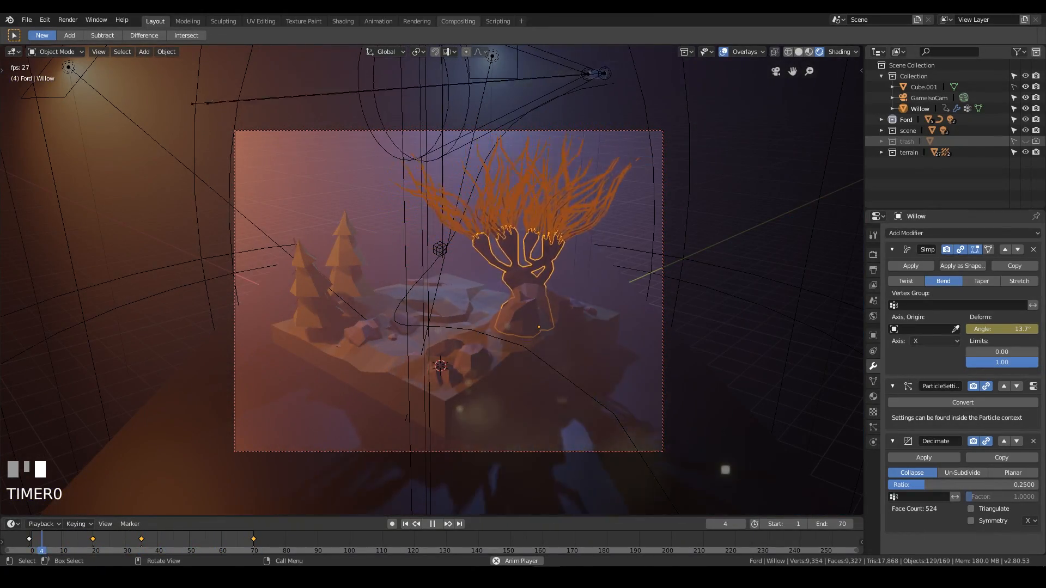
{"action": "left_click", "coordinate": [375, 22]}
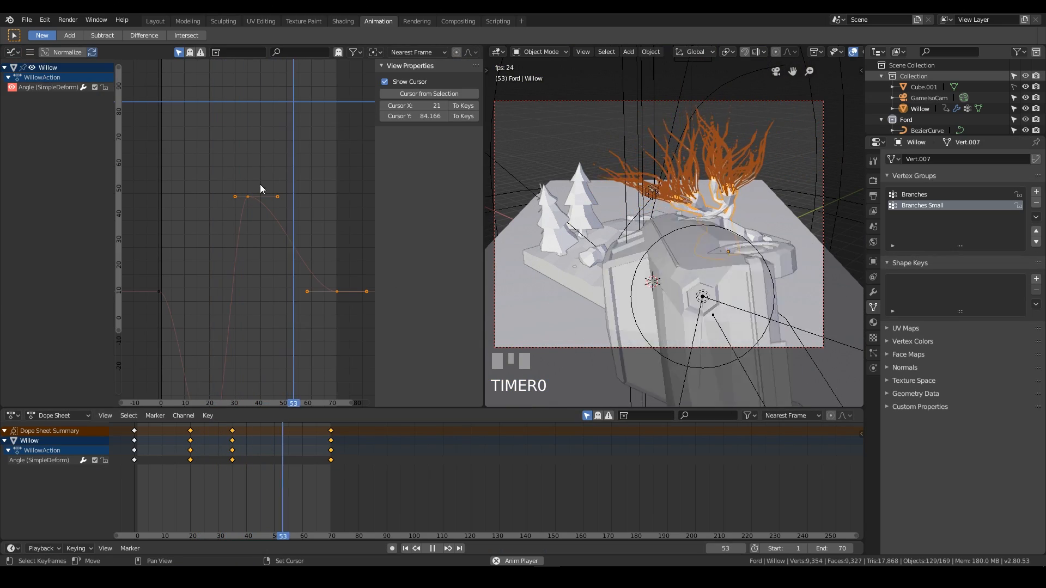
{"action": "middle_click_drag", "start_coordinate": [272, 290], "coordinate": [262, 191]}
{"action": "scroll", "coordinate": [235, 109], "scroll_direction": "down", "scroll_amount": 1}
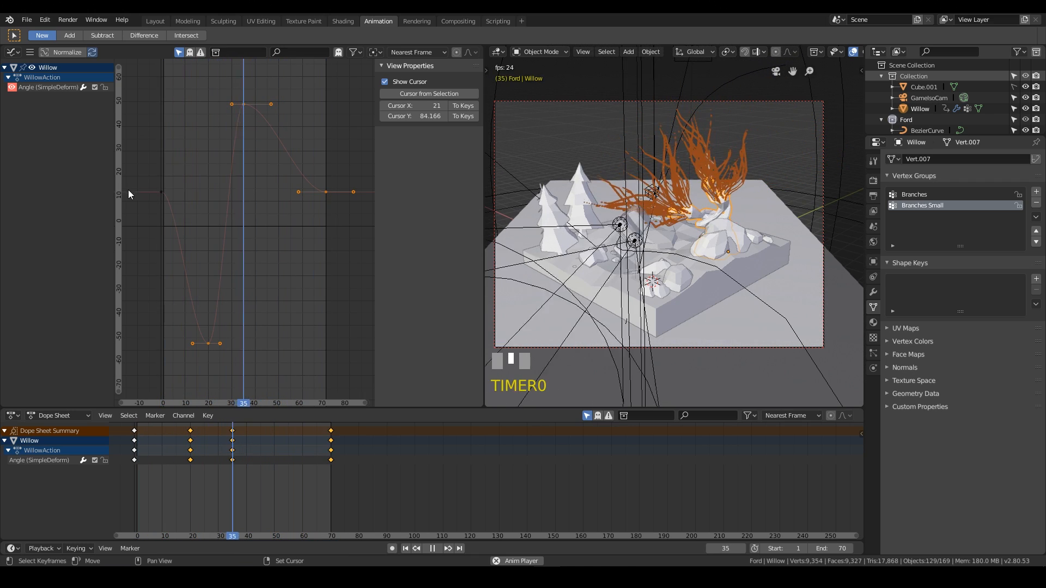
Return to the Layout workspace, expand the trash collection and select the Branch object.
{"action": "left_click", "coordinate": [155, 21]}
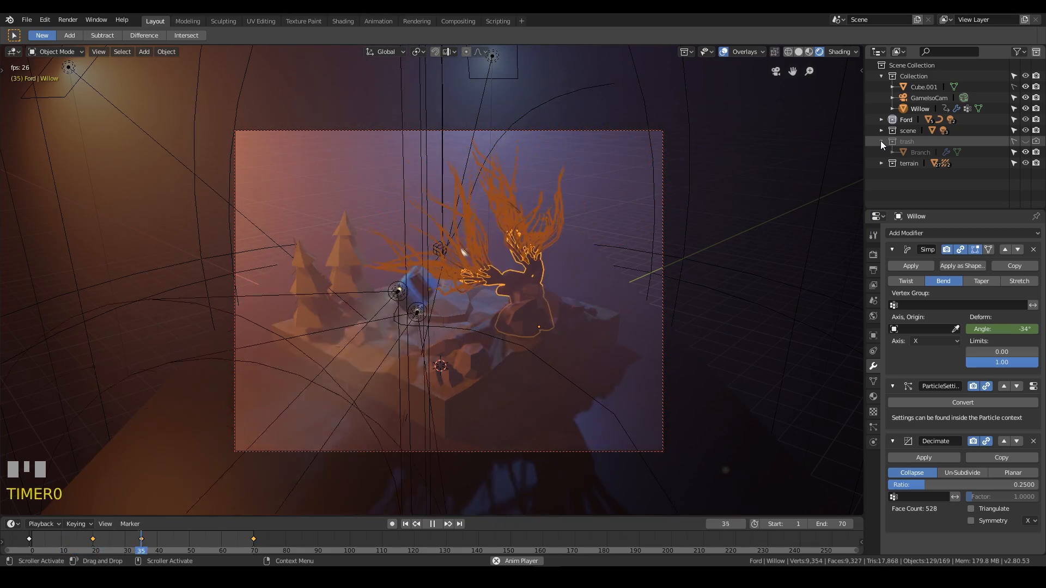
{"action": "left_click", "coordinate": [881, 142]}
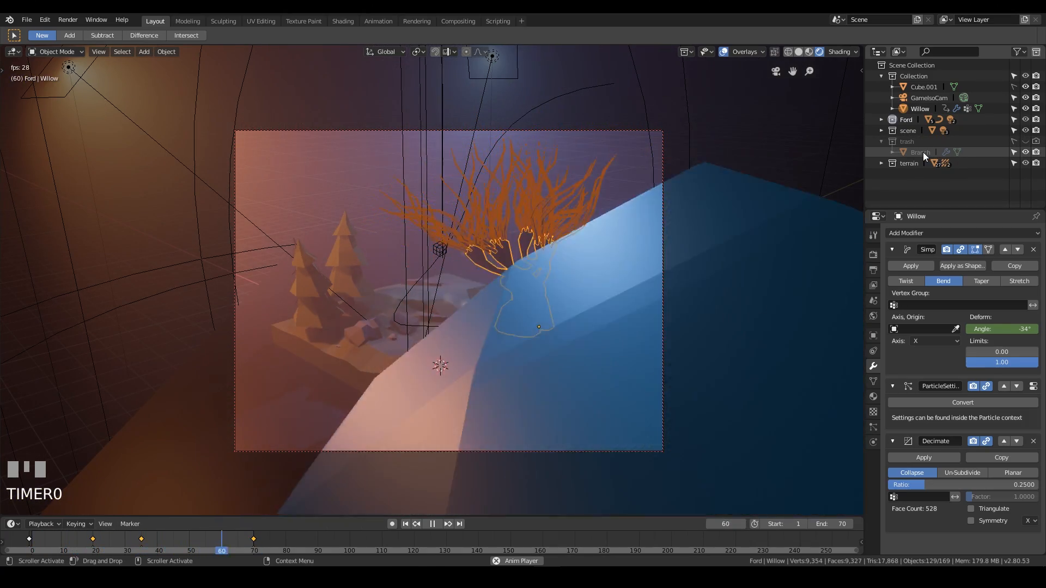
{"action": "left_click", "coordinate": [923, 152]}
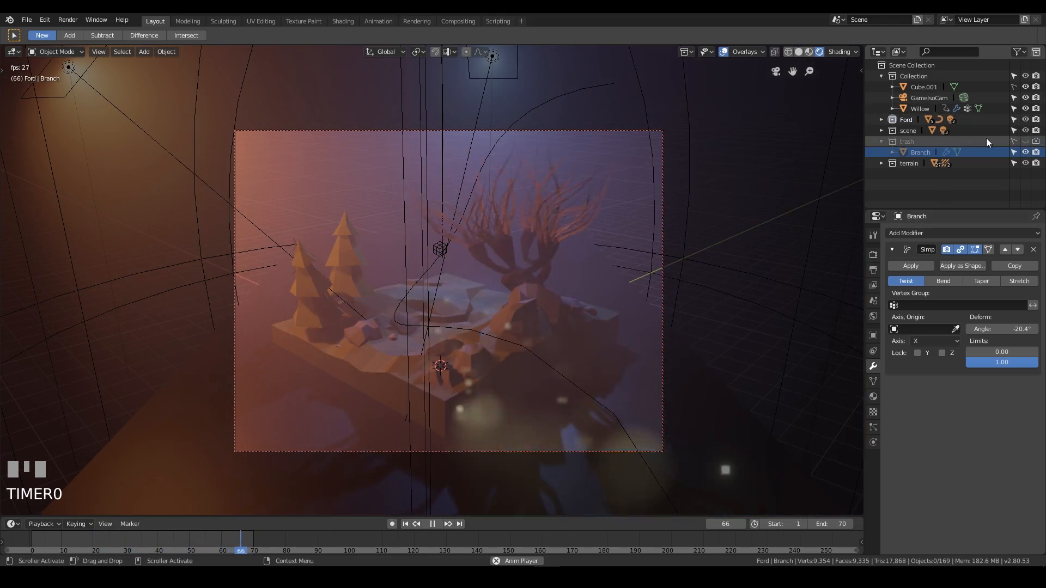
Switch the viewport to wireframe and frame the selected branch mesh to inspect it.
{"action": "mouse_move", "coordinate": [545, 245]}
{"action": "middle_mouse_down"}
{"action": "mouse_move", "coordinate": [562, 264]}
{"action": "mouse_move", "coordinate": [560, 294]}
{"action": "middle_mouse_up"}
{"action": "key", "text": "z"}
{"action": "left_click", "coordinate": [467, 277]}
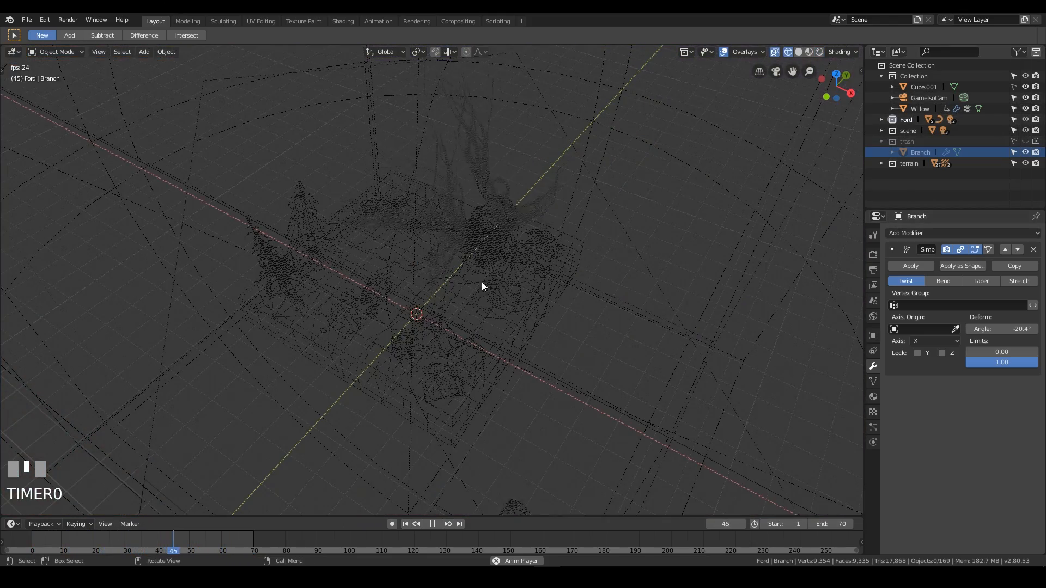
{"action": "left_click", "coordinate": [1013, 142]}
{"action": "middle_click_drag", "start_coordinate": [370, 256], "coordinate": [357, 281]}
{"action": "left_click", "coordinate": [357, 281]}
{"action": "key", "text": "KP_Decimal"}
{"action": "middle_click_drag", "start_coordinate": [436, 278], "coordinate": [628, 246]}
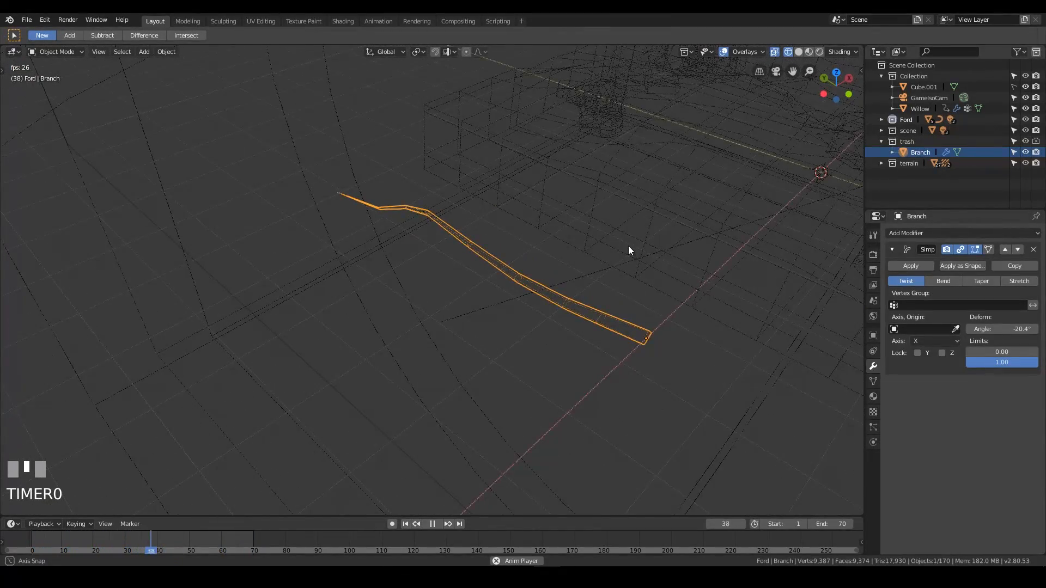
Hide the trash collection in the viewport and view the scene through the camera in rendered shading.
{"action": "left_click", "coordinate": [1013, 141]}
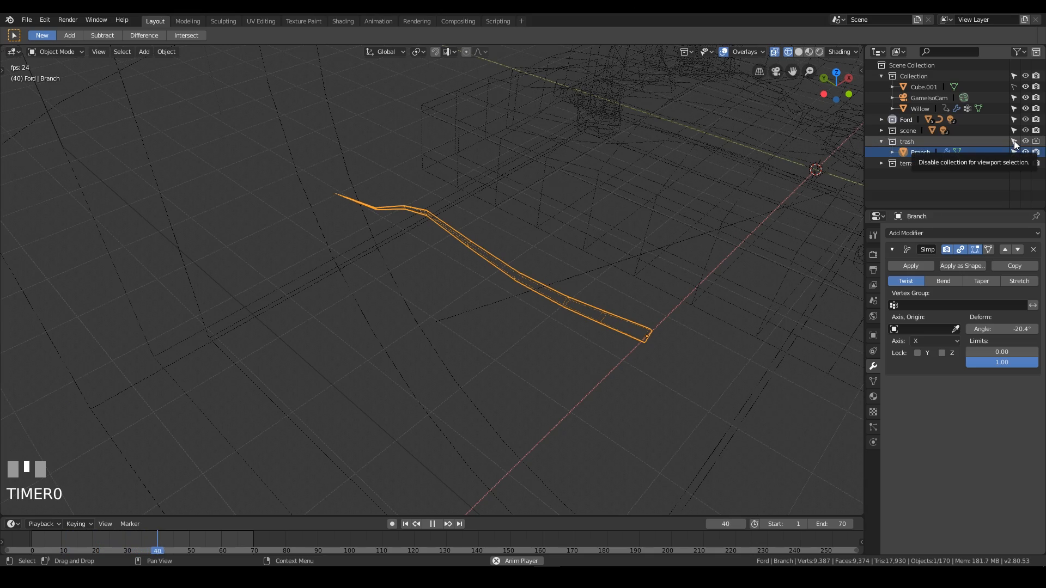
{"action": "left_click", "coordinate": [1025, 142]}
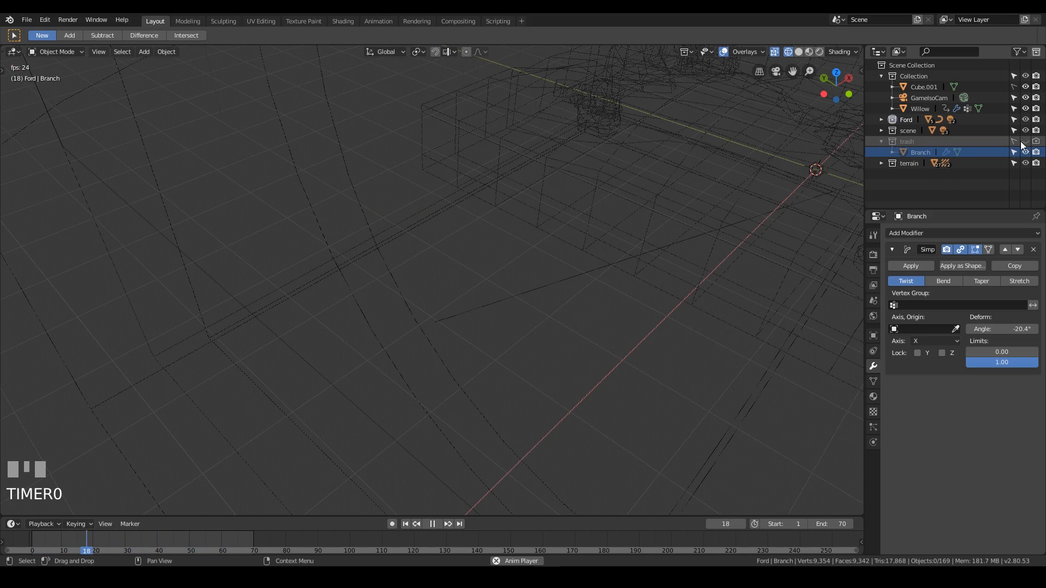
{"action": "middle_click_drag", "start_coordinate": [466, 178], "coordinate": [423, 285]}
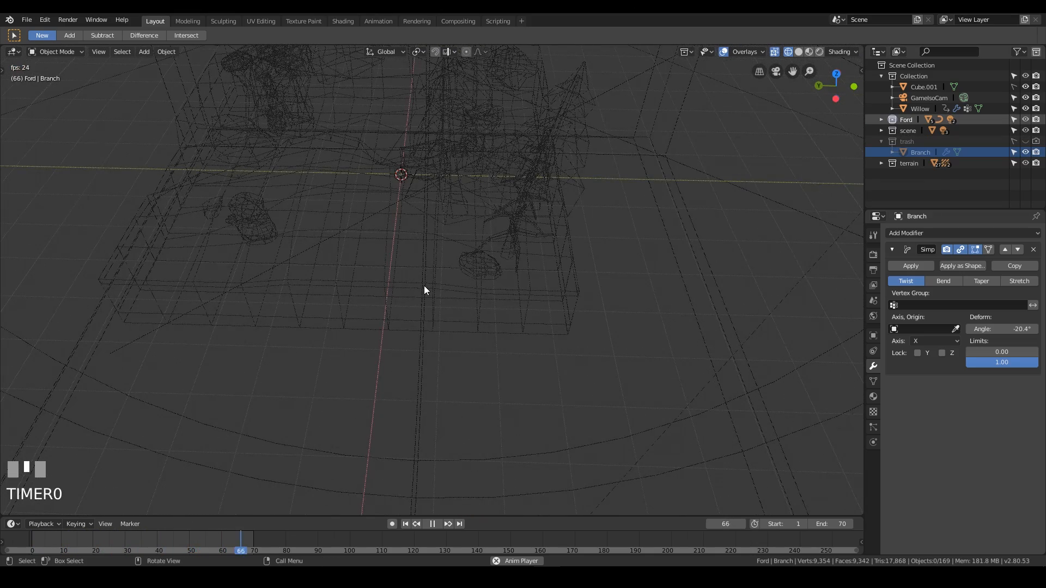
{"action": "key", "text": "KP_0"}
{"action": "key", "text": "z"}
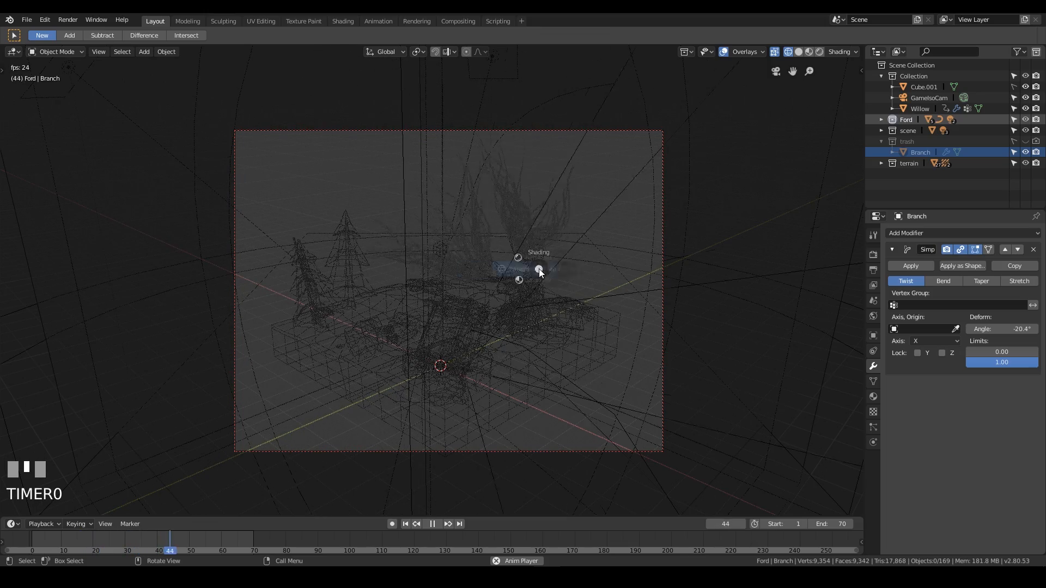
{"action": "left_click", "coordinate": [546, 205]}
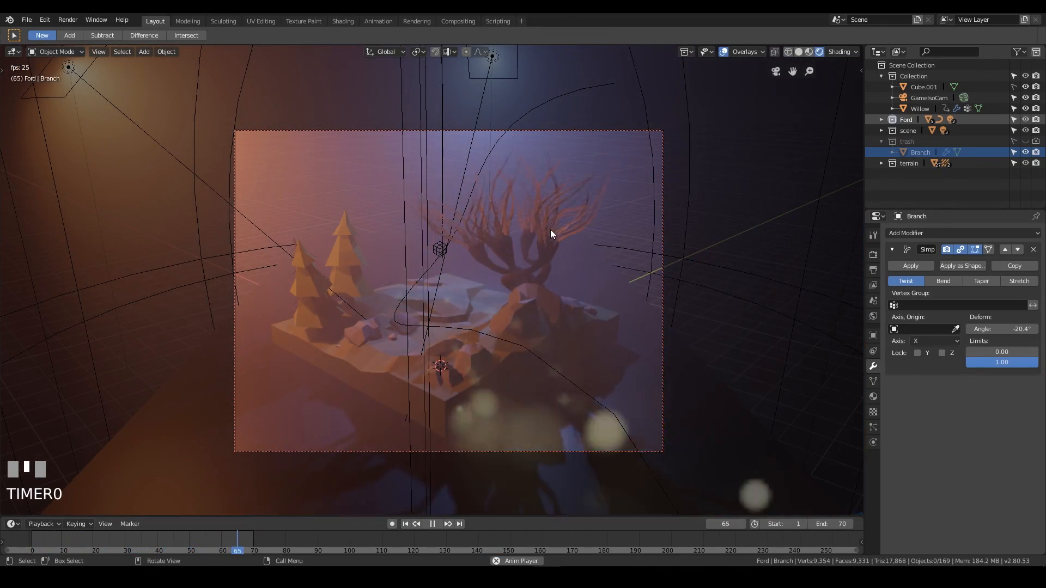
Select the Branch object and keyframe its Simple Deform twist angle at -20.4° on frame 0.
{"action": "key", "text": "space"}
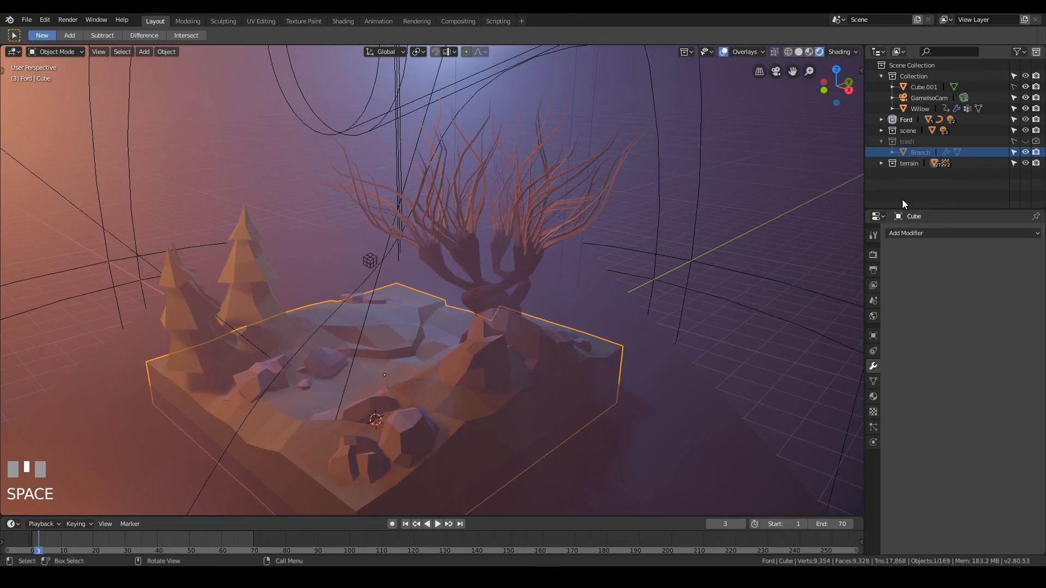
{"action": "left_click", "coordinate": [924, 152]}
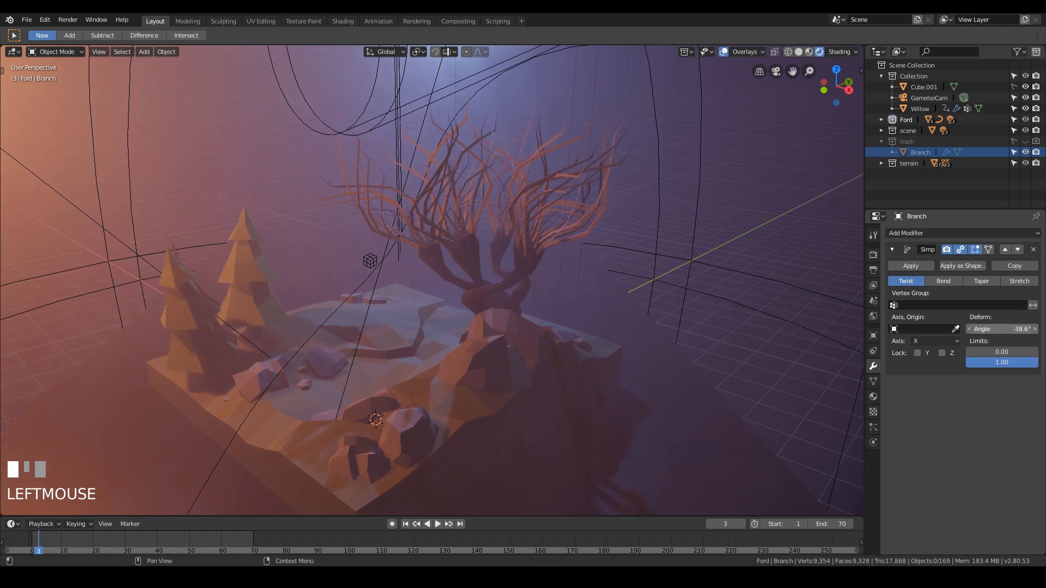
{"action": "left_click_drag", "start_coordinate": [1001, 329], "coordinate": [1026, 329]}
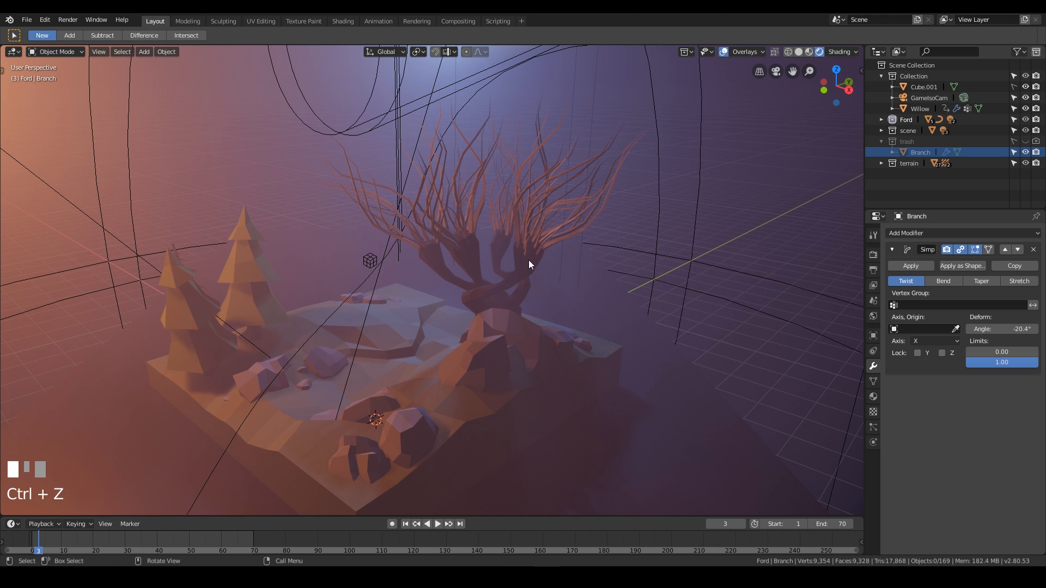
{"action": "mouse_move", "coordinate": [29, 539]}
{"action": "right_mouse_down"}
{"action": "mouse_move", "coordinate": [229, 544]}
{"action": "mouse_move", "coordinate": [22, 544]}
{"action": "right_mouse_up"}
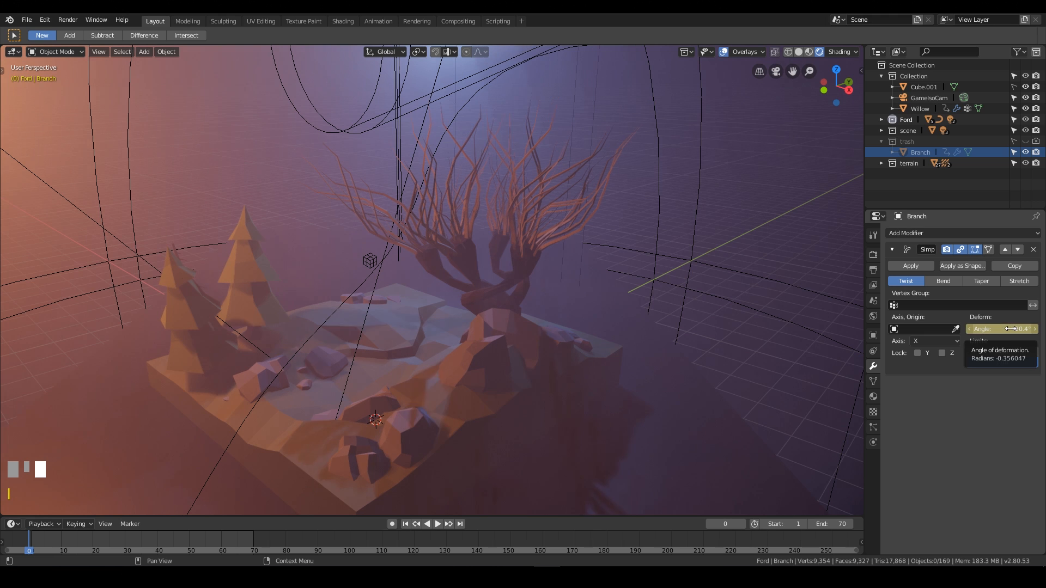
At frame 20, set the Branch's twist angle to 43.3° and keyframe it.
{"action": "right_click_drag", "start_coordinate": [54, 540], "coordinate": [254, 540]}
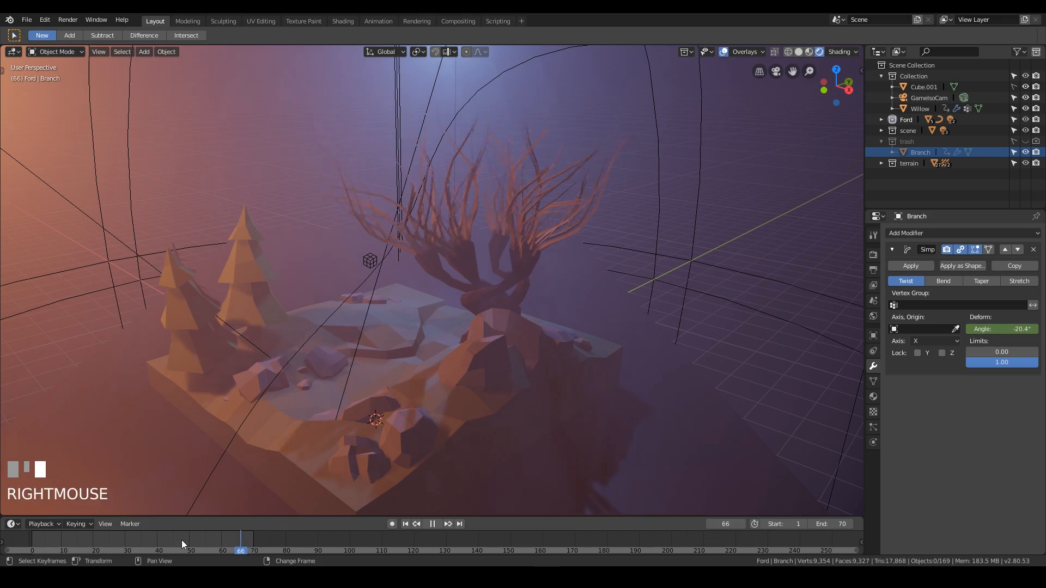
{"action": "right_click_drag", "start_coordinate": [181, 541], "coordinate": [93, 542]}
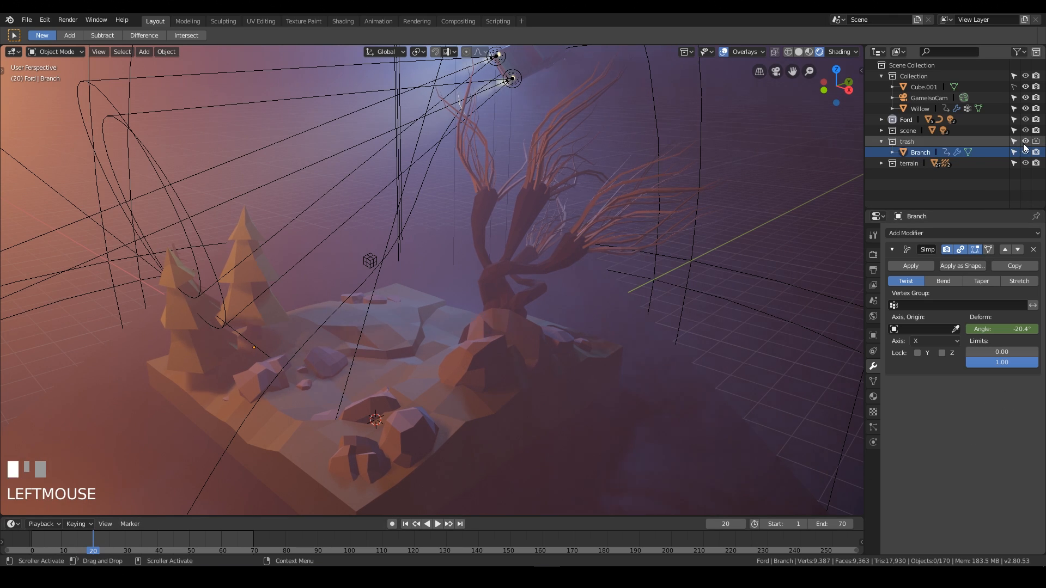
{"action": "left_click", "coordinate": [913, 154]}
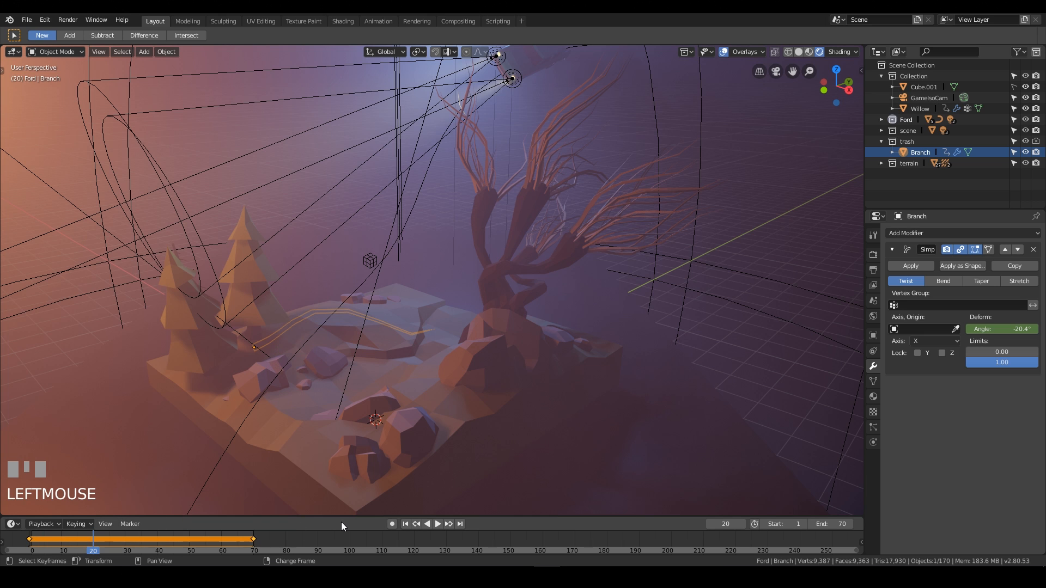
{"action": "mouse_move", "coordinate": [341, 516]}
{"action": "left_mouse_down"}
{"action": "mouse_move", "coordinate": [346, 485]}
{"action": "mouse_move", "coordinate": [337, 519]}
{"action": "left_mouse_up"}
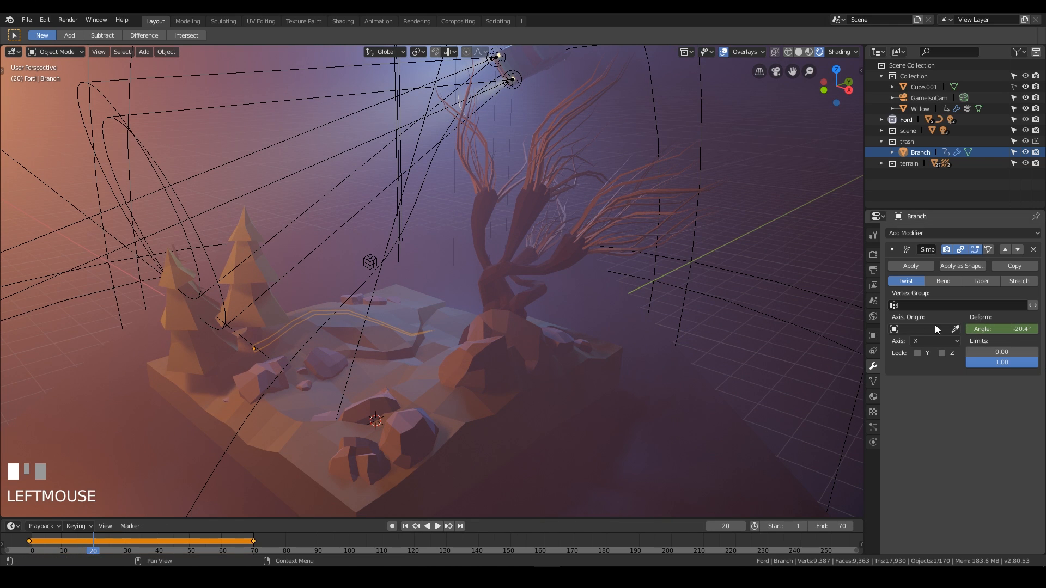
{"action": "right_click_drag", "start_coordinate": [117, 534], "coordinate": [93, 541]}
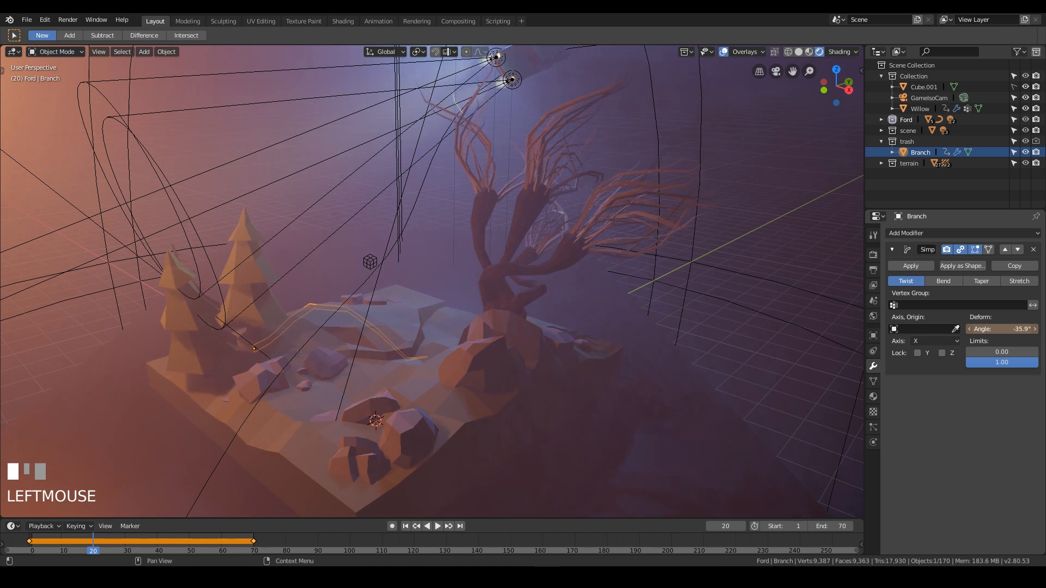
{"action": "left_click_drag", "start_coordinate": [1001, 329], "coordinate": [1015, 328]}
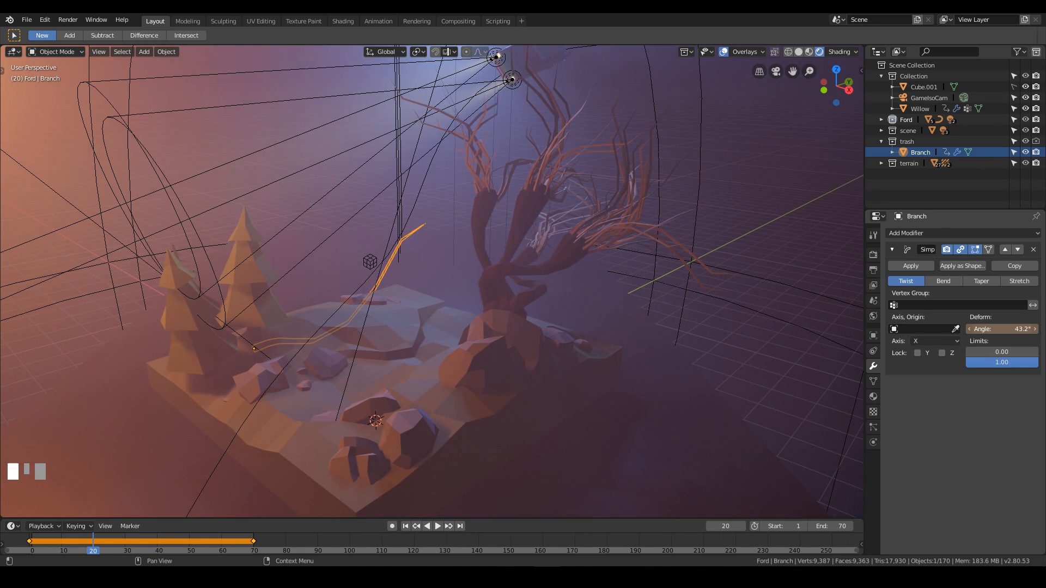
{"action": "left_click_drag", "start_coordinate": [1016, 330], "coordinate": [1018, 331]}
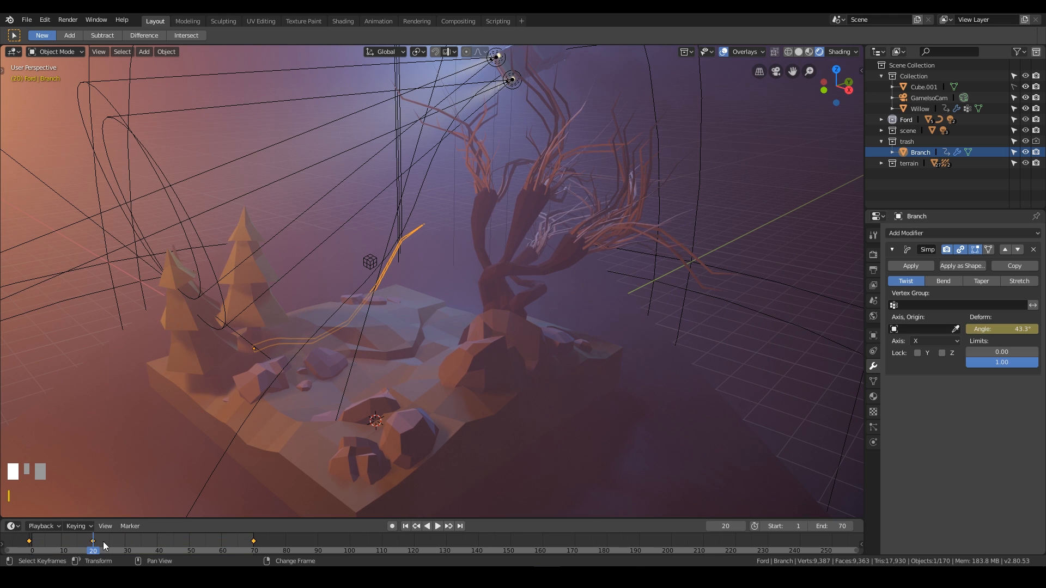
At frame 46, set the Branch's twist angle to -28.8° and keyframe it.
{"action": "right_click_drag", "start_coordinate": [100, 545], "coordinate": [177, 544]}
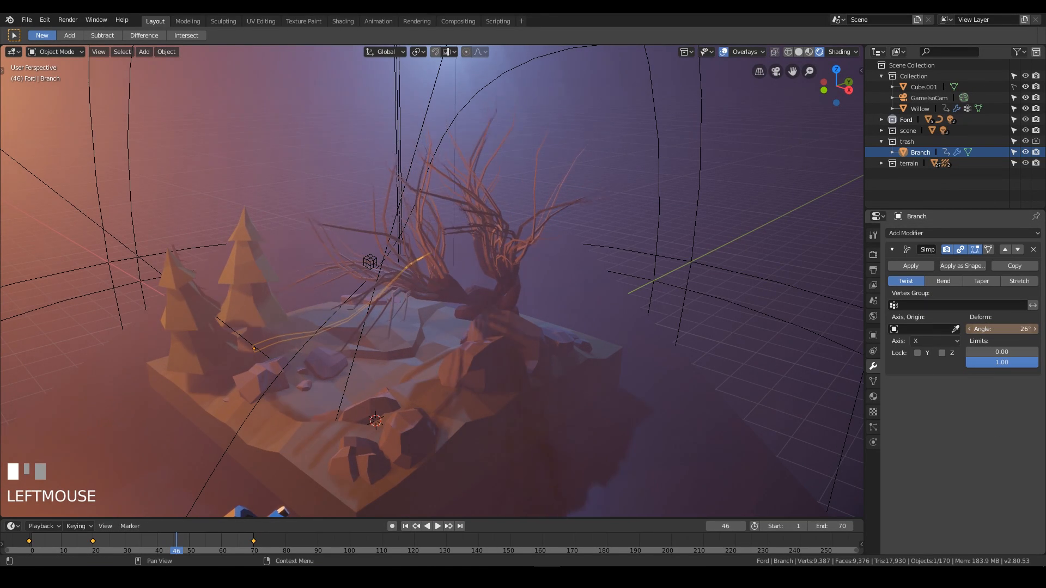
{"action": "left_click_drag", "start_coordinate": [1002, 329], "coordinate": [991, 329]}
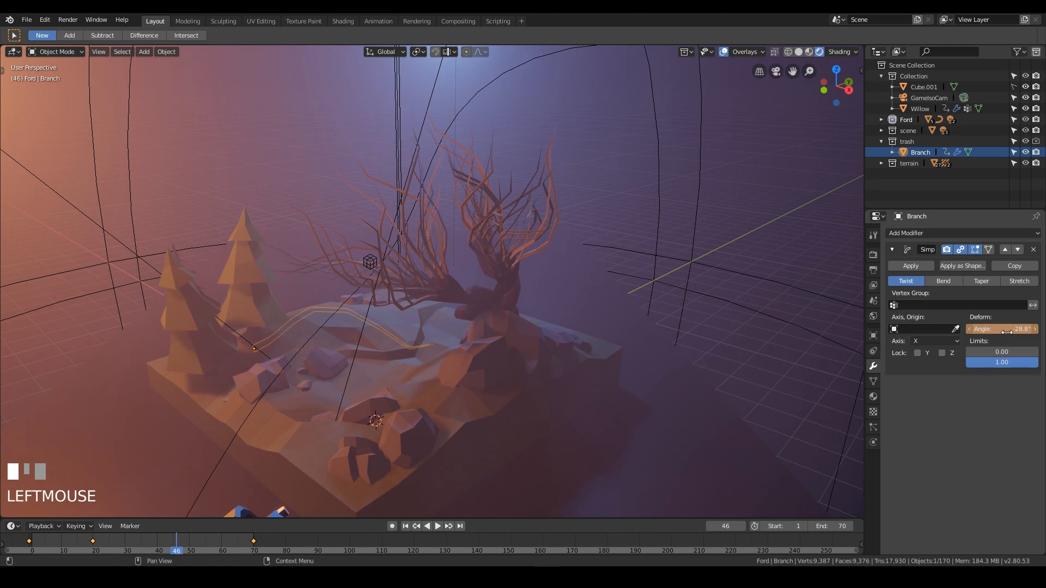
{"action": "right_click_drag", "start_coordinate": [204, 531], "coordinate": [119, 542]}
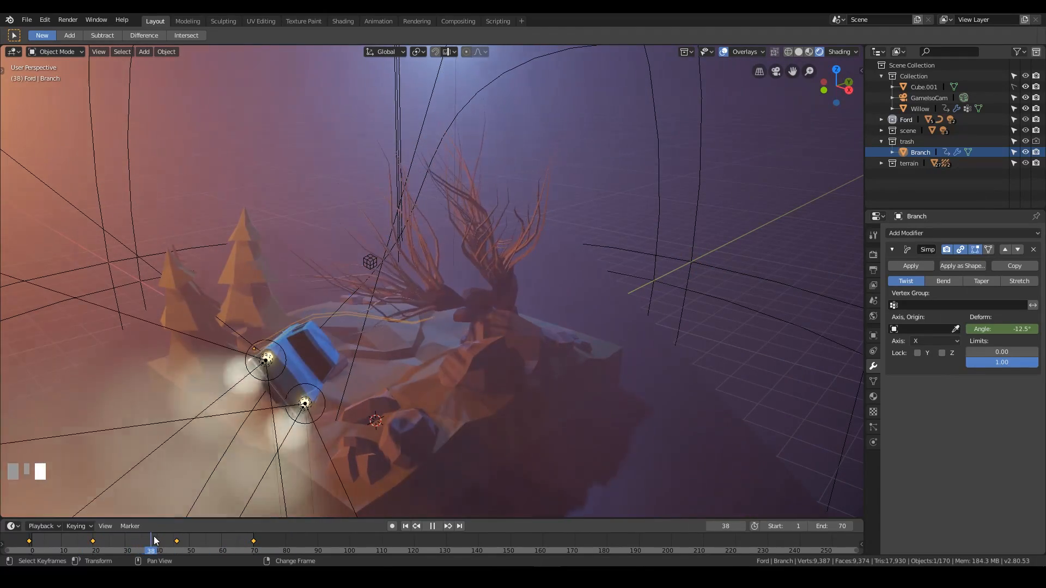
Play from the camera view, hide the trash collection again and reselect the Willow tree.
{"action": "key", "text": "space"}
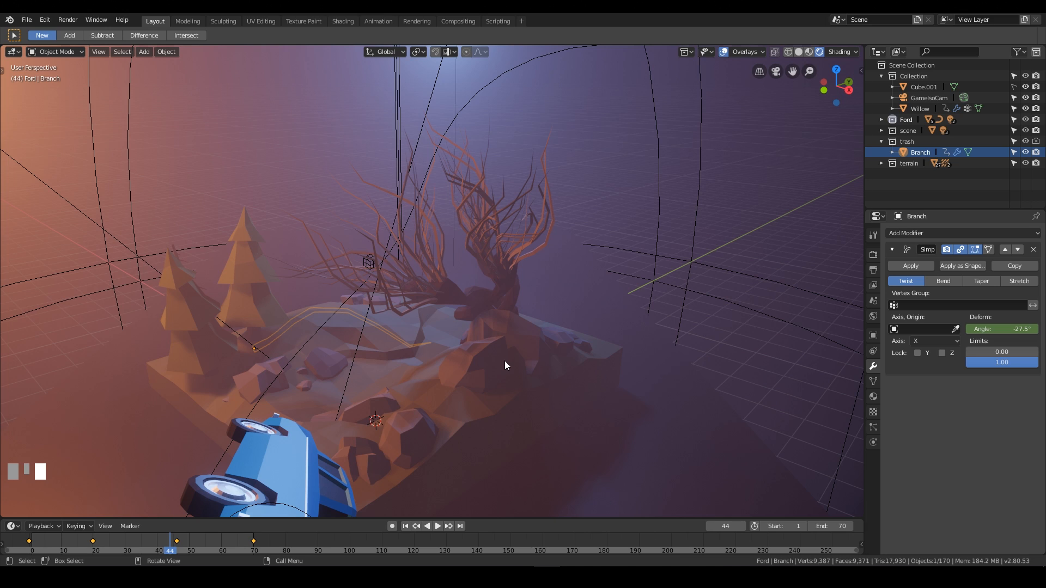
{"action": "key", "text": "KP_0"}
{"action": "scroll", "coordinate": [585, 260], "scroll_direction": "down", "scroll_amount": 2}
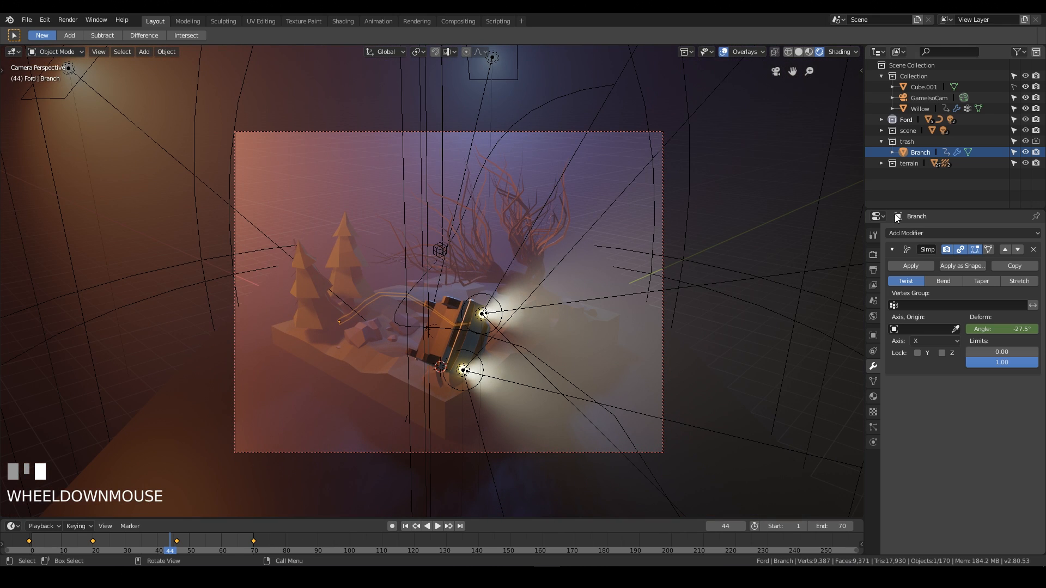
{"action": "left_click", "coordinate": [1024, 141]}
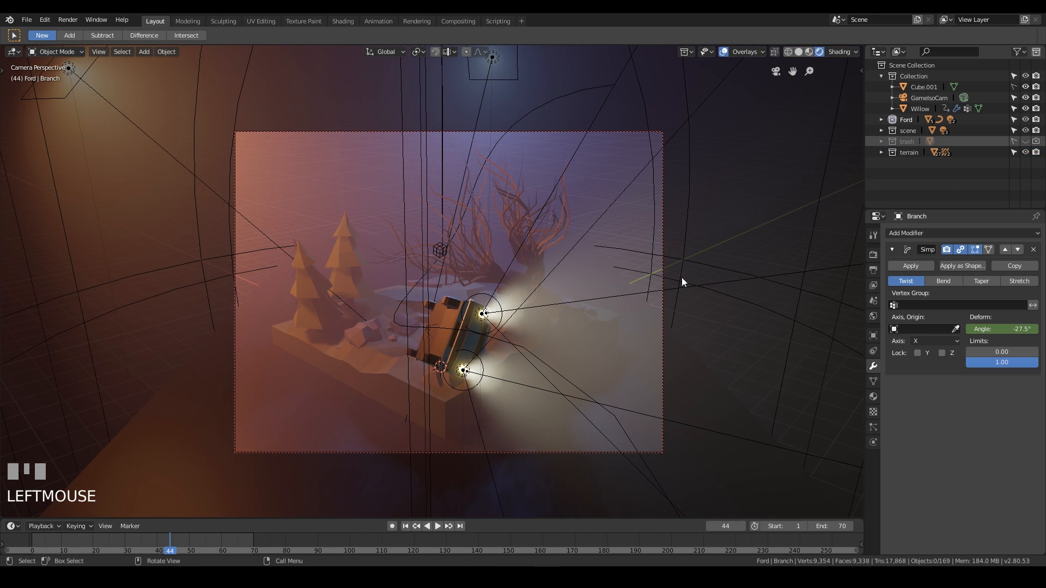
{"action": "left_click", "coordinate": [518, 256]}
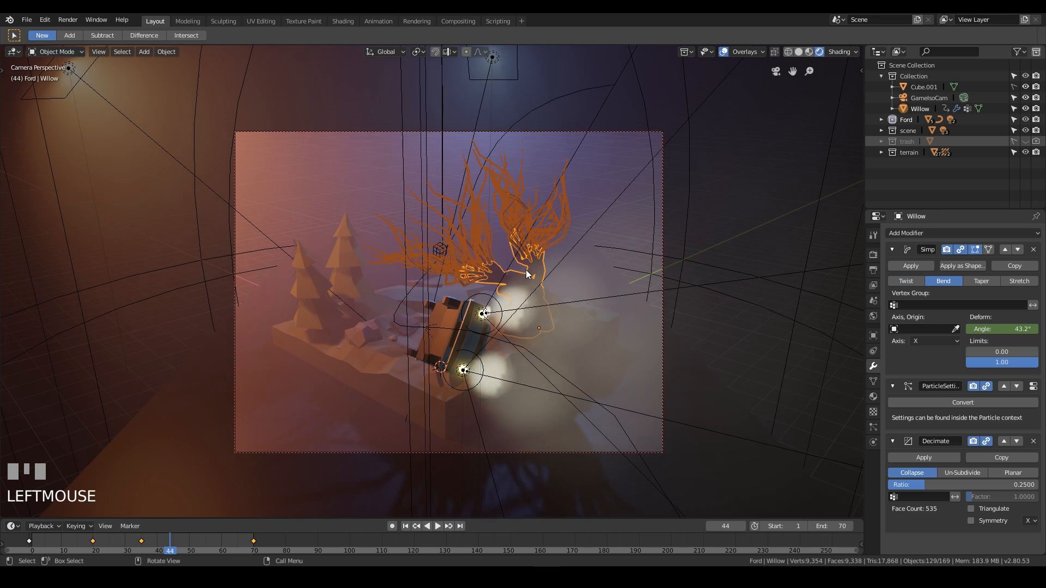
Switch to the Animation workspace and enlarge the graph view of the deform angle curve.
{"action": "left_click", "coordinate": [376, 22]}
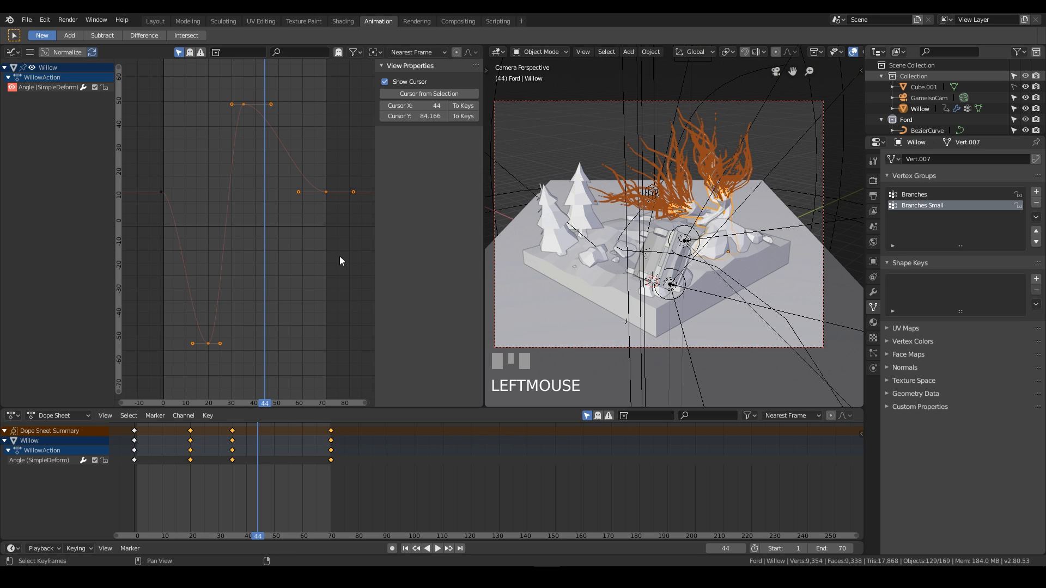
{"action": "key", "text": "n"}
{"action": "scroll", "coordinate": [381, 216], "scroll_direction": "up", "scroll_amount": 3}
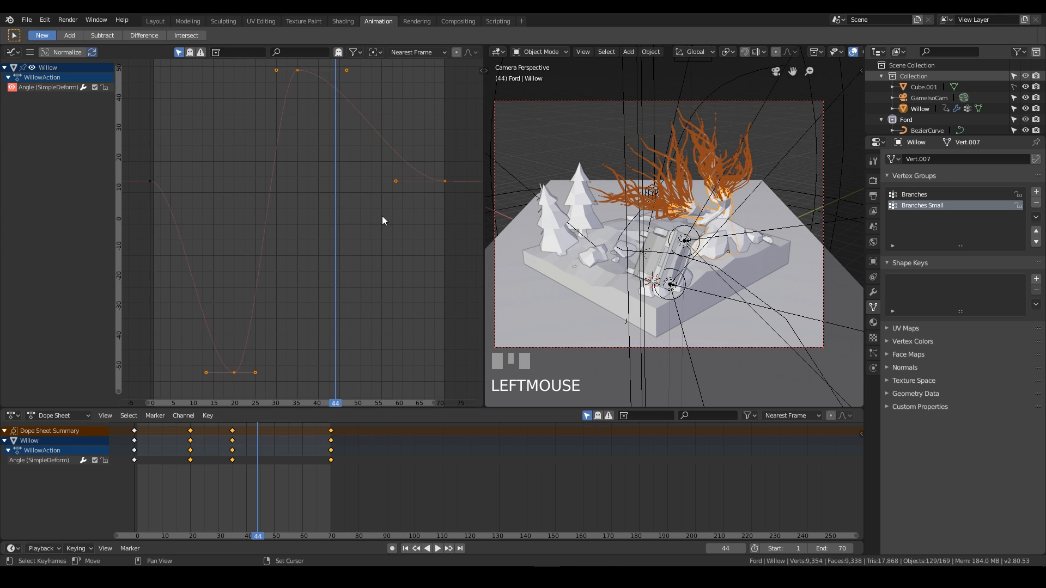
Set the animation viewport to rendered shading with overlays off and play the animation.
{"action": "middle_click_drag", "start_coordinate": [392, 195], "coordinate": [388, 188]}
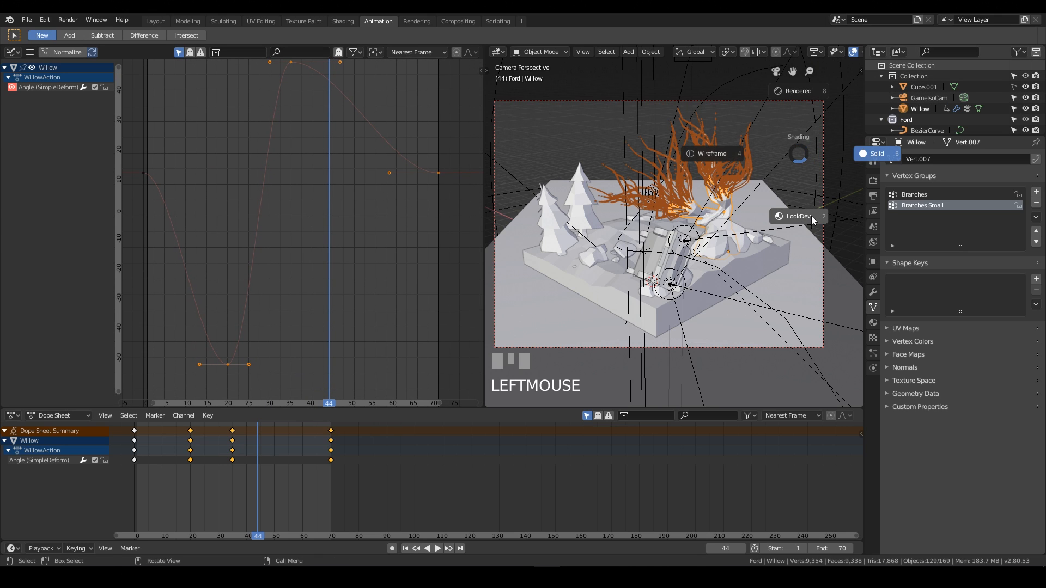
{"action": "left_click", "coordinate": [812, 216]}
{"action": "key", "text": "z"}
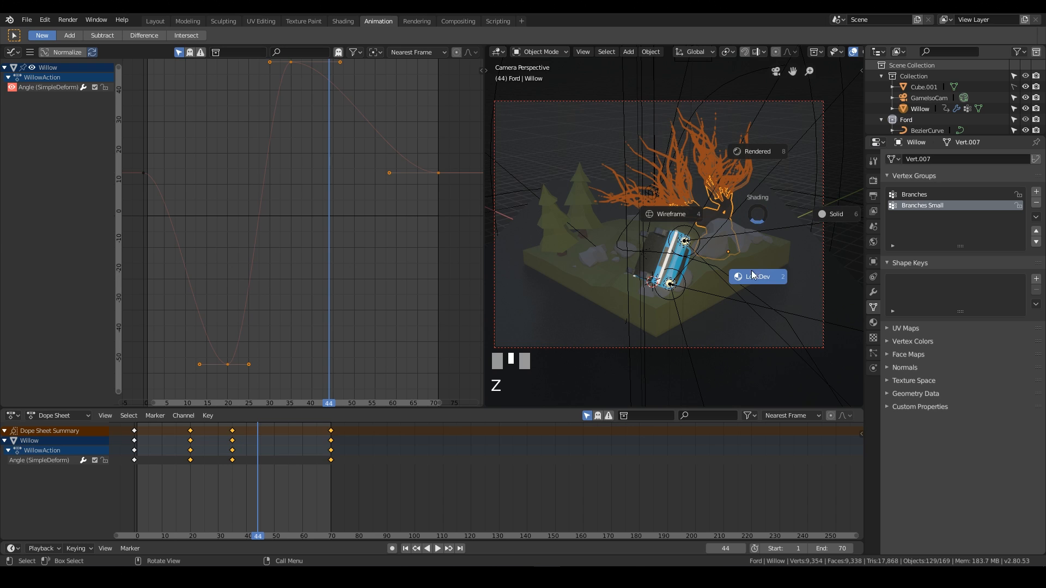
{"action": "left_click", "coordinate": [774, 152]}
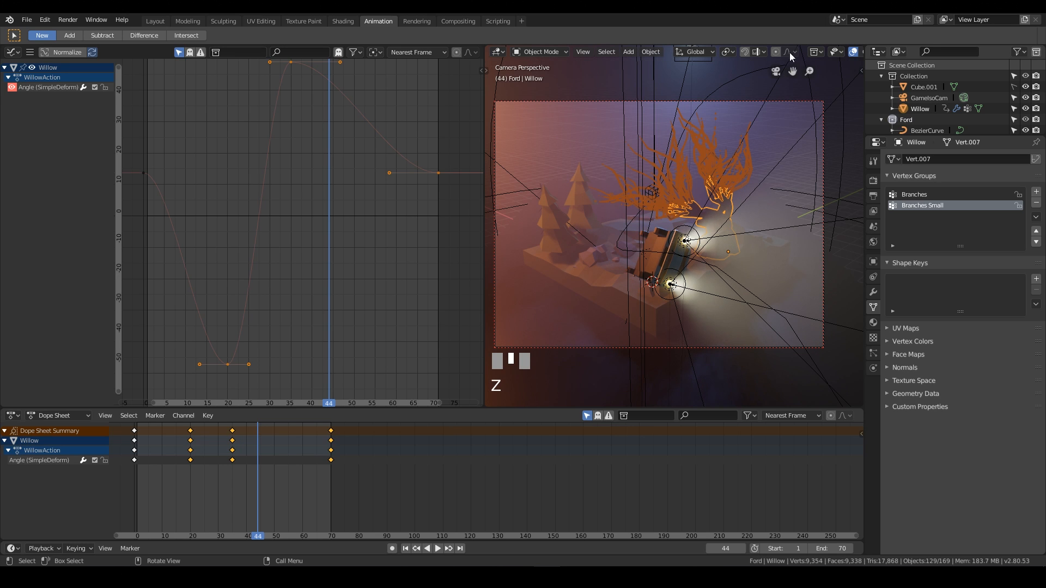
{"action": "left_click", "coordinate": [854, 55]}
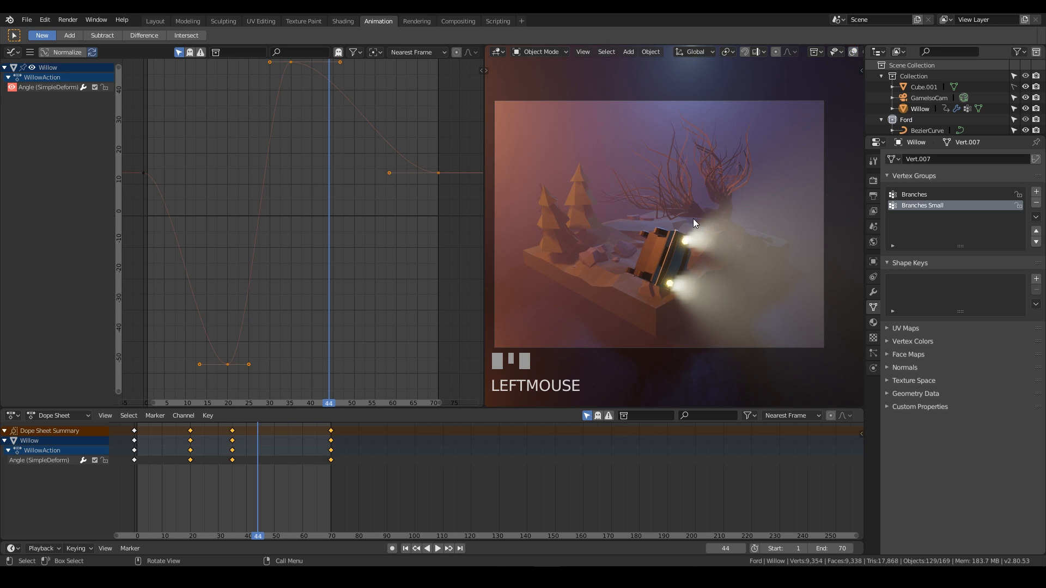
{"action": "middle_click_drag", "start_coordinate": [693, 218], "coordinate": [703, 220], "text": "shift"}
{"action": "scroll", "coordinate": [704, 220], "scroll_direction": "up", "scroll_amount": 3}
{"action": "scroll", "coordinate": [704, 221], "scroll_direction": "down", "scroll_amount": 2}
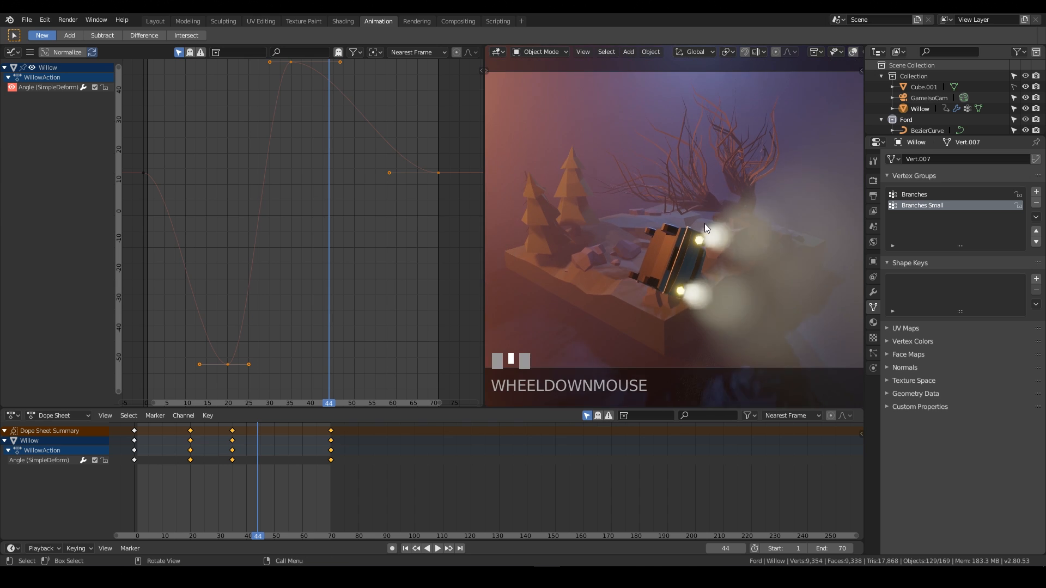
{"action": "key", "text": "space"}
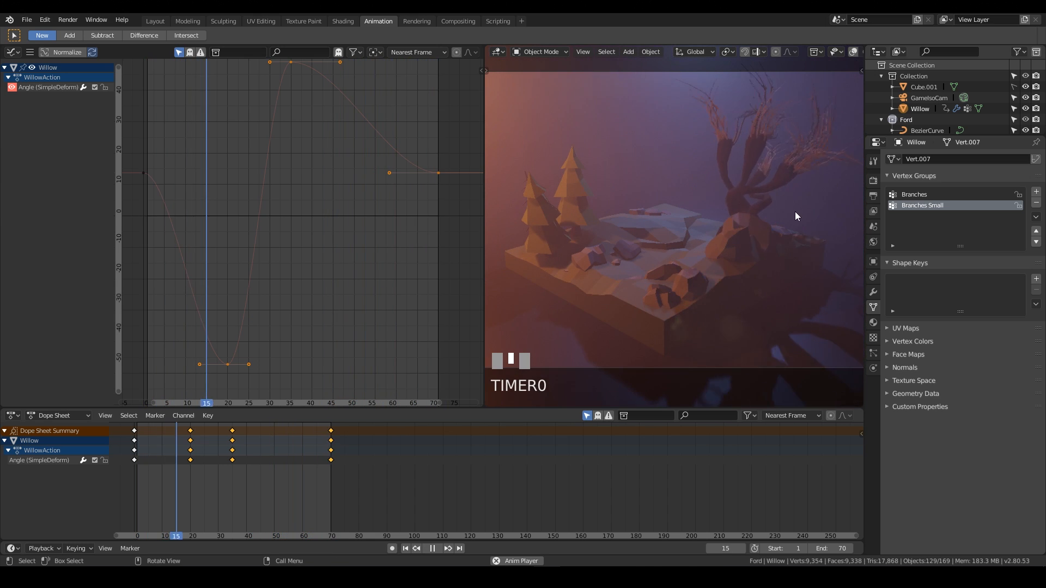
Frame the whole angle curve, stop playback and pull the low keyframe's left handle about 10 frames further out.
{"action": "key", "text": "Home"}
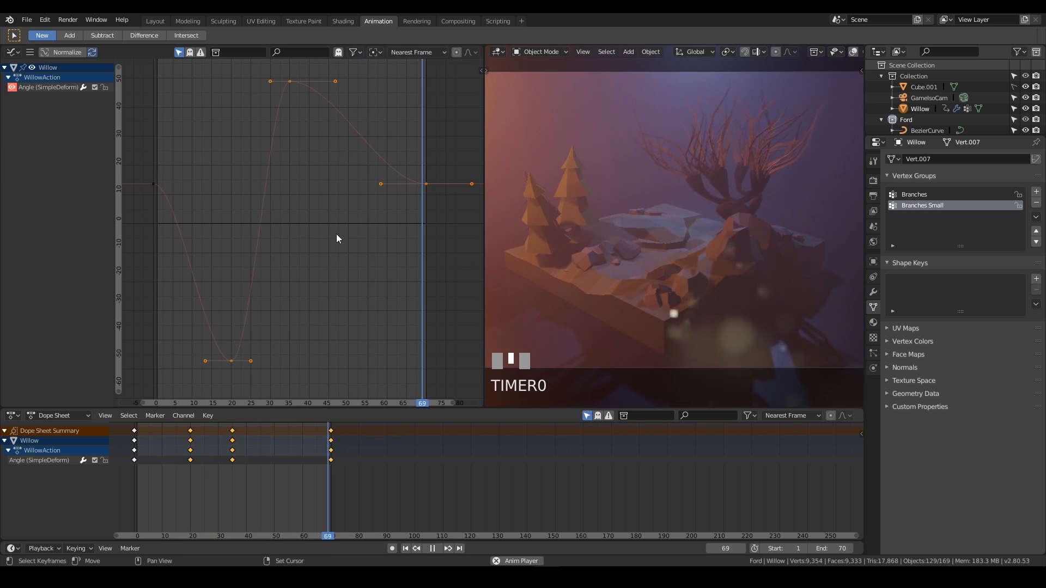
{"action": "key", "text": "space"}
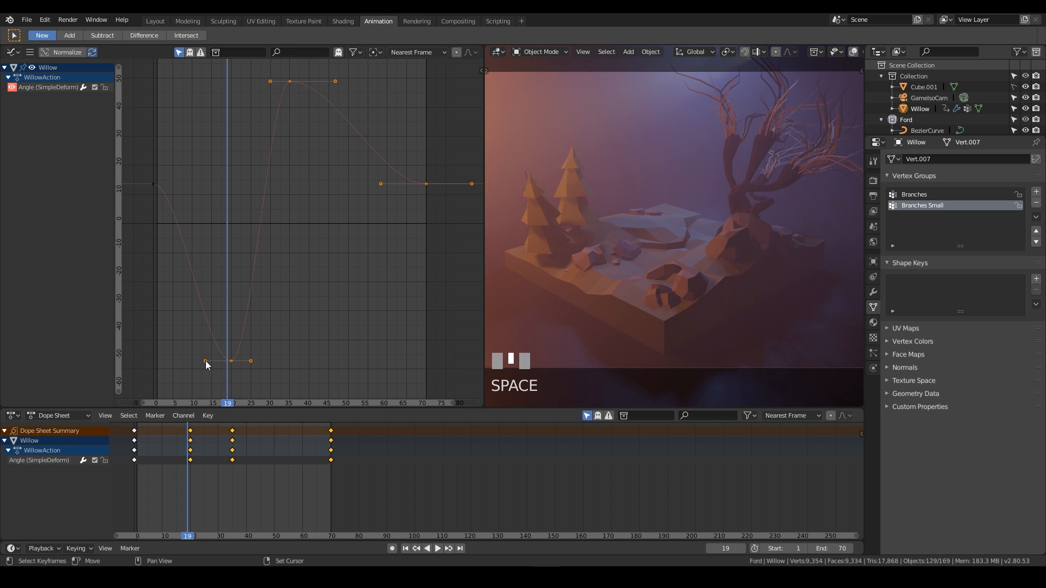
{"action": "left_click_drag", "start_coordinate": [204, 360], "coordinate": [180, 360]}
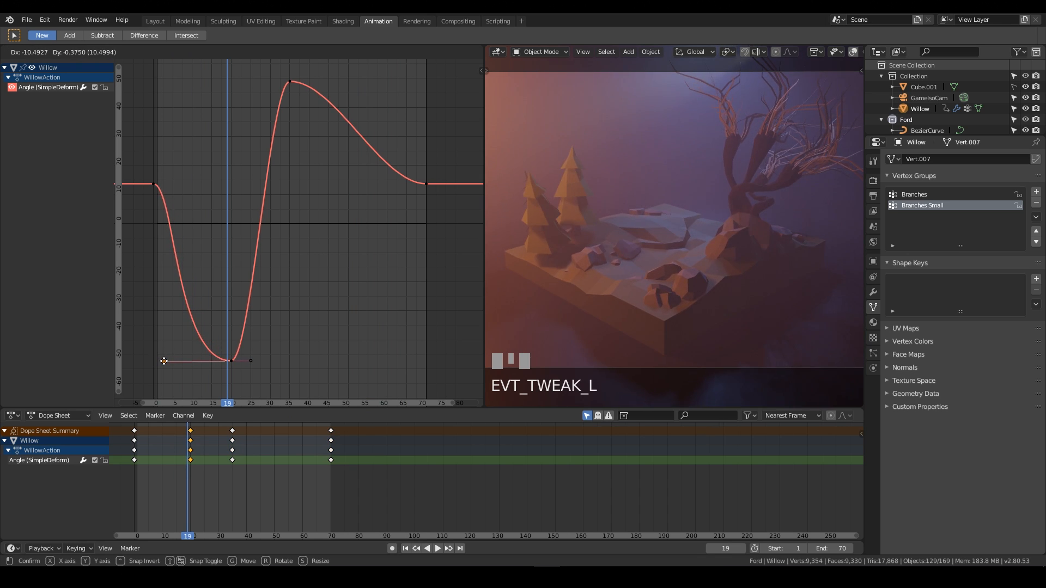
{"action": "left_click_drag", "start_coordinate": [166, 361], "coordinate": [166, 360]}
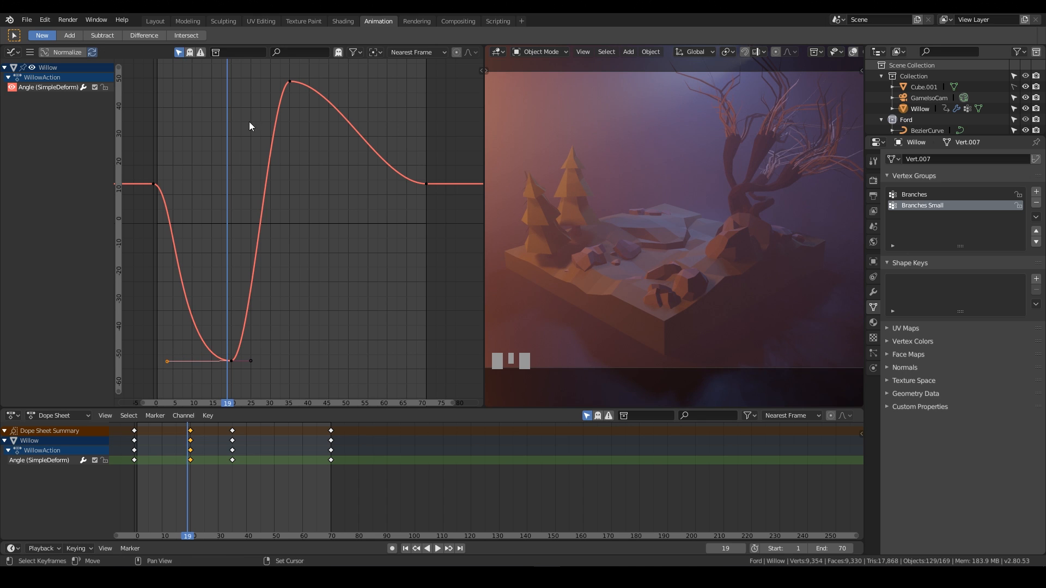
Play the animation from the start to preview the willow's bending motion.
{"action": "right_click_drag", "start_coordinate": [163, 106], "coordinate": [138, 135]}
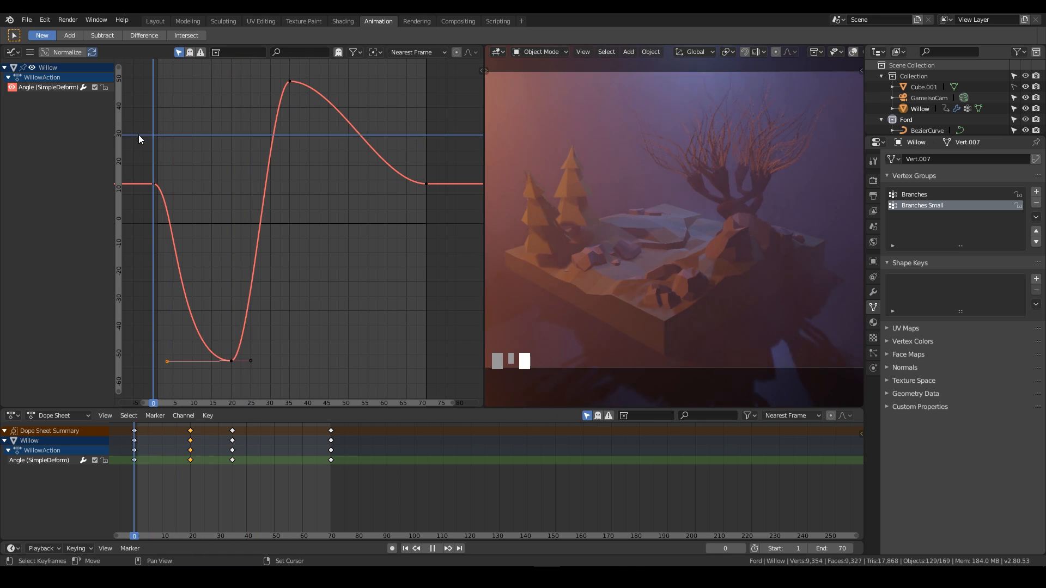
{"action": "key", "text": "space"}
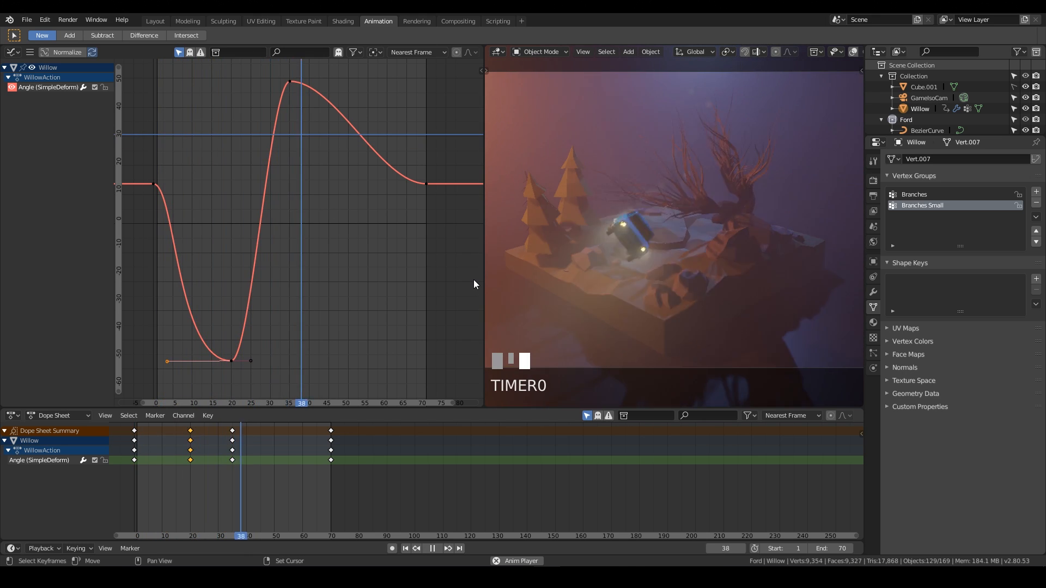
{"action": "key", "text": "space"}
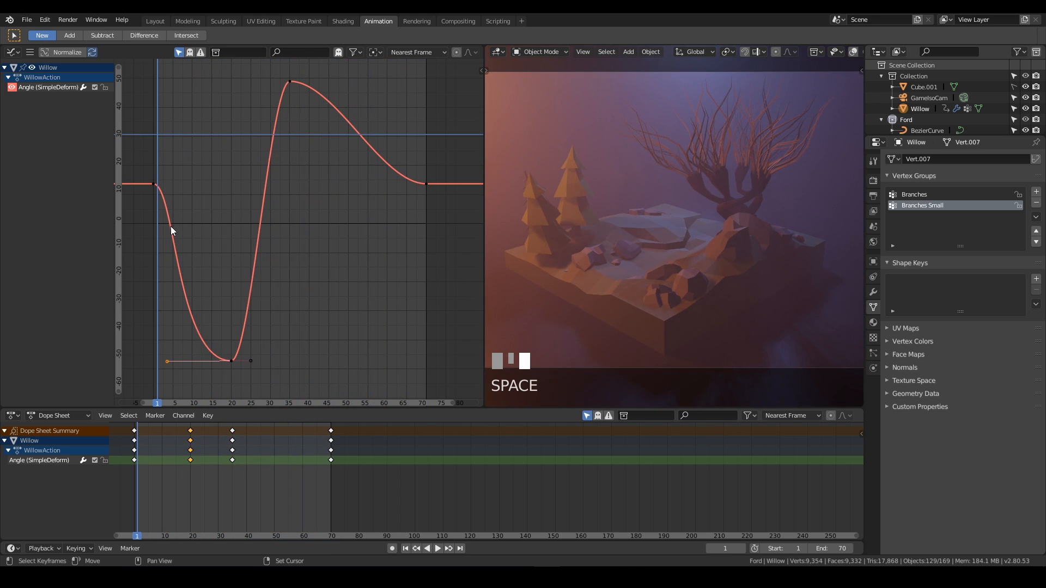
Shorten the low keyframe's right handle by about 1 frame.
{"action": "right_click_drag", "start_coordinate": [171, 227], "coordinate": [231, 227]}
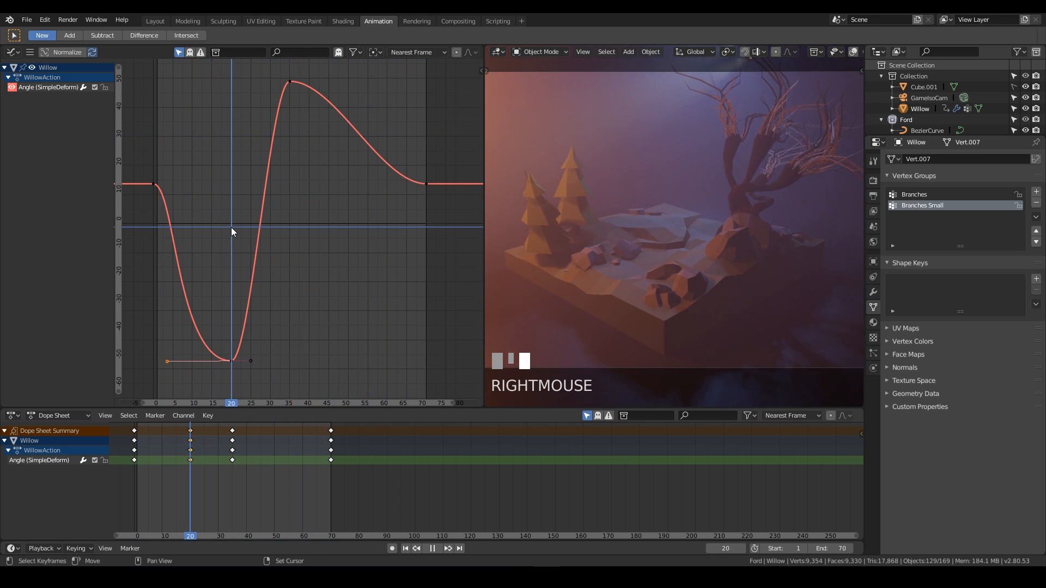
{"action": "right_click", "coordinate": [247, 354]}
{"action": "left_click", "coordinate": [250, 361]}
{"action": "left_click_drag", "start_coordinate": [250, 361], "coordinate": [245, 361]}
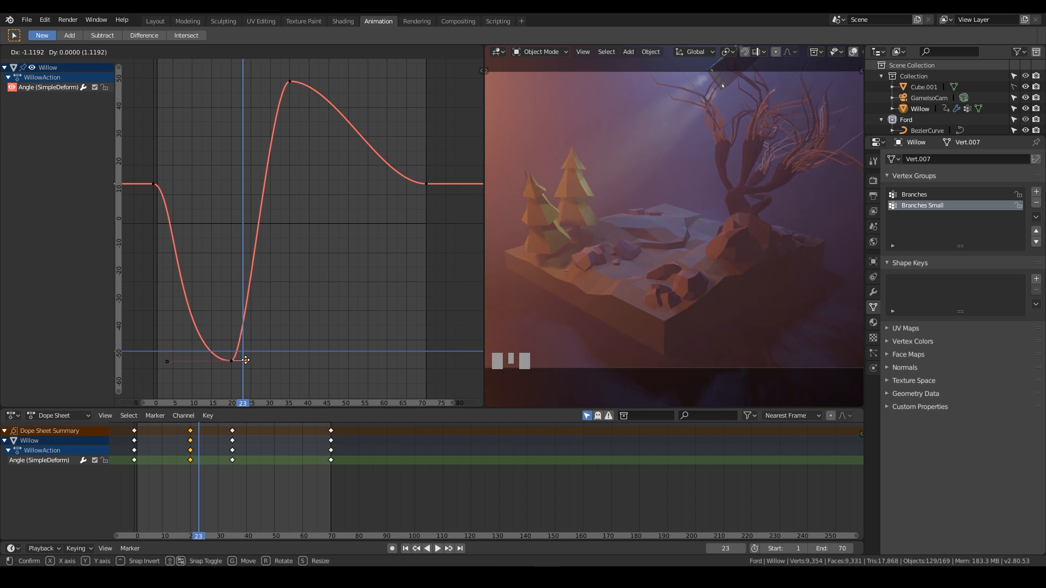
{"action": "left_click_drag", "start_coordinate": [246, 360], "coordinate": [247, 360]}
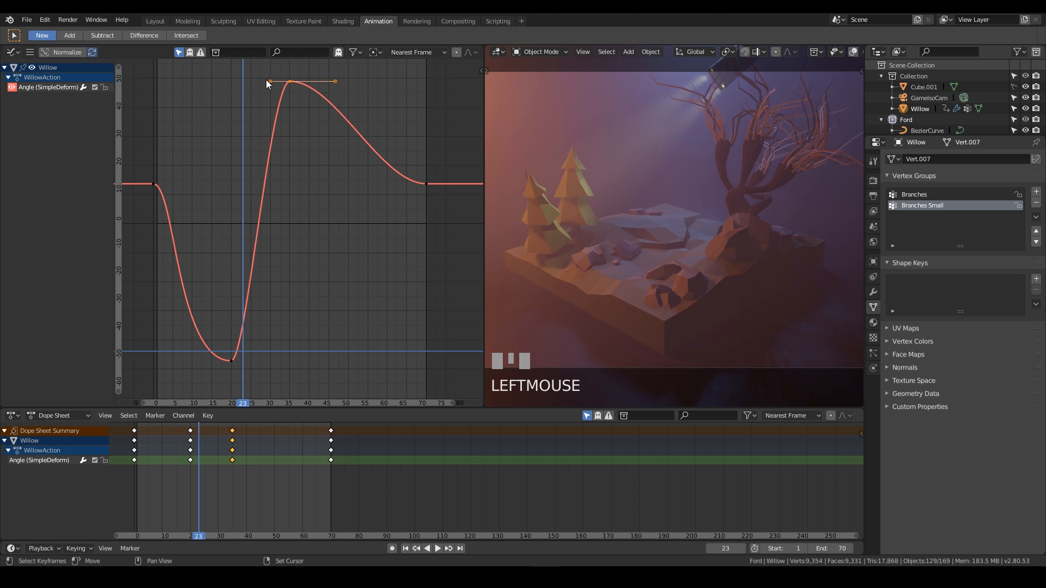
Lengthen the peak keyframe's left handle by about 5 frames.
{"action": "left_click_drag", "start_coordinate": [271, 81], "coordinate": [244, 80]}
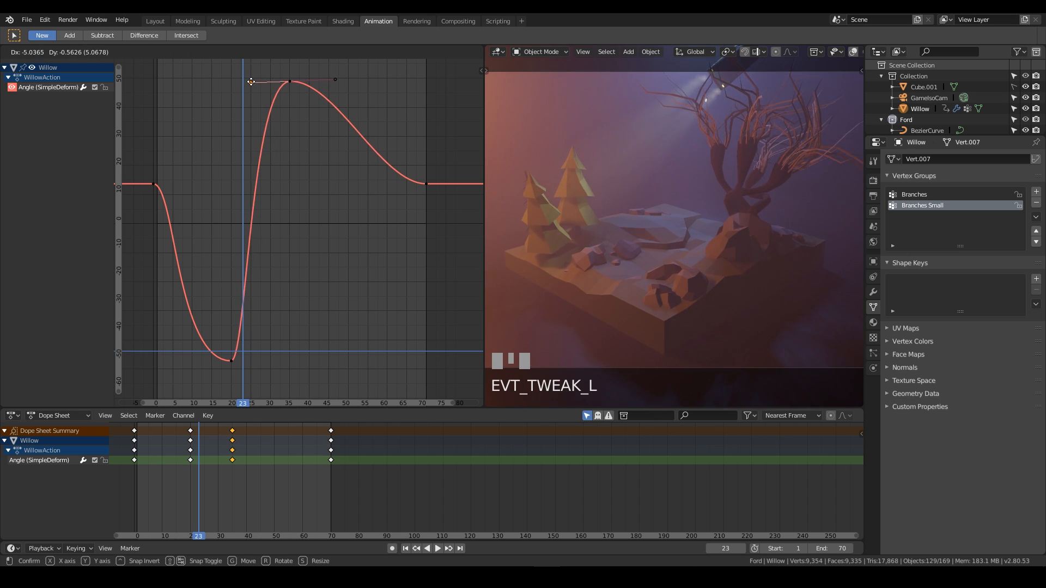
{"action": "left_click_drag", "start_coordinate": [250, 81], "coordinate": [249, 81]}
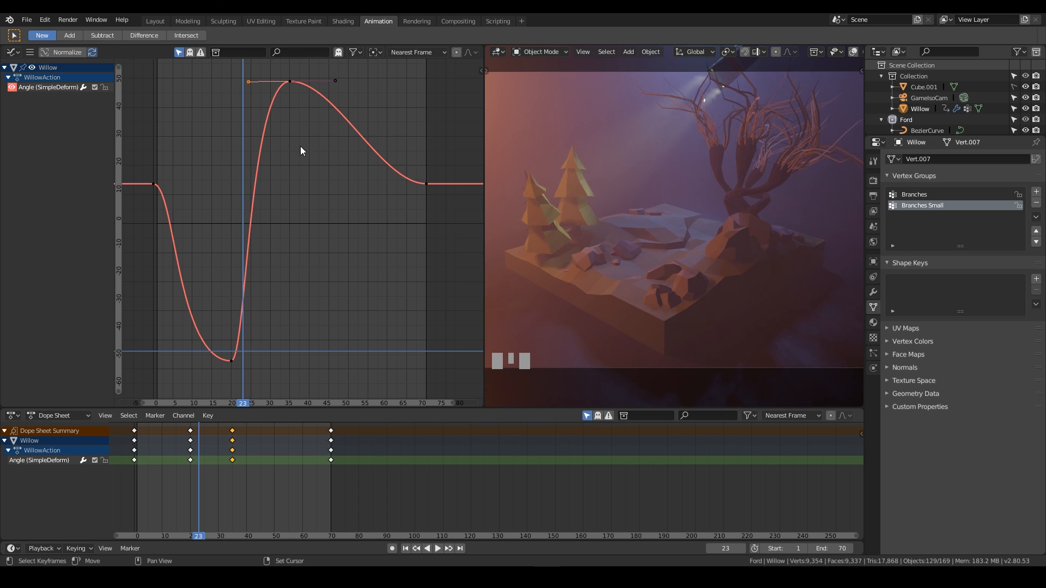
During playback, move the low and peak keyframes about 5.6 frames later along the time axis.
{"action": "key", "text": "space"}
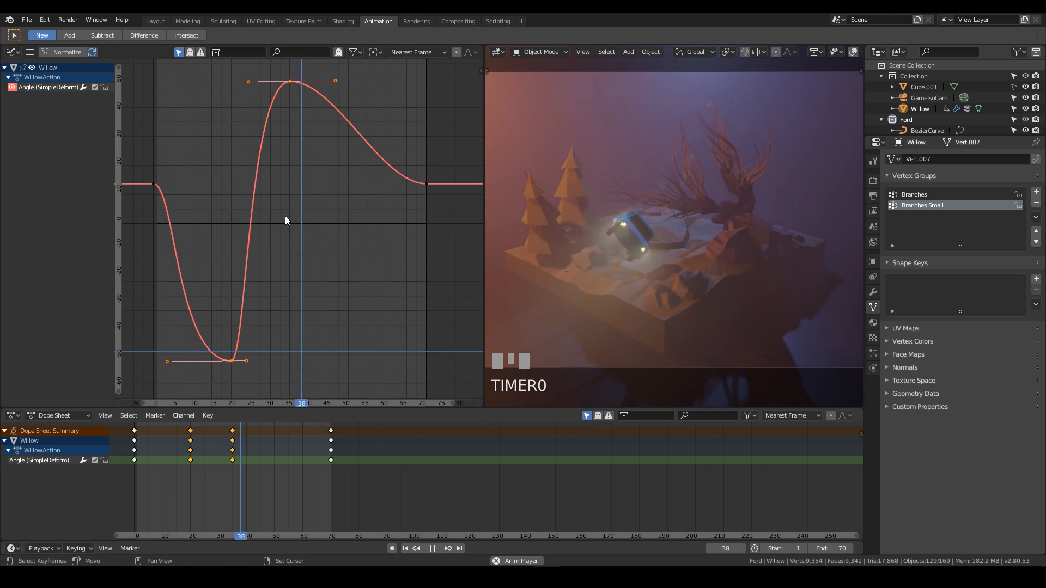
{"action": "key", "text": "g"}
{"action": "key", "text": "x"}
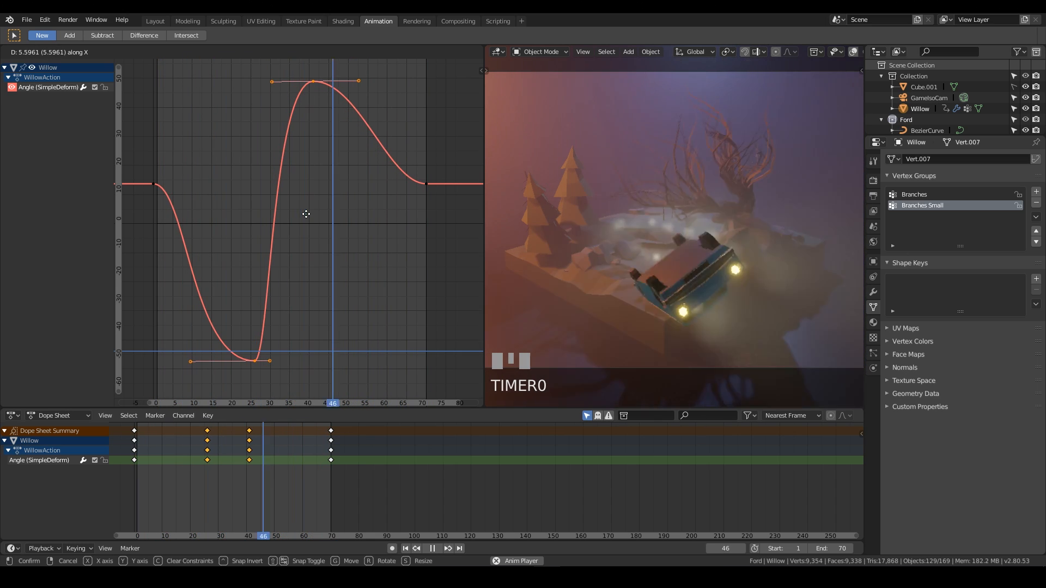
{"action": "left_click", "coordinate": [305, 214]}
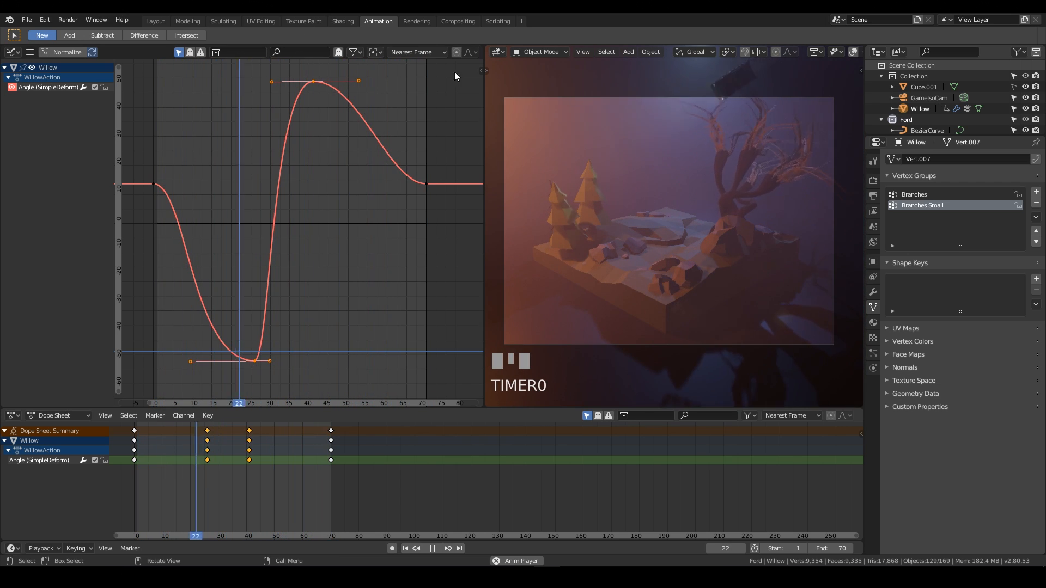
Open the scene's output properties and choose a movie file format for rendering.
{"action": "left_click", "coordinate": [67, 20]}
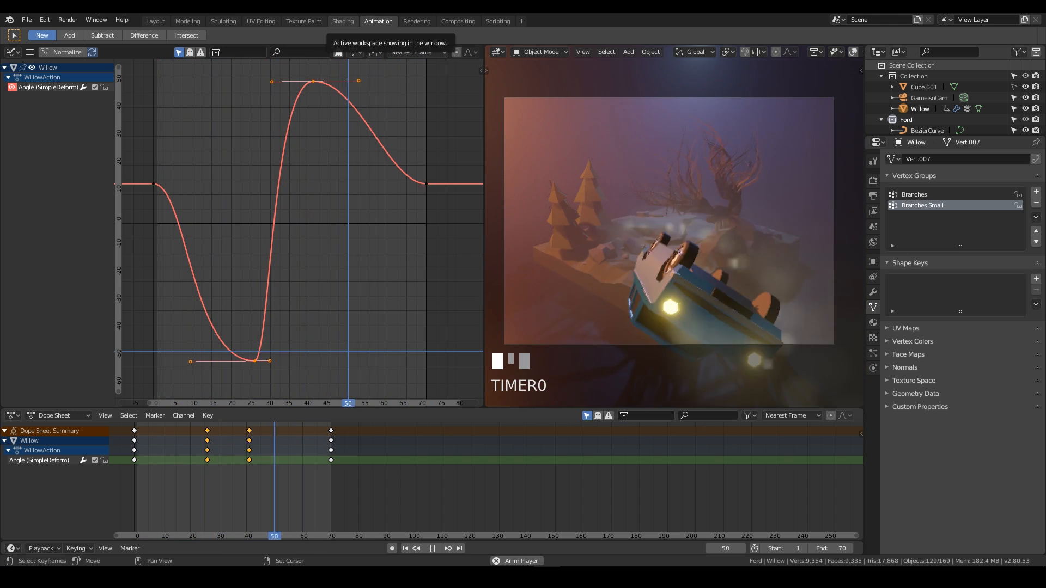
{"action": "left_click", "coordinate": [872, 181]}
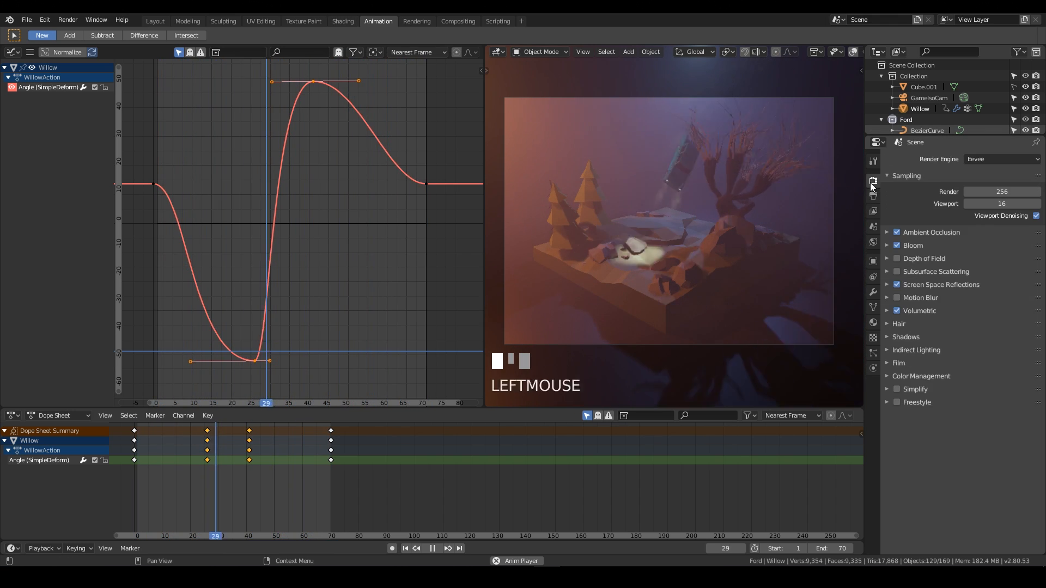
{"action": "left_click", "coordinate": [873, 195]}
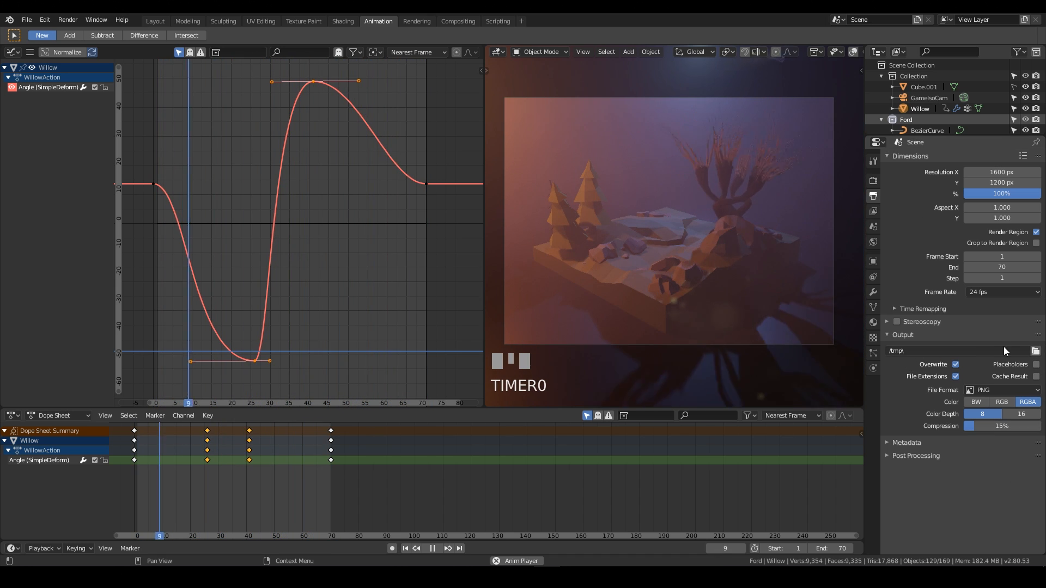
{"action": "left_click", "coordinate": [995, 388]}
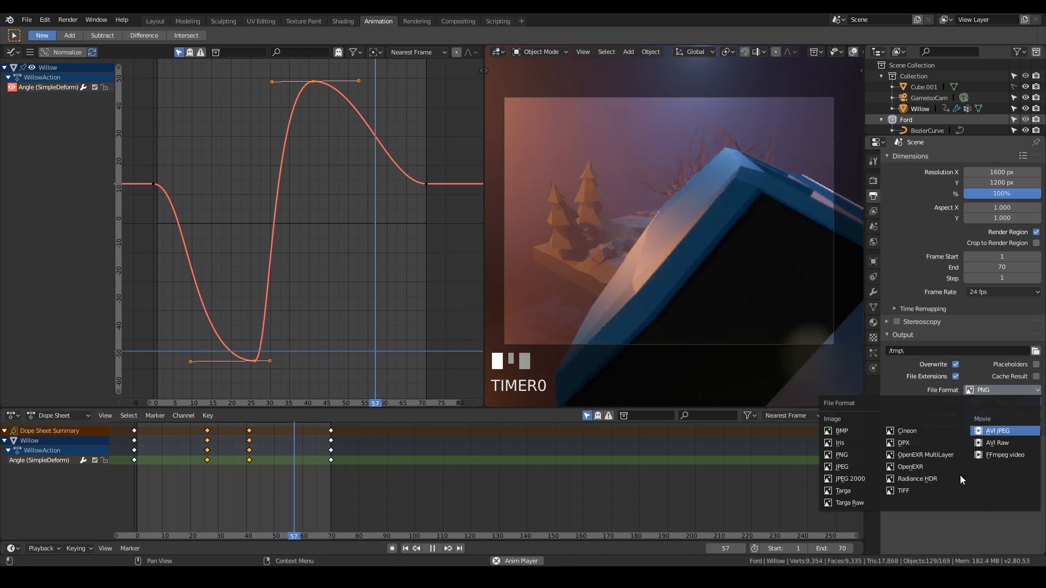